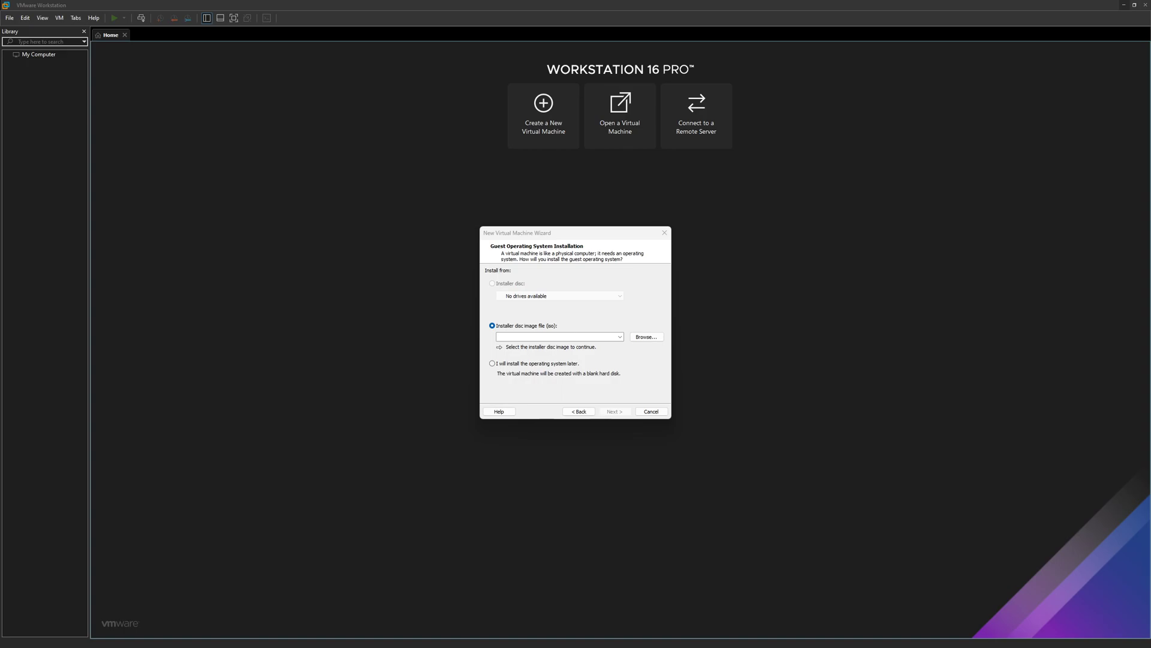
Step: Use VanillaOS-22.10-unstable.20221024.iso from Downloads > VanillaOS 22.10 > amd64 as the new virtual machine's installer disc image
{"action": "left_click", "coordinate": [646, 336]}
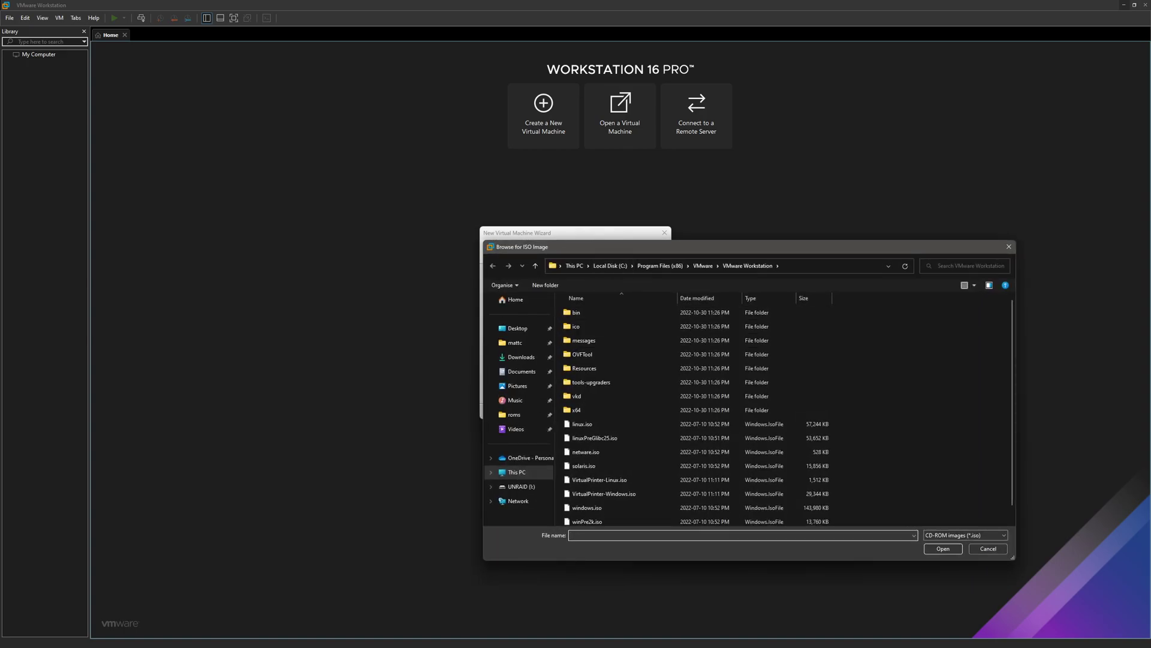
{"action": "left_click", "coordinate": [521, 357]}
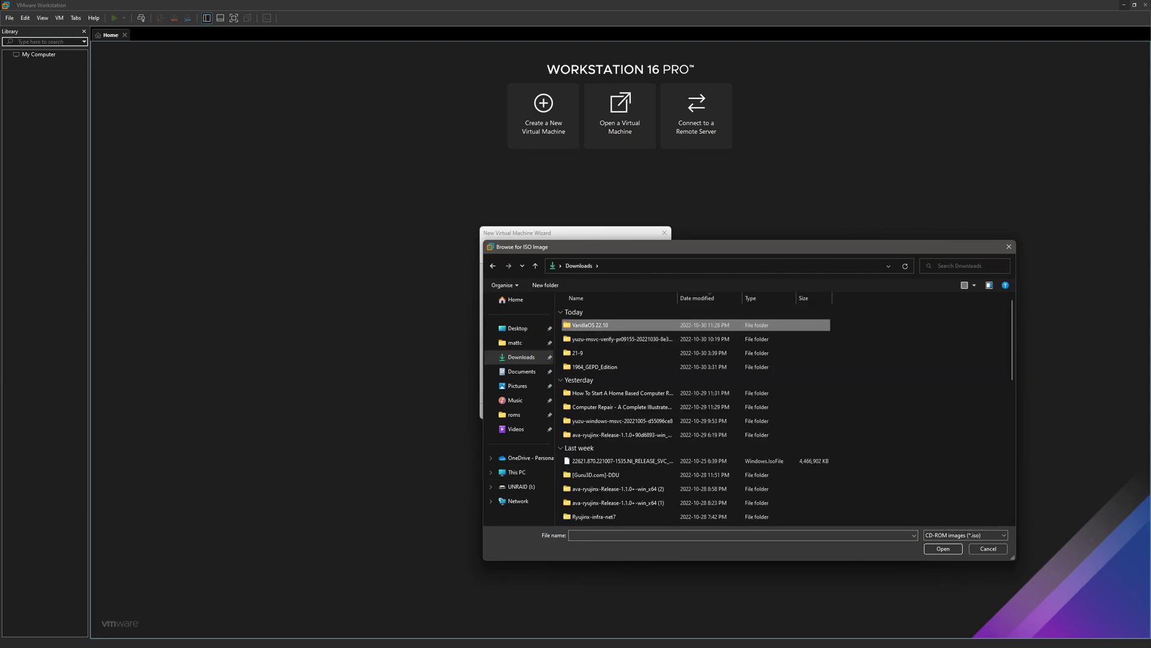
{"action": "double_click", "coordinate": [591, 325]}
{"action": "double_click", "coordinate": [591, 325]}
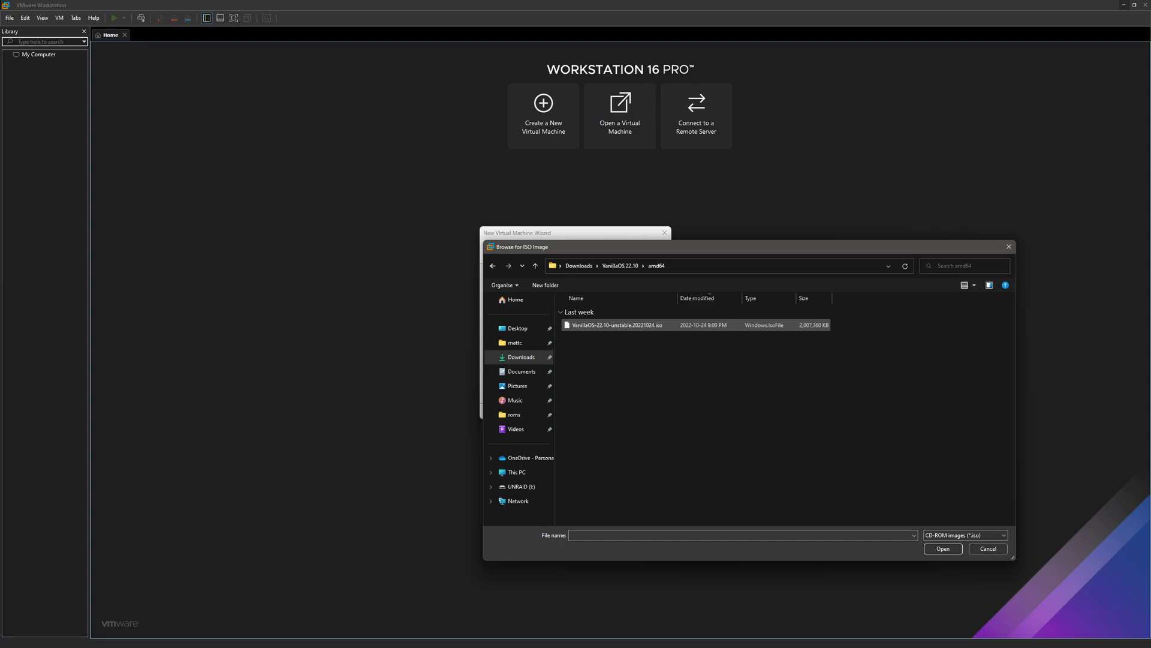
{"action": "double_click", "coordinate": [611, 325]}
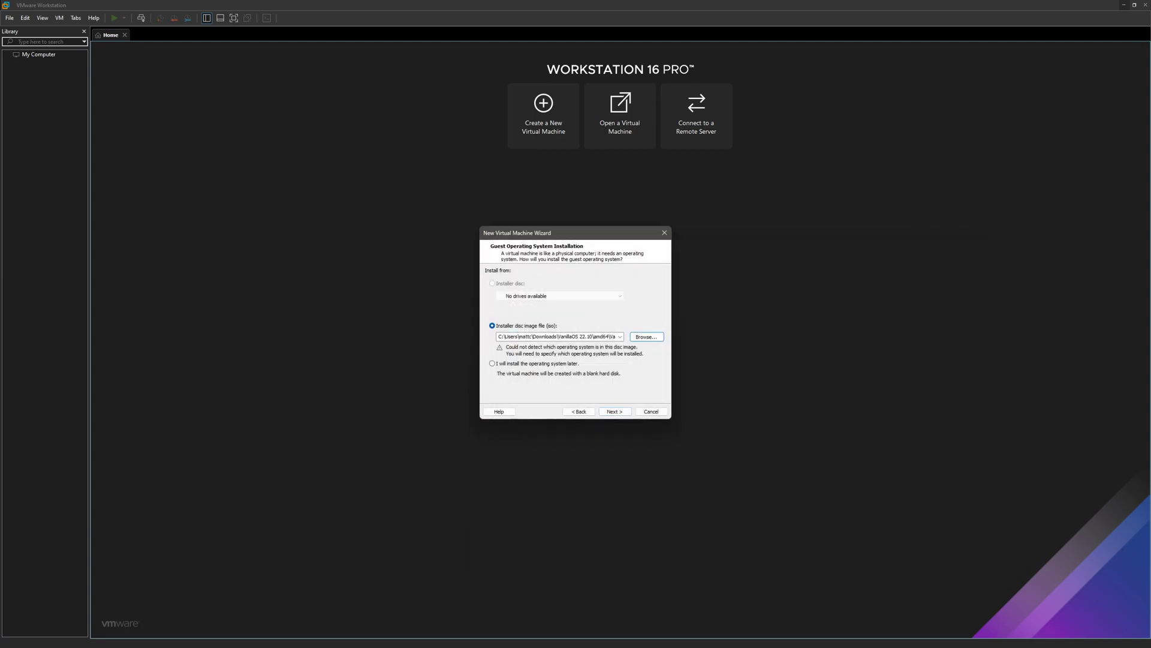
{"action": "left_click", "coordinate": [615, 411]}
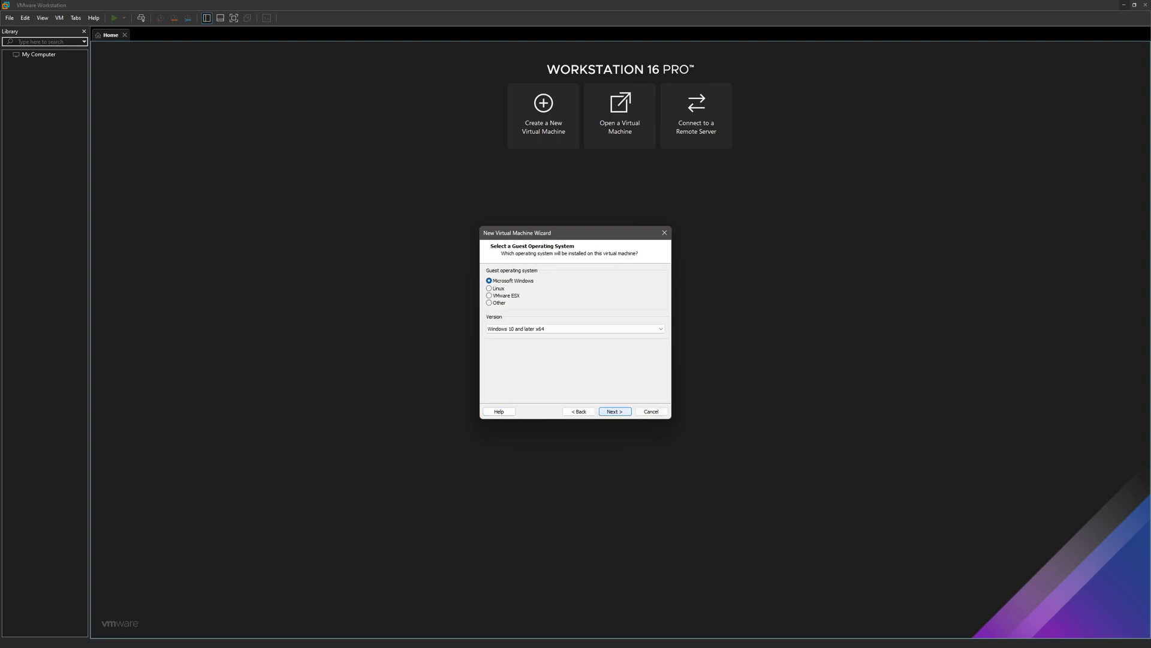
Step: Set the guest operating system to Linux with the version Ubuntu 64-bit
{"action": "left_click", "coordinate": [497, 288]}
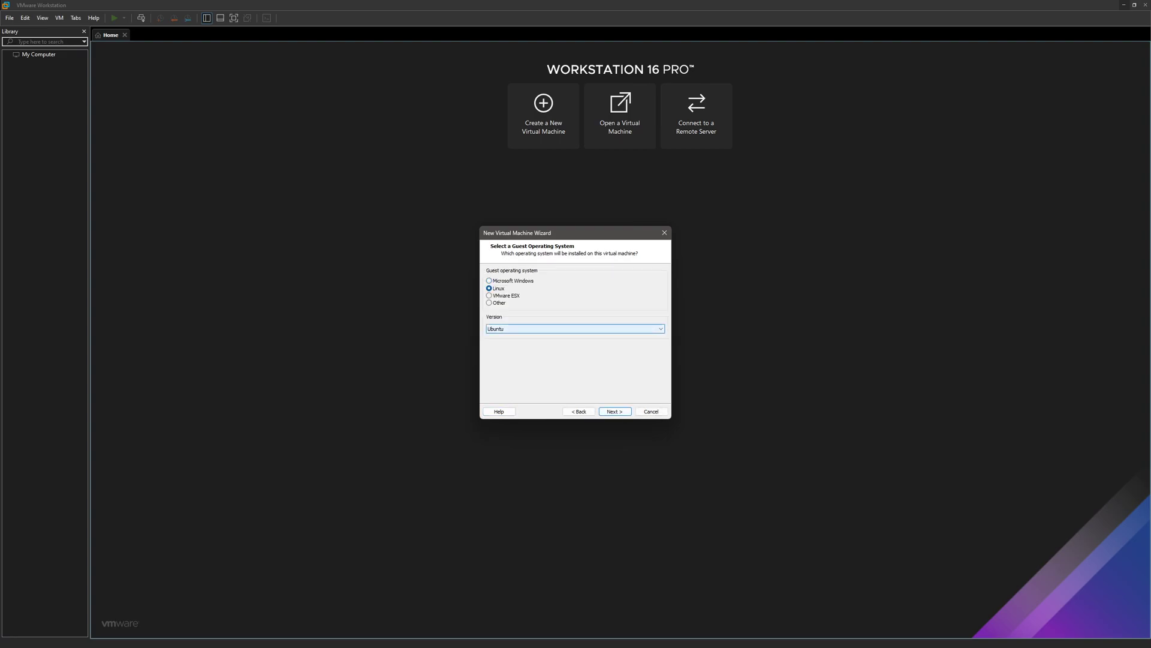
{"action": "left_click", "coordinate": [574, 329]}
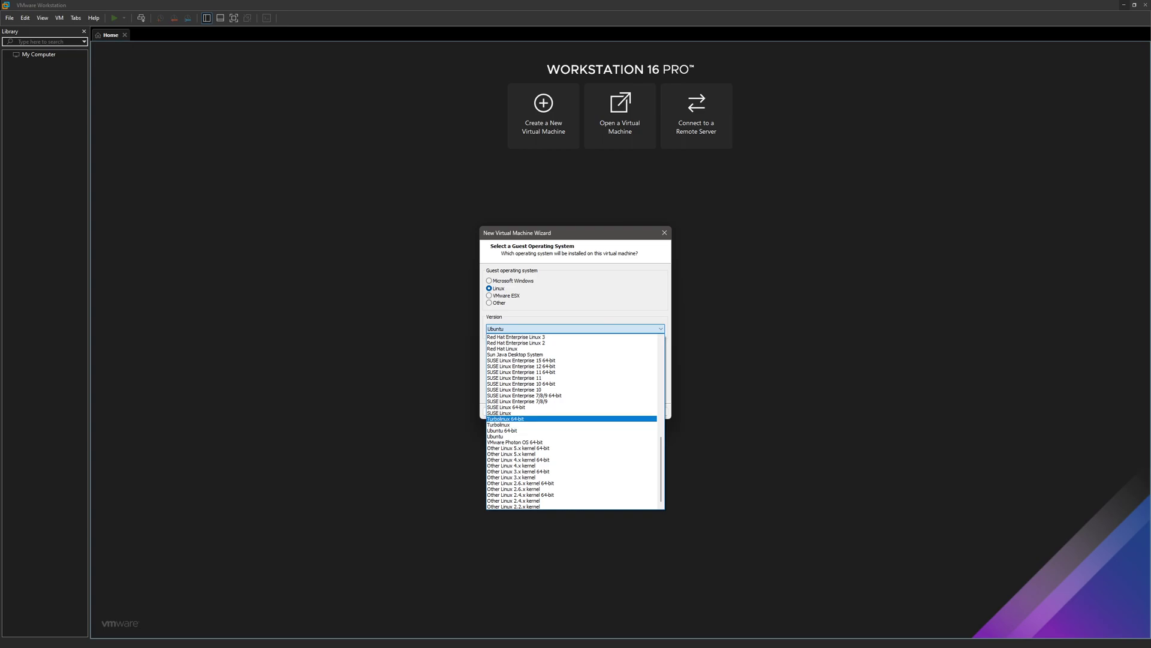
{"action": "left_click", "coordinate": [502, 430]}
{"action": "left_click", "coordinate": [615, 412]}
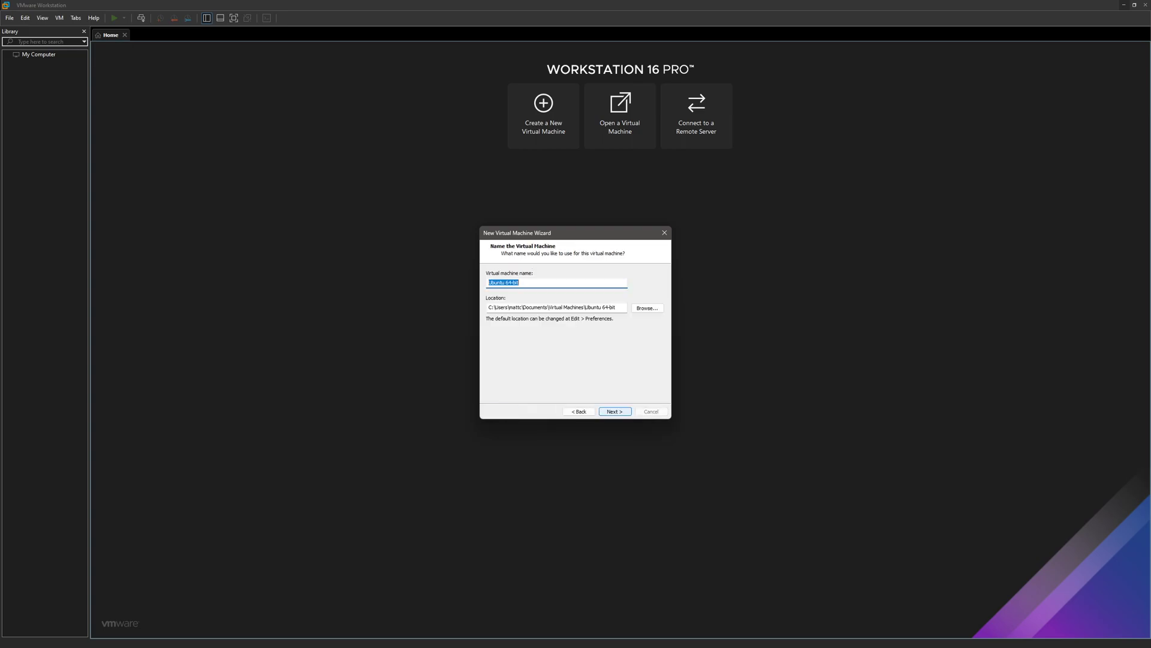
Step: Name the virtual machine Vanilla OS and continue to the disk capacity settings
{"action": "left_click", "coordinate": [614, 411]}
{"action": "key", "text": "Return"}
{"action": "key", "text": "alt+b"}
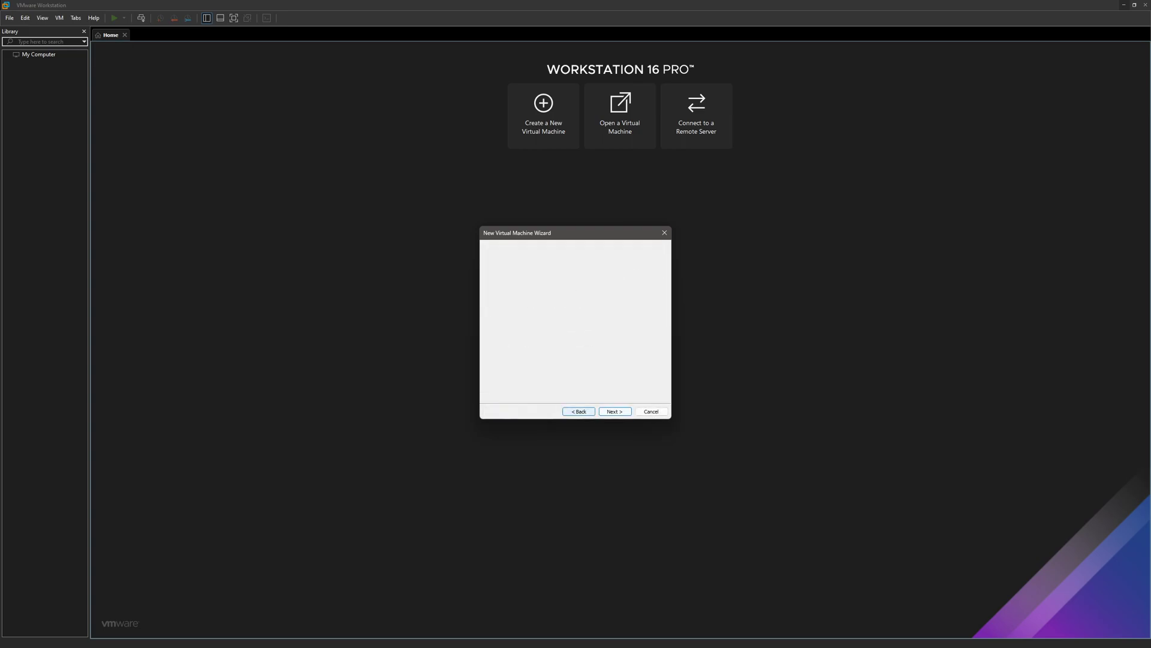
{"action": "type", "text": "Vanilla OS"}
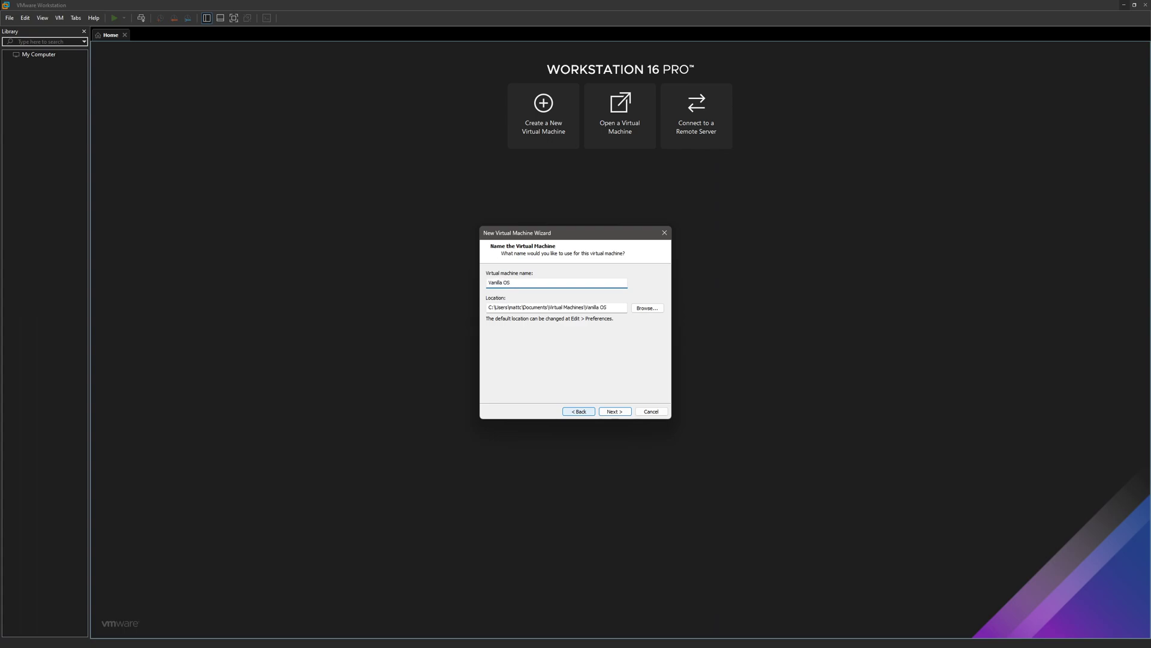
{"action": "key", "text": "alt+n"}
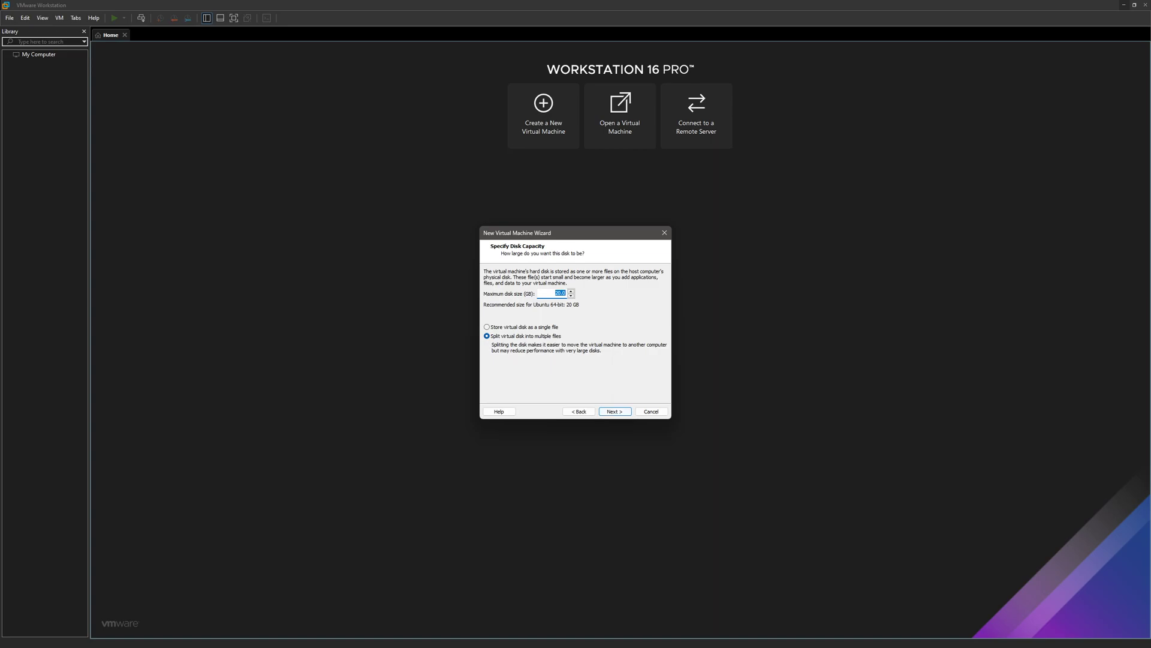
Step: Set the maximum disk size to 40 GB and store the virtual disk as a single file
{"action": "type", "text": "40"}
{"action": "left_click", "coordinate": [487, 327]}
{"action": "left_click", "coordinate": [615, 412]}
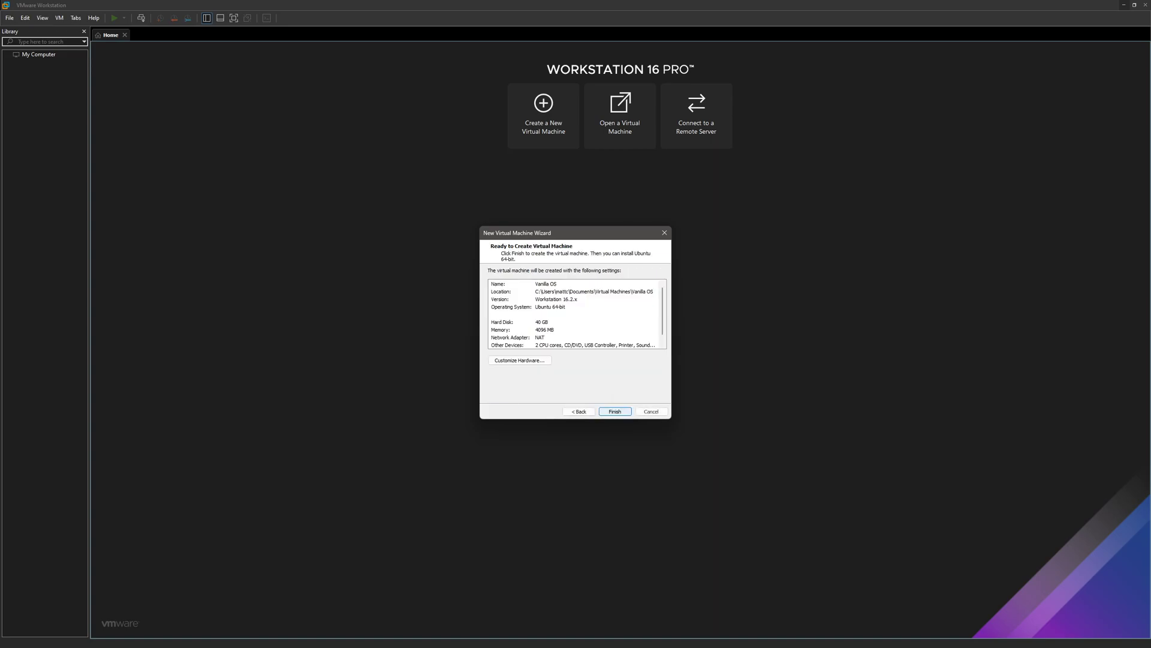
Step: Customize the hardware to use 1 processor with 6 cores and enable Virtualize Intel VT-x/EPT or AMD-V/RVI
{"action": "key", "text": "alt+c"}
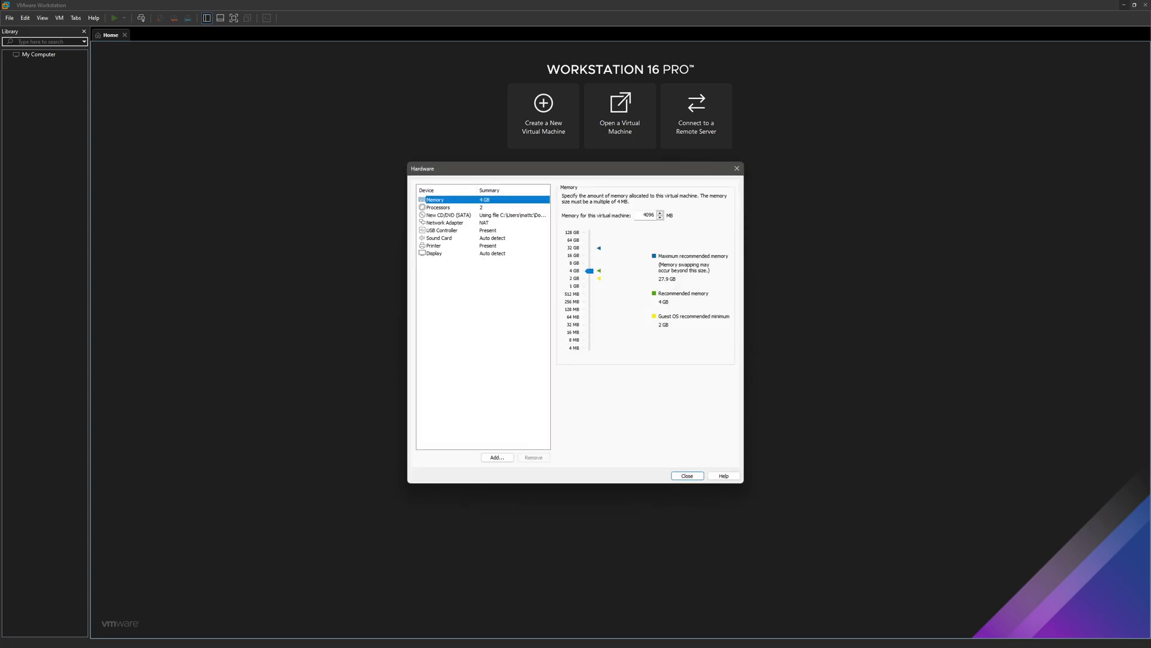
{"action": "left_click", "coordinate": [438, 207]}
{"action": "left_click", "coordinate": [665, 197]}
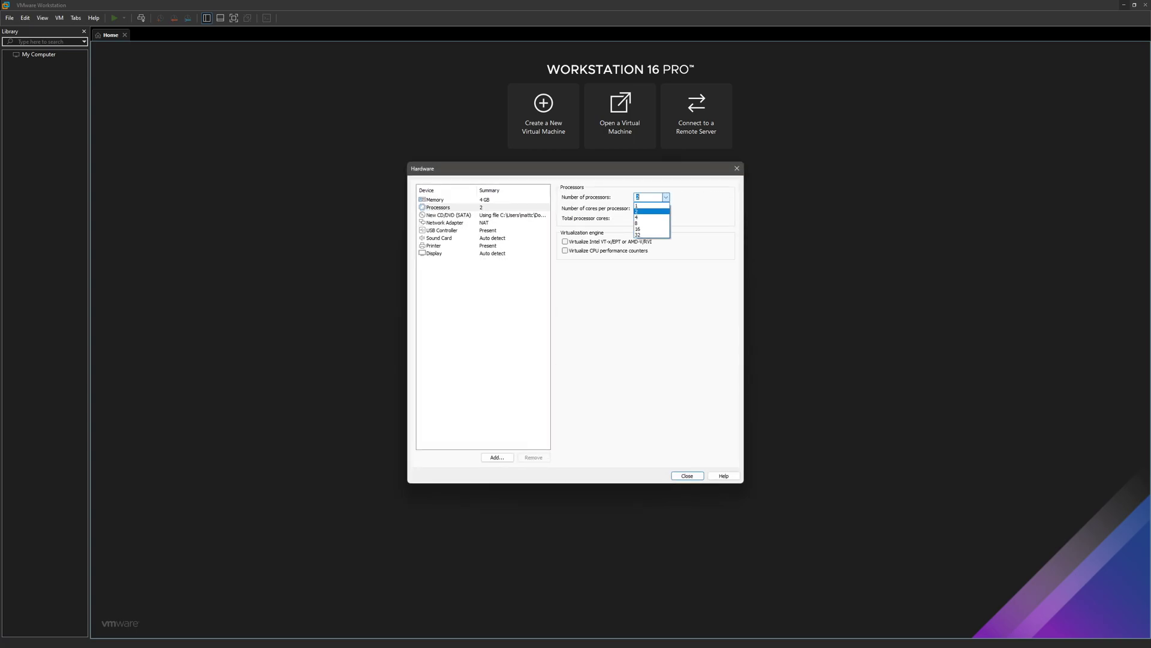
{"action": "left_click", "coordinate": [651, 205]}
{"action": "left_click", "coordinate": [665, 208]}
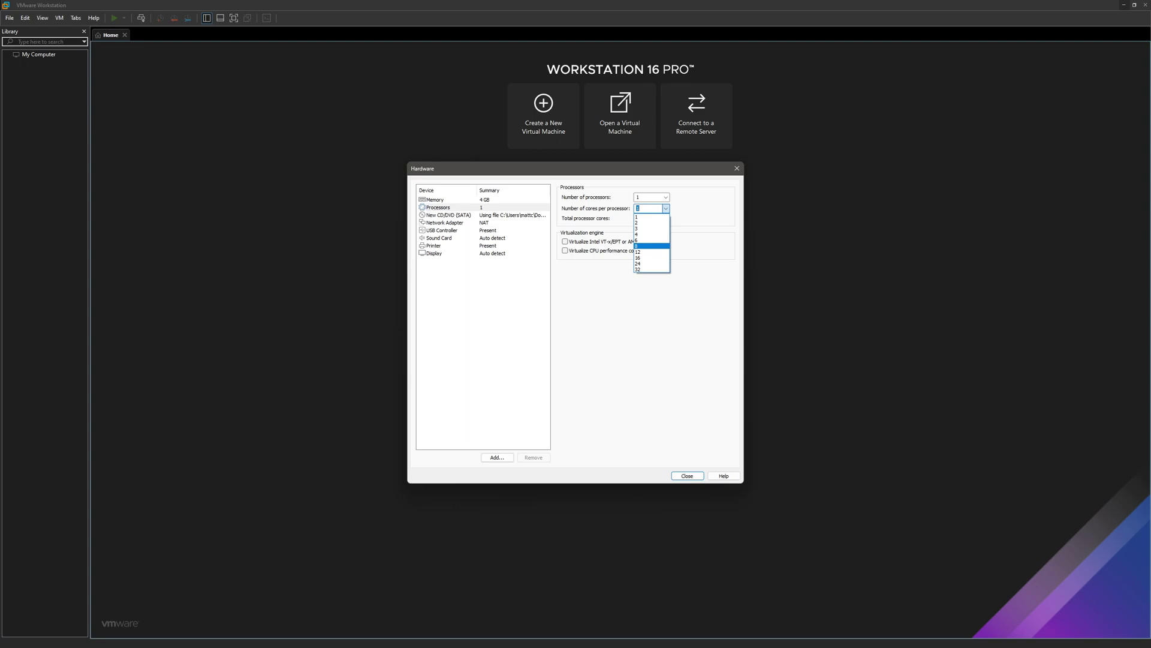
{"action": "left_click", "coordinate": [651, 246]}
{"action": "left_click", "coordinate": [564, 241]}
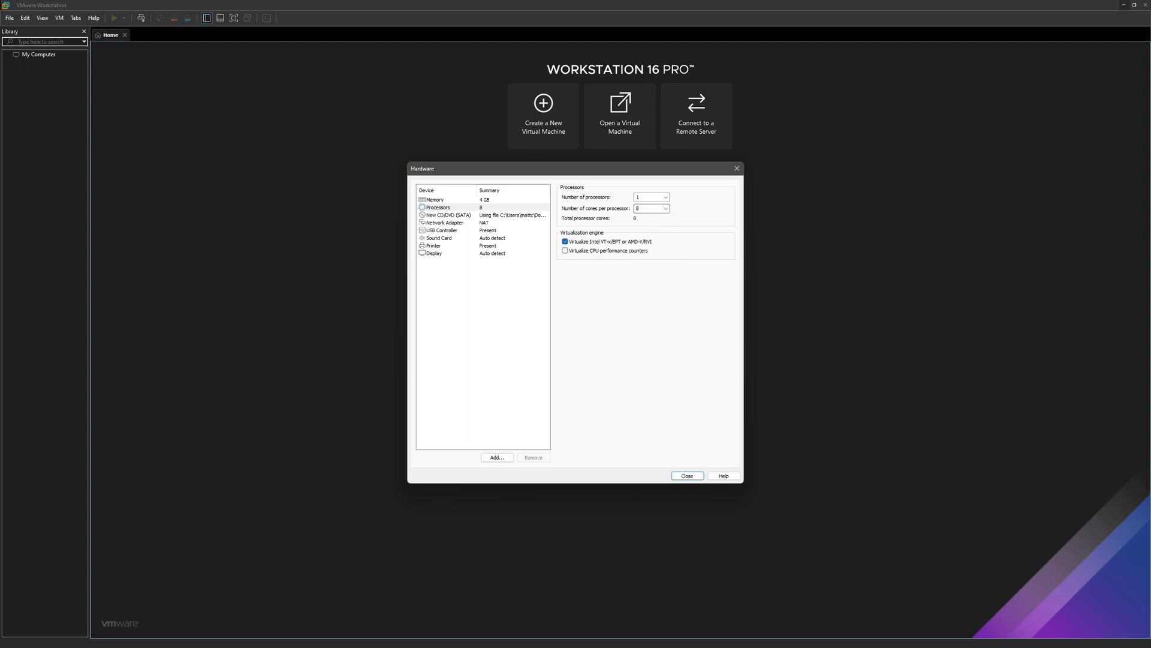
{"action": "left_click", "coordinate": [665, 208]}
{"action": "left_click", "coordinate": [651, 240]}
Step: Set the virtual machine's memory to 8192 MB and finish creating the machine
{"action": "left_click", "coordinate": [435, 199]}
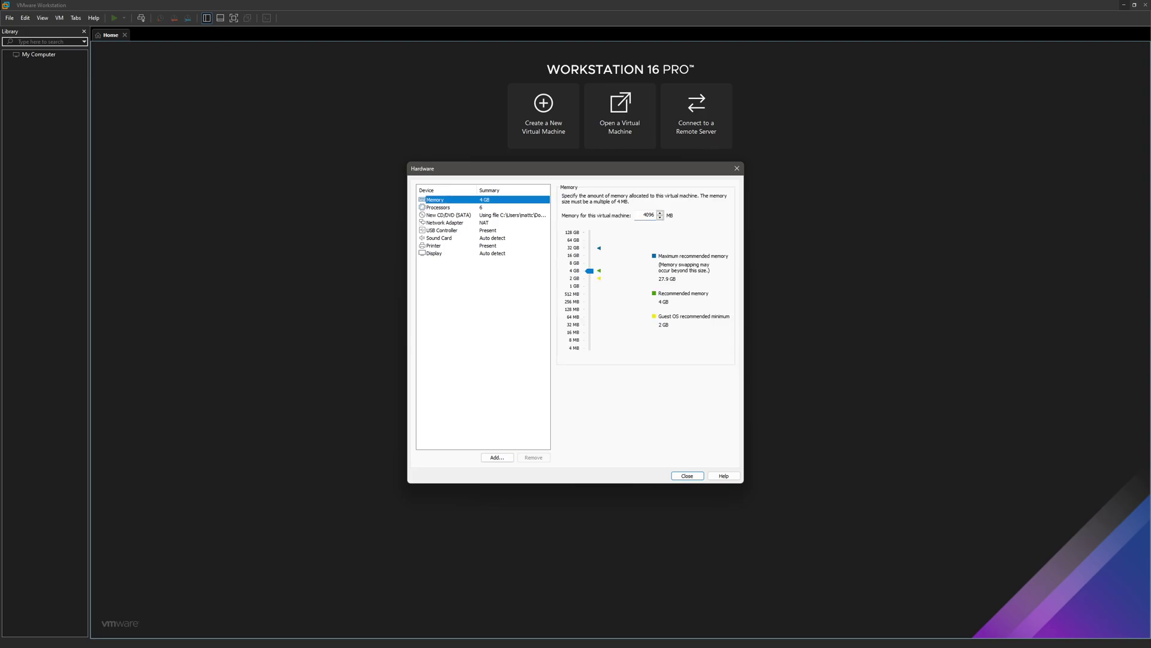
{"action": "left_click_drag", "start_coordinate": [590, 270], "coordinate": [590, 262]}
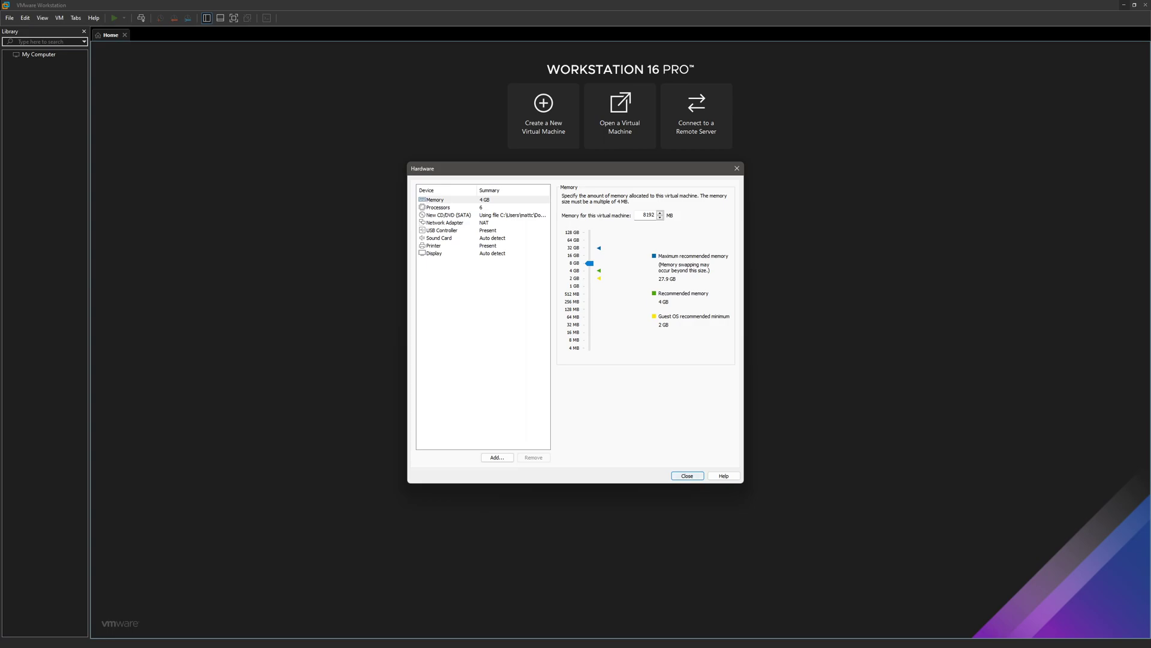
{"action": "left_click", "coordinate": [434, 253]}
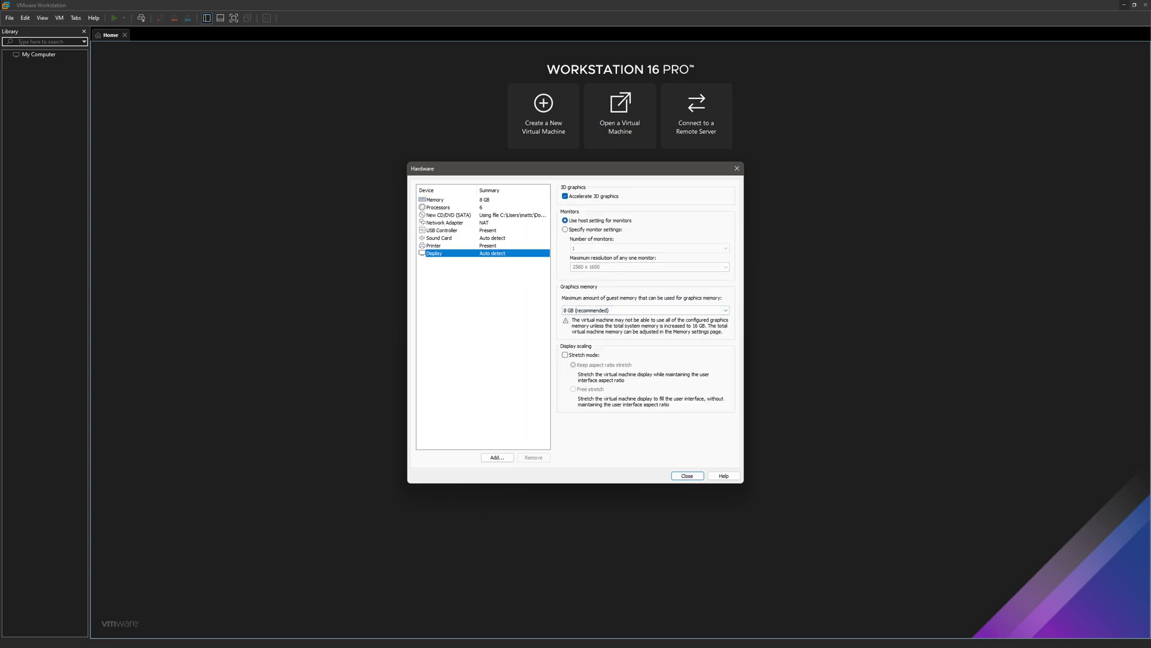
{"action": "left_click", "coordinate": [687, 476]}
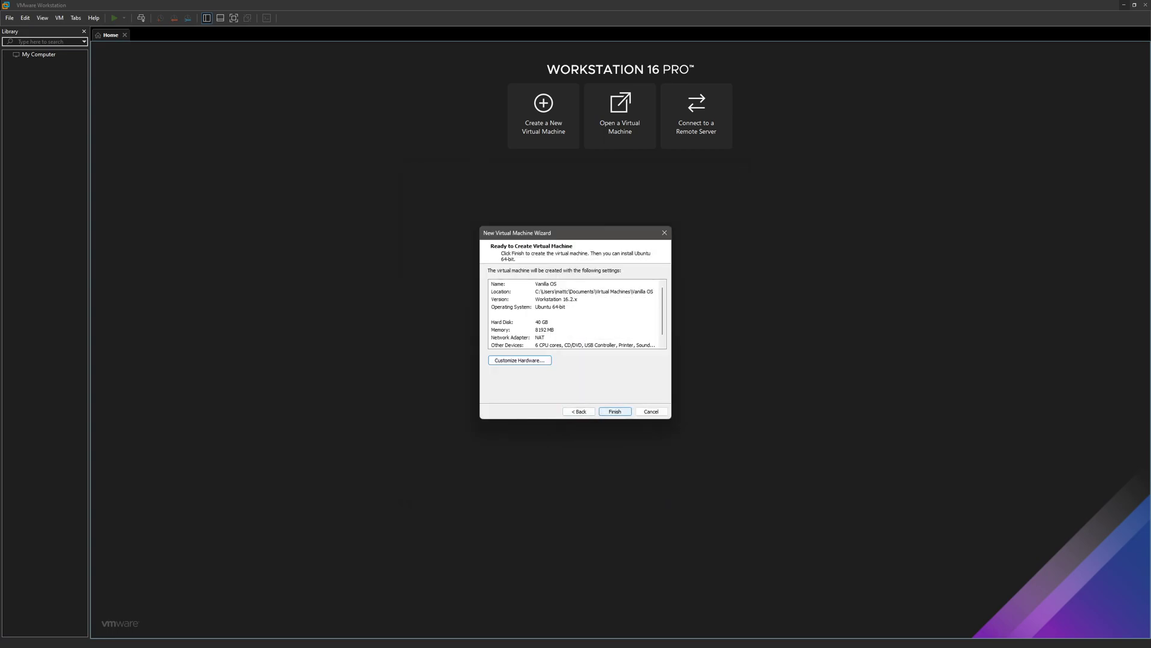
{"action": "left_click", "coordinate": [615, 412]}
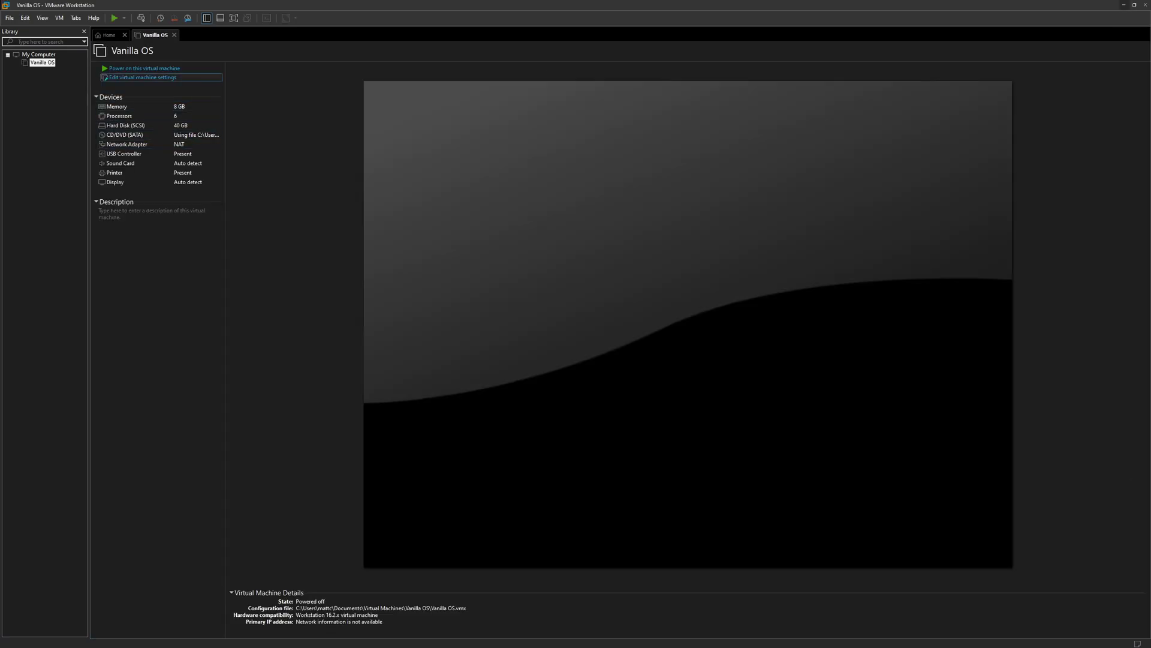
Step: Set the Vanilla OS virtual machine's firmware type to UEFI in its advanced options
{"action": "left_click", "coordinate": [142, 77]}
{"action": "key", "text": "ctrl+Tab"}
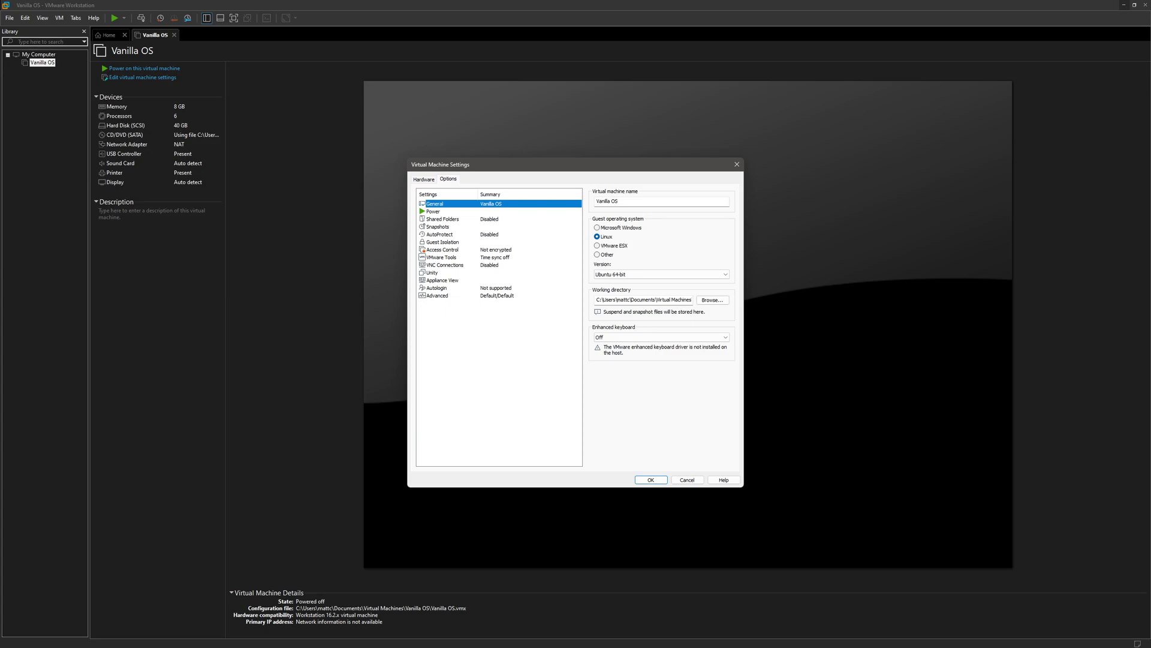
{"action": "left_click", "coordinate": [437, 295]}
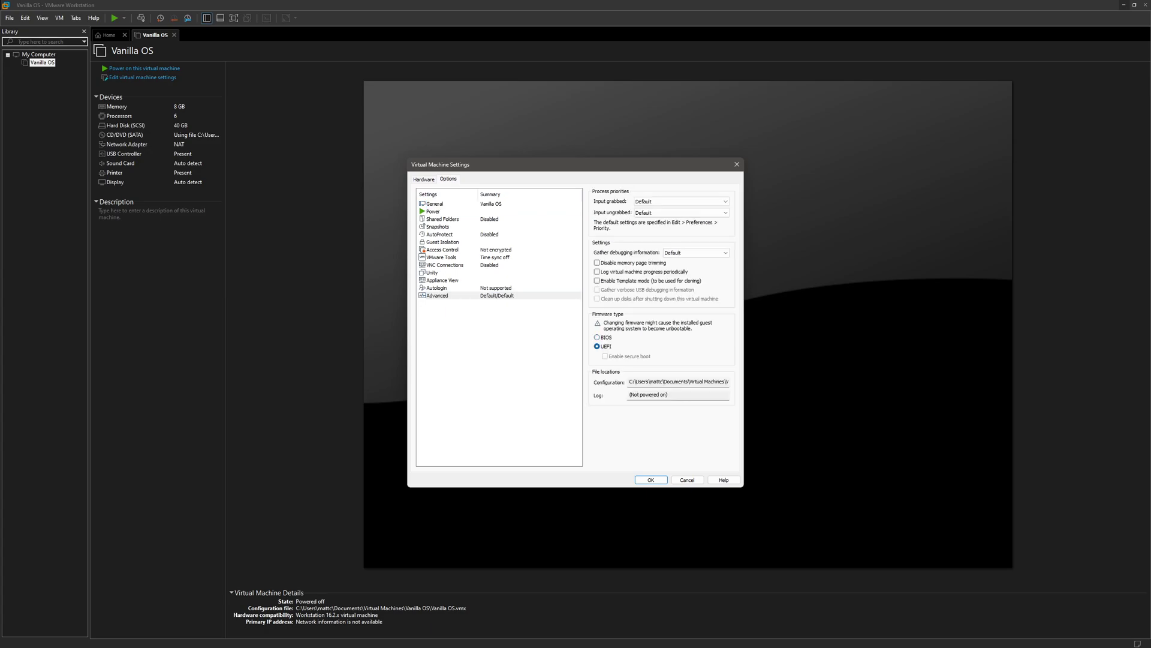
{"action": "left_click", "coordinate": [651, 480]}
Step: Power on the virtual machine in full screen and boot the "Try or Install Vanilla OS" entry
{"action": "left_click", "coordinate": [144, 68]}
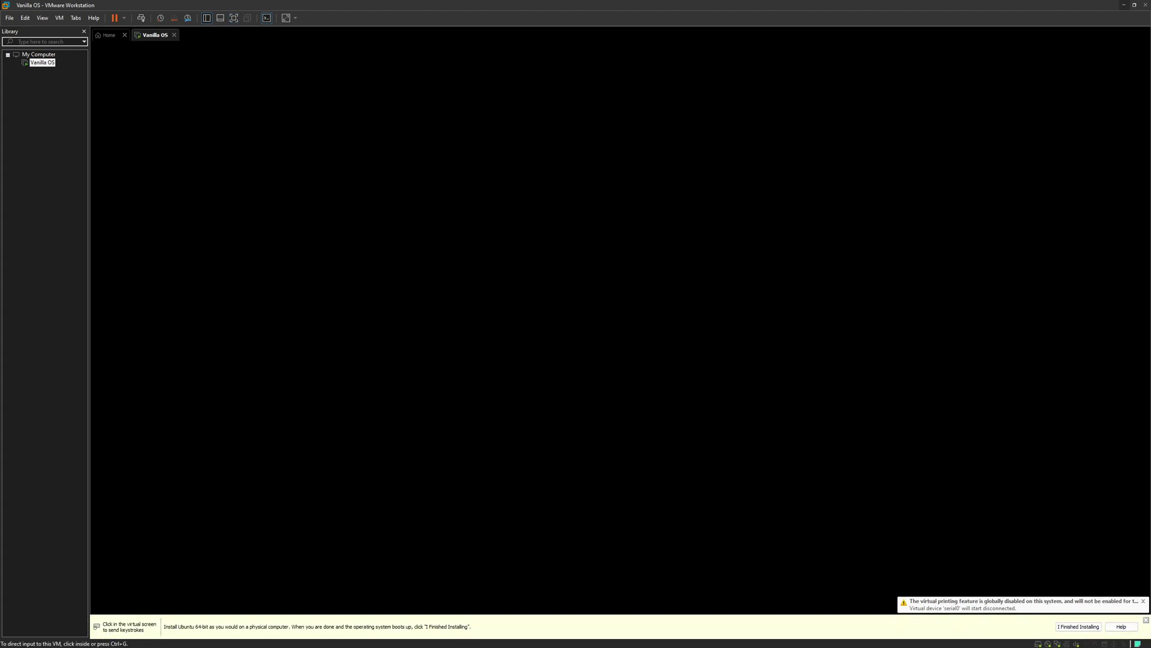
{"action": "left_click", "coordinate": [234, 18]}
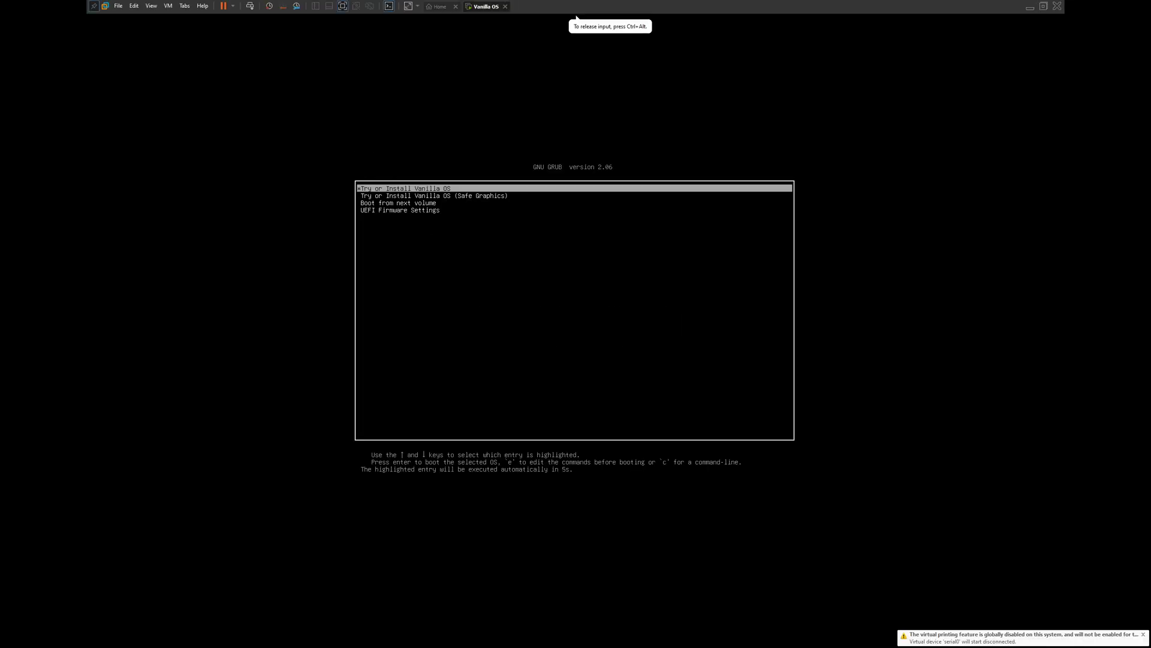
{"action": "key", "text": "Up"}
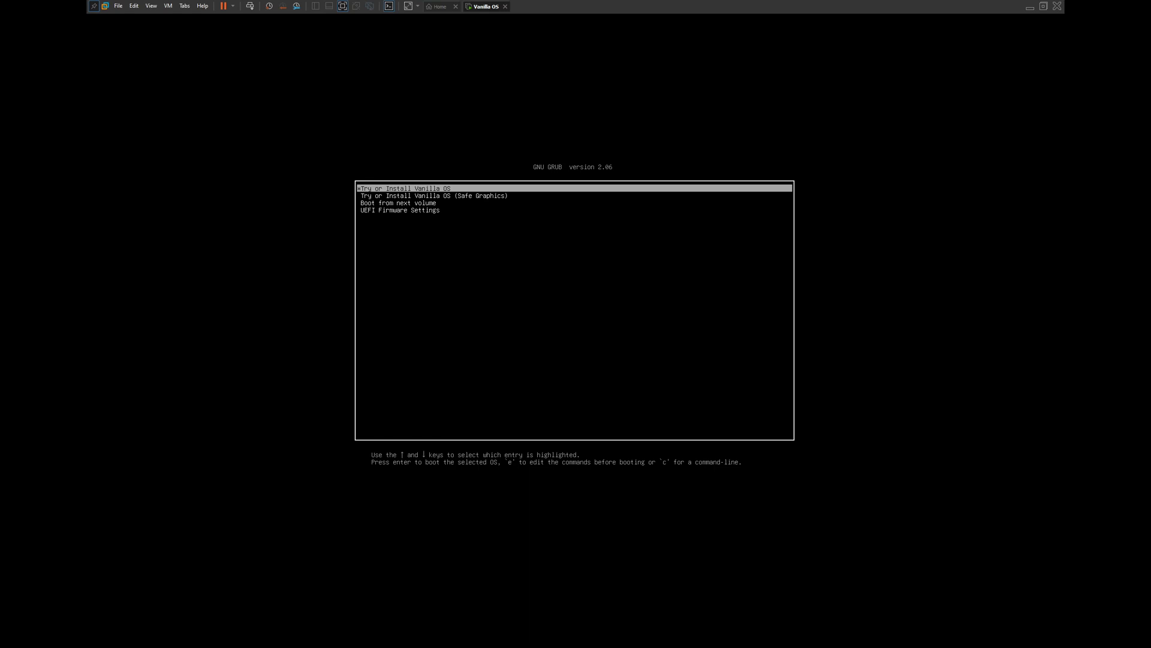
{"action": "key", "text": "ctrl+alt"}
{"action": "key", "text": "ctrl+g"}
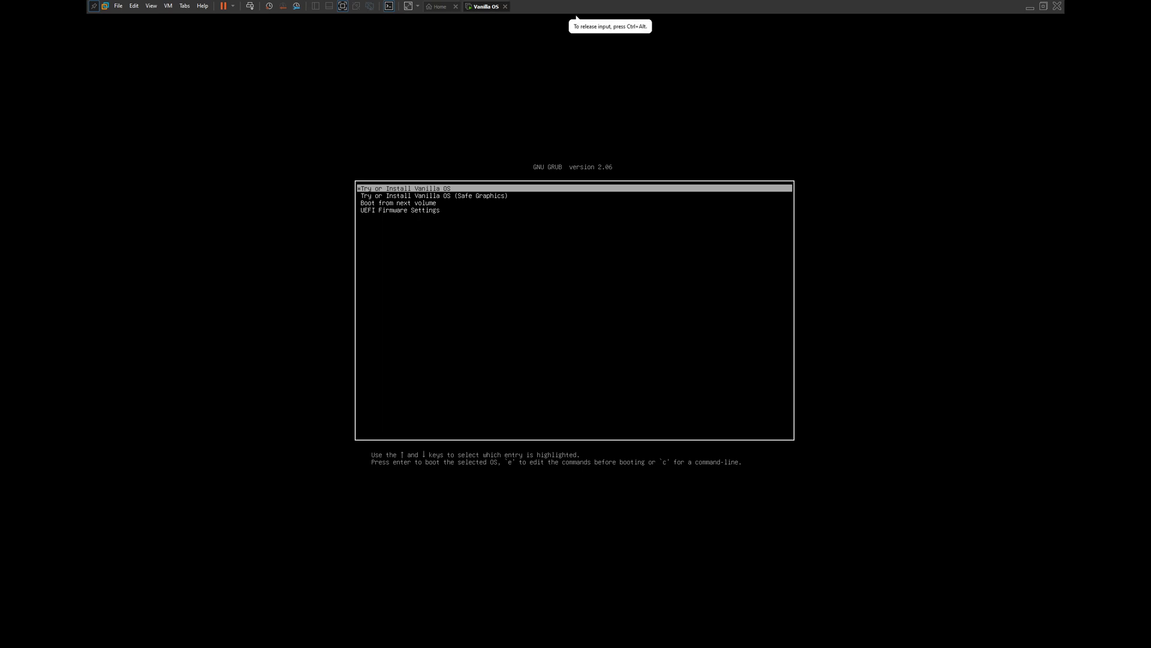
{"action": "key", "text": "ctrl+alt"}
{"action": "key", "text": "ctrl+g"}
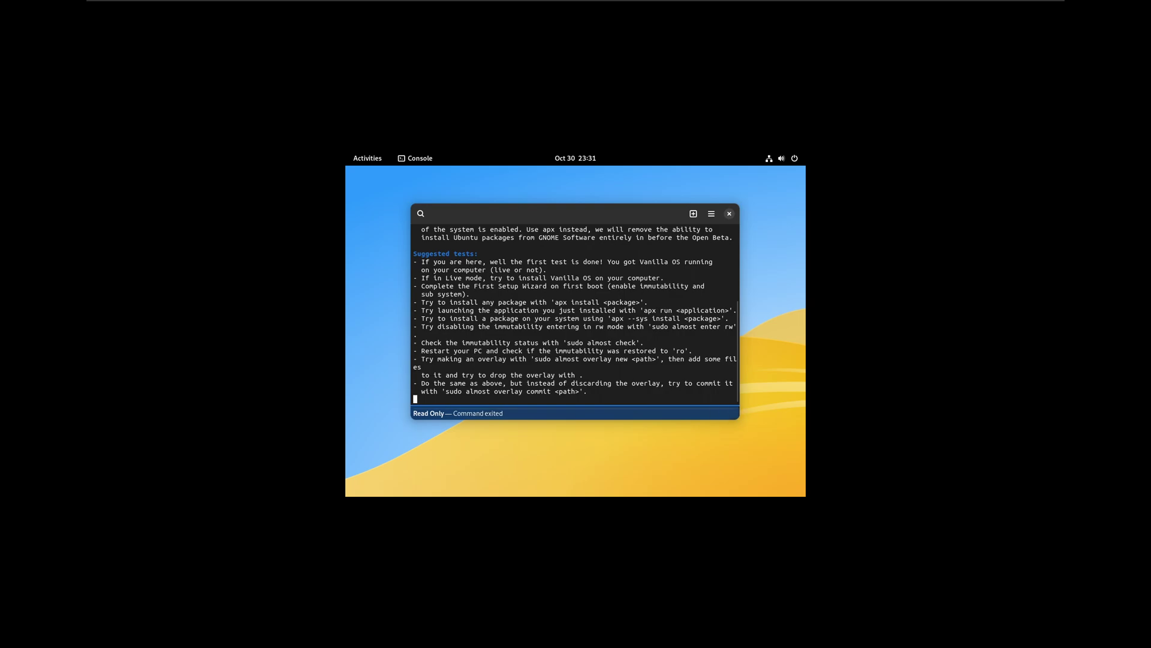
Step: Read through the Vanilla OS welcome text in the Console, including the known issues and suggested tests
{"action": "scroll", "coordinate": [576, 314], "scroll_direction": "up", "scroll_amount": 5}
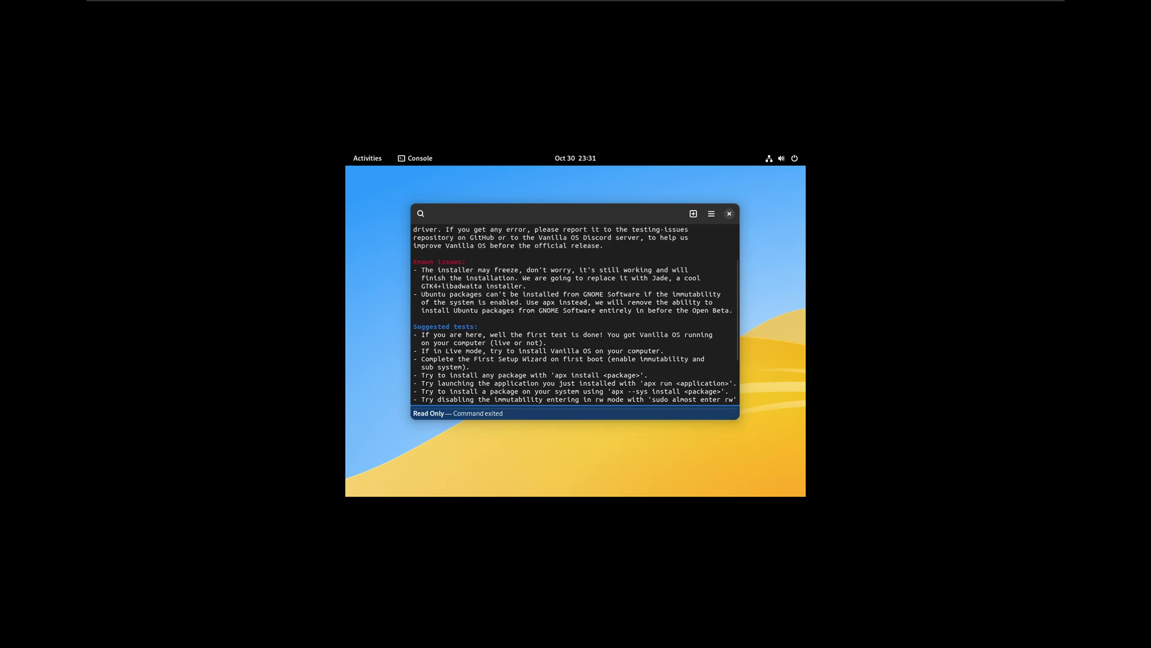
{"action": "scroll", "coordinate": [576, 314], "scroll_direction": "up", "scroll_amount": 2}
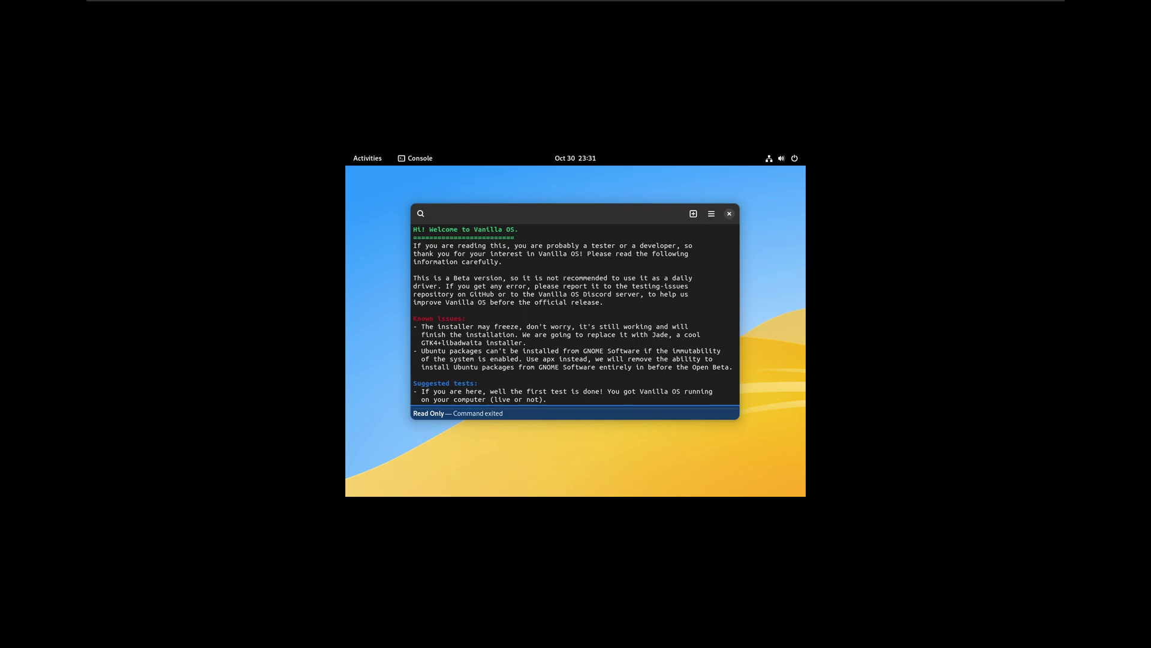
{"action": "scroll", "coordinate": [570, 314], "scroll_direction": "down", "scroll_amount": 1}
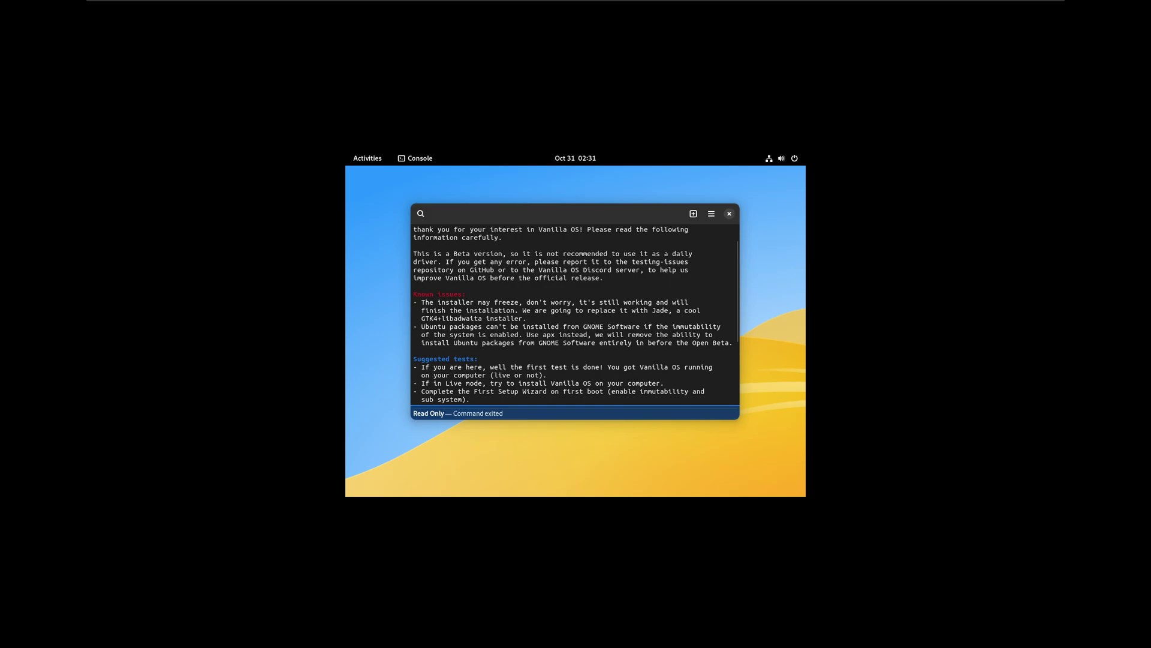
{"action": "scroll", "coordinate": [571, 313], "scroll_direction": "down", "scroll_amount": 1}
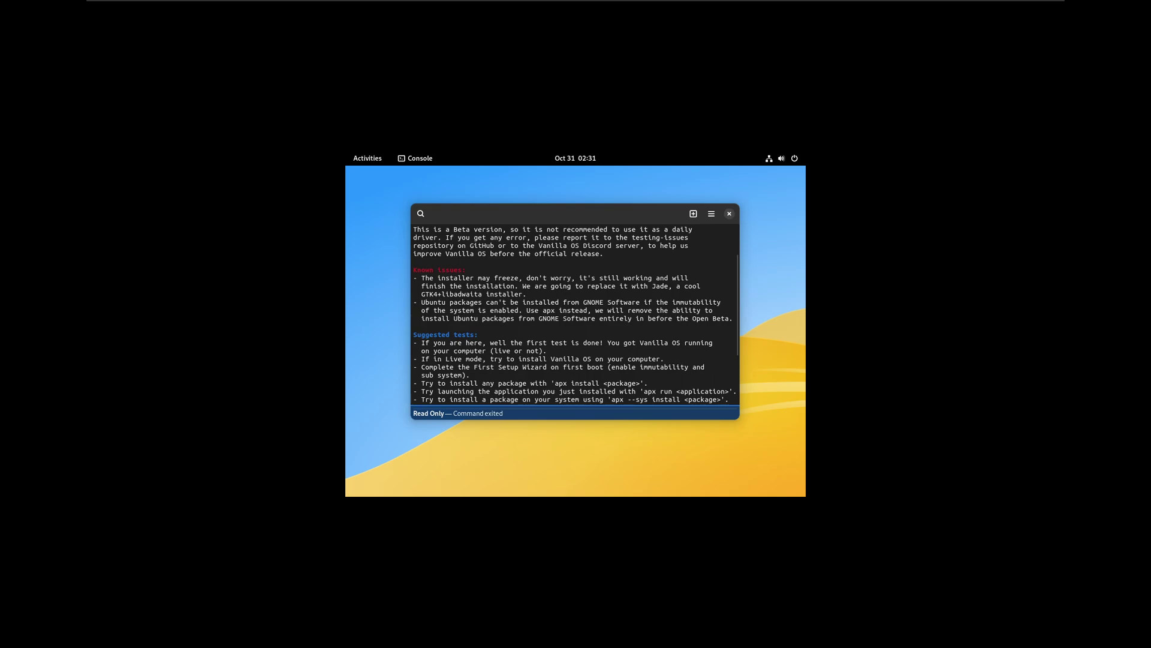
{"action": "scroll", "coordinate": [574, 314], "scroll_direction": "down", "scroll_amount": 1}
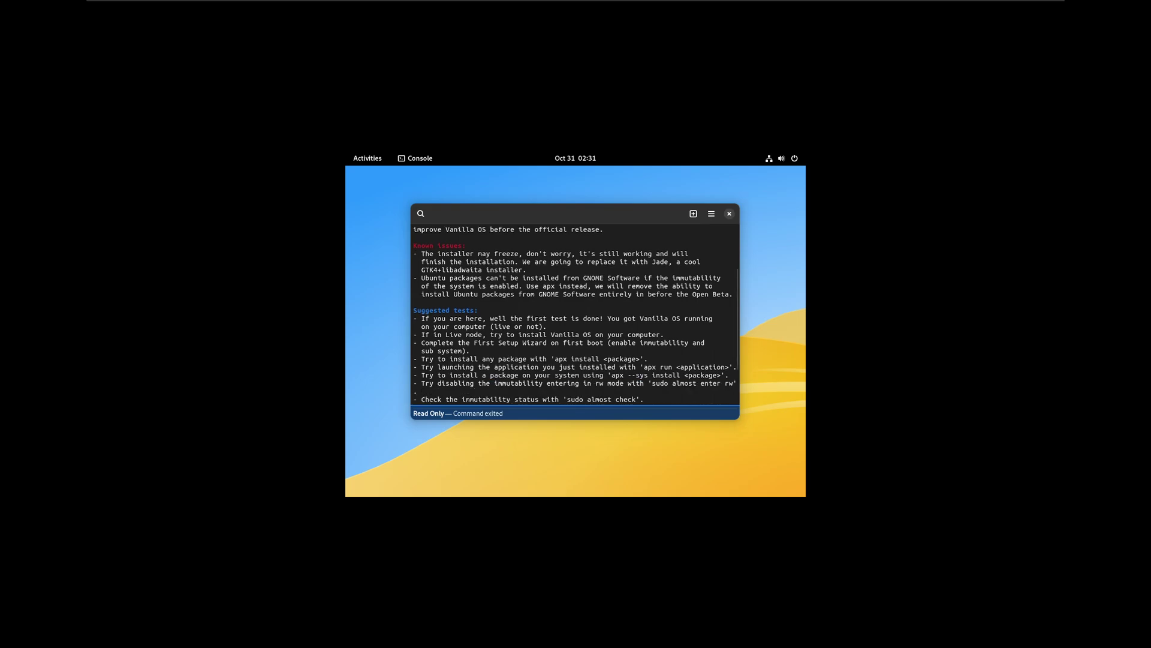
{"action": "scroll", "coordinate": [574, 314], "scroll_direction": "down", "scroll_amount": 2}
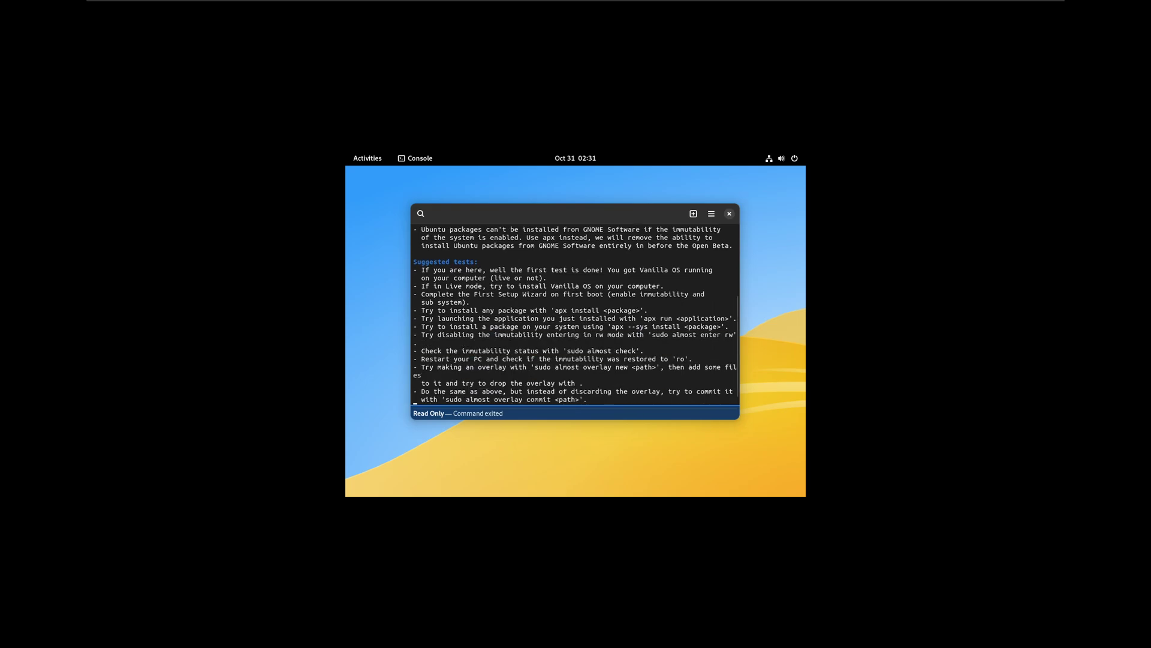
{"action": "scroll", "coordinate": [575, 315], "scroll_direction": "down", "scroll_amount": 1}
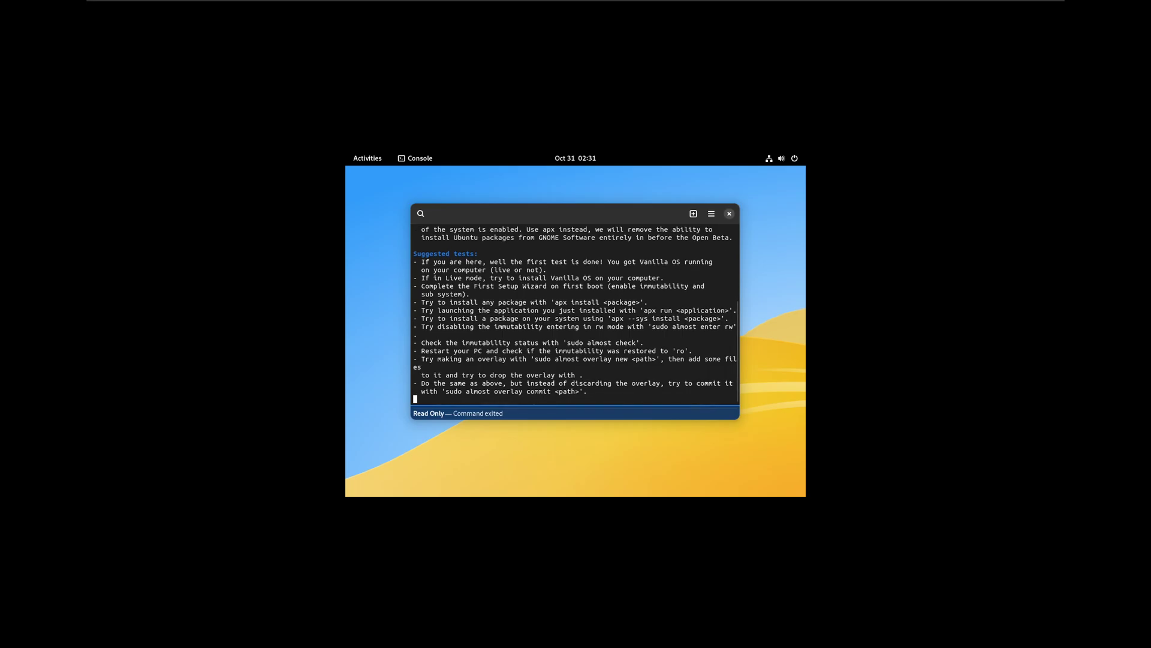
Step: Close the Console and open the Displays settings of the desktop
{"action": "key", "text": "alt+F4"}
{"action": "key", "text": "super"}
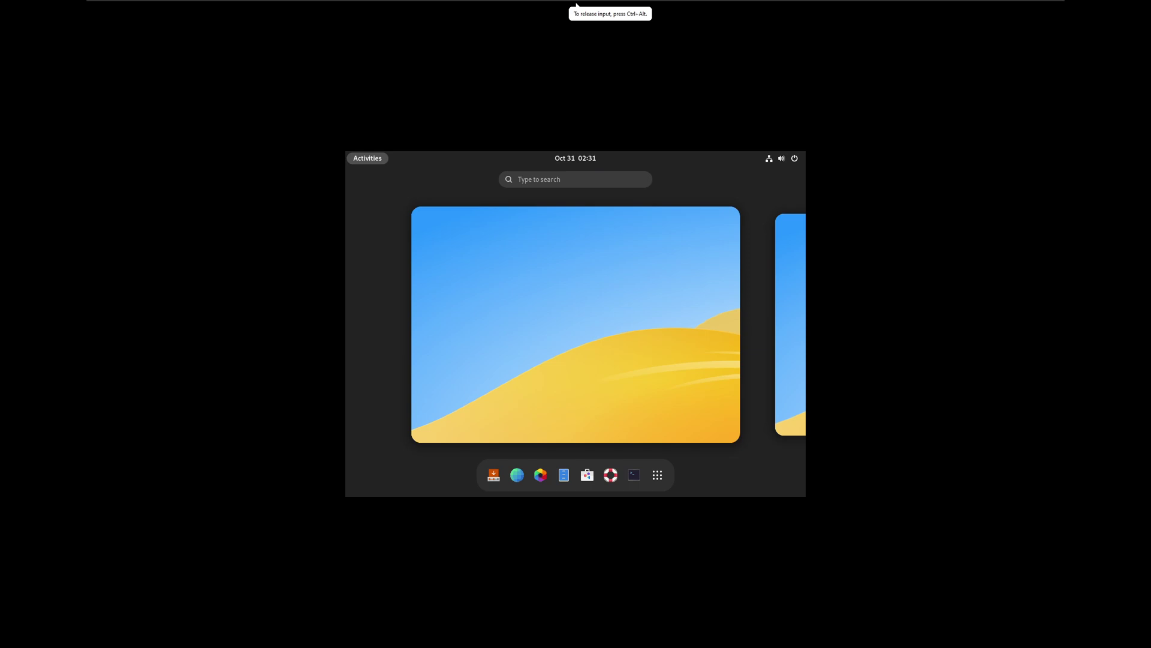
{"action": "key", "text": "super"}
{"action": "right_click", "coordinate": [516, 290]}
{"action": "left_click", "coordinate": [538, 324]}
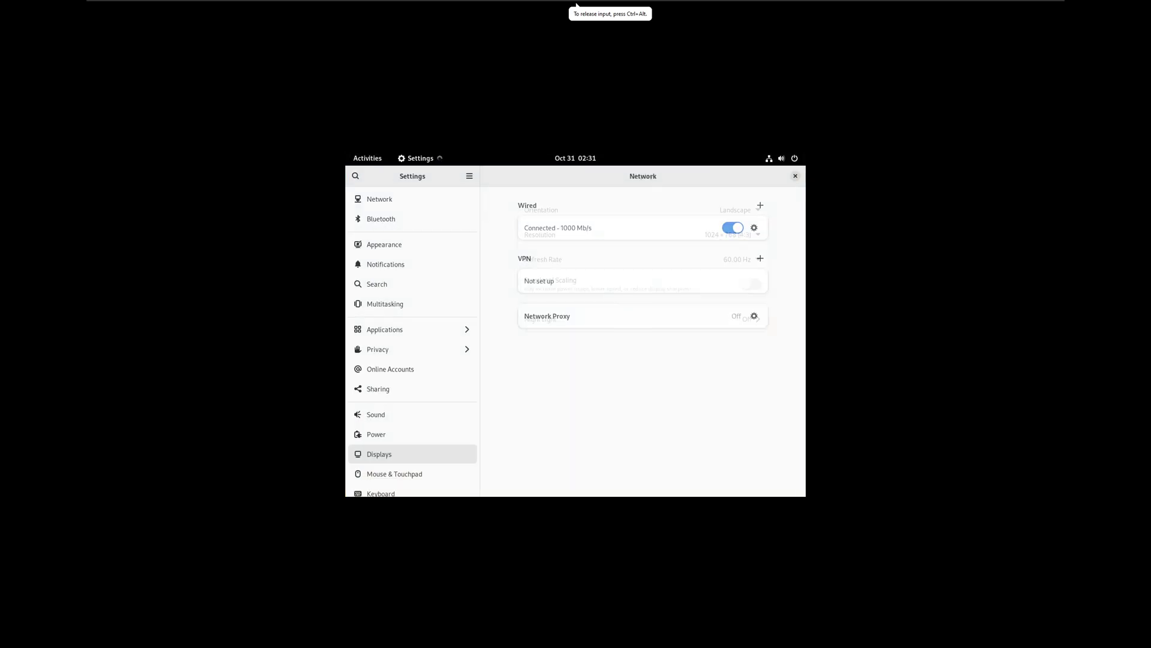
{"action": "left_click", "coordinate": [742, 259]}
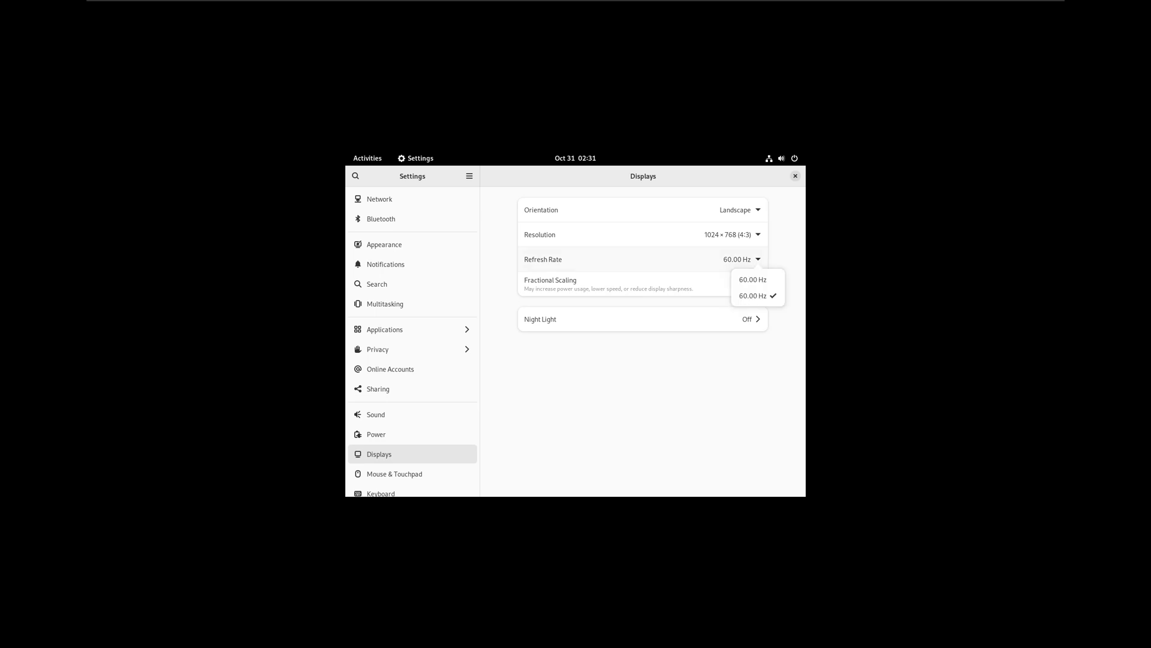
Step: Set the display resolution to 2560 × 1440 (16:9), apply it and keep the changes
{"action": "left_click", "coordinate": [733, 234]}
{"action": "left_click", "coordinate": [732, 234]}
{"action": "key", "text": "Up"}
{"action": "key", "text": "Up"}
{"action": "key", "text": "Up"}
{"action": "key", "text": "Up"}
{"action": "key", "text": "Up"}
{"action": "key", "text": "Up"}
{"action": "key", "text": "Up"}
{"action": "key", "text": "Up"}
{"action": "key", "text": "Up"}
{"action": "key", "text": "Up"}
{"action": "key", "text": "Up"}
{"action": "key", "text": "Up"}
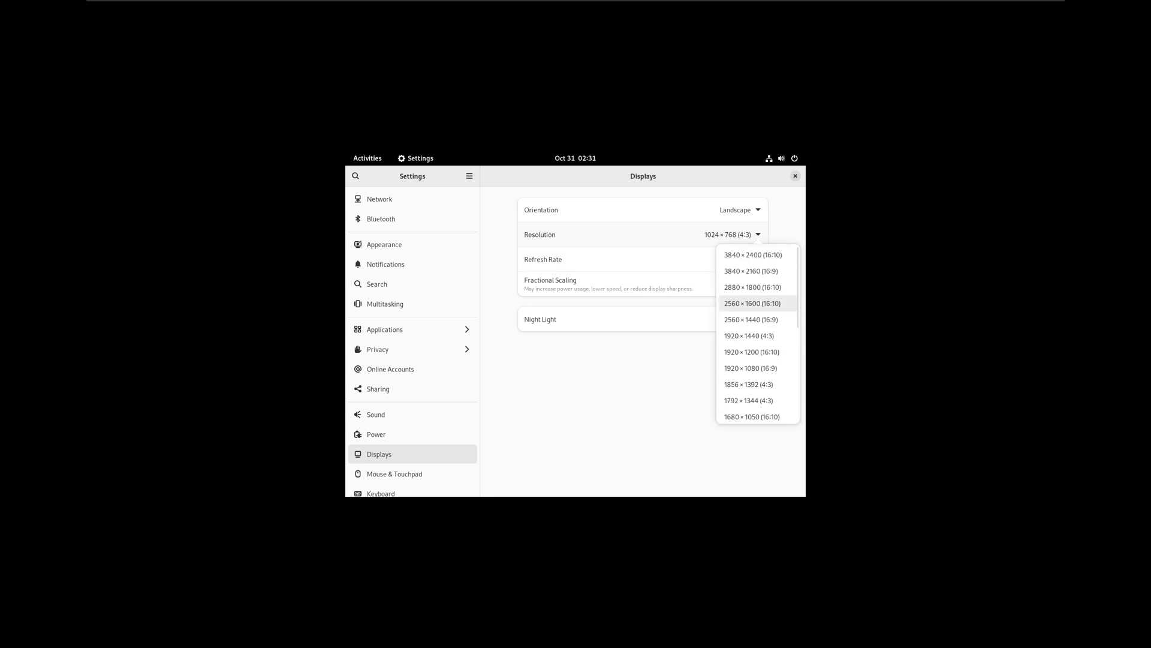
{"action": "key", "text": "Up"}
{"action": "key", "text": "Up"}
{"action": "key", "text": "Up"}
{"action": "key", "text": "Down"}
{"action": "key", "text": "Down"}
{"action": "key", "text": "Down"}
{"action": "key", "text": "Down"}
{"action": "key", "text": "Return"}
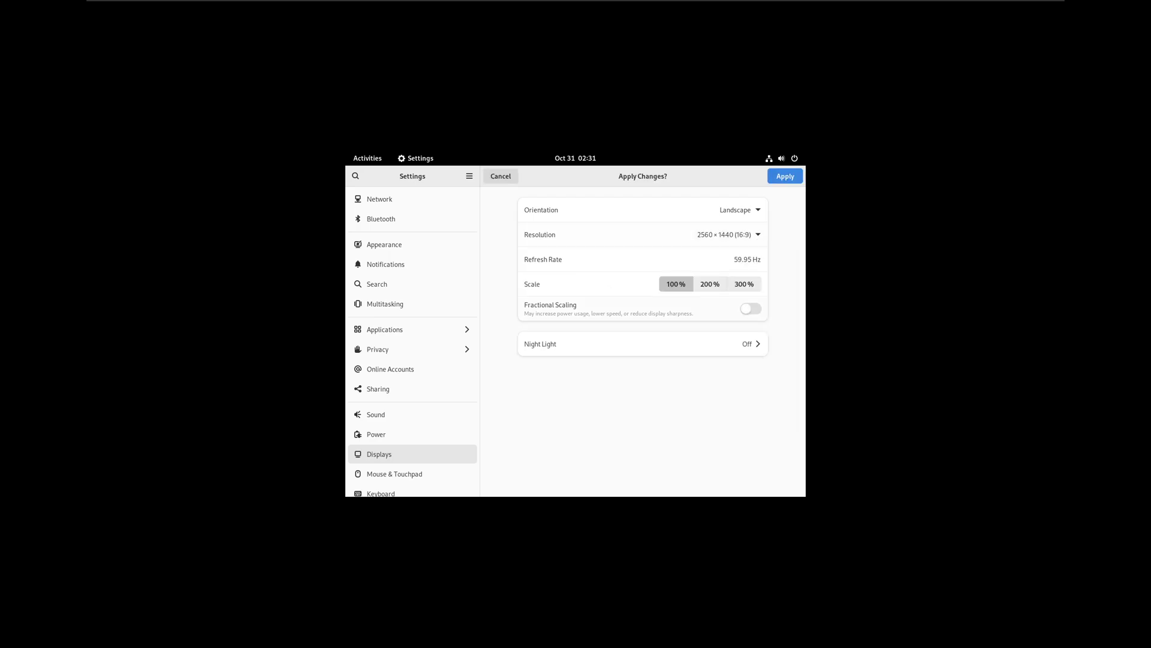
{"action": "left_click", "coordinate": [785, 176]}
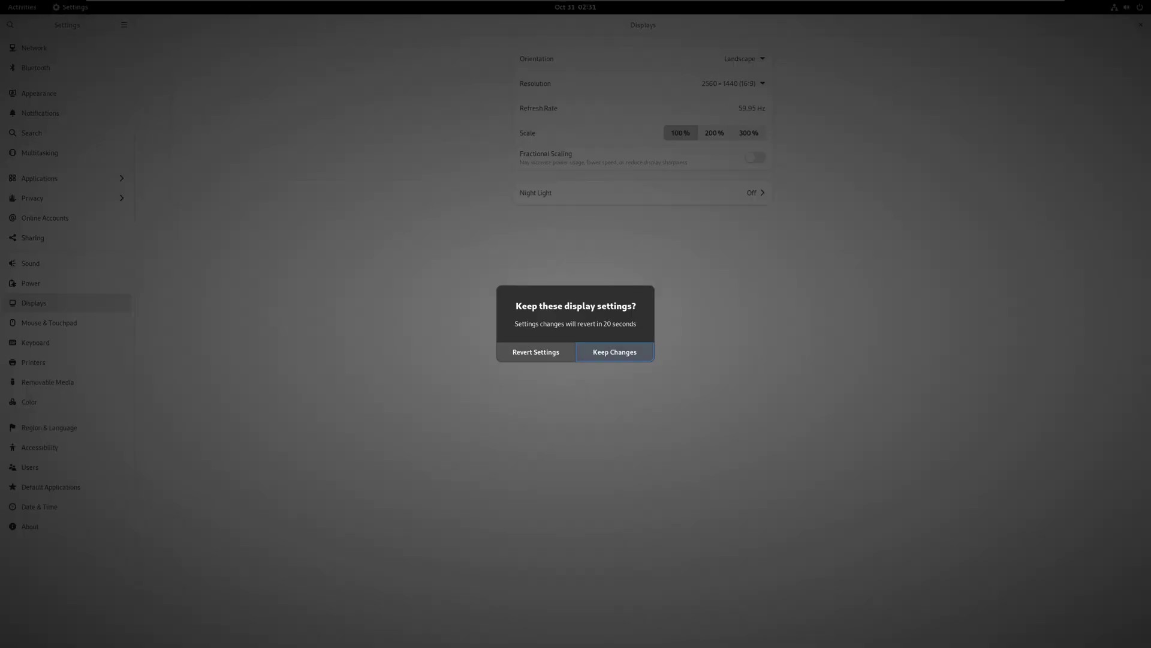
{"action": "left_click", "coordinate": [614, 353]}
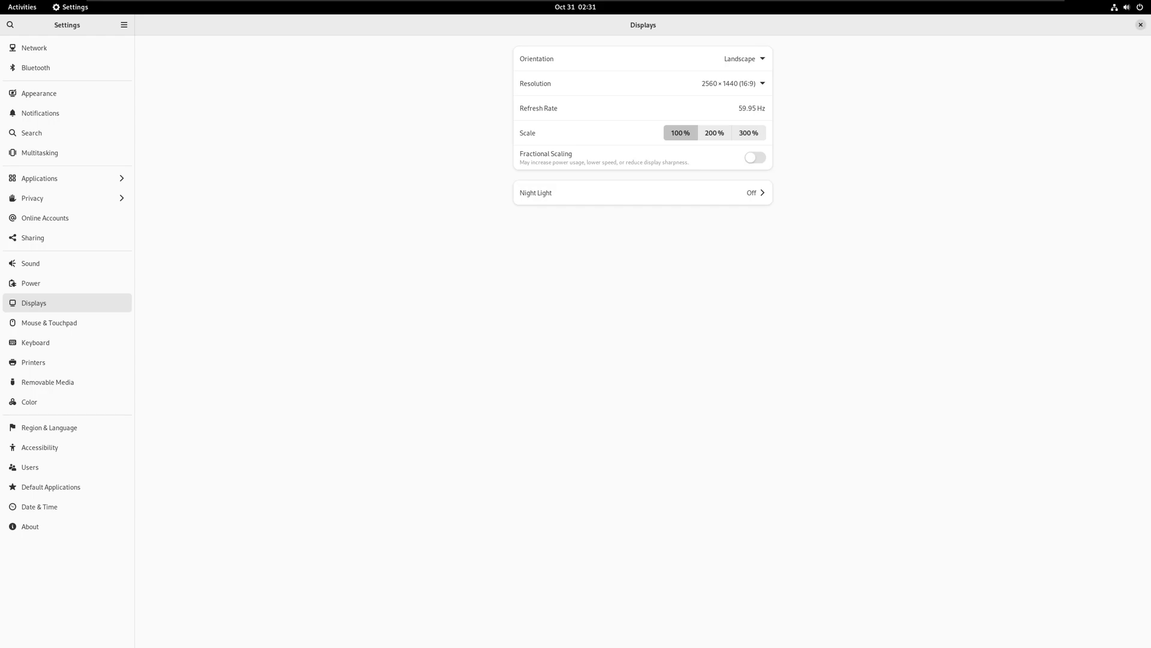
Step: Switch the desktop appearance to the Dark style and close the Settings window
{"action": "left_click_drag", "start_coordinate": [1110, 24], "coordinate": [603, 150]}
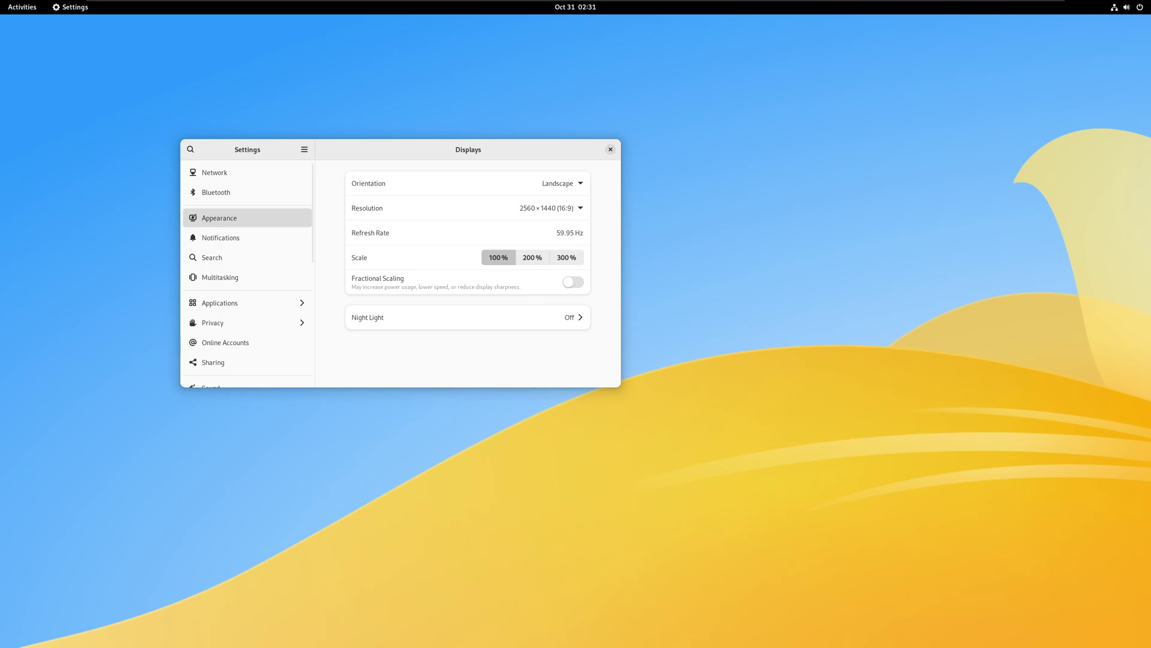
{"action": "left_click", "coordinate": [247, 218]}
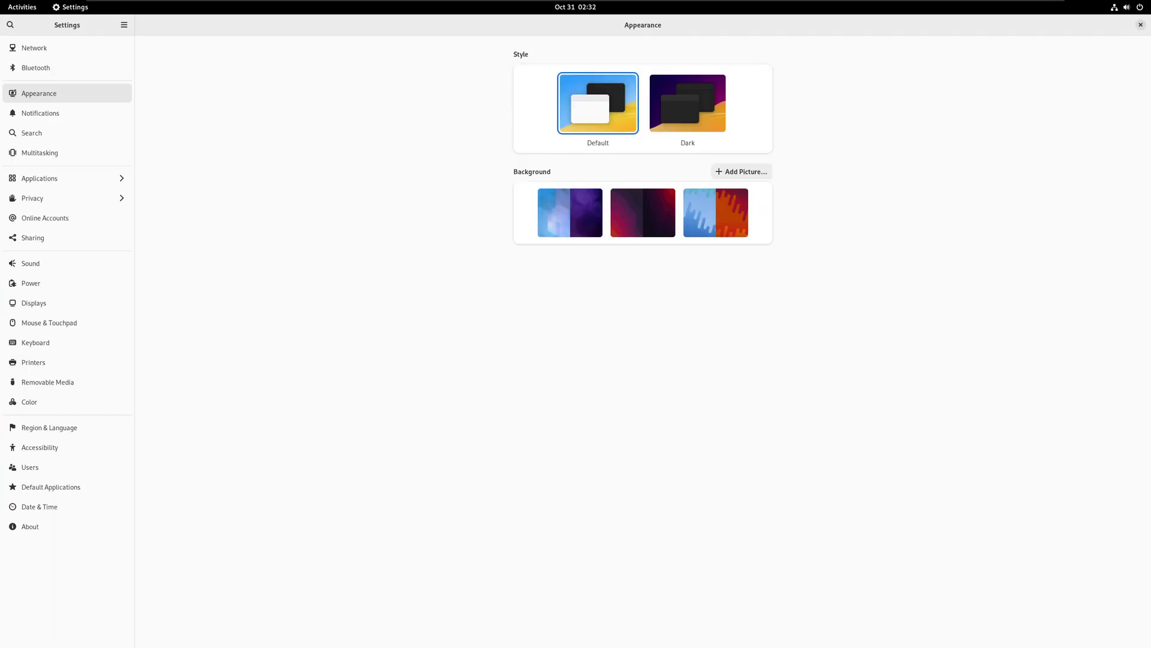
{"action": "left_click", "coordinate": [688, 104]}
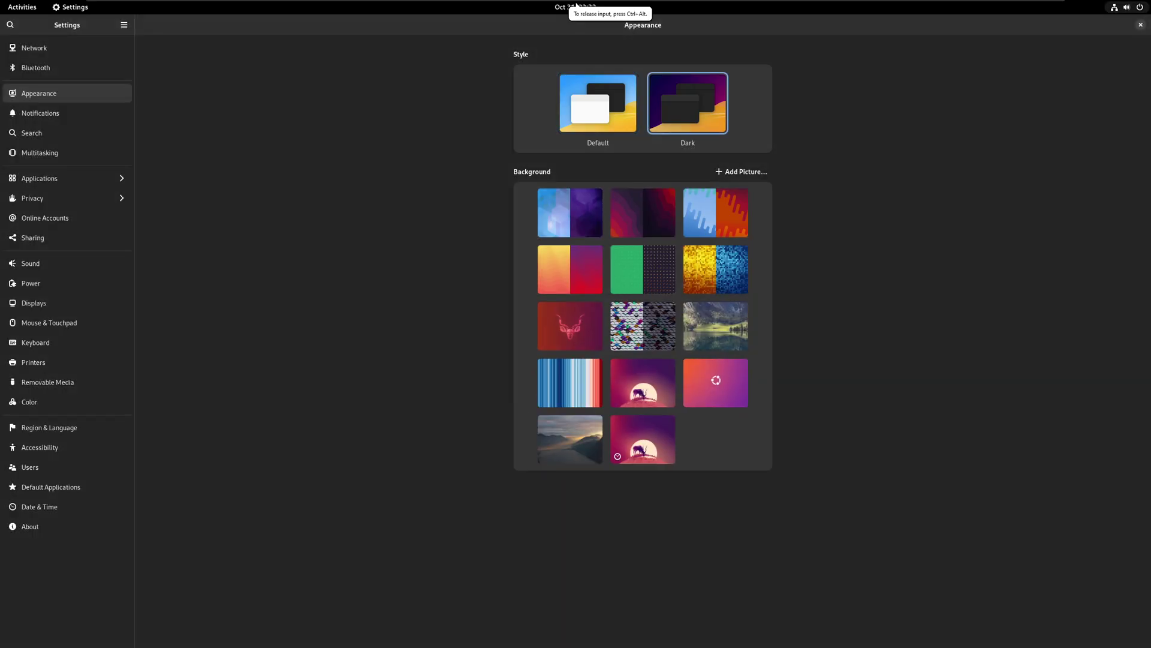
{"action": "left_click", "coordinate": [1140, 24]}
Step: Check the kernel release with uname -r in the Console and close the Console window
{"action": "key", "text": "super"}
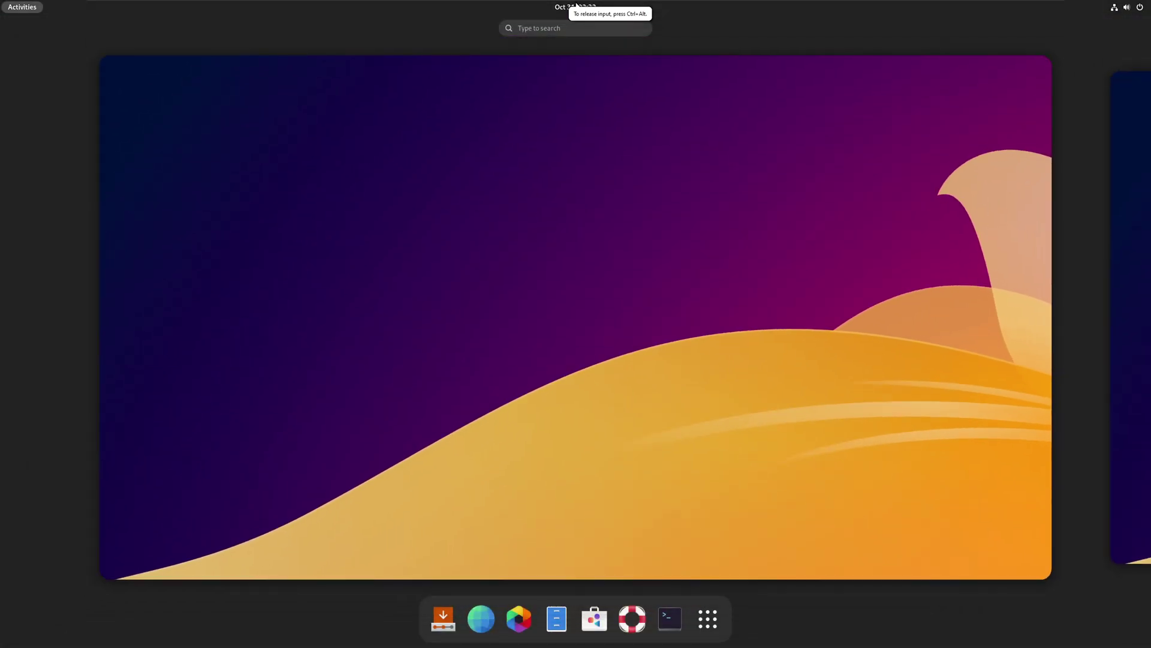
{"action": "key", "text": "super+Page_Down"}
{"action": "key", "text": "super+Page_Up"}
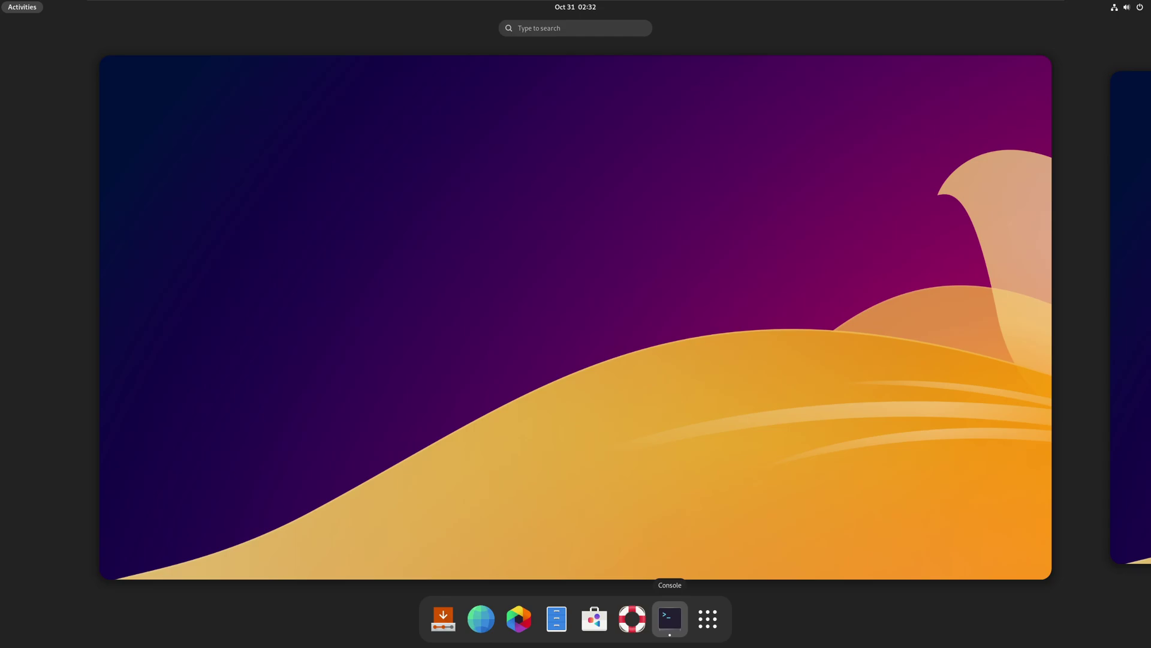
{"action": "left_click", "coordinate": [669, 618]}
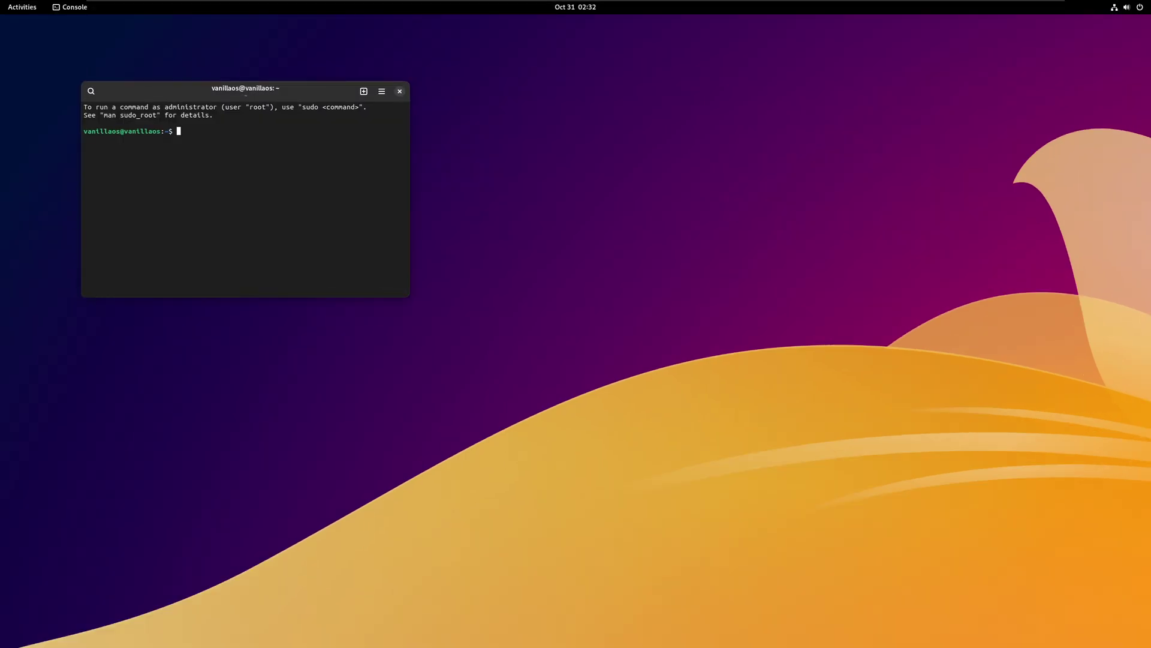
{"action": "type", "text": "uname -r"}
{"action": "key", "text": "Return"}
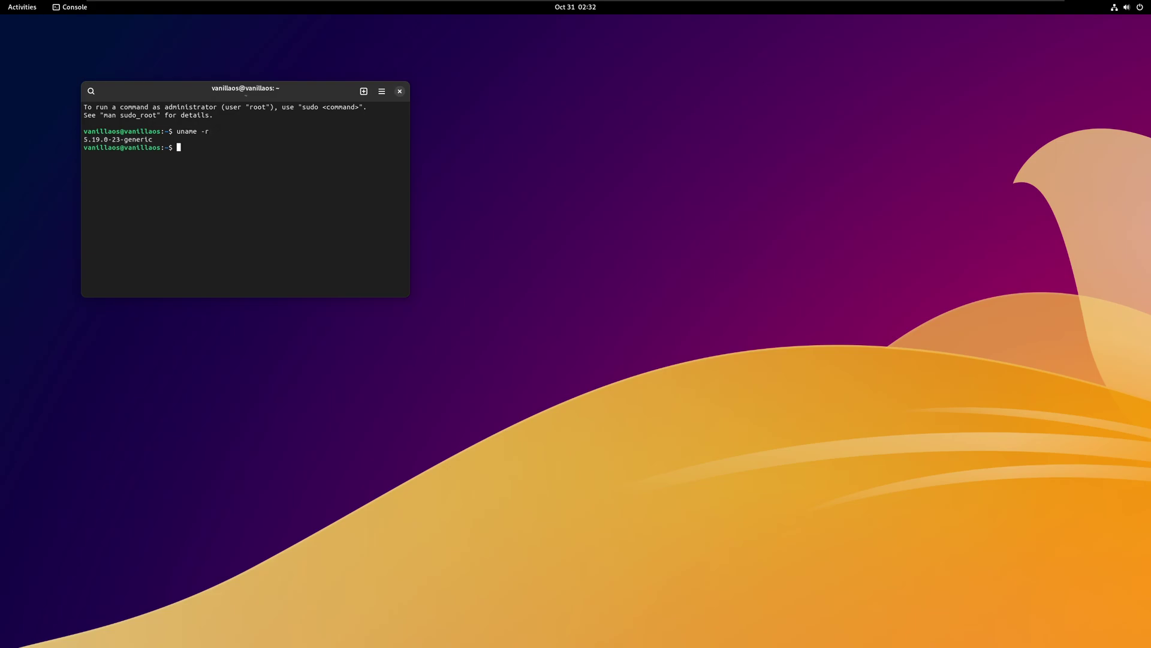
{"action": "left_click", "coordinate": [399, 92]}
Step: Open a new Console window and launch the Vanilla OS Control Center from the application grid
{"action": "key", "text": "super"}
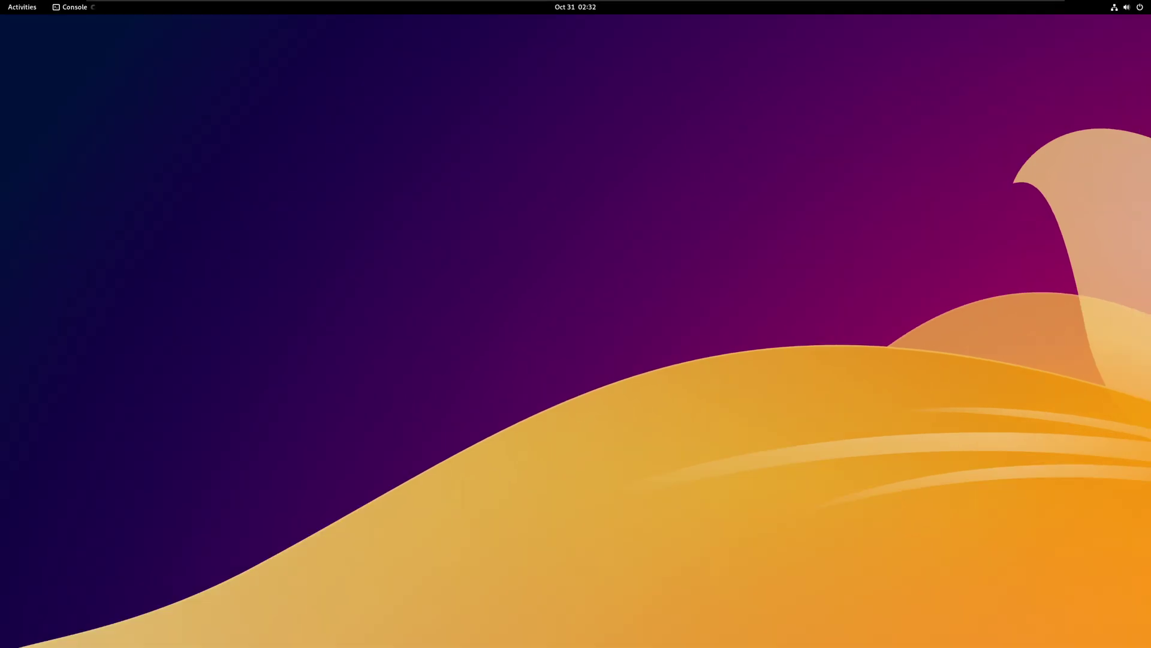
{"action": "left_click_drag", "start_coordinate": [246, 91], "coordinate": [340, 180]}
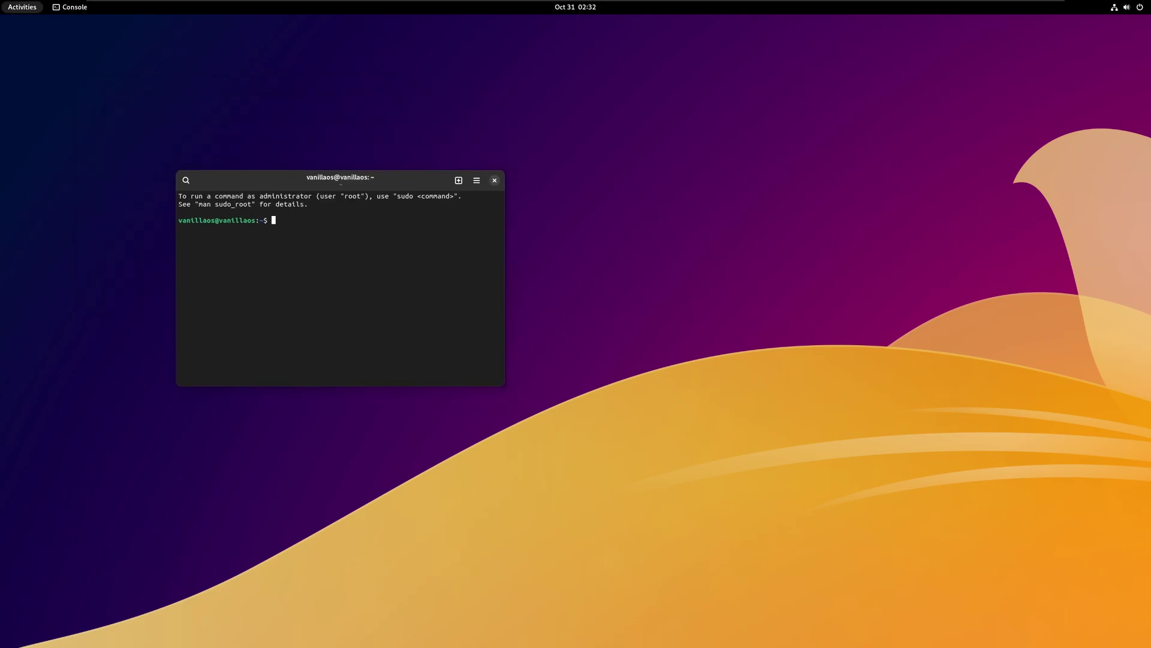
{"action": "left_click", "coordinate": [22, 7]}
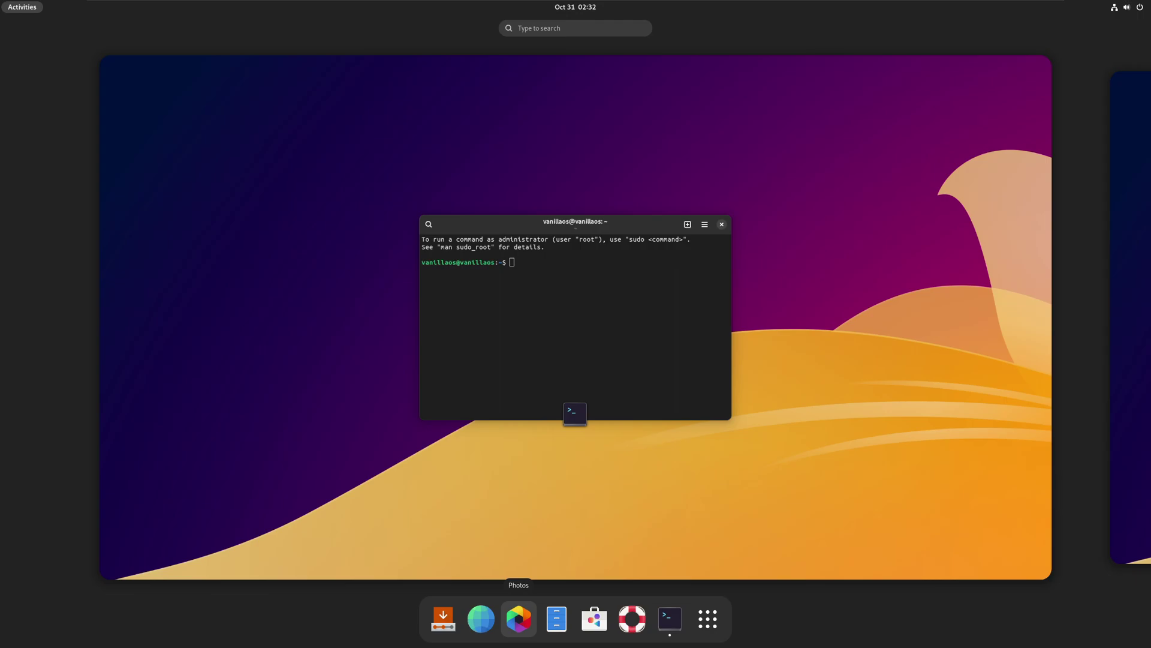
{"action": "left_click", "coordinate": [707, 618]}
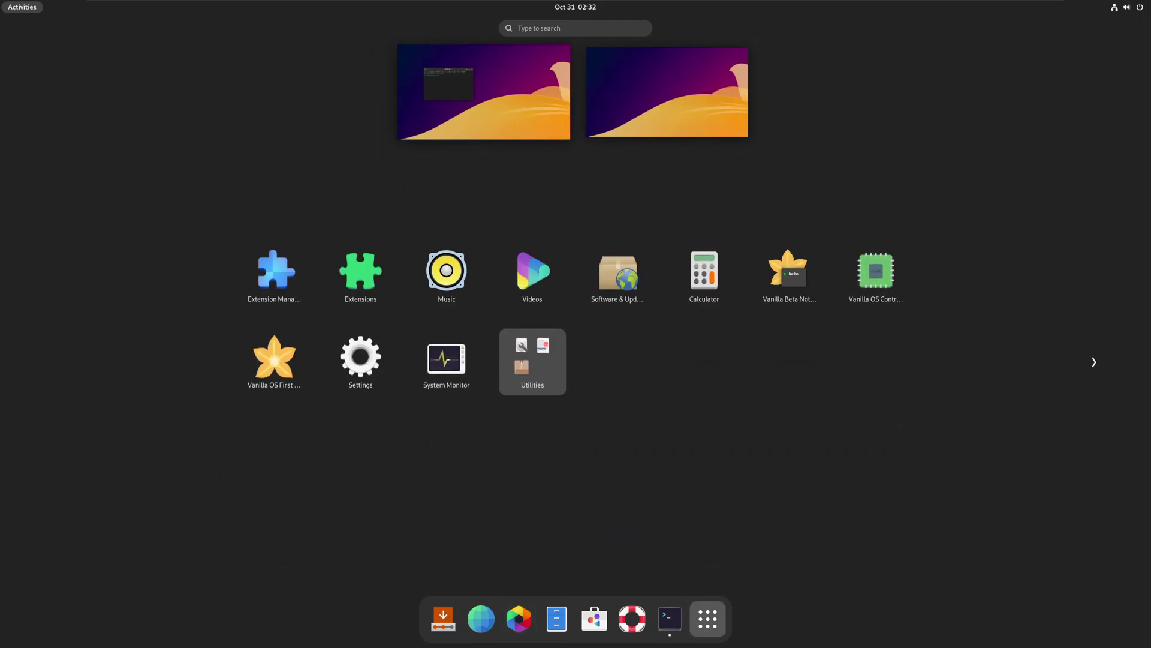
{"action": "left_click_drag", "start_coordinate": [876, 273], "coordinate": [873, 270]}
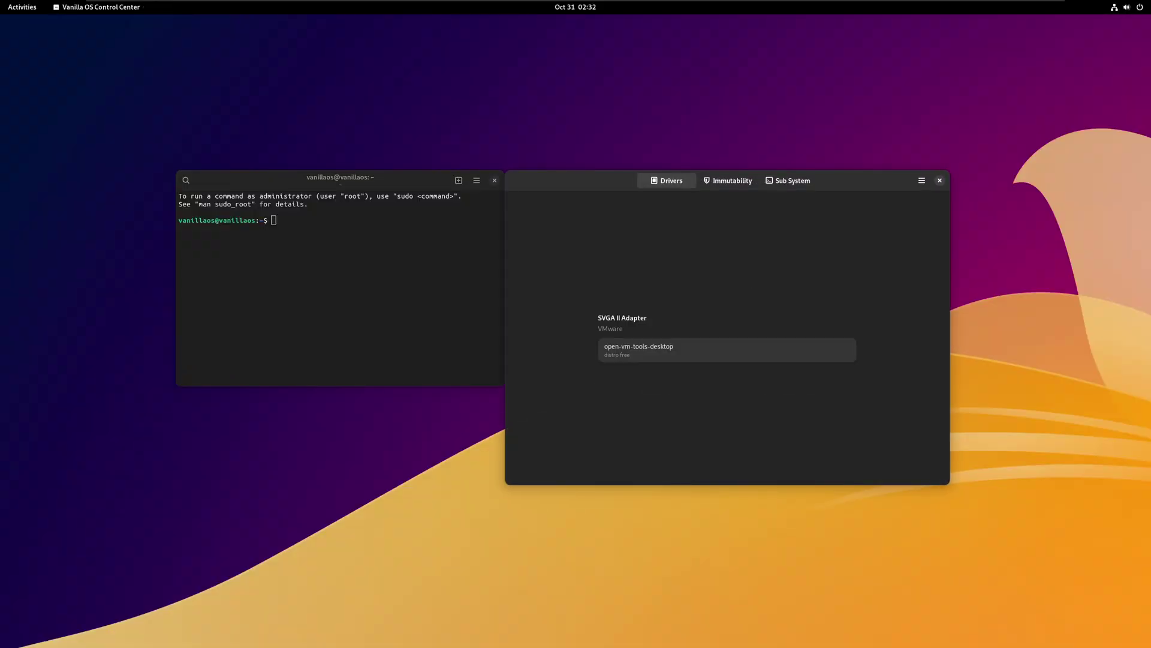
Step: Apply the open-vm-tools-desktop driver for the SVGA II Adapter and cancel the automatic restart
{"action": "left_click", "coordinate": [727, 350]}
{"action": "left_click", "coordinate": [881, 180]}
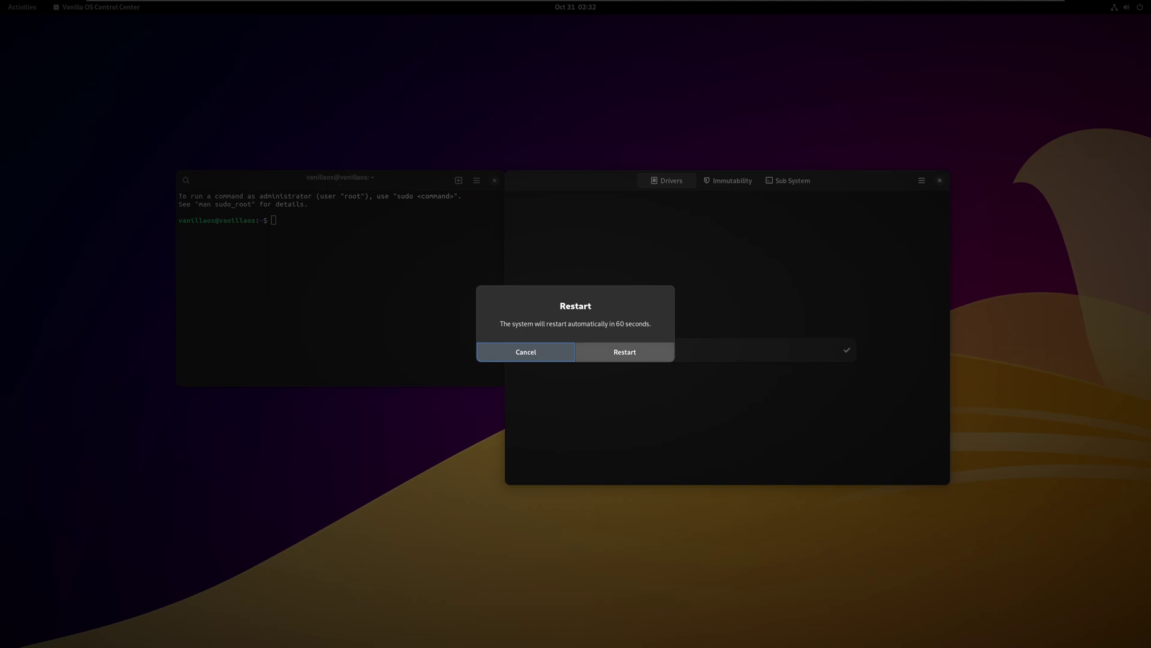
{"action": "key", "text": "Return"}
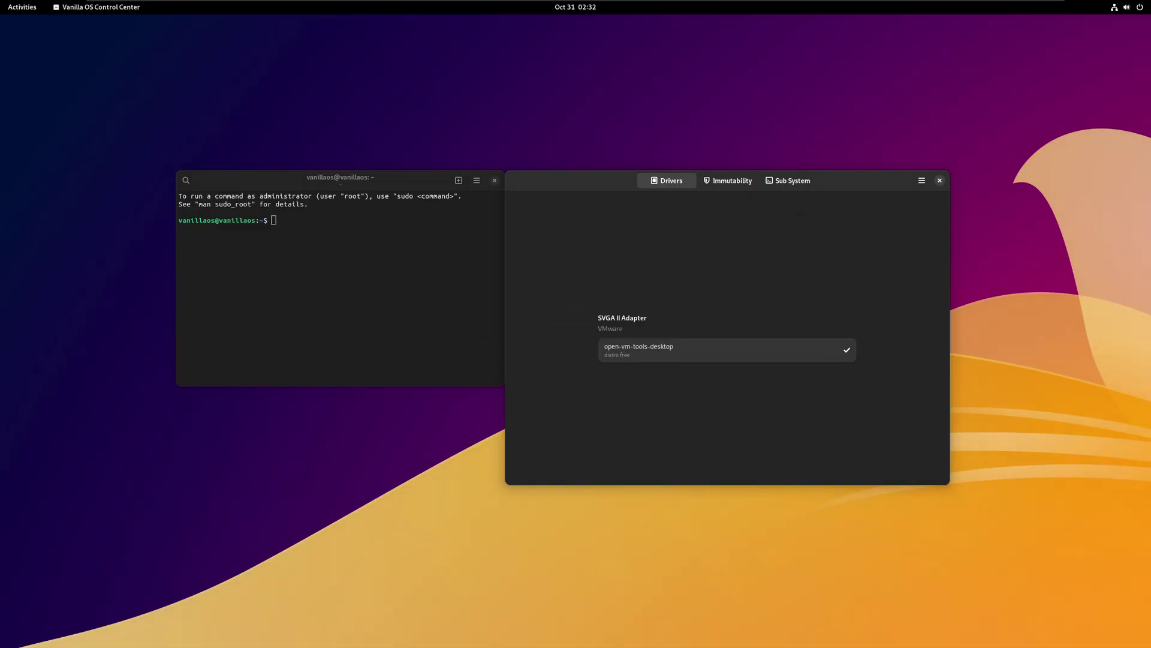
Step: Review the Control Center's Immutability, Sub System and Drivers pages, and close the Control Center and Console windows
{"action": "left_click", "coordinate": [625, 160]}
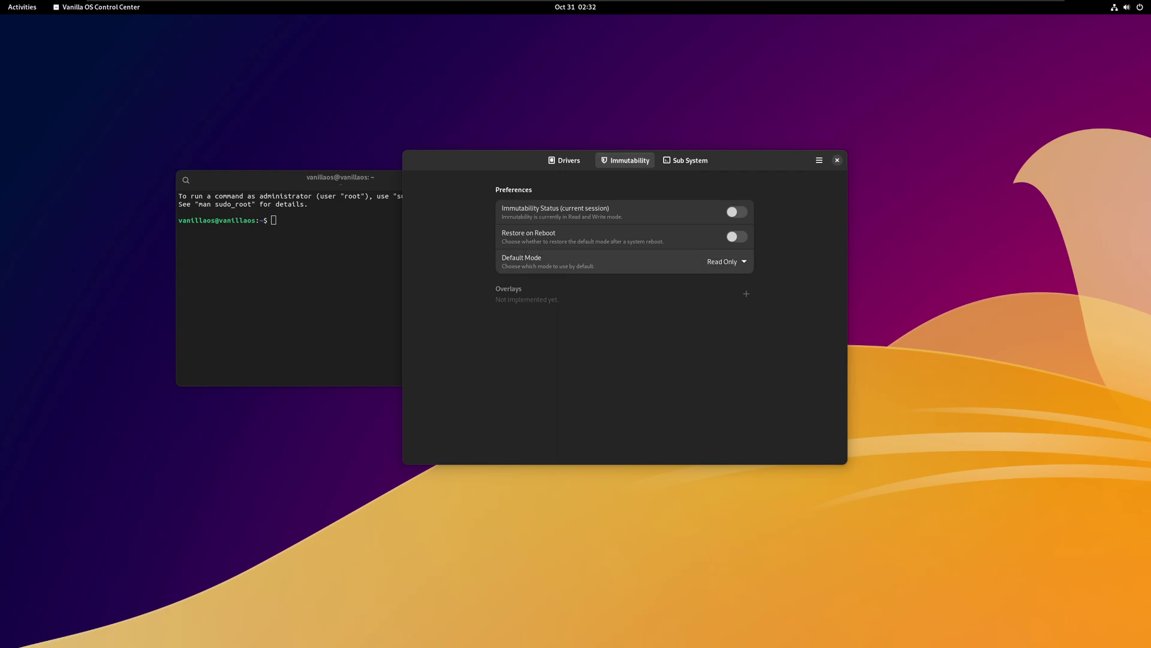
{"action": "left_click", "coordinate": [685, 160]}
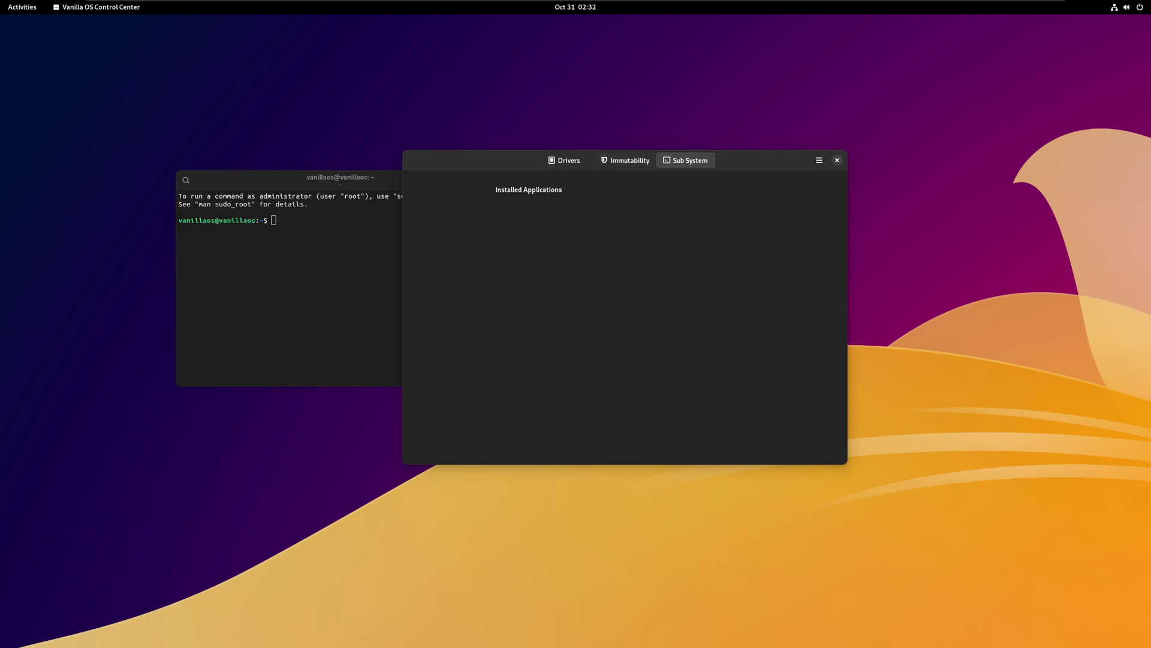
{"action": "left_click", "coordinate": [564, 160]}
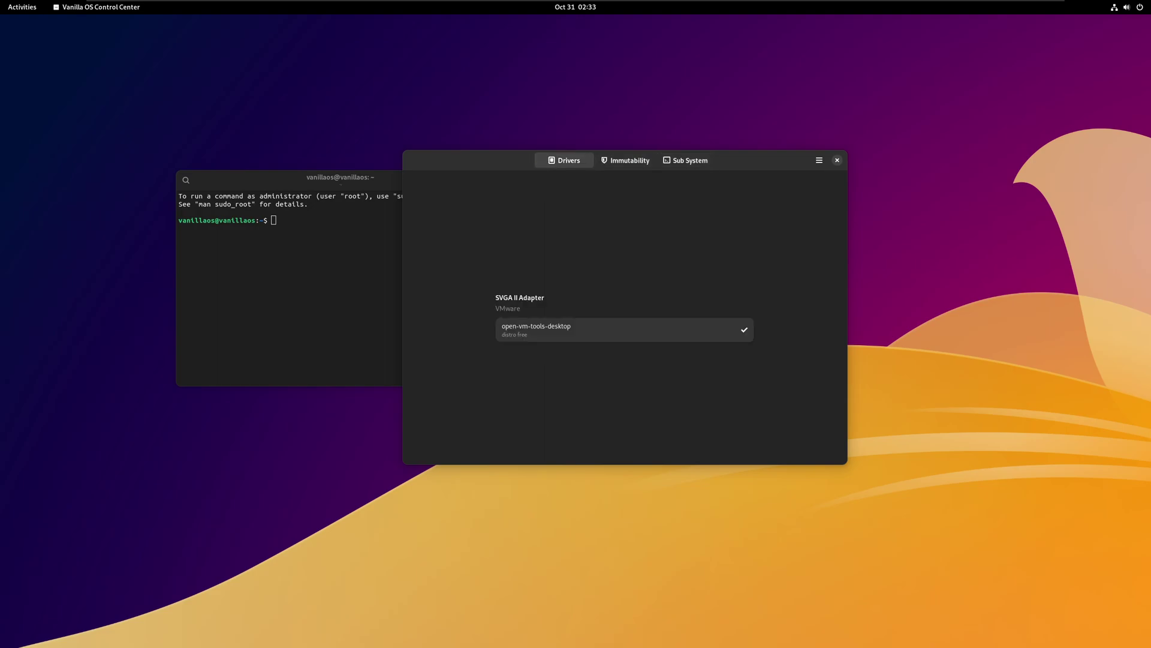
{"action": "key", "text": "alt+Tab"}
{"action": "key", "text": "alt+F4"}
{"action": "key", "text": "alt+F4"}
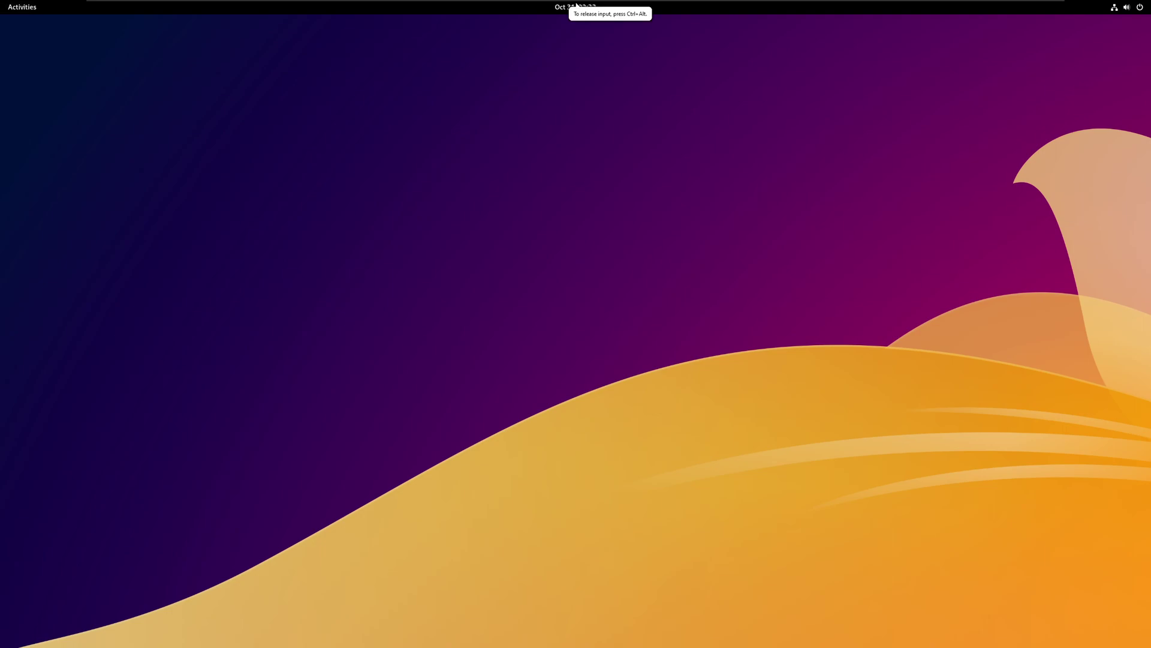
Step: Launch the Vanilla OS installer, accept American English, the America/Halifax location and the keyboard settings, and choose Erase disk with Swap to file
{"action": "key", "text": "super"}
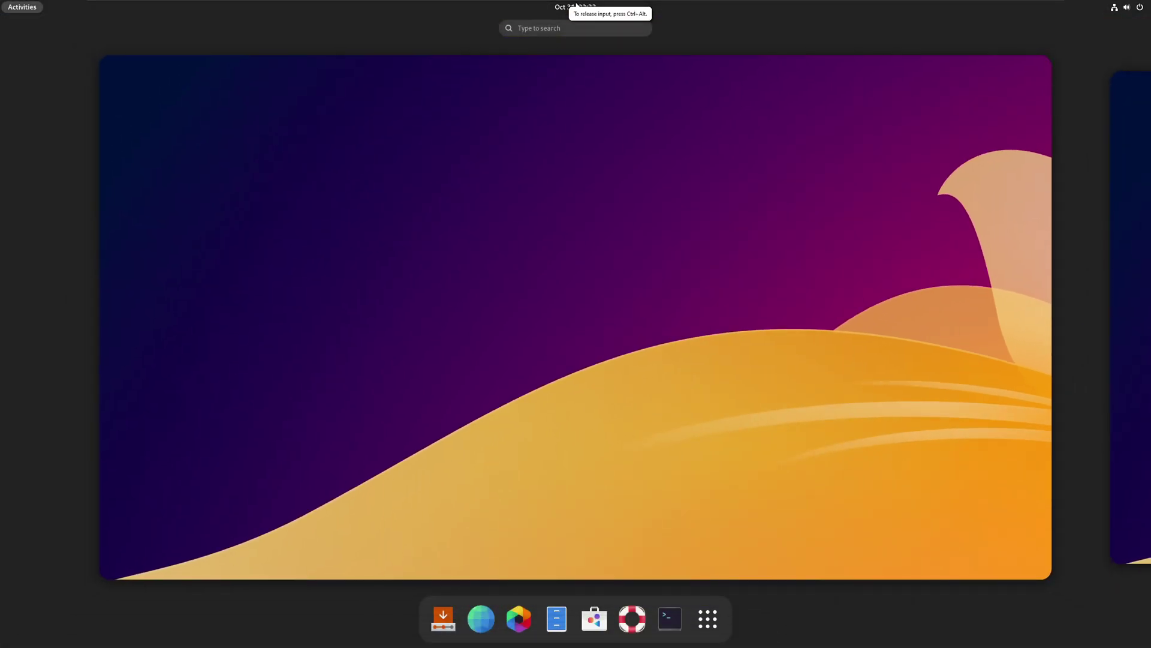
{"action": "left_click", "coordinate": [444, 618]}
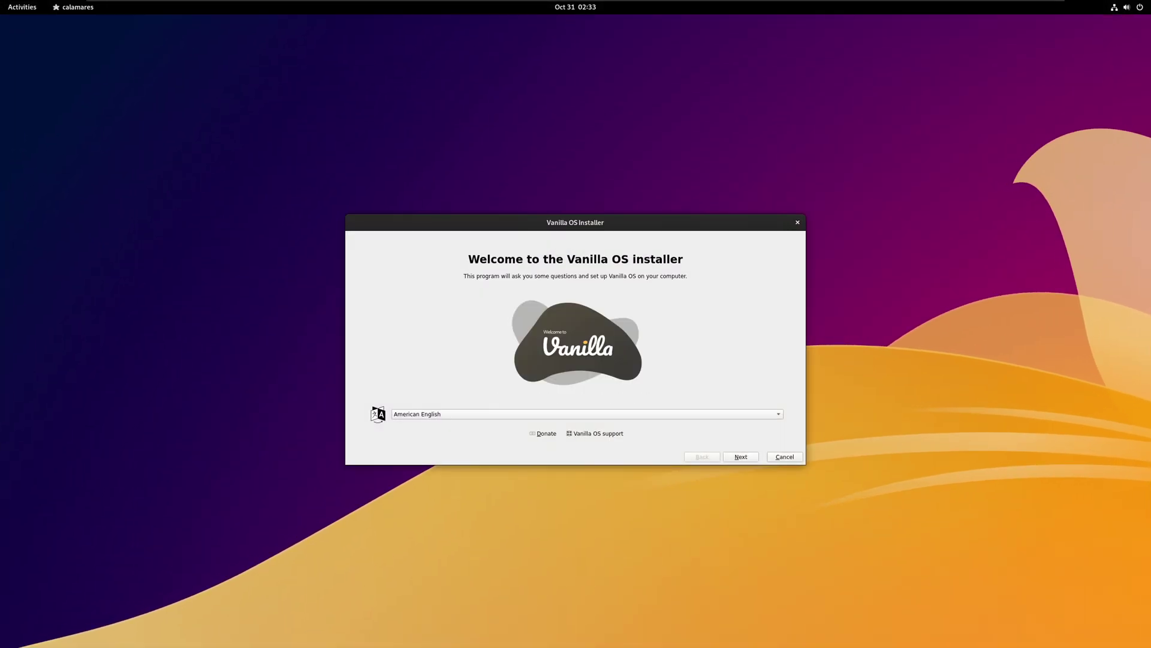
{"action": "key", "text": "alt+n"}
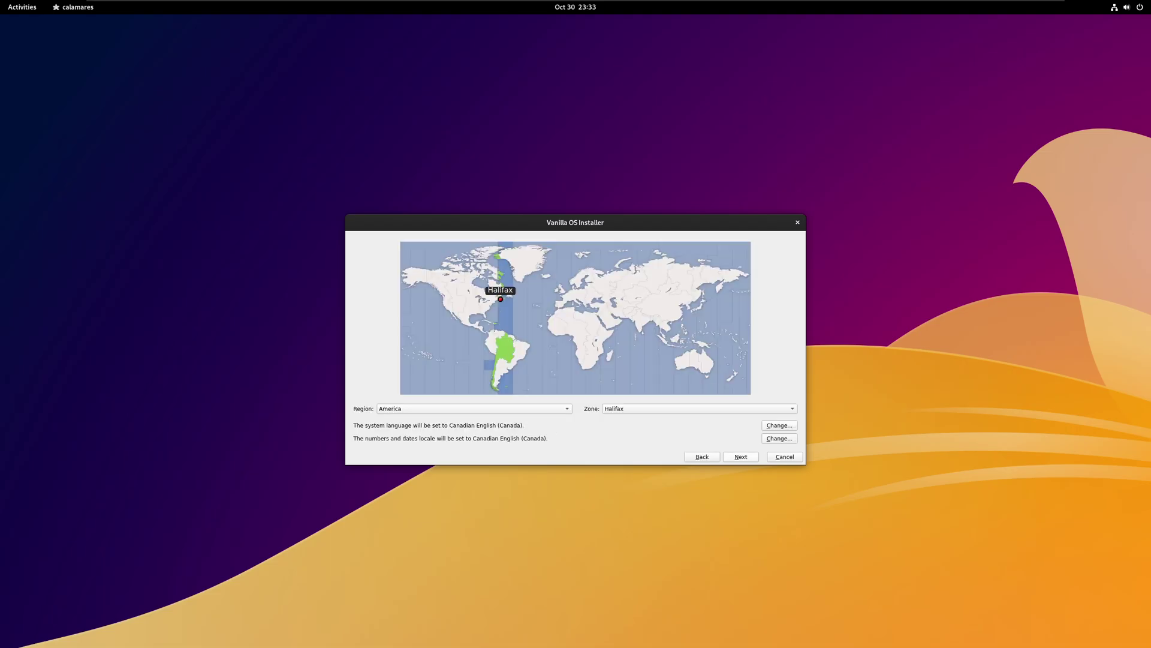
{"action": "key", "text": "Return"}
{"action": "key", "text": "Return"}
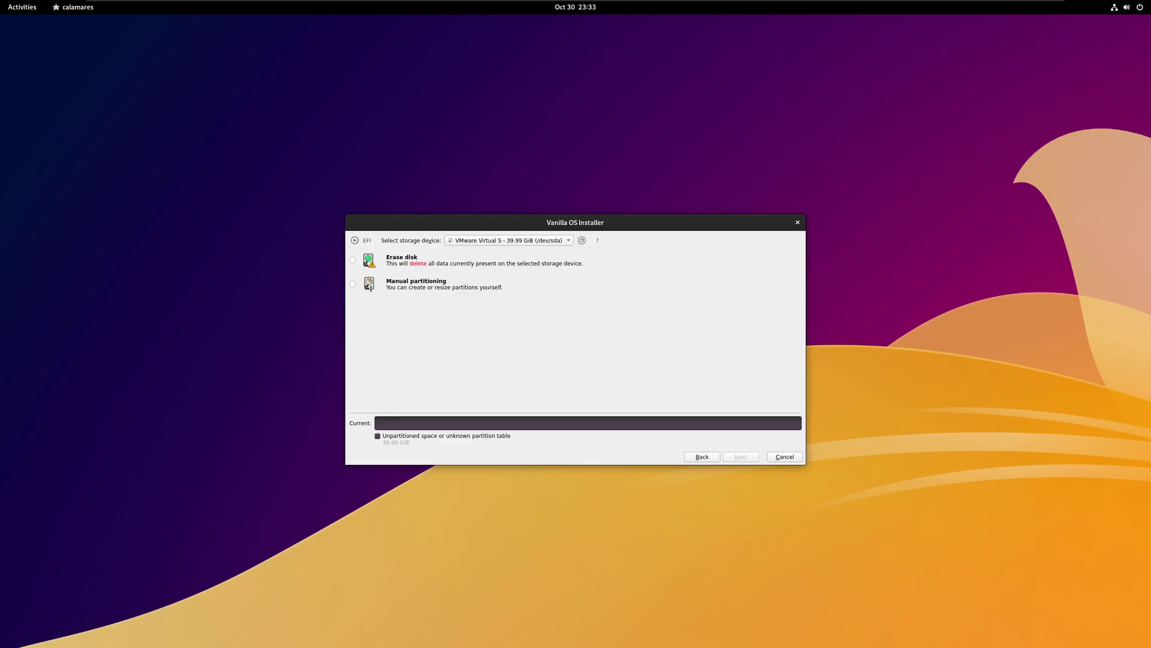
{"action": "left_click", "coordinate": [353, 260]}
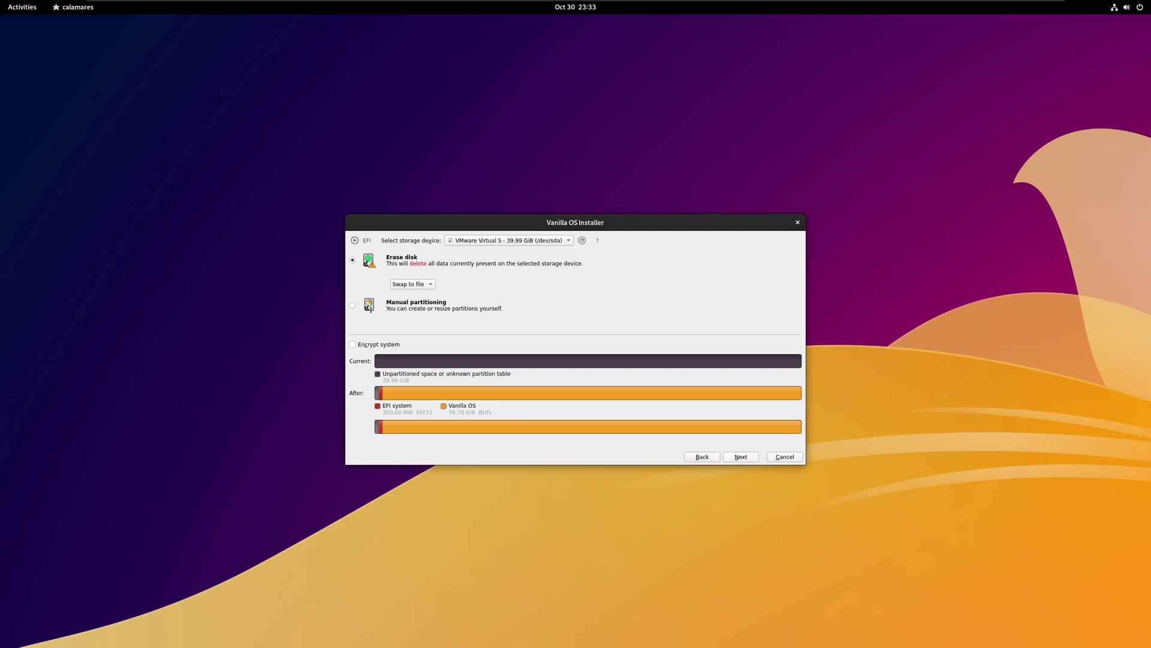
{"action": "key", "text": "Return"}
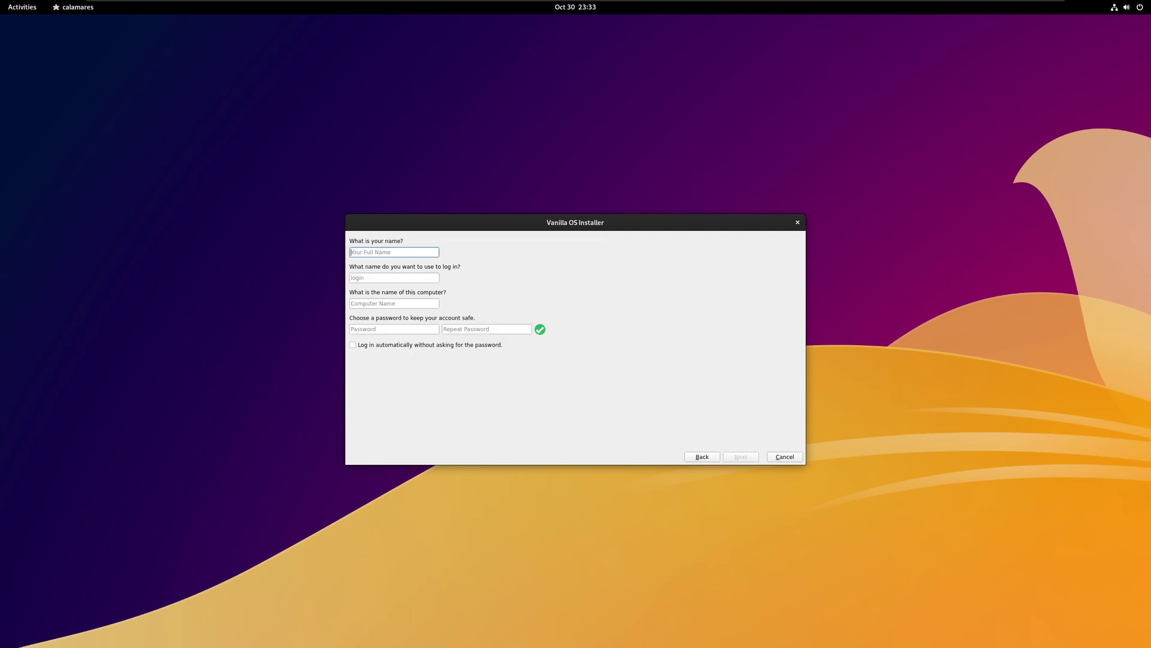
Step: Enter the account's user name and replace the suffix of the suggested computer name with Vanilla-OS
{"action": "type", "text": "matt"}
{"action": "key", "text": "Tab"}
{"action": "key", "text": "Tab"}
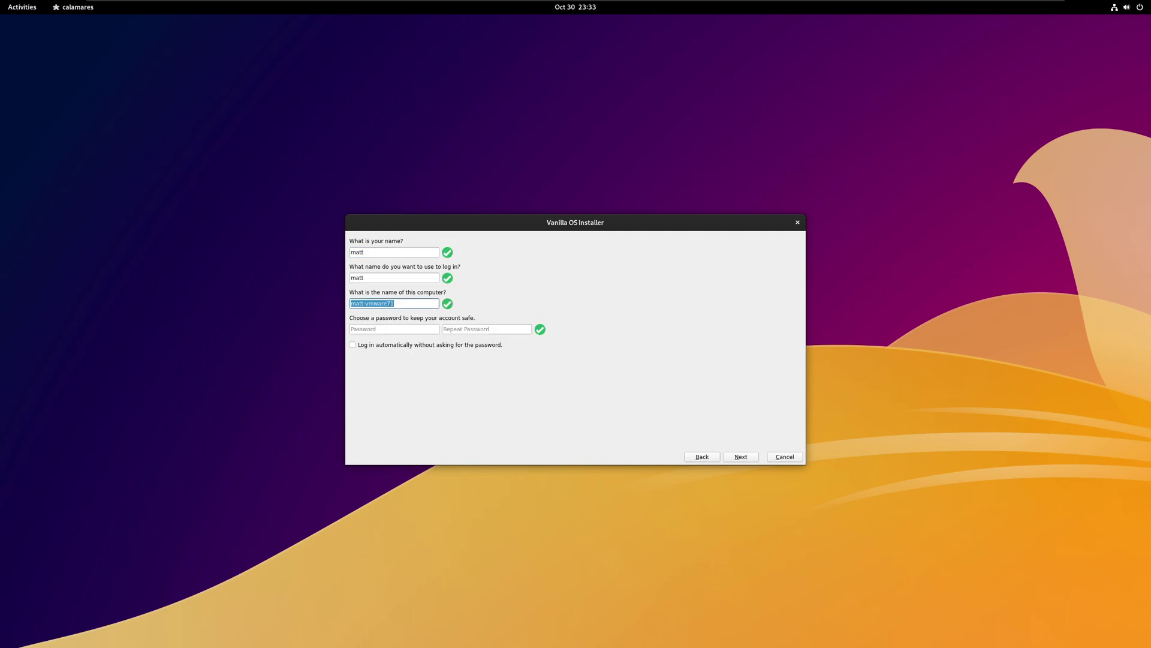
{"action": "key", "text": "Right"}
{"action": "key", "text": "BackSpace"}
{"action": "key", "text": "BackSpace"}
{"action": "key", "text": "BackSpace"}
{"action": "key", "text": "BackSpace"}
{"action": "key", "text": "BackSpace"}
{"action": "key", "text": "BackSpace"}
{"action": "key", "text": "BackSpace"}
{"action": "type", "text": "Vanilla-OS"}
{"action": "key", "text": "Tab"}
Step: Enter and repeat the account password, and enable automatic login without asking for the password
{"action": "type", "text": "●"}
{"action": "key", "text": "Tab"}
{"action": "type", "text": "●"}
{"action": "key", "text": "Tab"}
{"action": "key", "text": "space"}
{"action": "key", "text": "alt+n"}
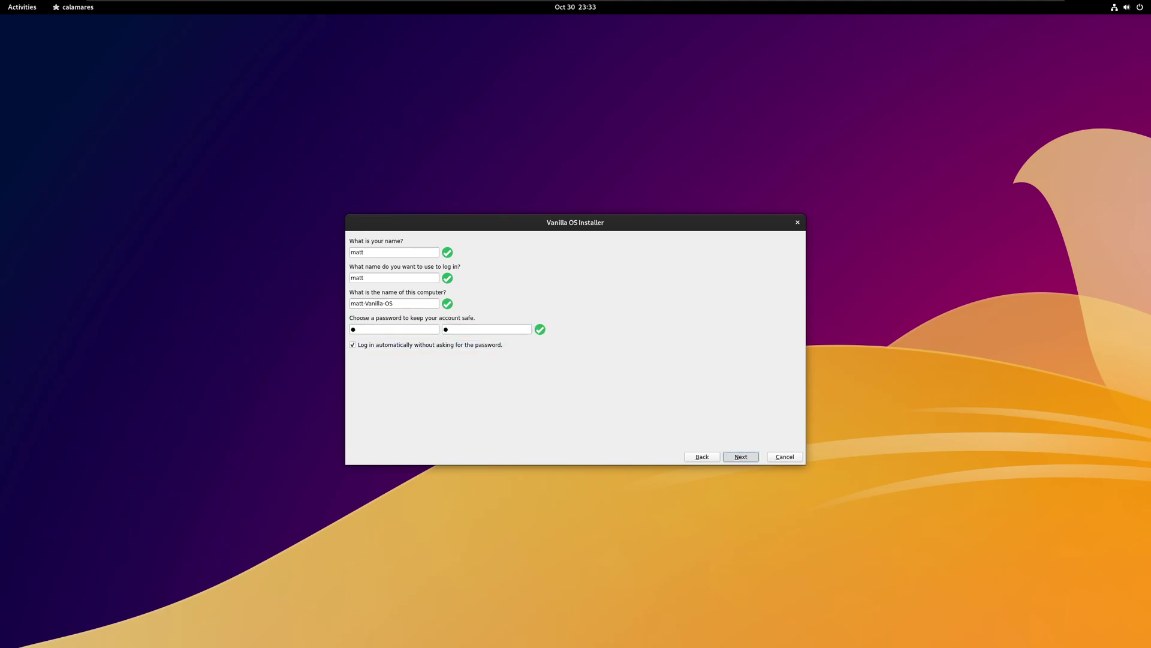
Step: Accept the installation summary and confirm installing Vanilla OS 22.10 on the virtual disk
{"action": "key", "text": "Return"}
{"action": "key", "text": "Return"}
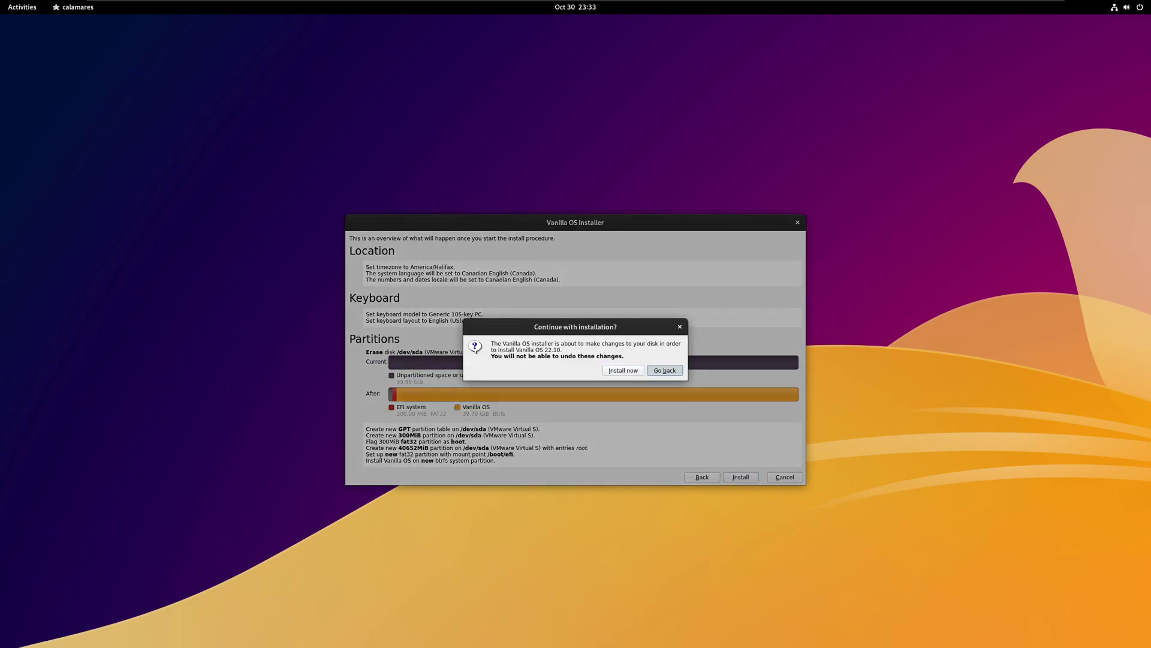
{"action": "key", "text": "Return"}
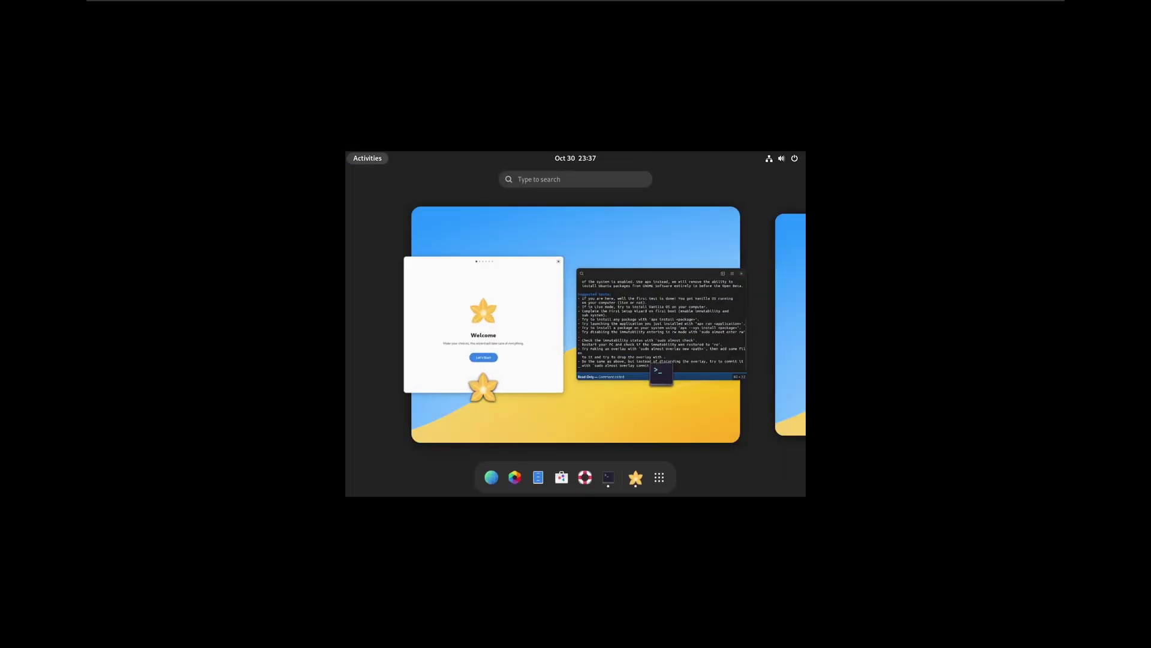
Step: Close the beta notes, reposition the First Setup window, start the wizard and choose the dark color scheme
{"action": "key", "text": "alt+F4"}
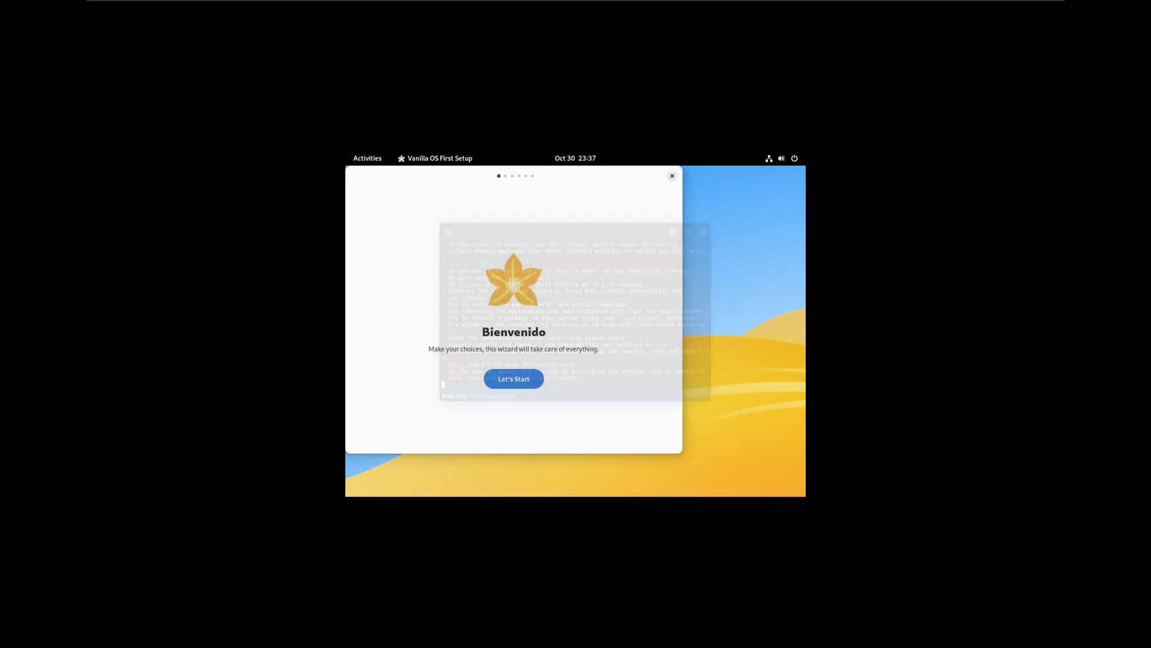
{"action": "left_click_drag", "start_coordinate": [575, 176], "coordinate": [625, 194]}
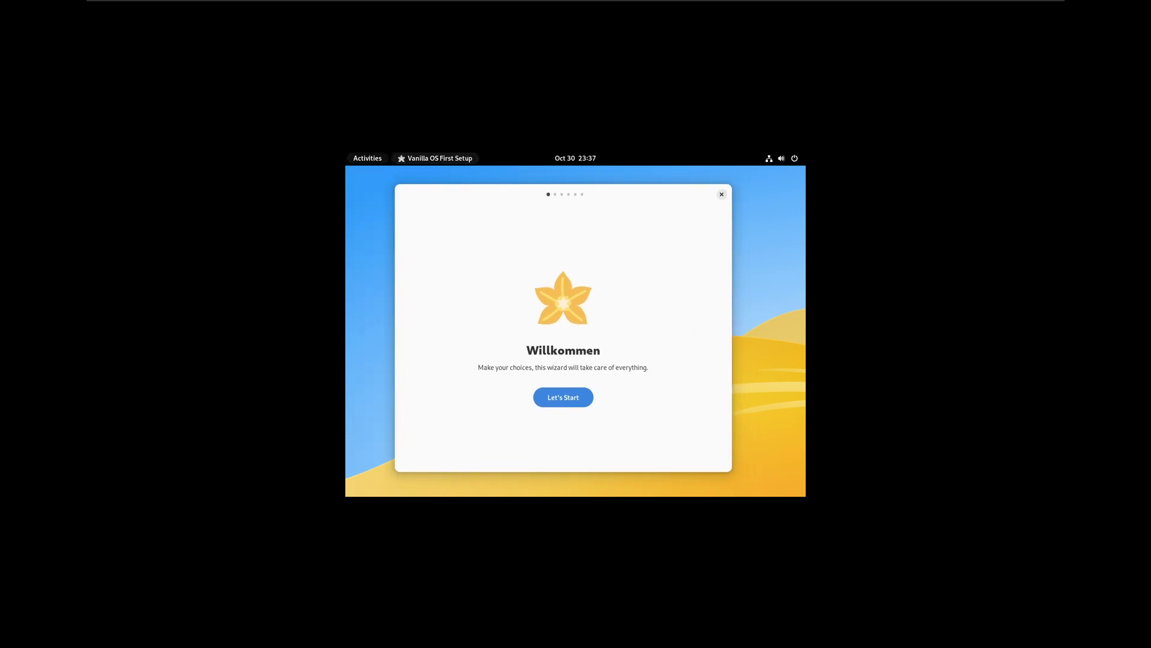
{"action": "left_click", "coordinate": [564, 397]}
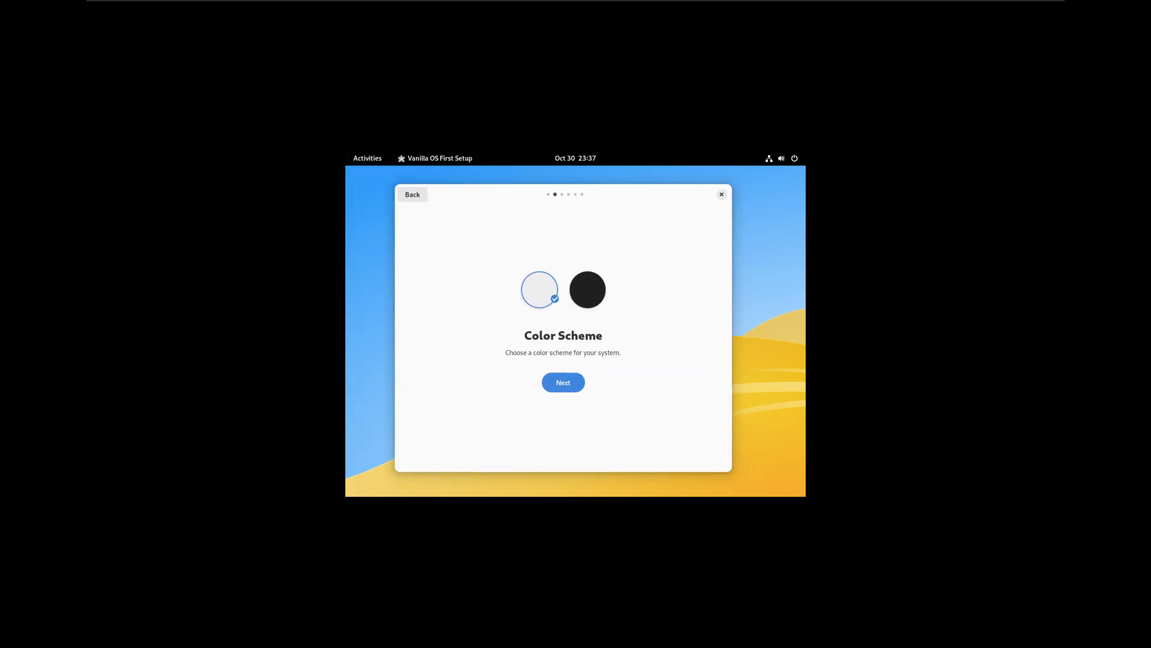
{"action": "left_click", "coordinate": [587, 290]}
{"action": "left_click", "coordinate": [564, 382]}
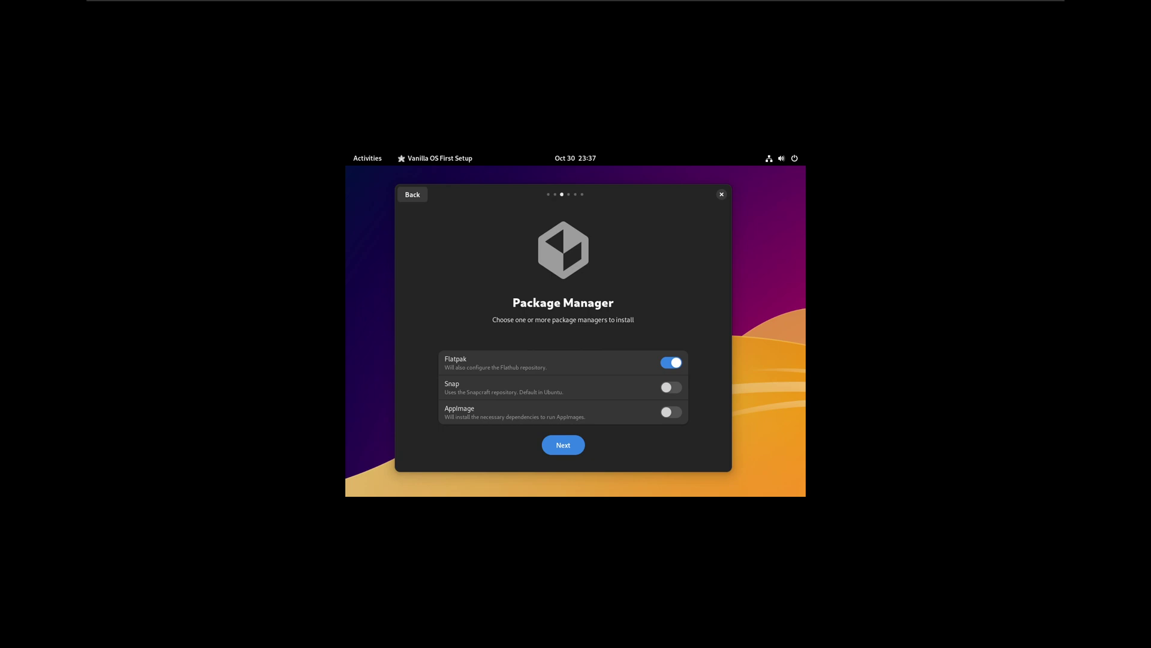
Step: Toggle Flatpak, accept the extra settings with Apport off, and authenticate the setup changes with the account password
{"action": "left_click", "coordinate": [671, 362]}
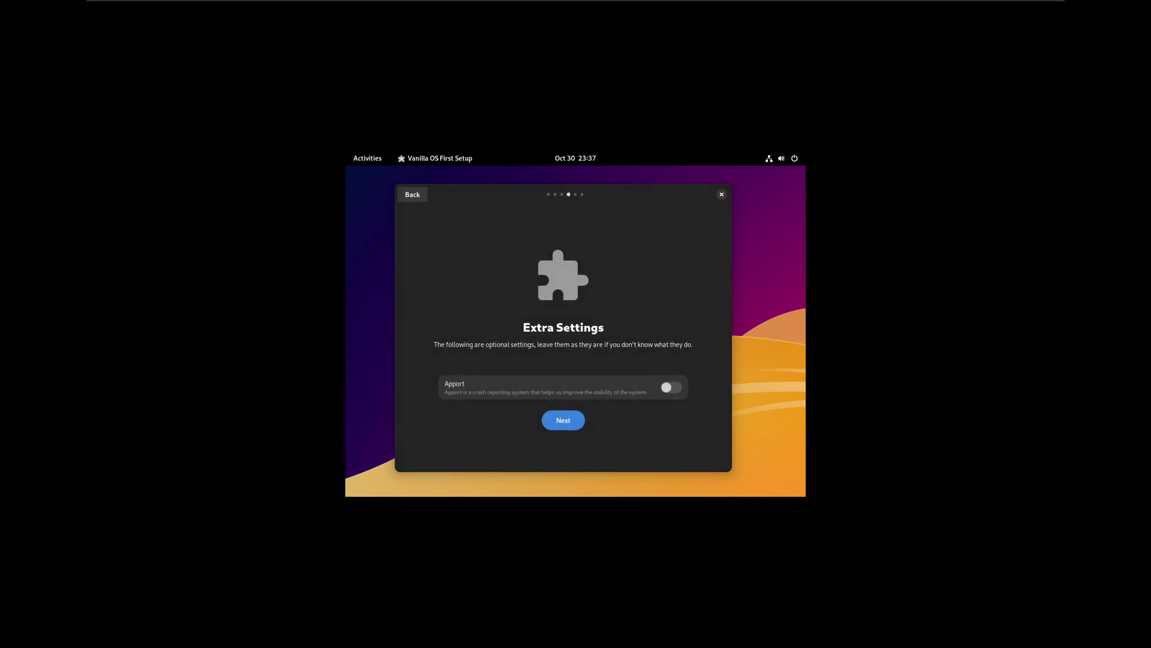
{"action": "key", "text": "Return"}
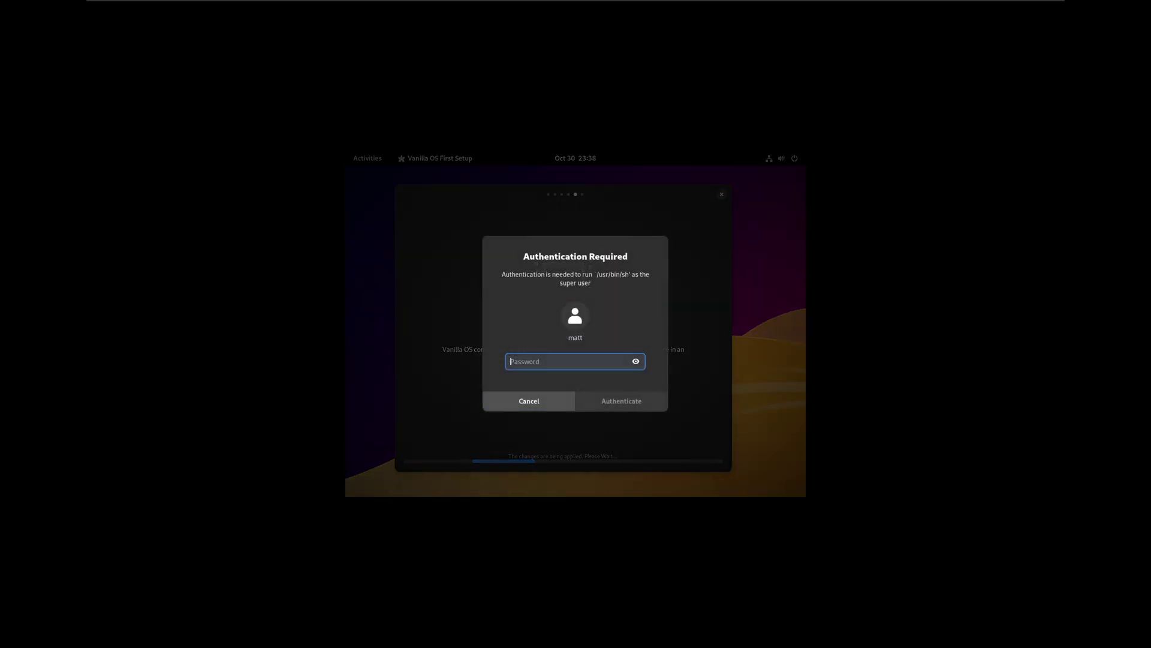
{"action": "type", "text": "*"}
{"action": "key", "text": "Return"}
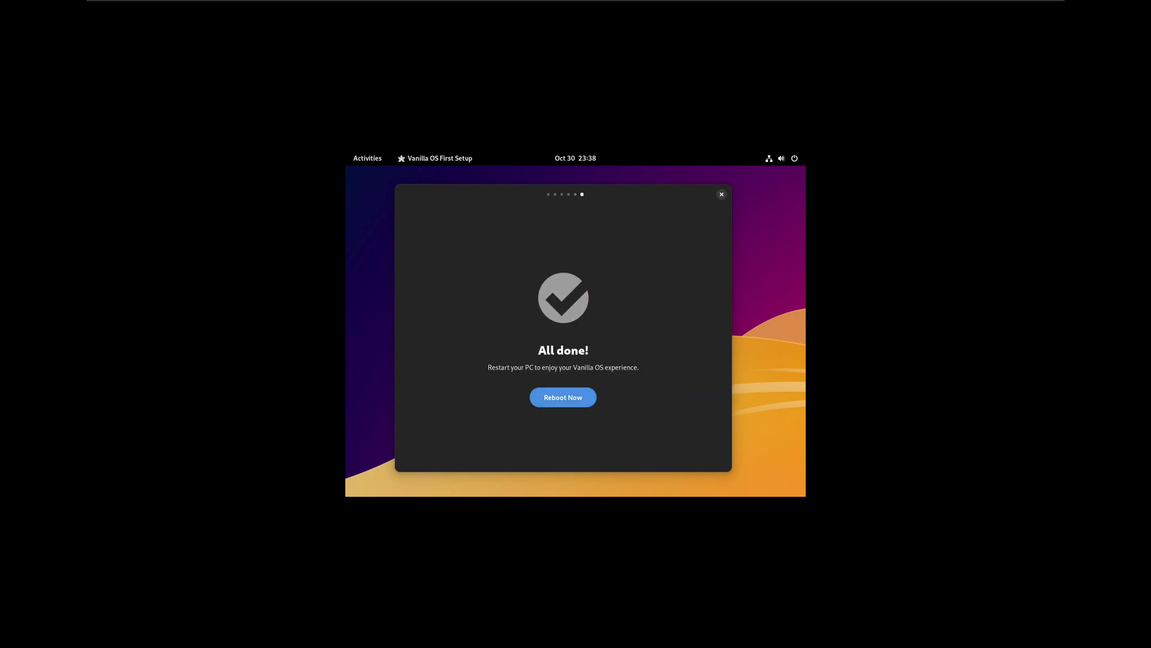
Step: Run sudo apt install open-vm-tools in a terminal, authenticating with the account password and confirming the installation
{"action": "key", "text": "super"}
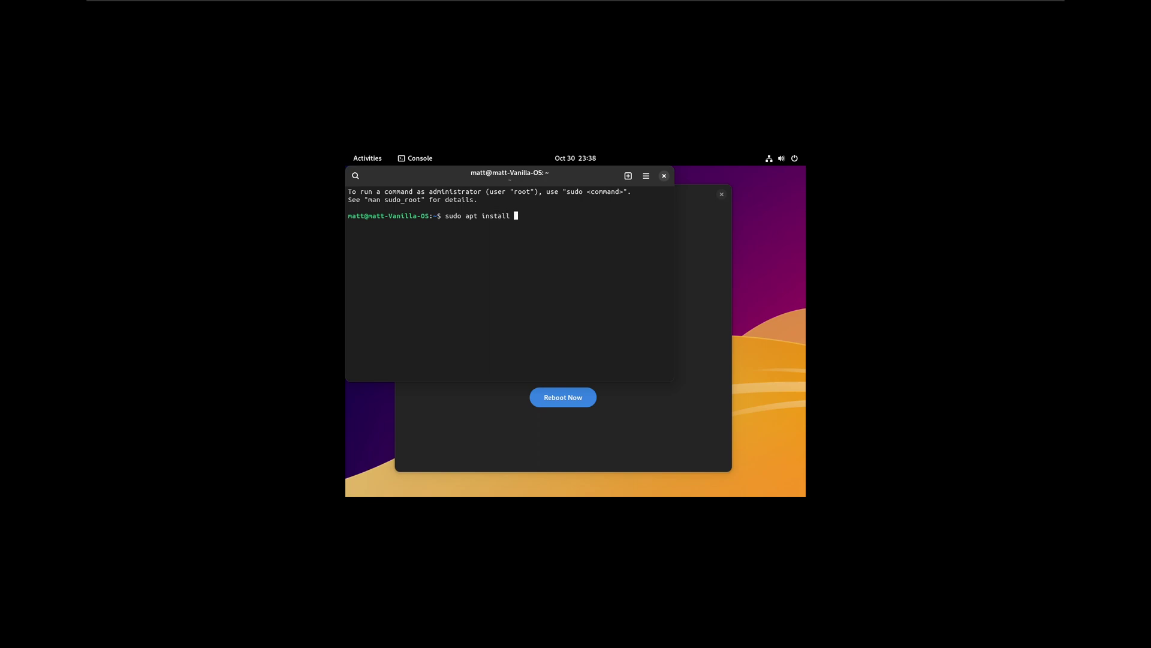
{"action": "type", "text": "open-vm-tools"}
{"action": "key", "text": "Return"}
{"action": "key", "text": "Return"}
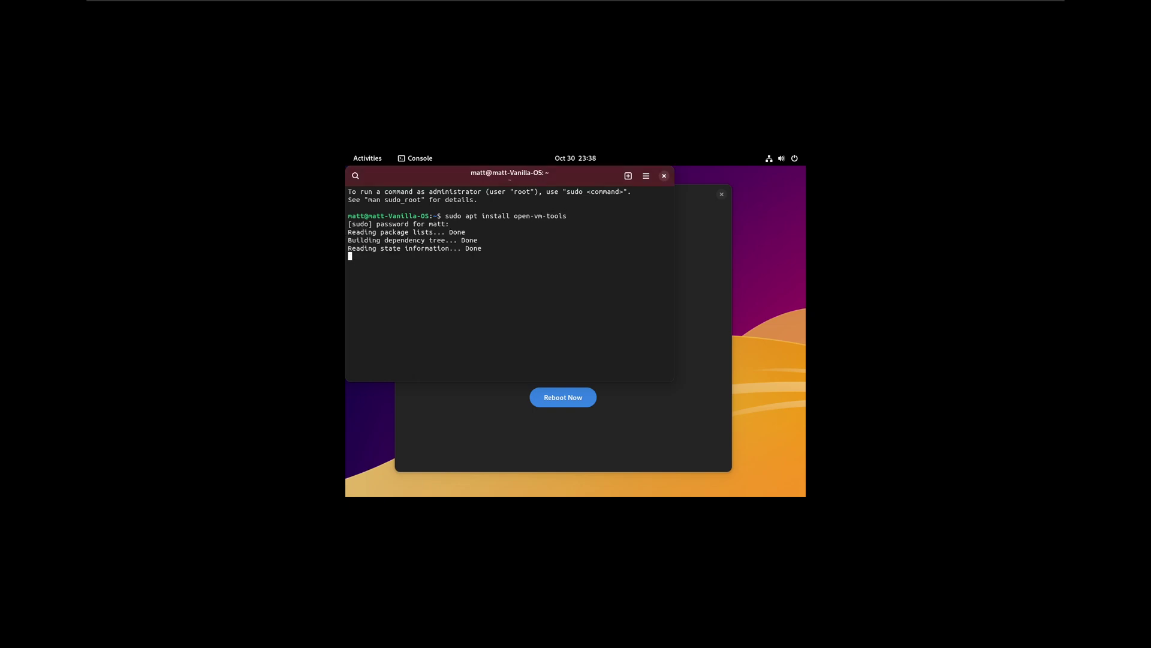
{"action": "type", "text": "y"}
{"action": "key", "text": "Return"}
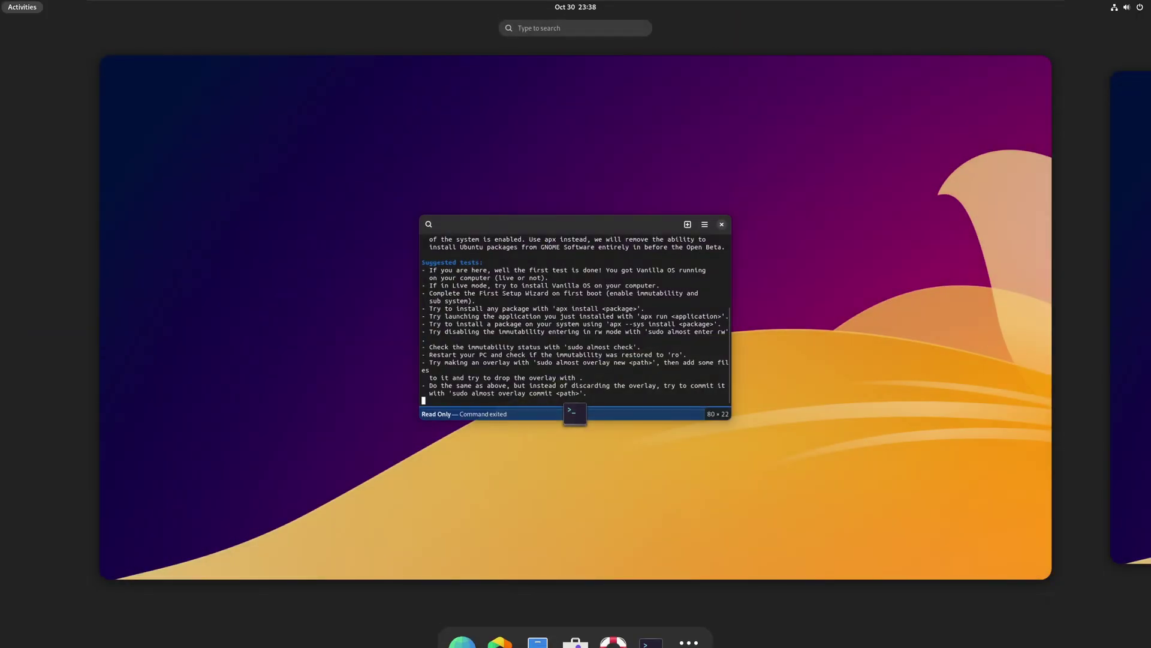
Step: Leave the activities overview and close the beta notes console window
{"action": "key", "text": "Escape"}
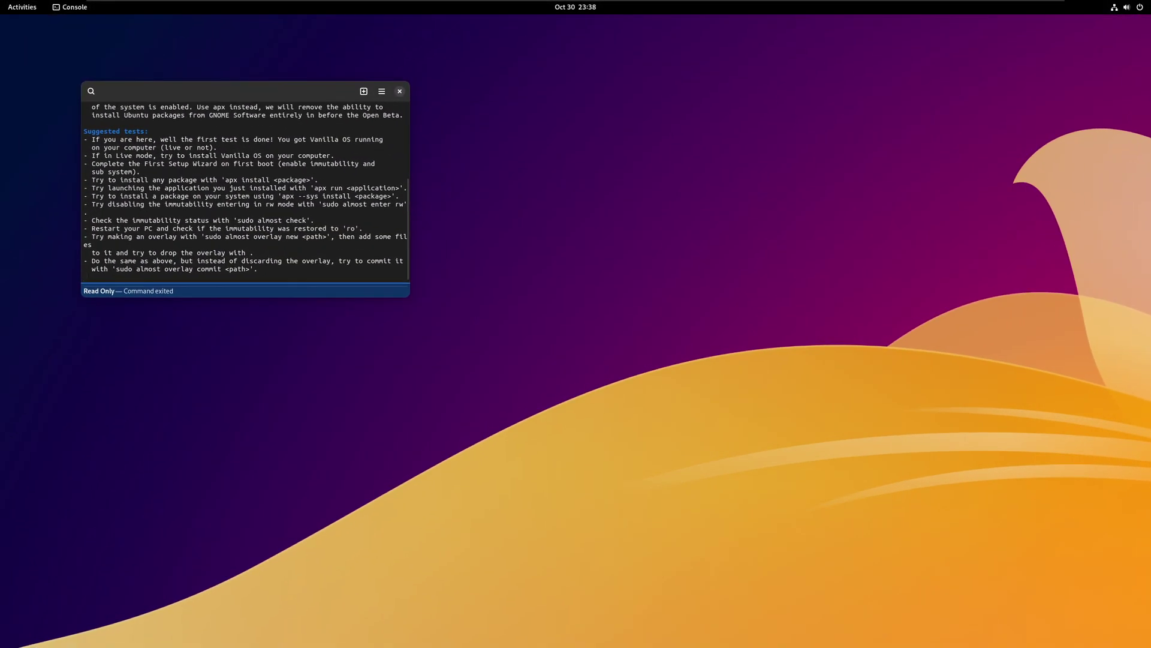
{"action": "key", "text": "alt+F4"}
Step: Examine the activities overview, its workspaces and the application grid of the installed desktop
{"action": "key", "text": "super"}
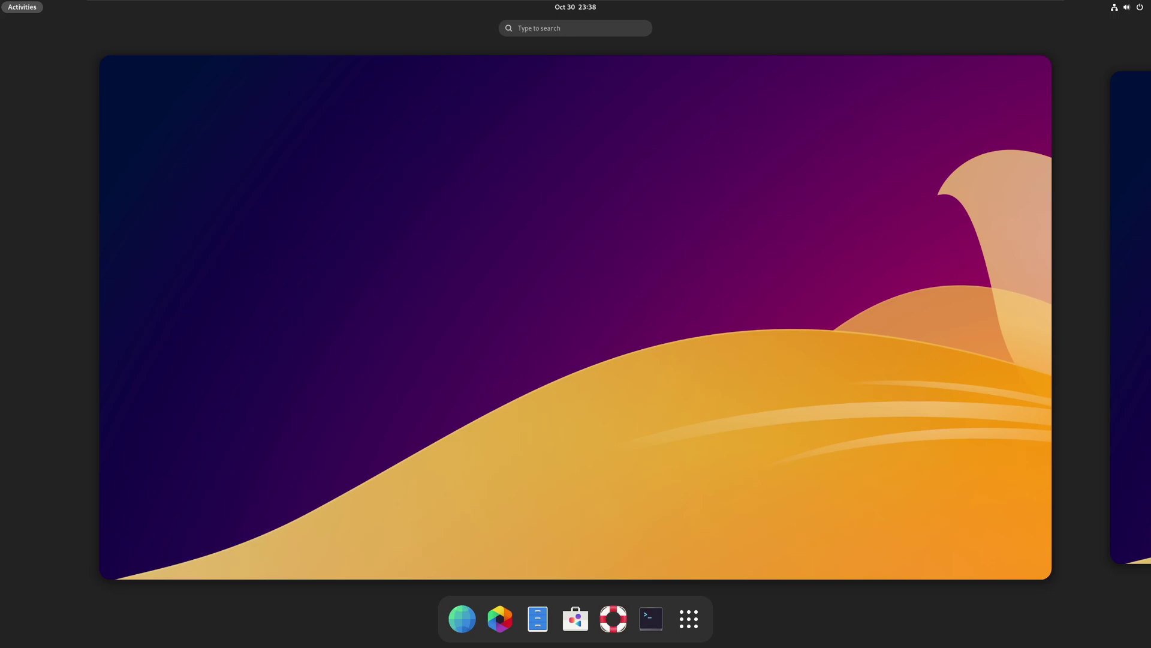
{"action": "key", "text": "super"}
{"action": "key", "text": "super"}
{"action": "key", "text": "super"}
{"action": "key", "text": "super"}
{"action": "key", "text": "super"}
{"action": "key", "text": "super"}
{"action": "key", "text": "super"}
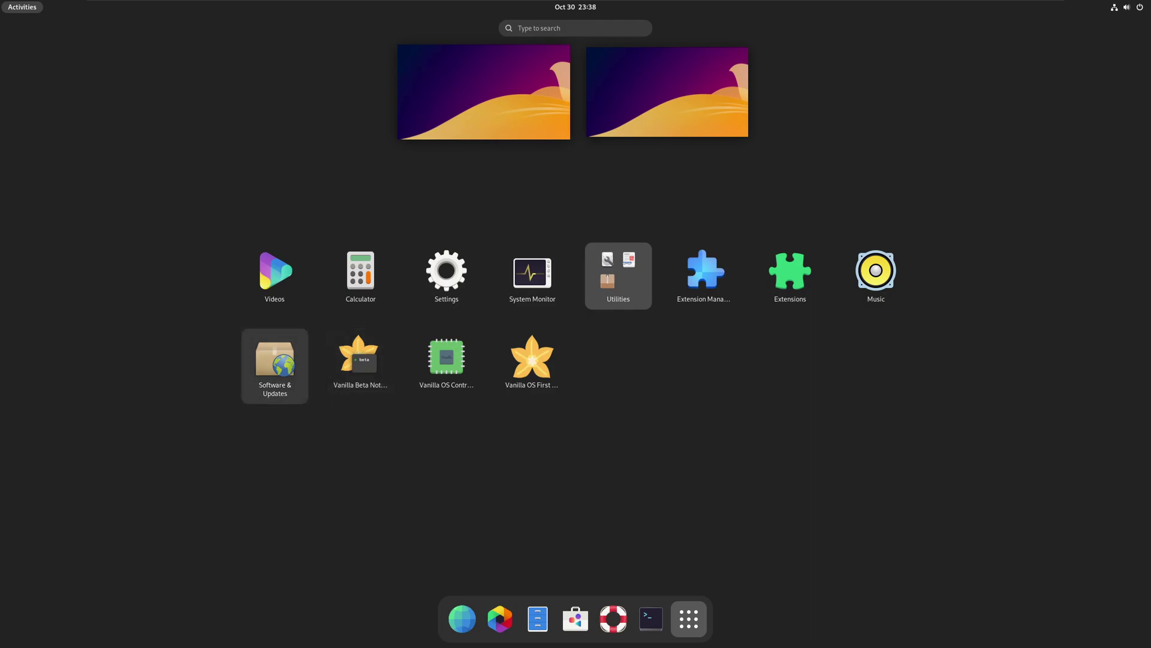
Step: Launch Extension Manager, review the installed system extensions and browse the available extensions by popularity
{"action": "left_click", "coordinate": [704, 276]}
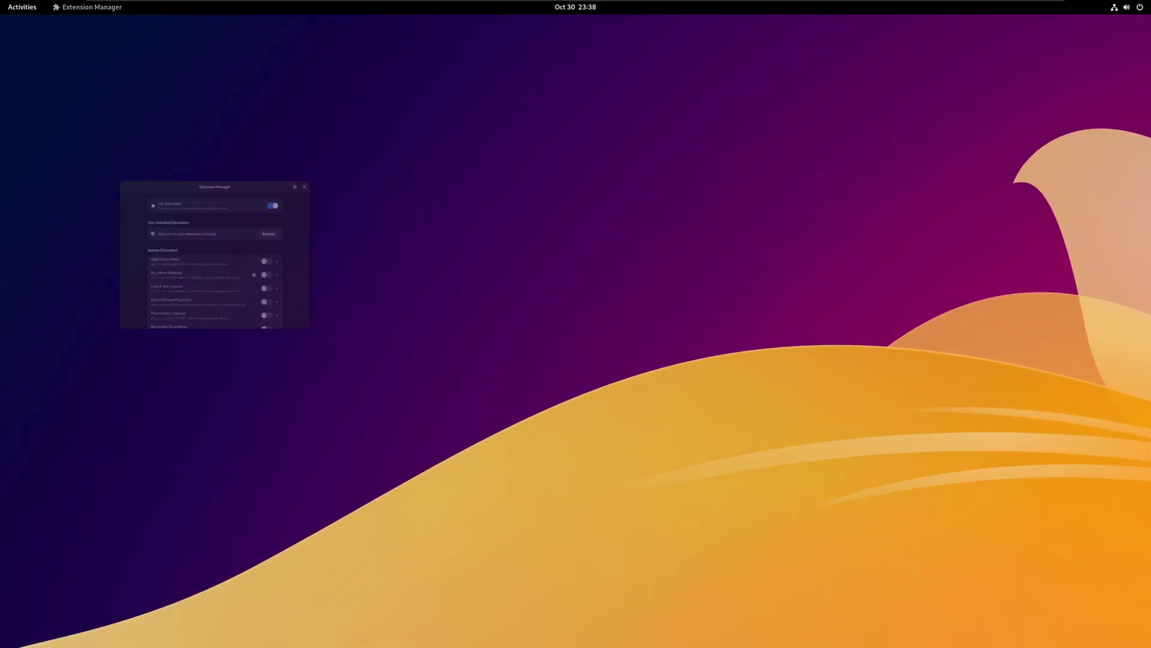
{"action": "left_click_drag", "start_coordinate": [114, 55], "coordinate": [198, 139]}
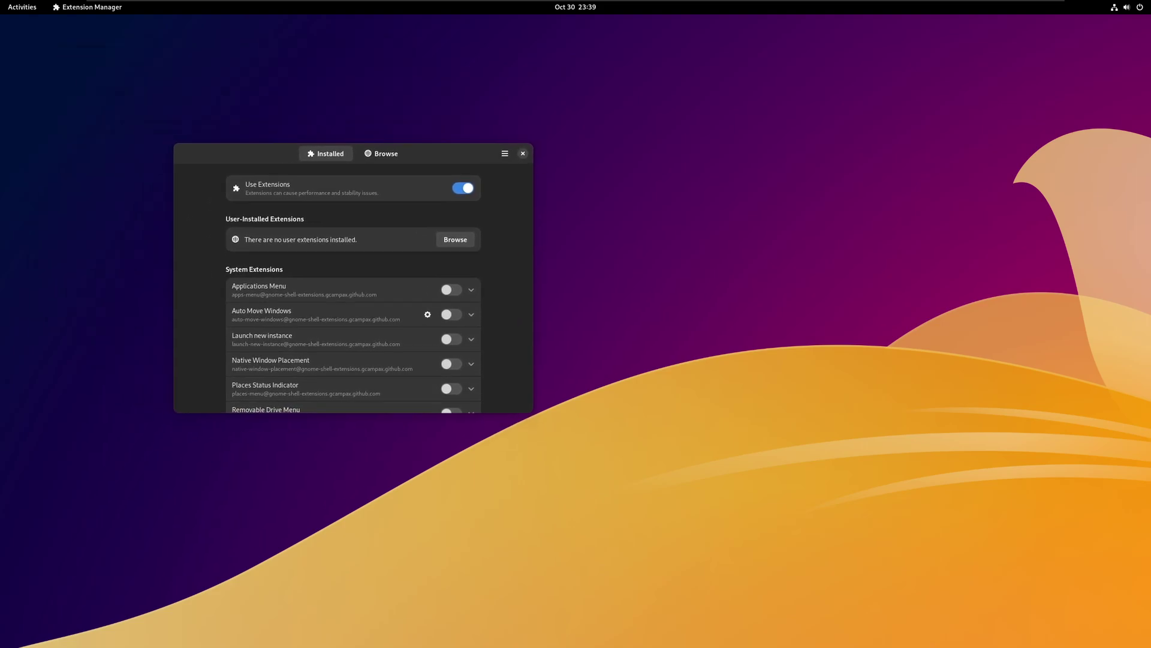
{"action": "scroll", "coordinate": [355, 270], "scroll_direction": "down", "scroll_amount": 5}
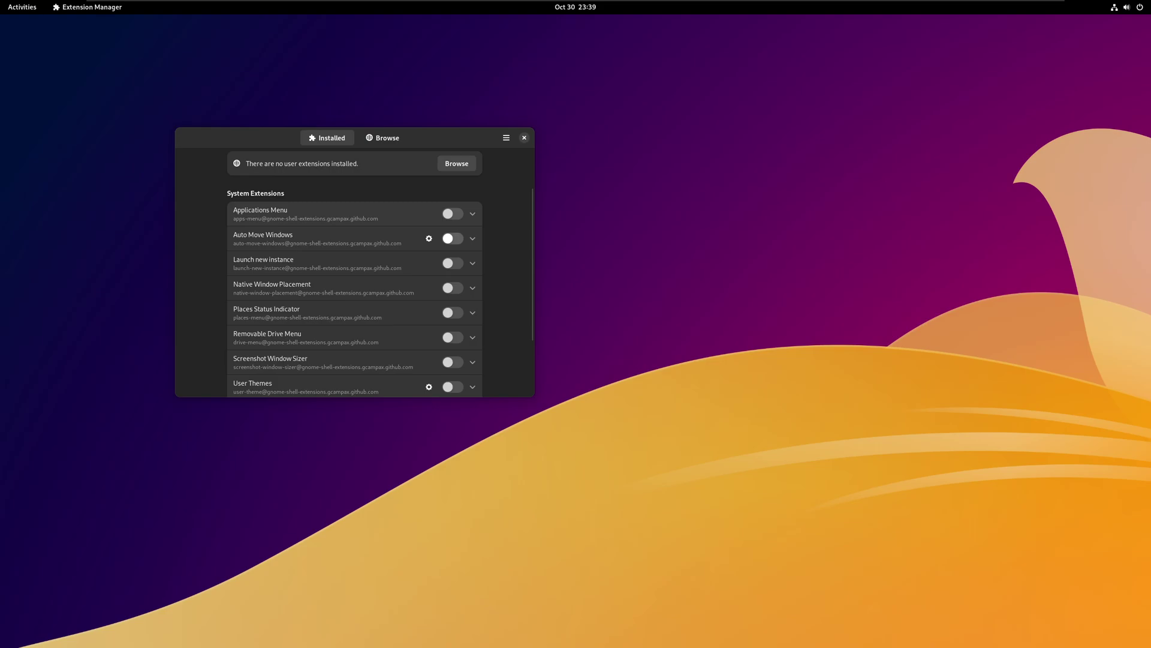
{"action": "scroll", "coordinate": [354, 269], "scroll_direction": "up", "scroll_amount": 5}
{"action": "left_click", "coordinate": [382, 137]}
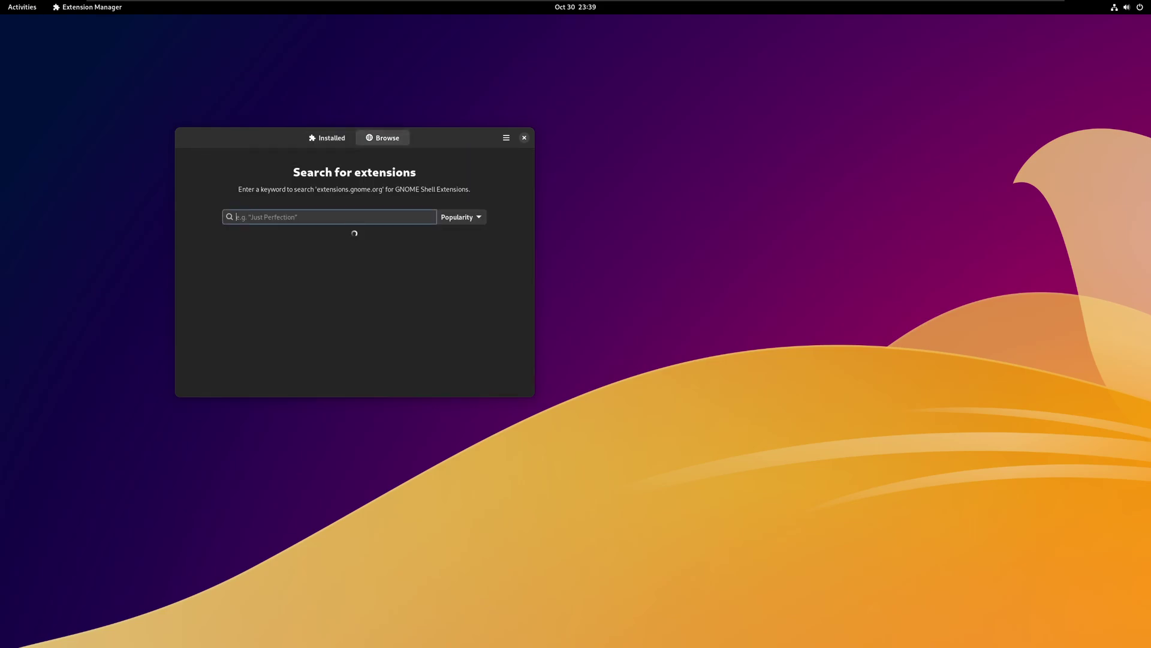
{"action": "scroll", "coordinate": [354, 276], "scroll_direction": "down", "scroll_amount": 2}
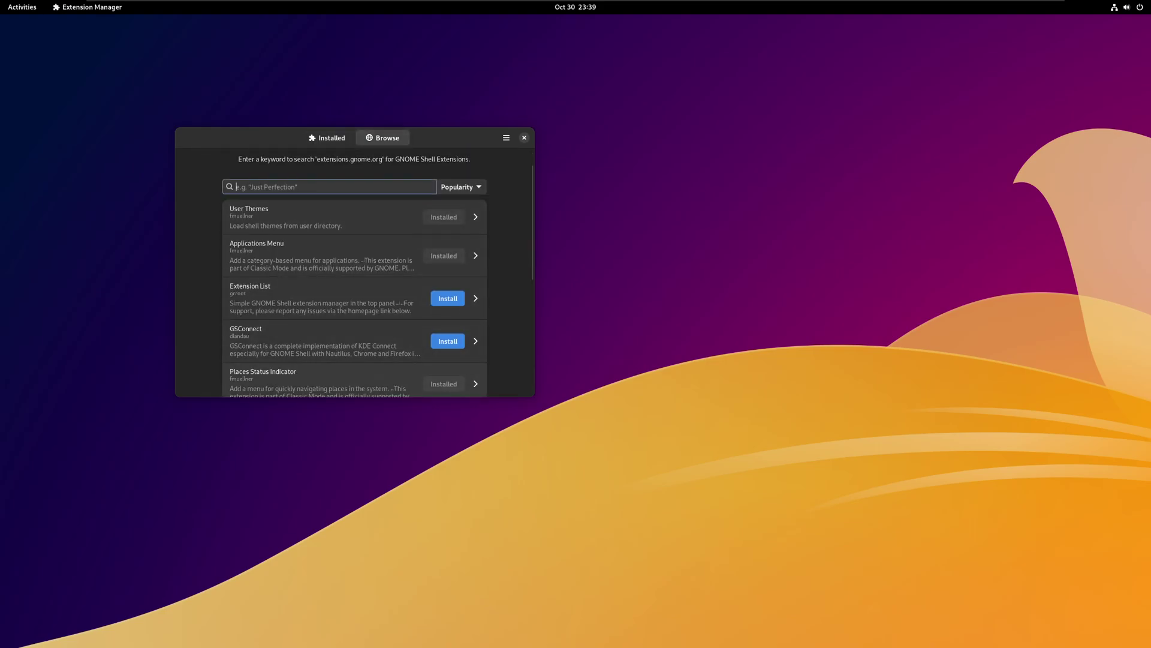
Step: Open the file manager and place its window beside Extension Manager
{"action": "key", "text": "super"}
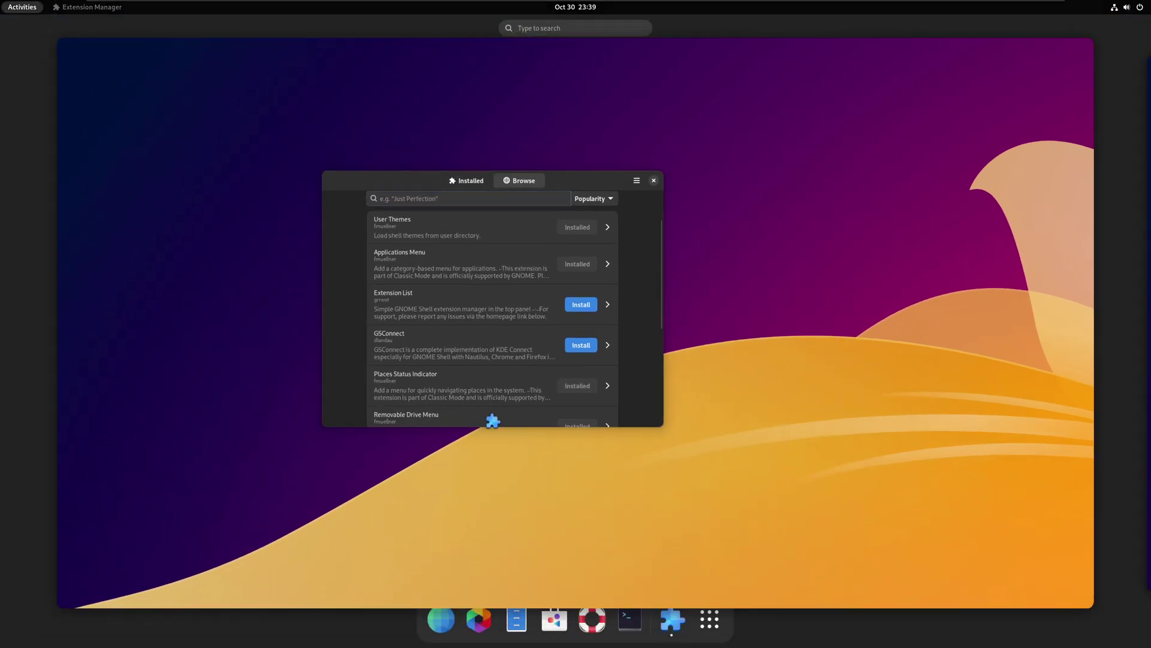
{"action": "left_click", "coordinate": [517, 618]}
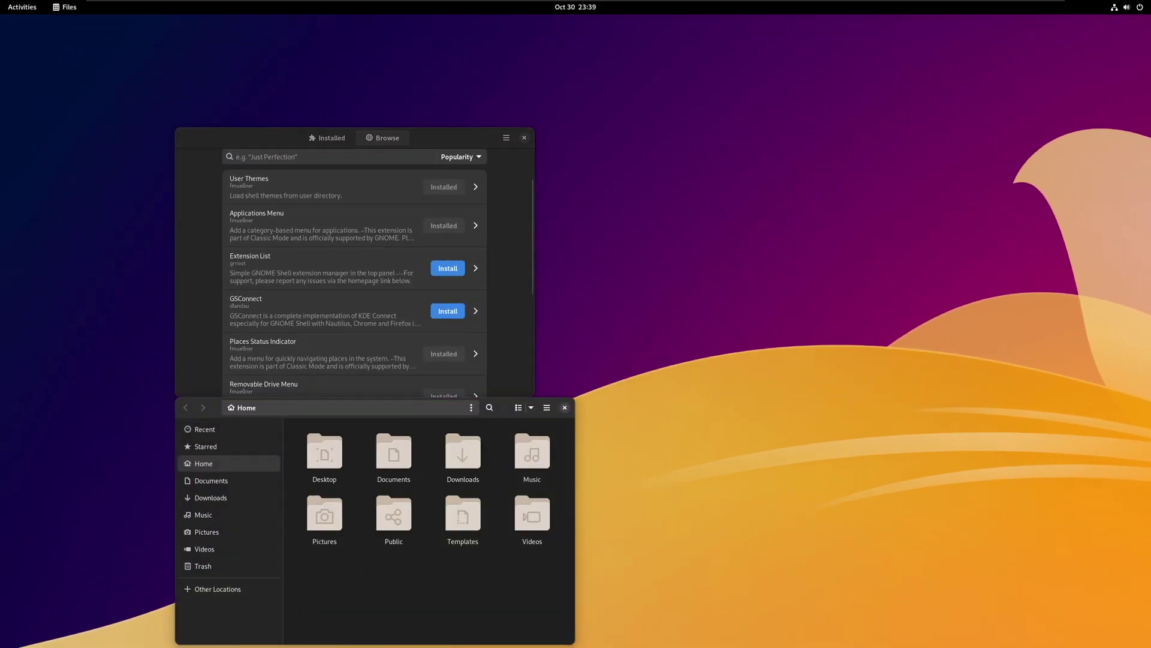
{"action": "left_click_drag", "start_coordinate": [354, 408], "coordinate": [831, 71]}
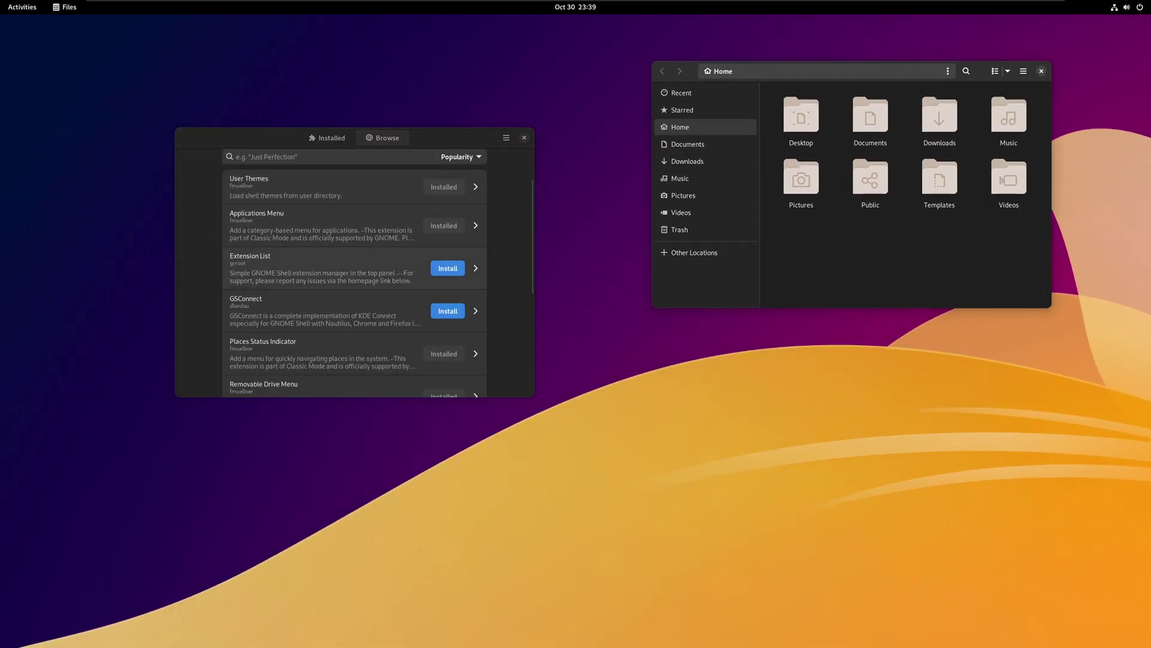
Step: Install the Extension List and ArcMenu extensions from the popular extensions
{"action": "scroll", "coordinate": [354, 273], "scroll_direction": "down", "scroll_amount": 3}
{"action": "left_click", "coordinate": [448, 348]}
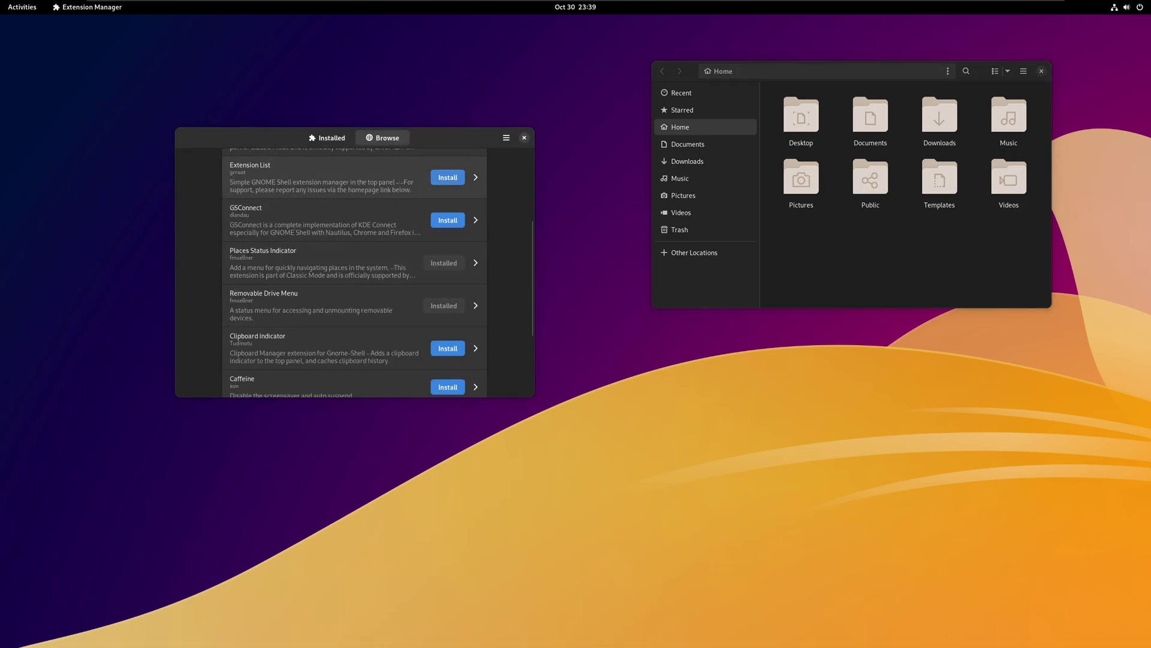
{"action": "left_click", "coordinate": [627, 355]}
{"action": "scroll", "coordinate": [355, 273], "scroll_direction": "down", "scroll_amount": 6}
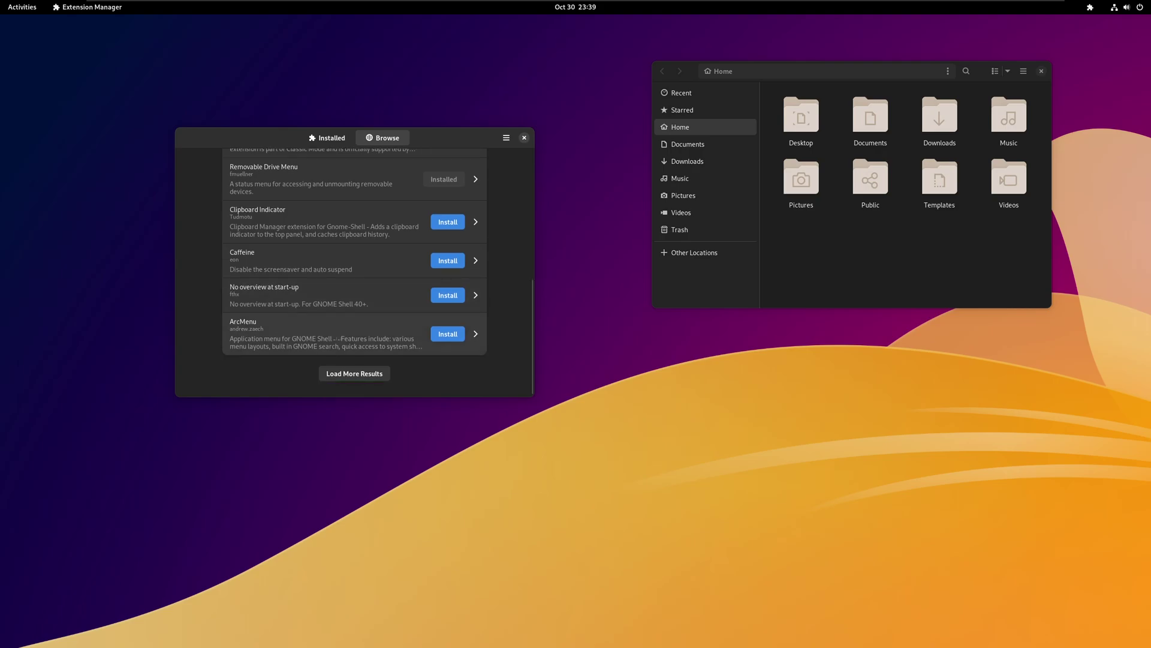
{"action": "left_click", "coordinate": [447, 334]}
{"action": "left_click", "coordinate": [630, 352]}
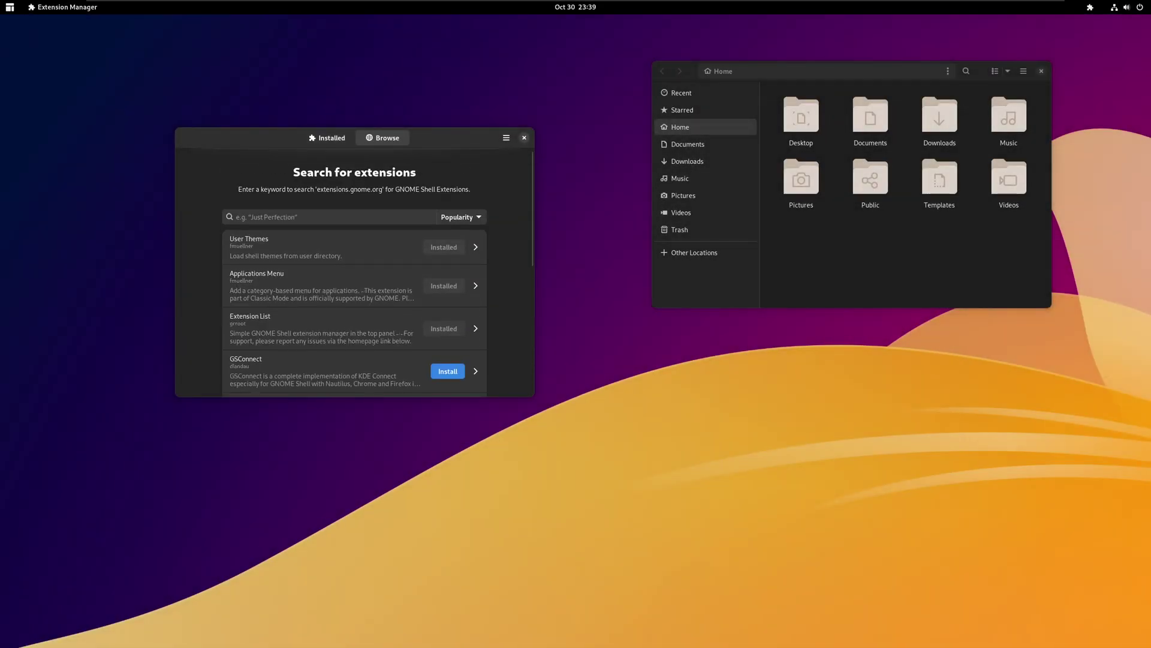
Step: Search the extensions for "dash to dock" and install Dash to Dock
{"action": "left_click", "coordinate": [236, 217]}
{"action": "type", "text": "das"}
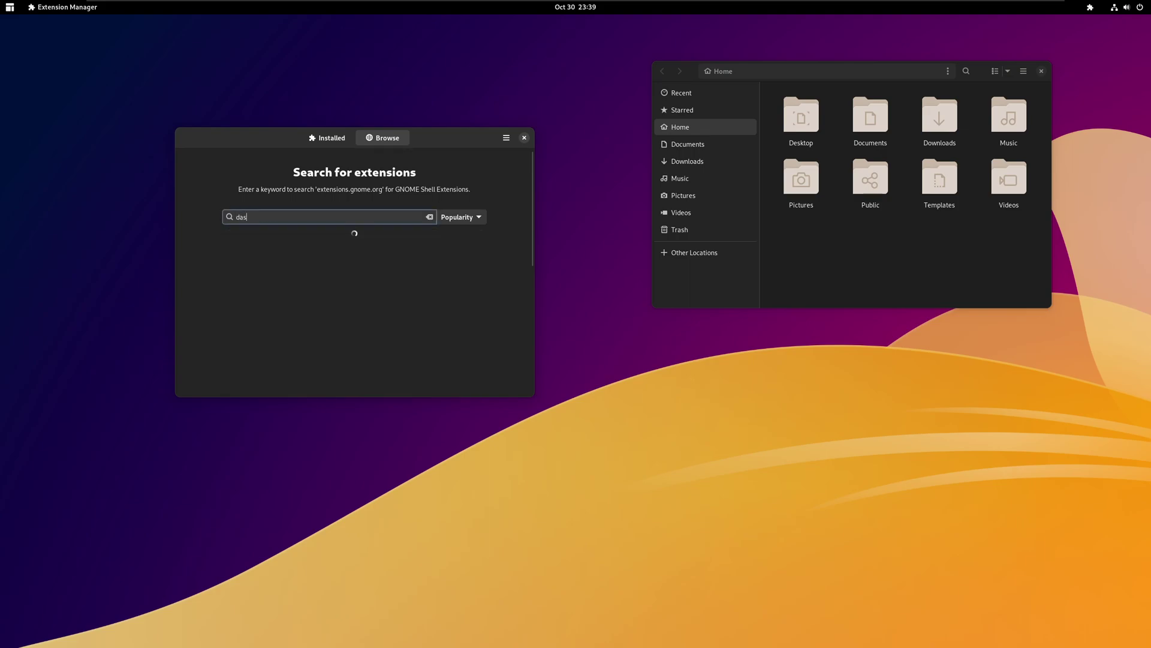
{"action": "type", "text": "h to dock"}
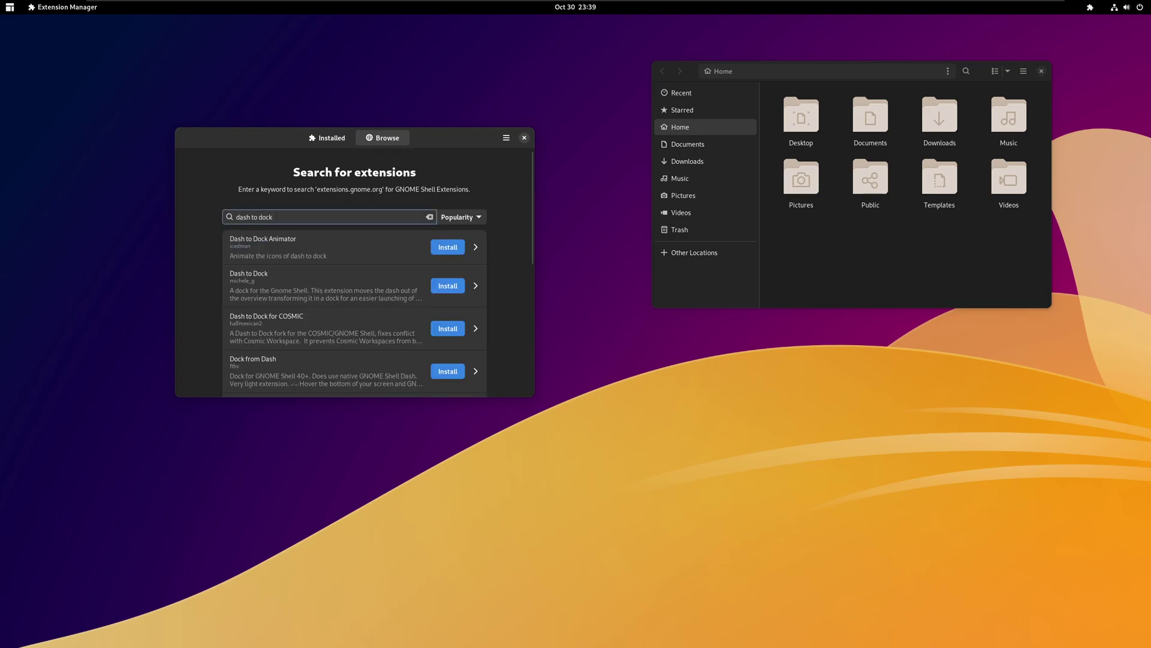
{"action": "left_click", "coordinate": [447, 285]}
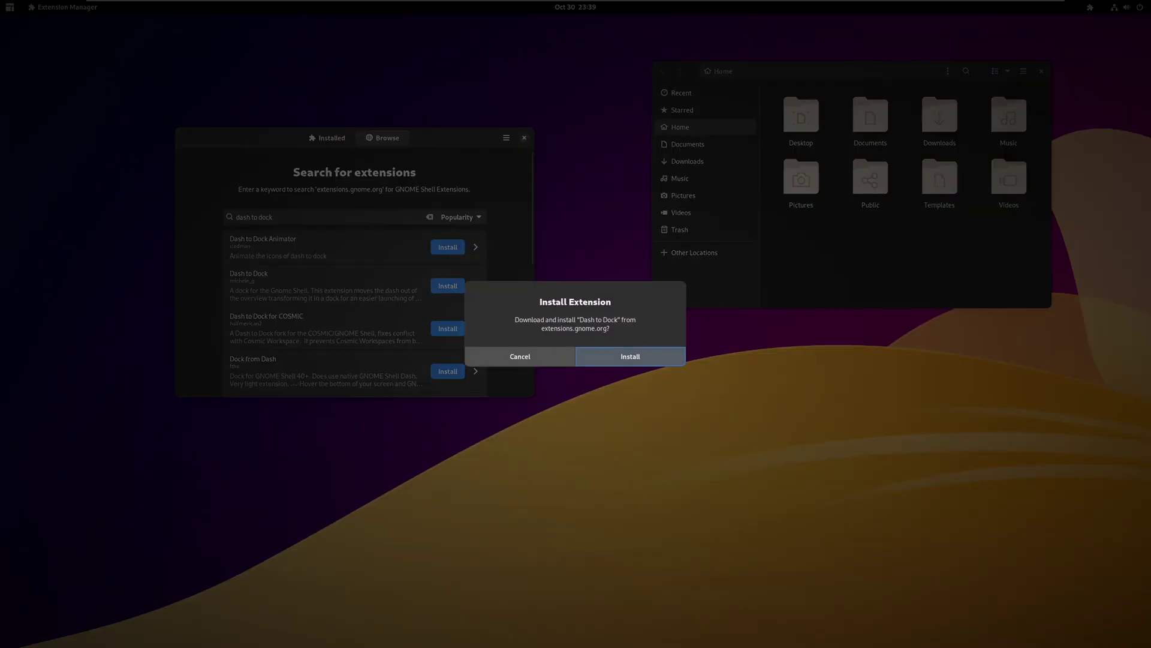
{"action": "left_click", "coordinate": [630, 356]}
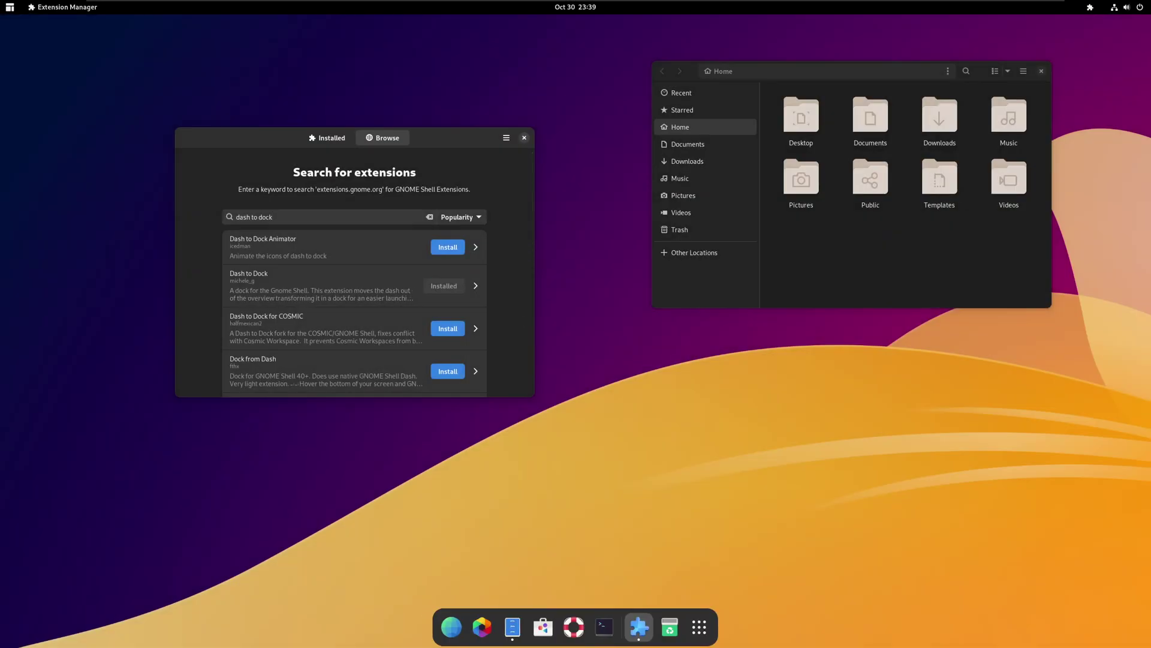
Step: Search the extensions for "blur" and install Blur my Shell
{"action": "triple_click", "coordinate": [254, 217]}
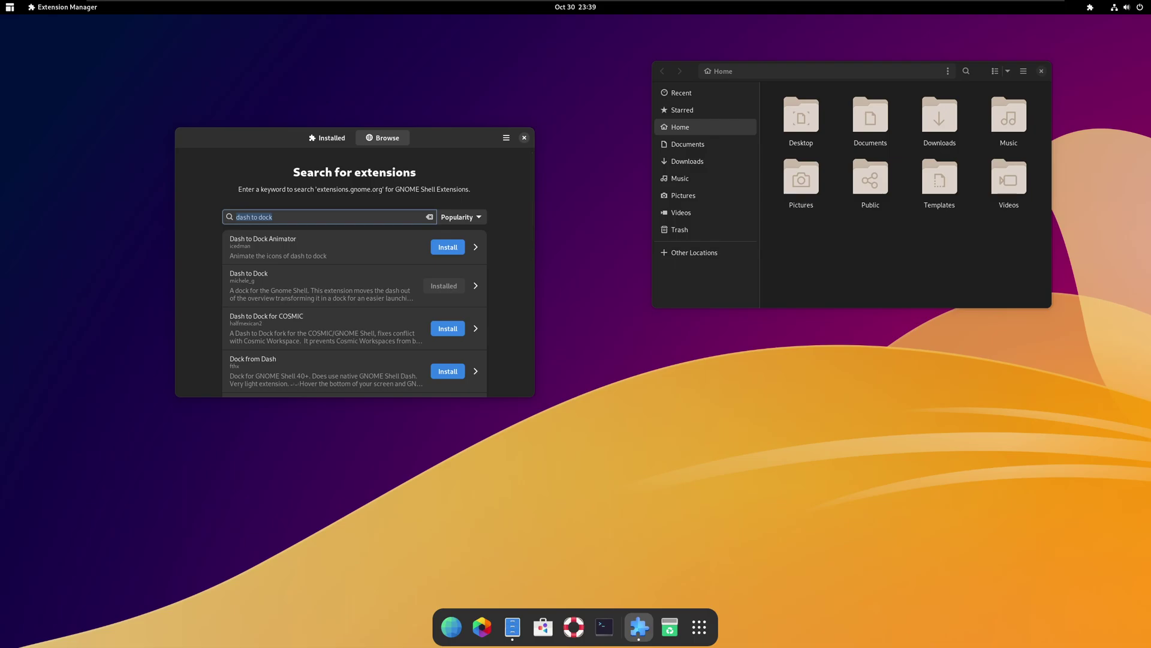
{"action": "type", "text": "blur"}
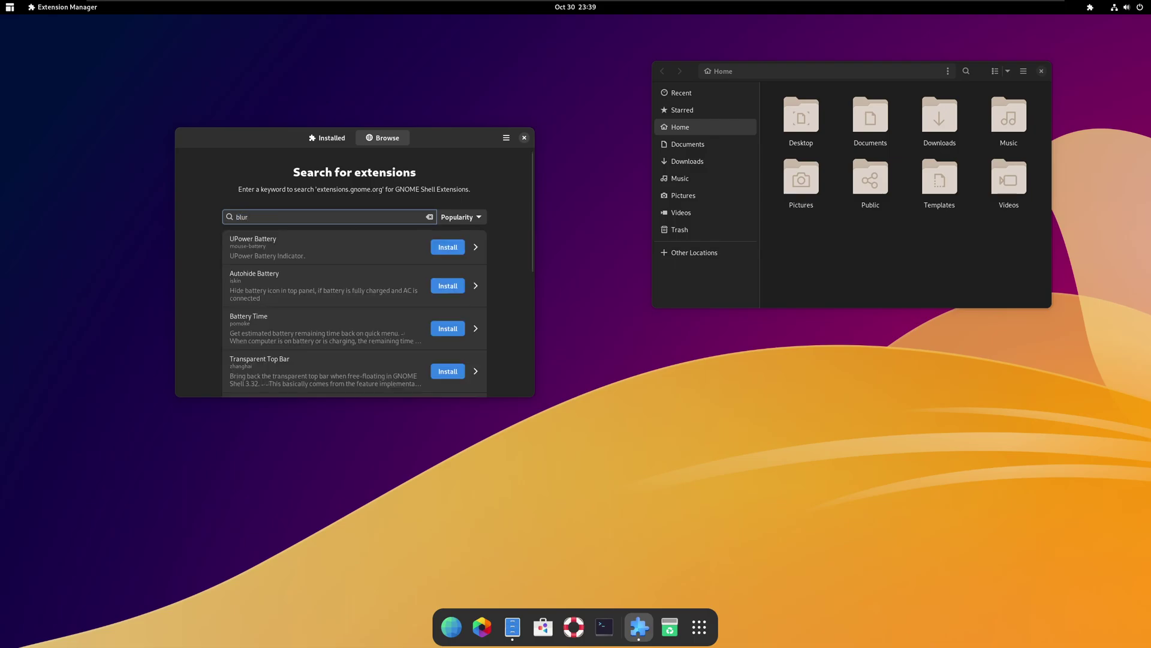
{"action": "left_click", "coordinate": [448, 251]}
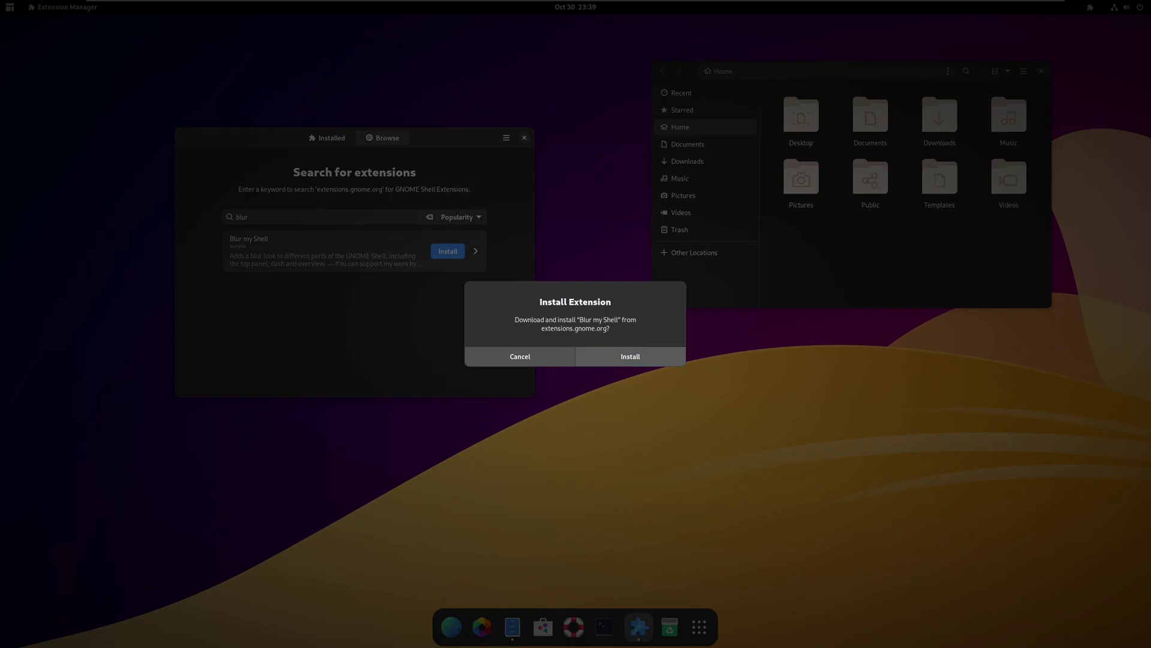
{"action": "left_click", "coordinate": [631, 355]}
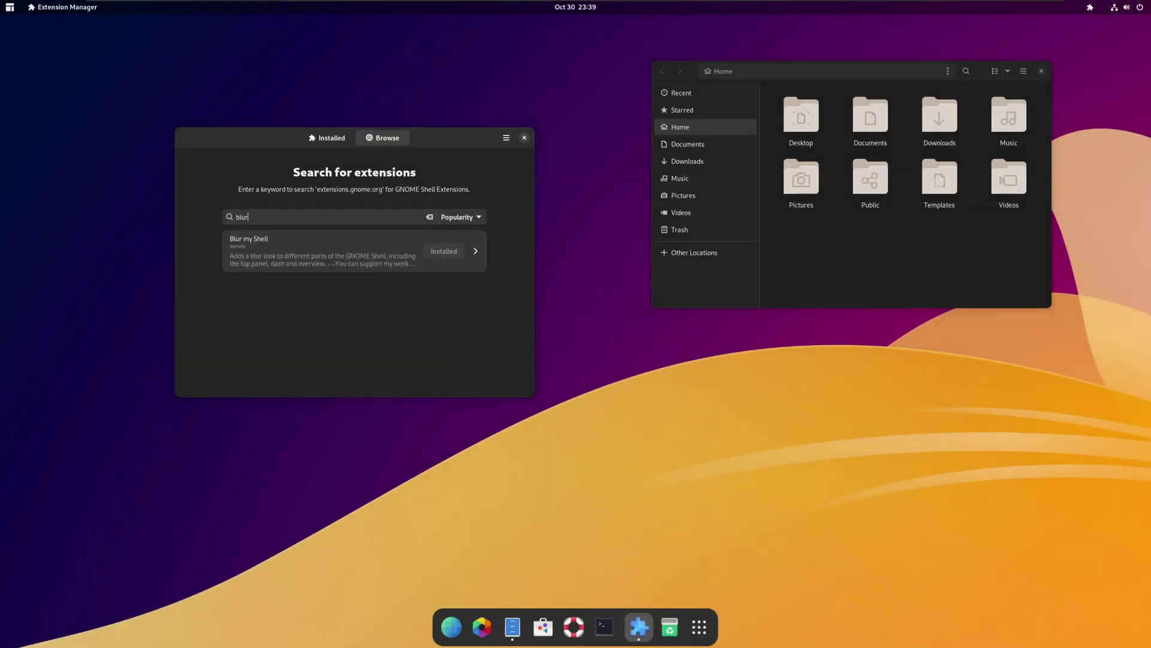
Step: Search the extensions for "sound" and clear the search term
{"action": "key", "text": "ctrl+a"}
{"action": "key", "text": "BackSpace"}
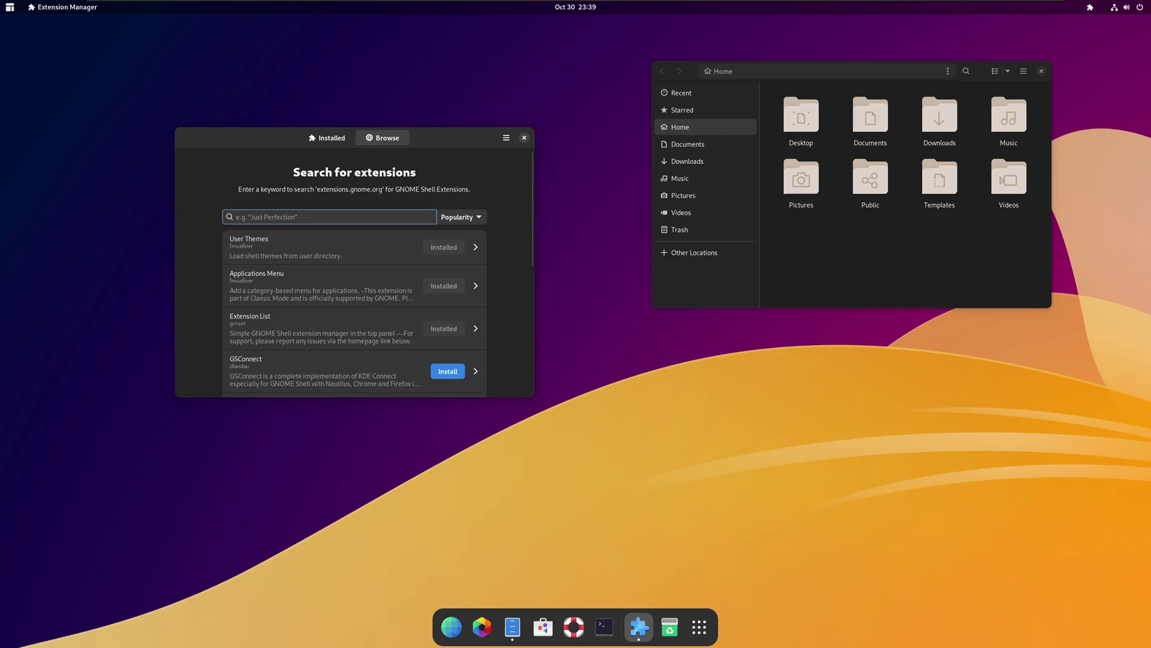
{"action": "type", "text": "sound"}
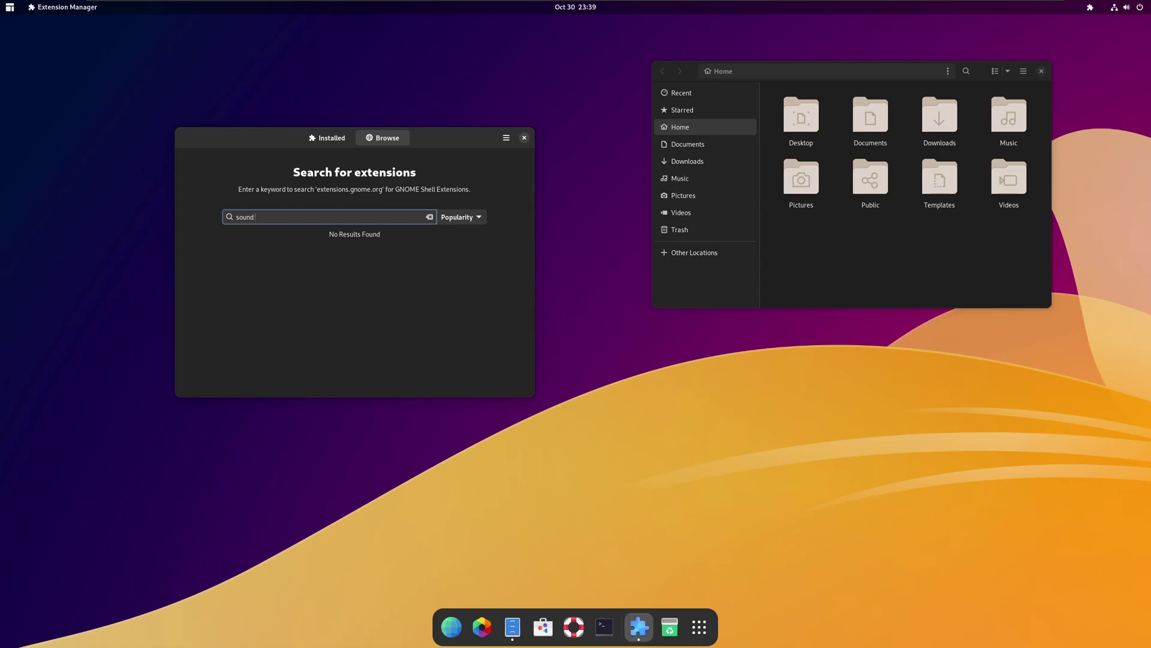
{"action": "key", "text": "BackSpace"}
{"action": "key", "text": "BackSpace"}
{"action": "key", "text": "BackSpace"}
{"action": "key", "text": "BackSpace"}
{"action": "key", "text": "BackSpace"}
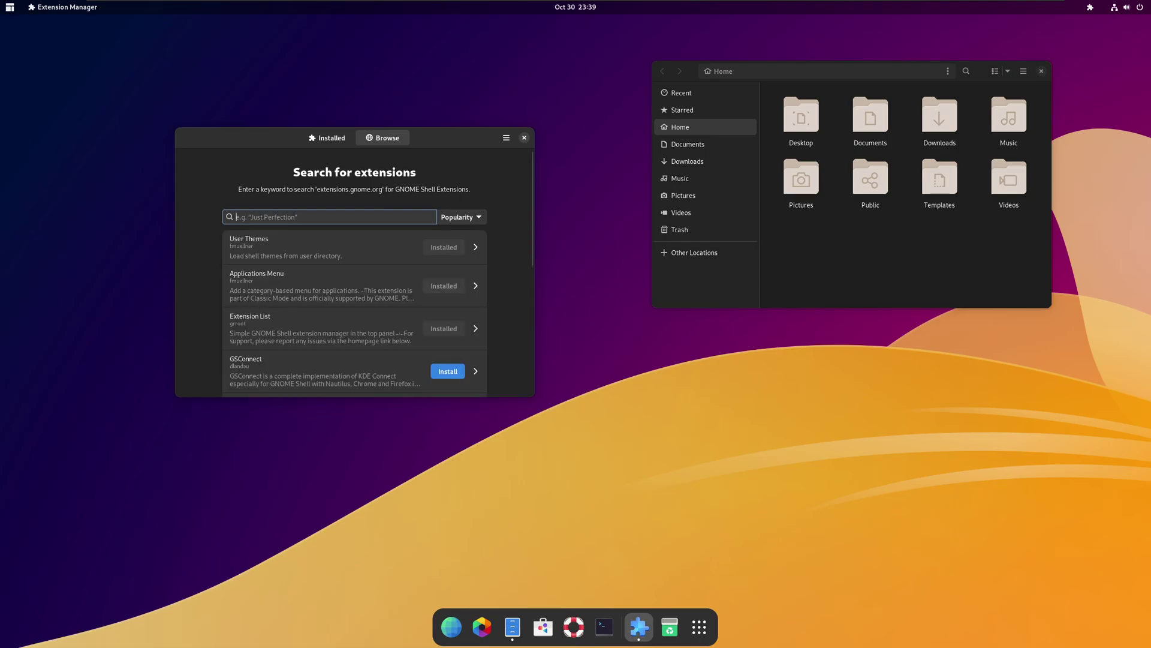
Step: Search the extensions for "application vol", look through the results, and check the system's quick settings
{"action": "type", "text": "applicatio"}
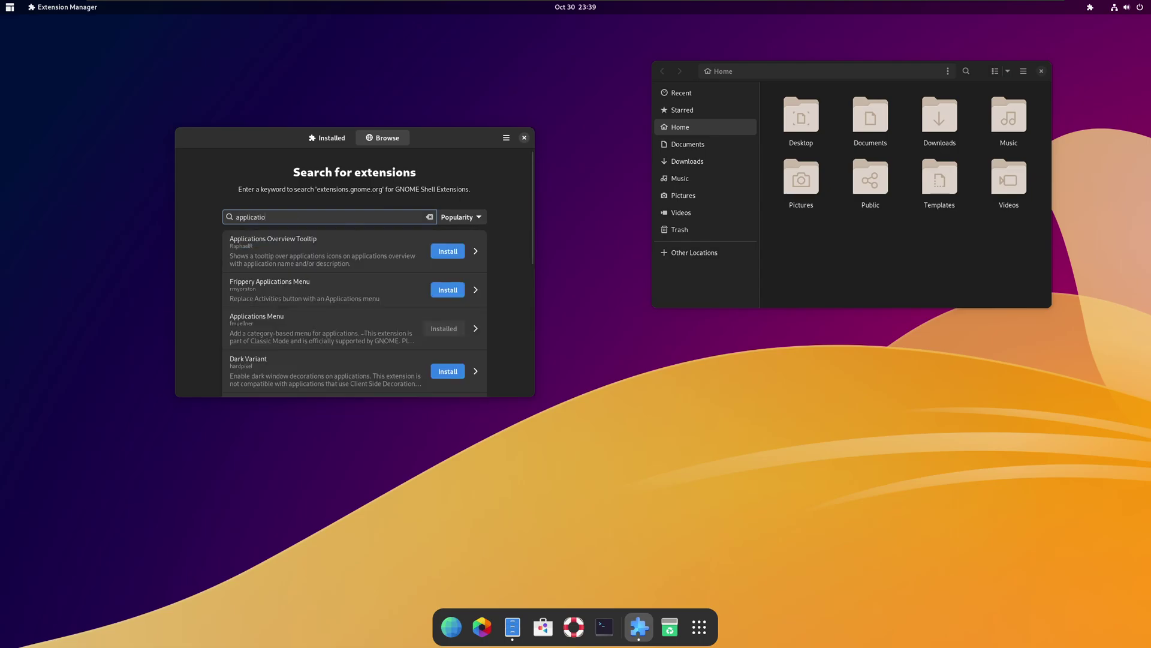
{"action": "type", "text": "n vol"}
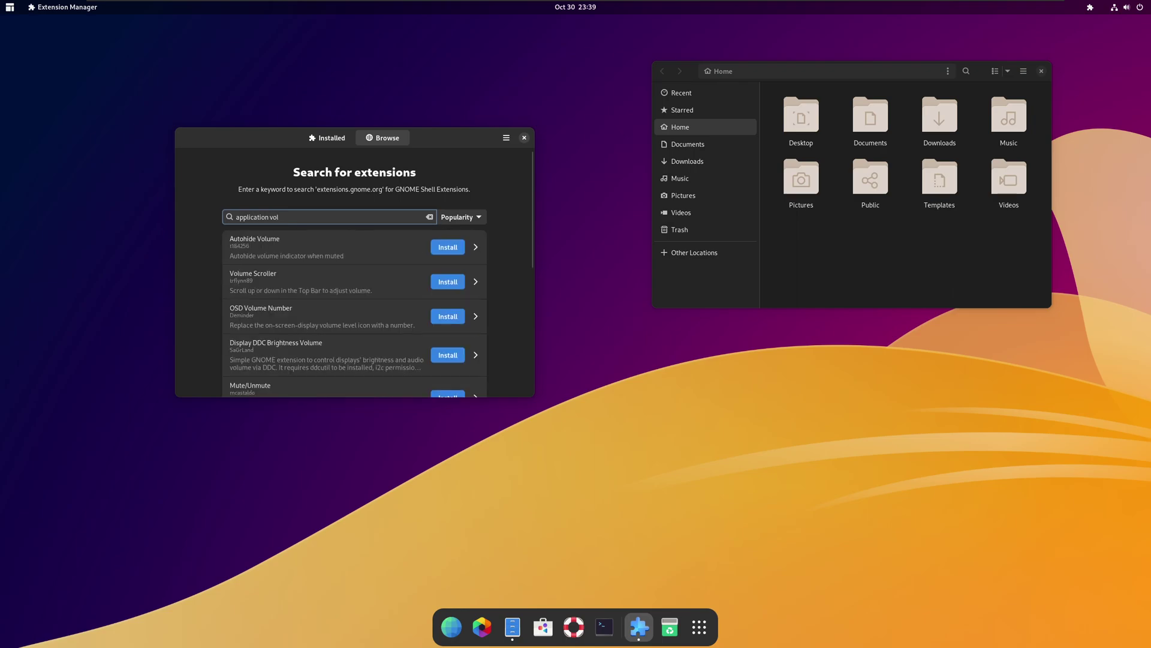
{"action": "scroll", "coordinate": [355, 270], "scroll_direction": "down", "scroll_amount": 4}
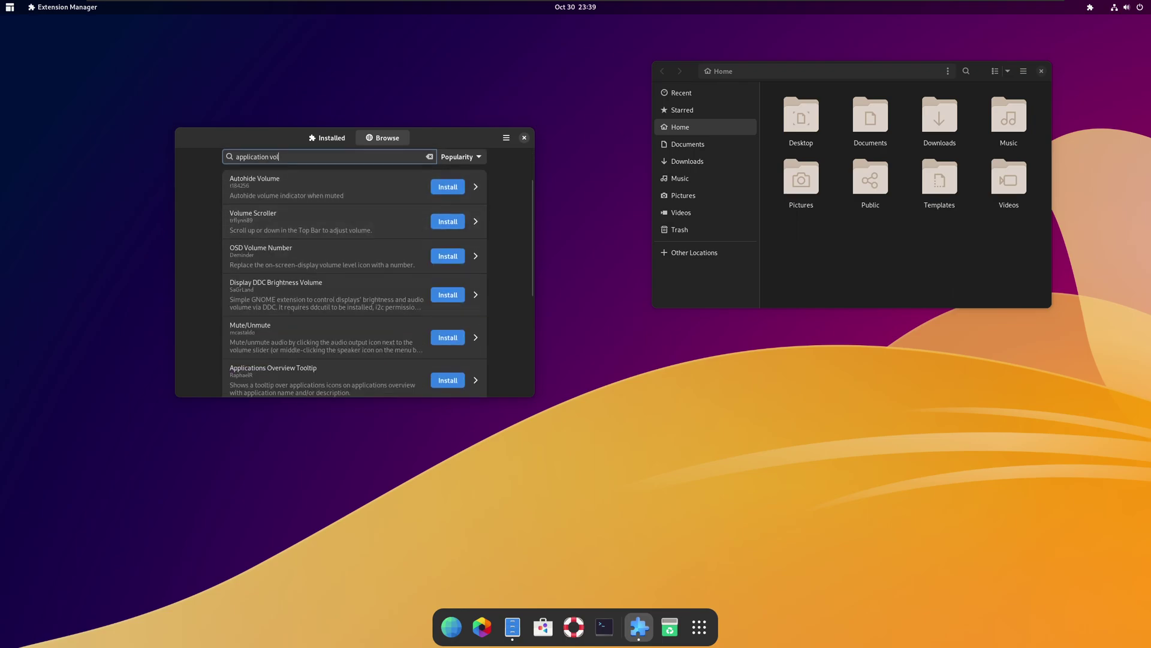
{"action": "scroll", "coordinate": [355, 270], "scroll_direction": "down", "scroll_amount": 3}
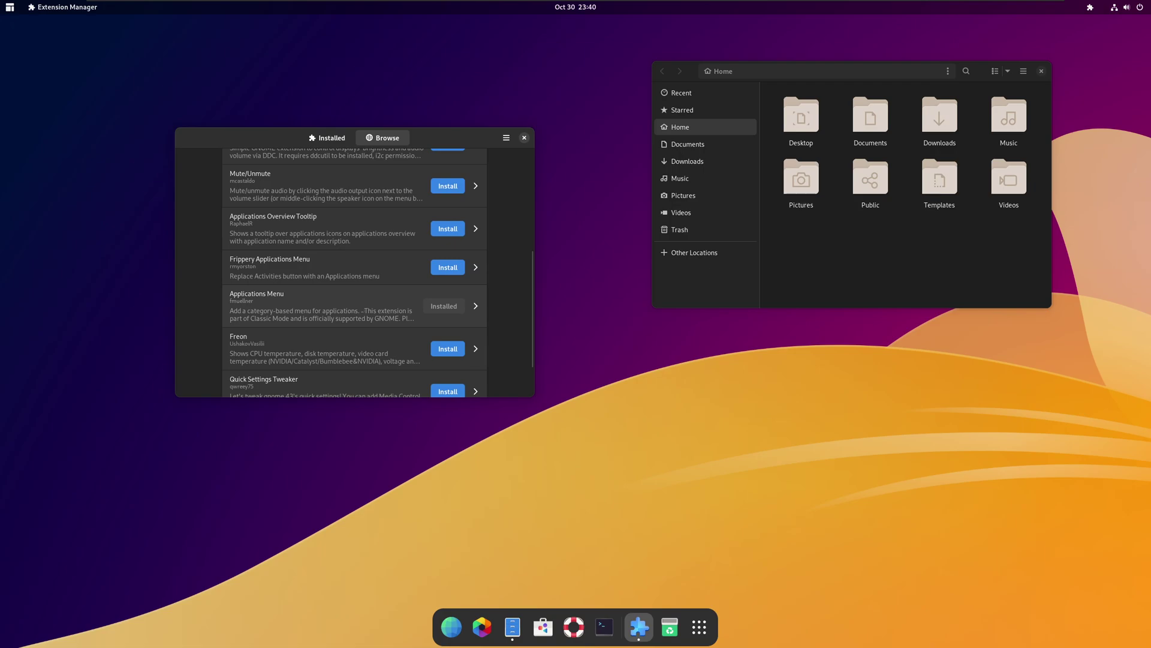
{"action": "scroll", "coordinate": [355, 270], "scroll_direction": "down", "scroll_amount": 2}
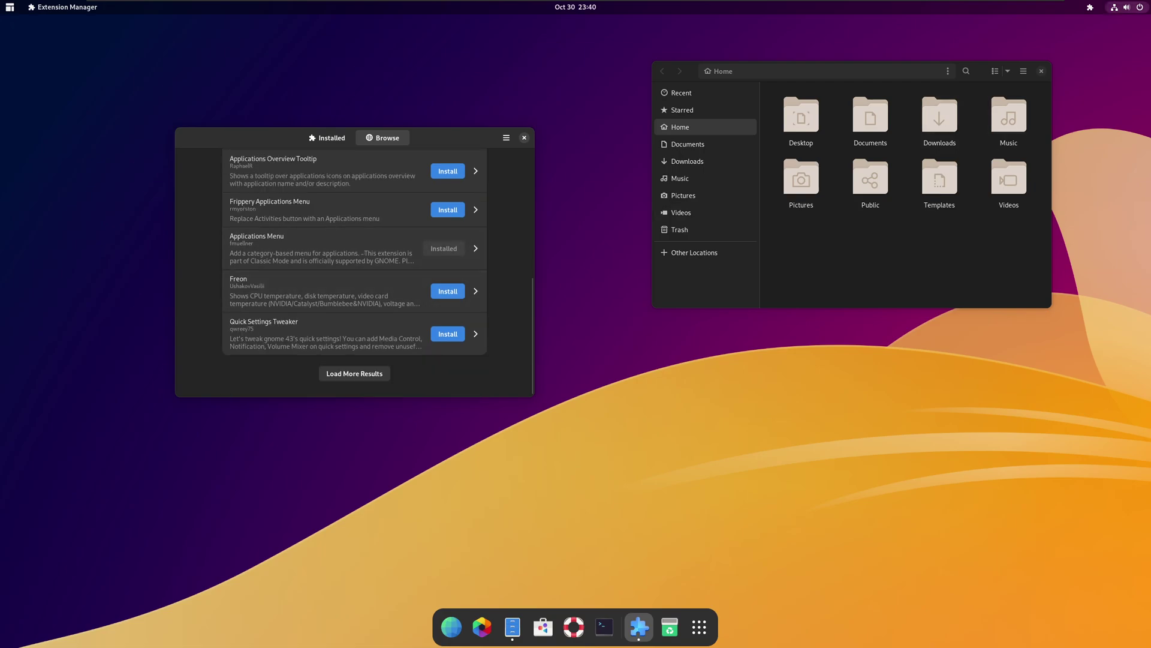
{"action": "left_click", "coordinate": [1126, 7]}
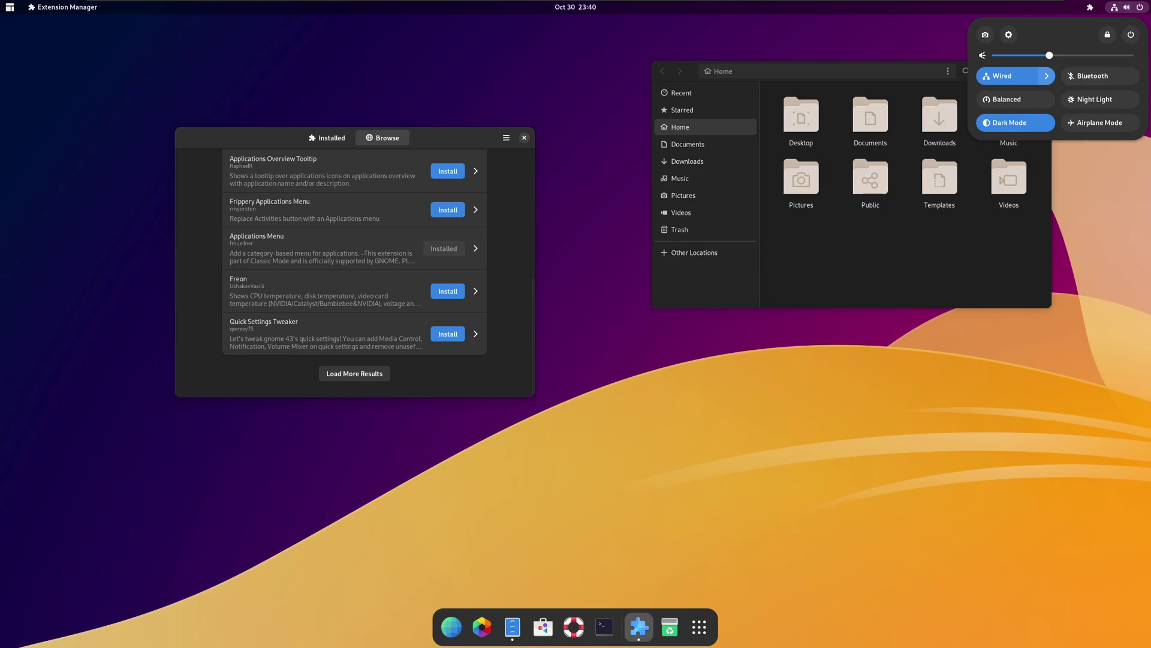
{"action": "key", "text": "Escape"}
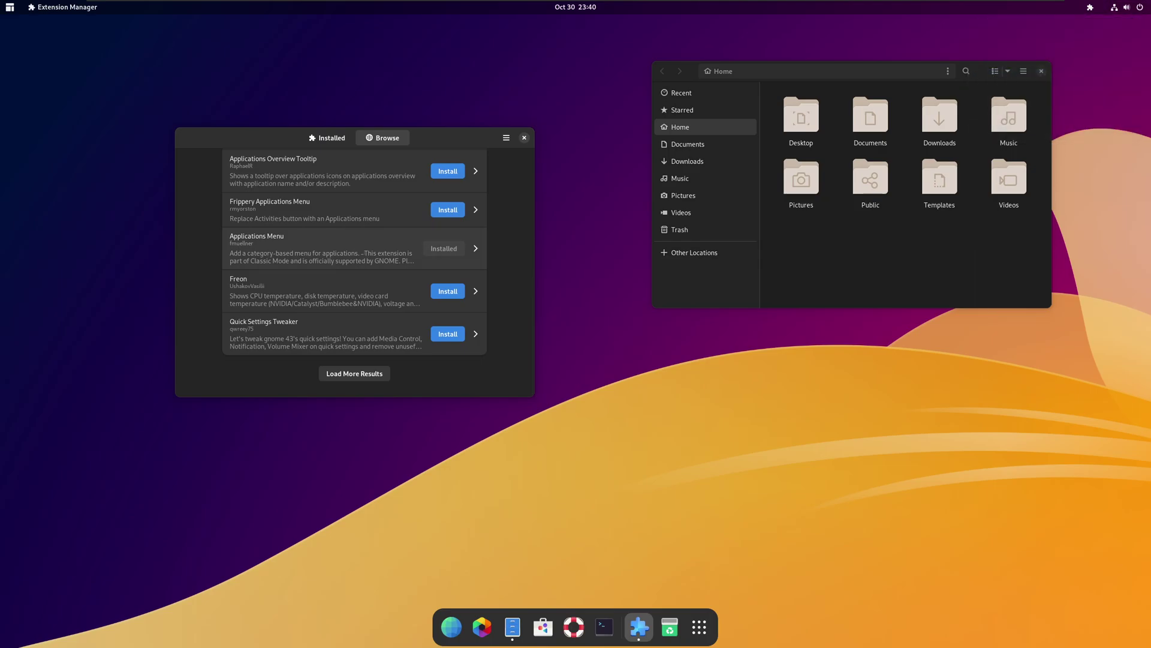
{"action": "scroll", "coordinate": [355, 261], "scroll_direction": "up", "scroll_amount": 5}
Step: Search the extensions for "just" and install Just Perfection
{"action": "key", "text": "ctrl+a"}
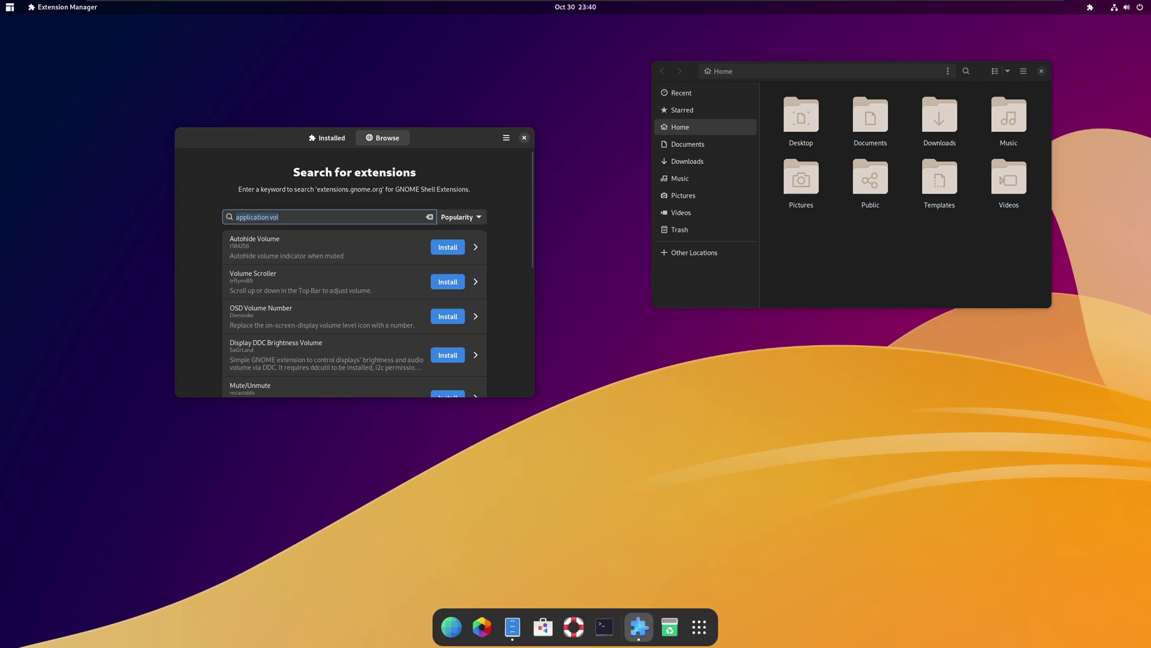
{"action": "key", "text": "BackSpace"}
{"action": "type", "text": "just"}
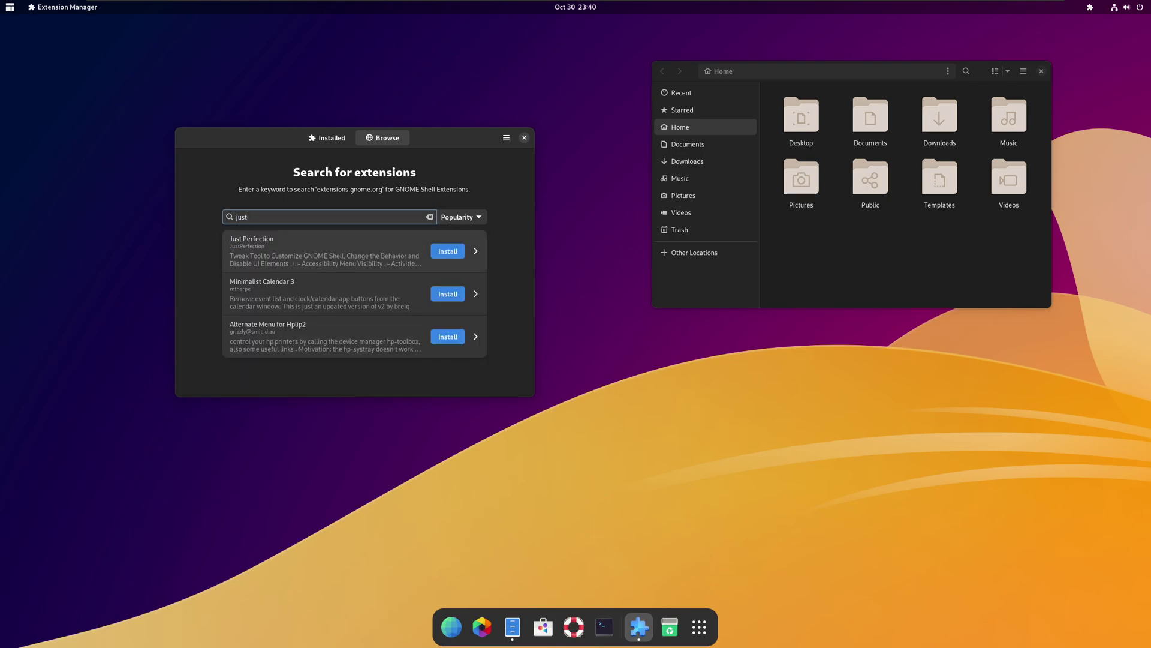
{"action": "left_click", "coordinate": [448, 251]}
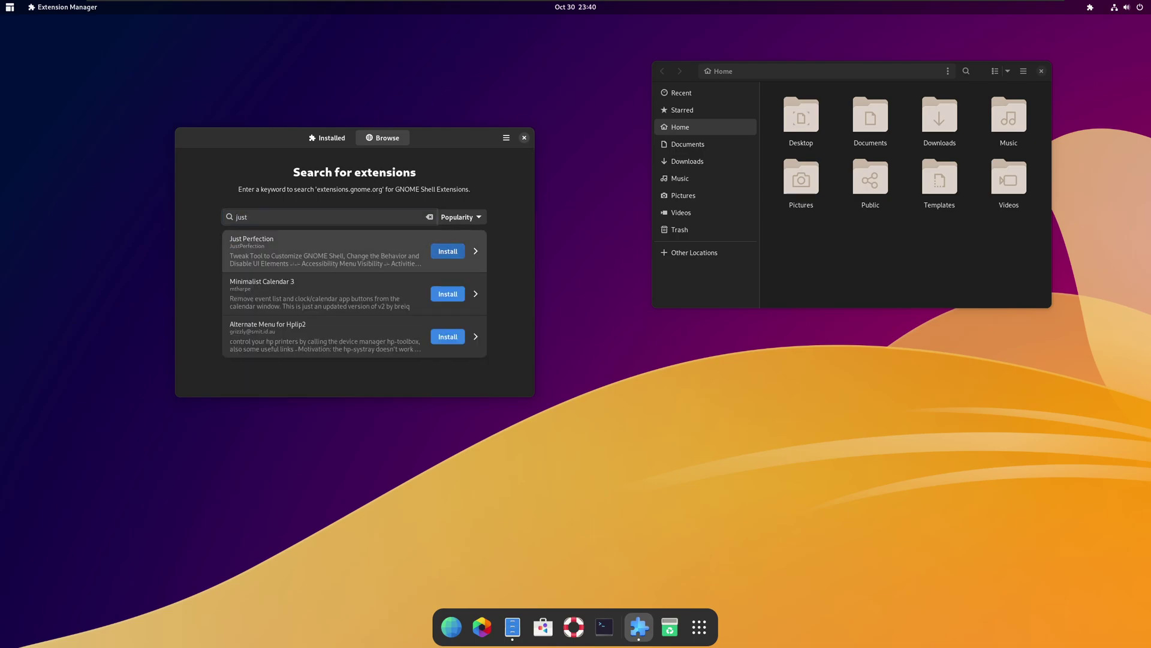
{"action": "left_click", "coordinate": [630, 357]}
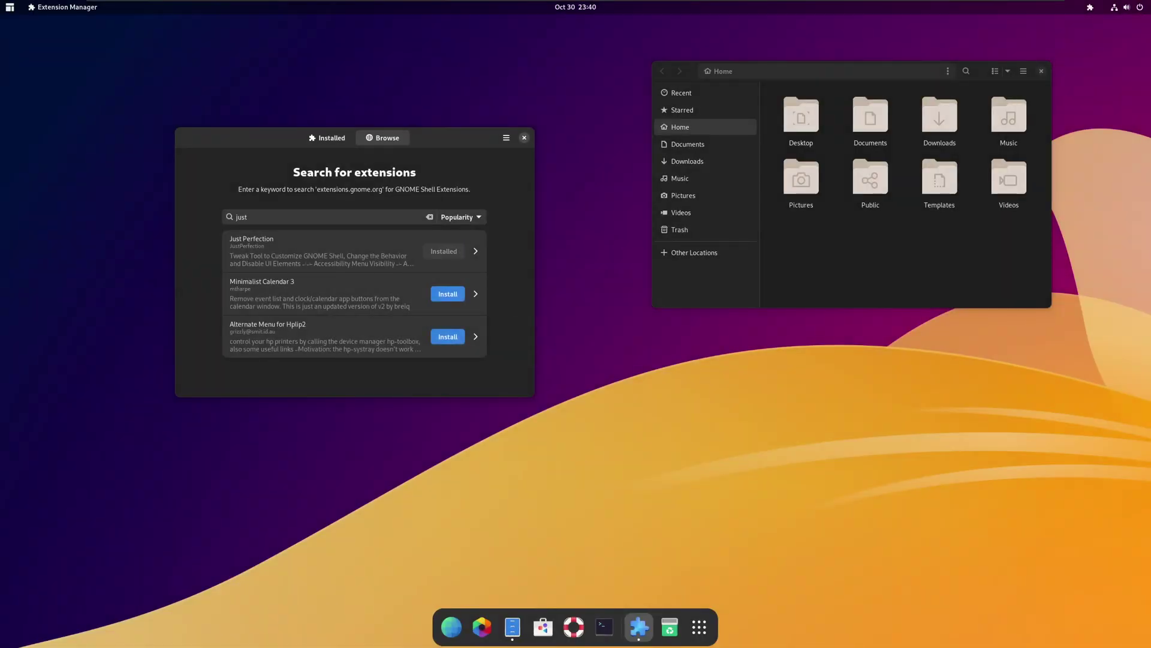
Step: Search the extensions for "top ic", install Tray Icons: Reloaded, and close the Extension Manager
{"action": "double_click", "coordinate": [241, 217]}
{"action": "type", "text": "top ic"}
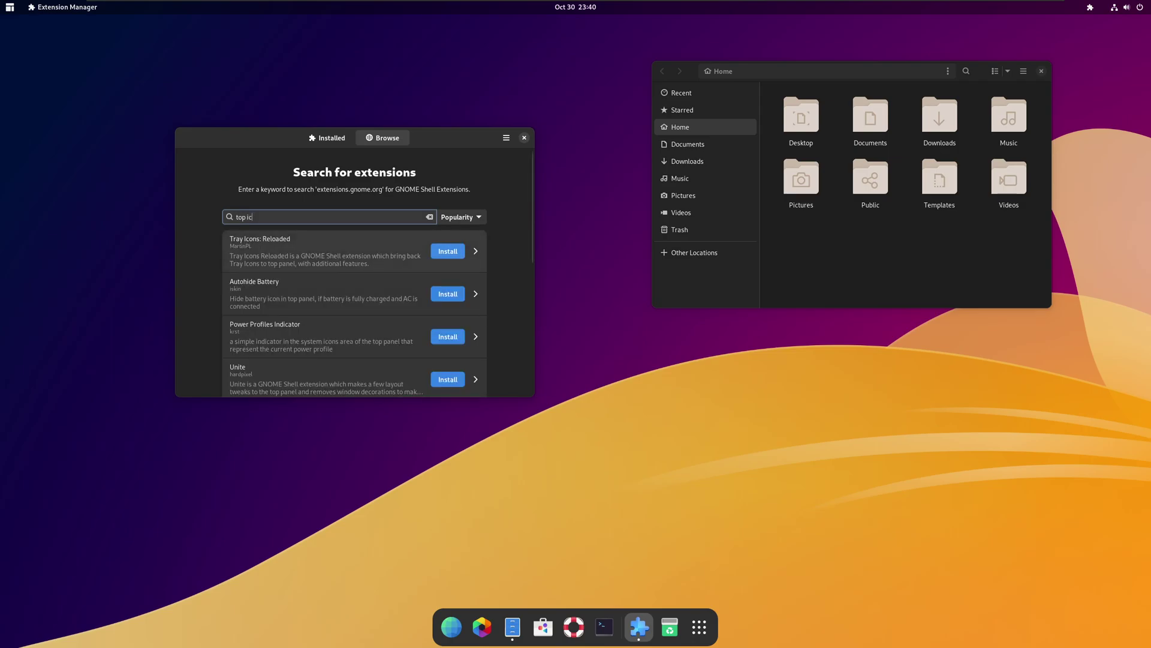
{"action": "key", "text": "Tab"}
{"action": "key", "text": "Return"}
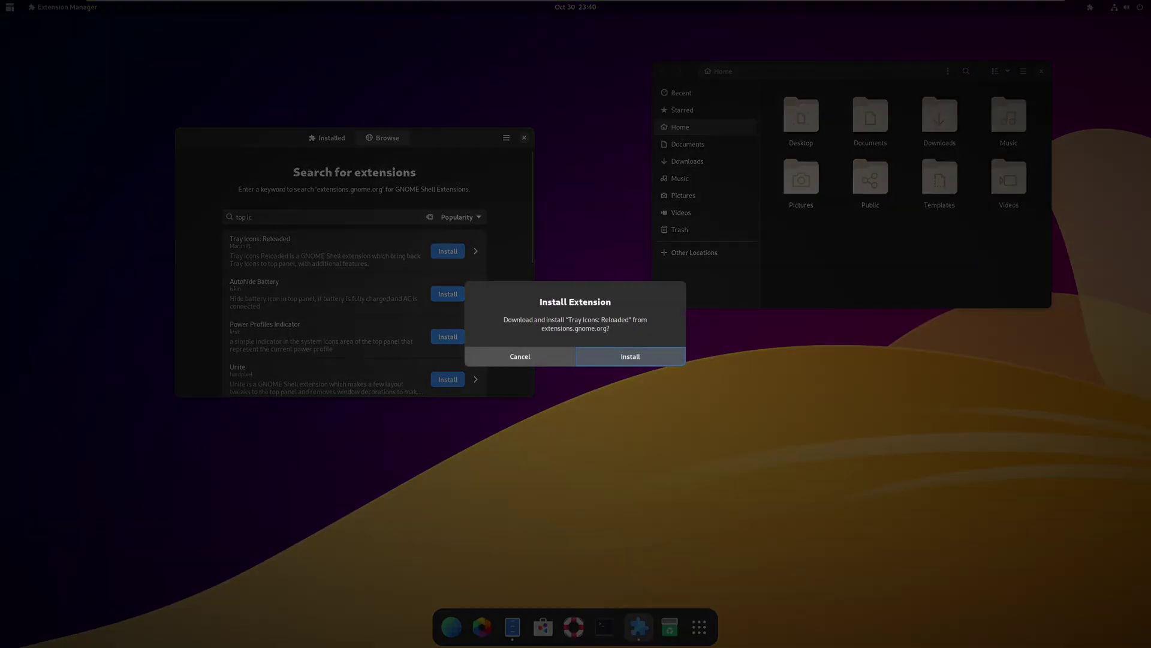
{"action": "key", "text": "Return"}
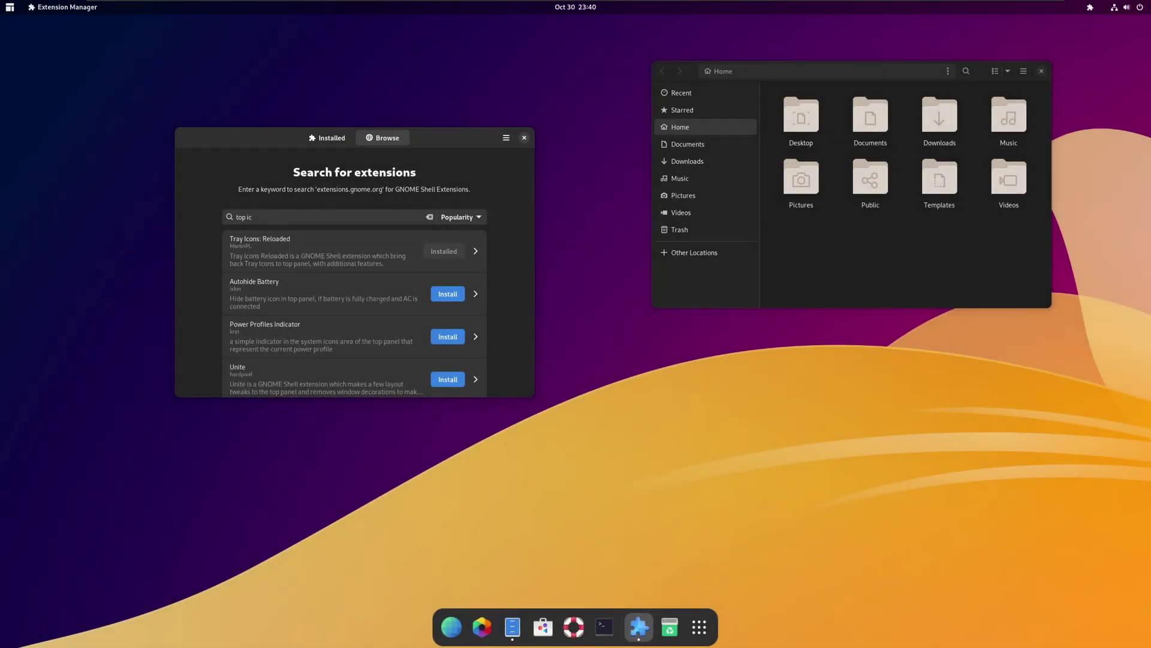
{"action": "left_click", "coordinate": [523, 137]}
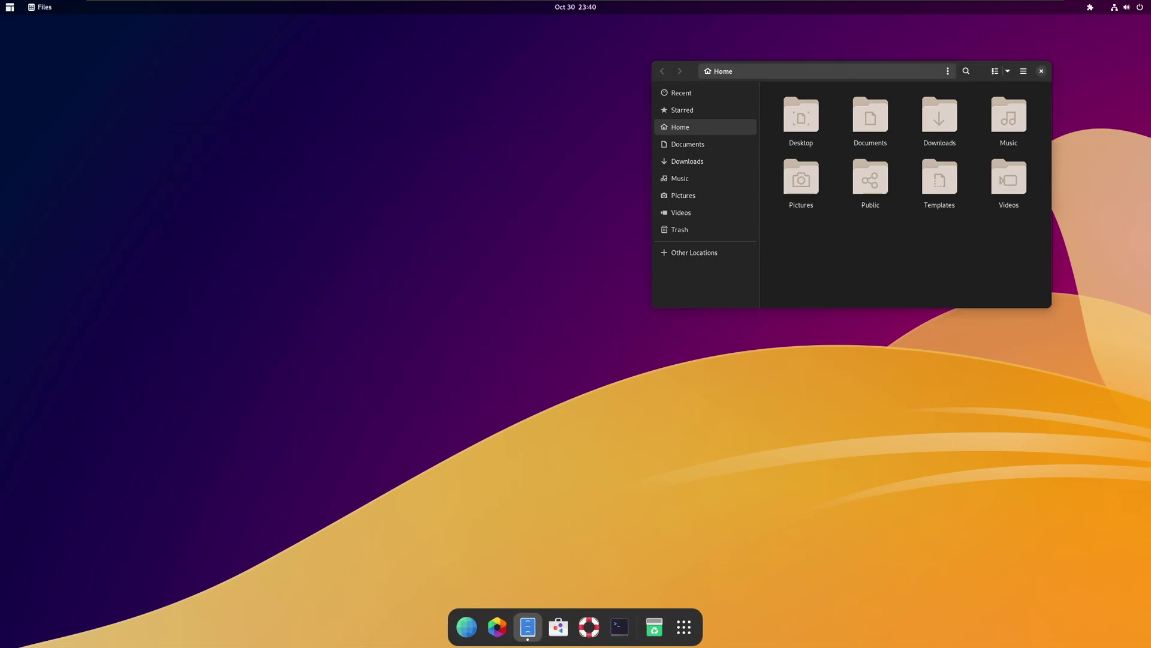
{"action": "left_click", "coordinate": [1089, 8]}
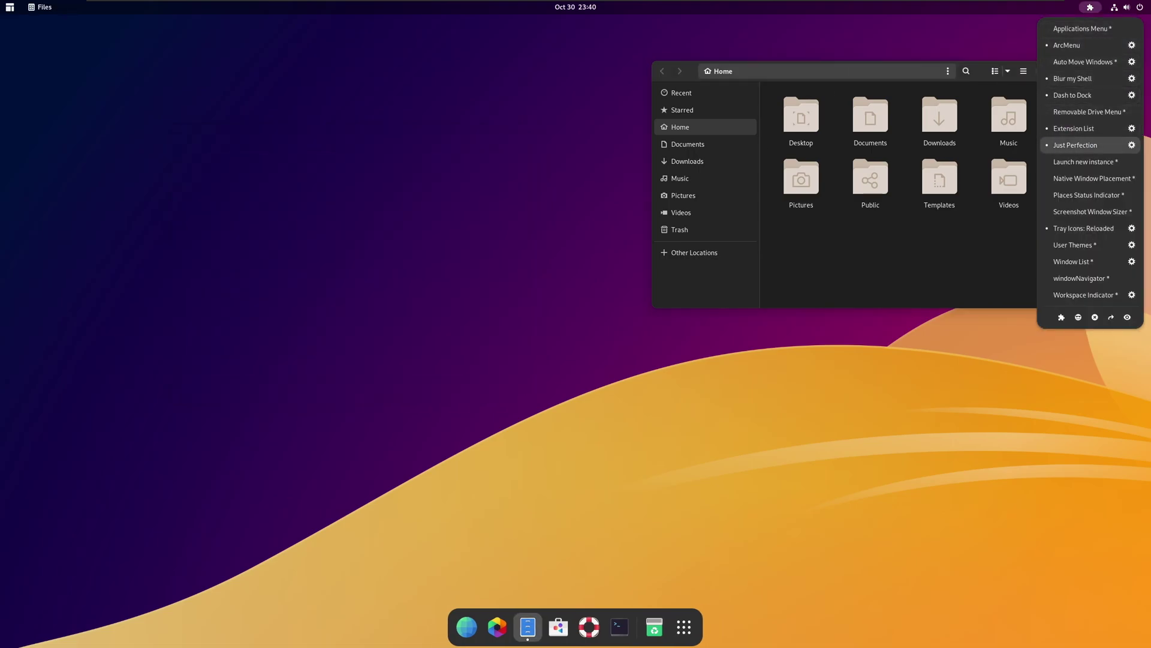
{"action": "left_click", "coordinate": [1132, 145]}
{"action": "left_click", "coordinate": [1089, 7]}
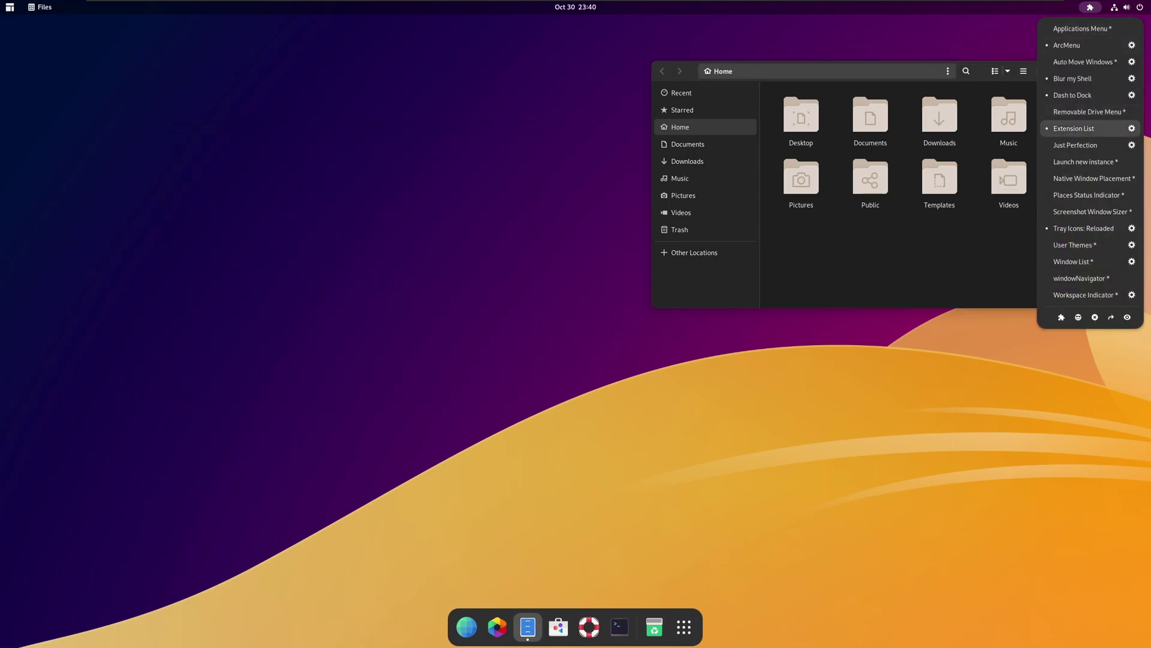
{"action": "left_click", "coordinate": [1132, 128]}
{"action": "left_click_drag", "start_coordinate": [575, 211], "coordinate": [299, 150]}
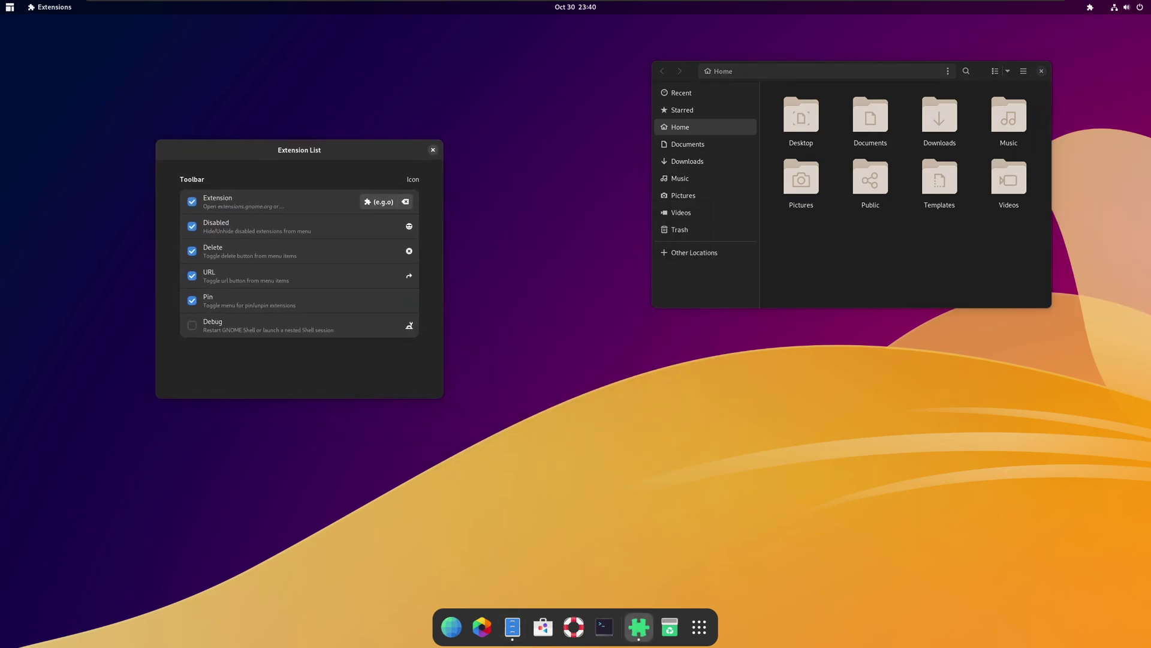
{"action": "left_click", "coordinate": [433, 150]}
Step: Open the Just Perfection preferences and enable the extension from the extension list
{"action": "left_click", "coordinate": [1091, 7]}
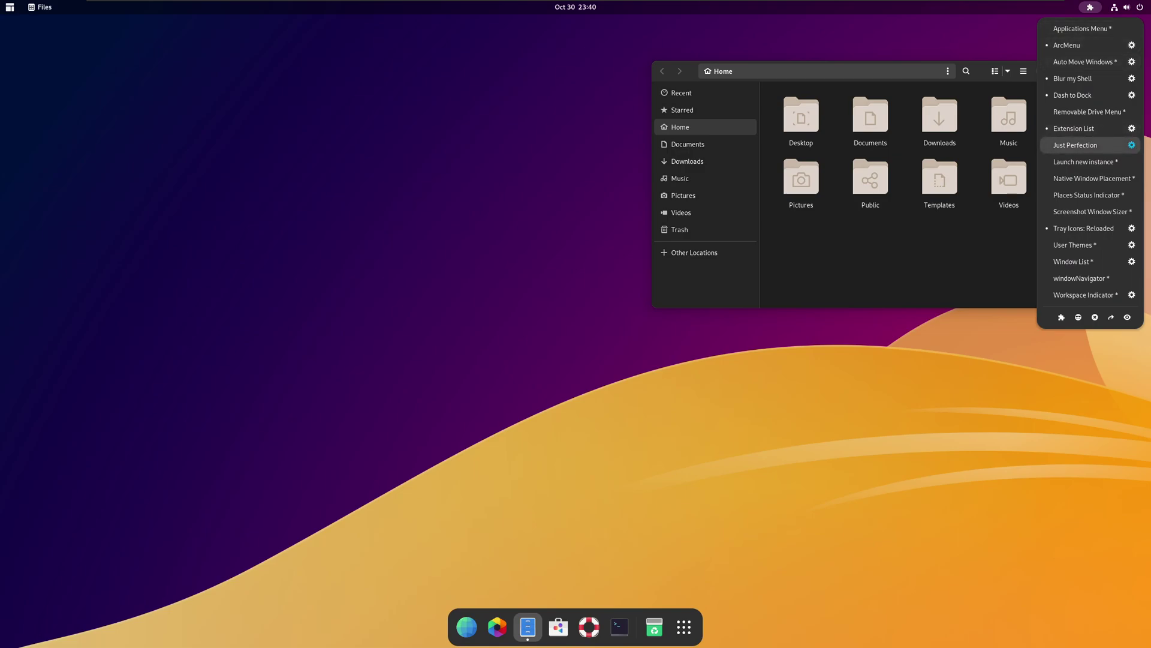
{"action": "left_click", "coordinate": [1131, 144]}
{"action": "left_click", "coordinate": [1090, 7]}
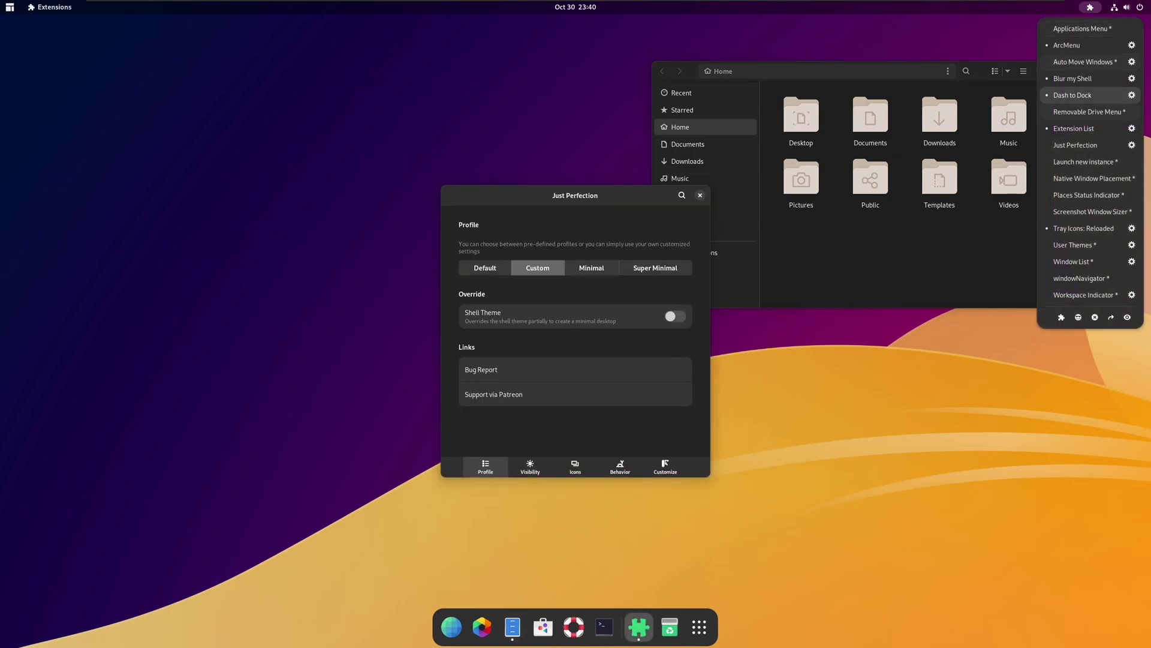
{"action": "left_click", "coordinate": [1131, 145]}
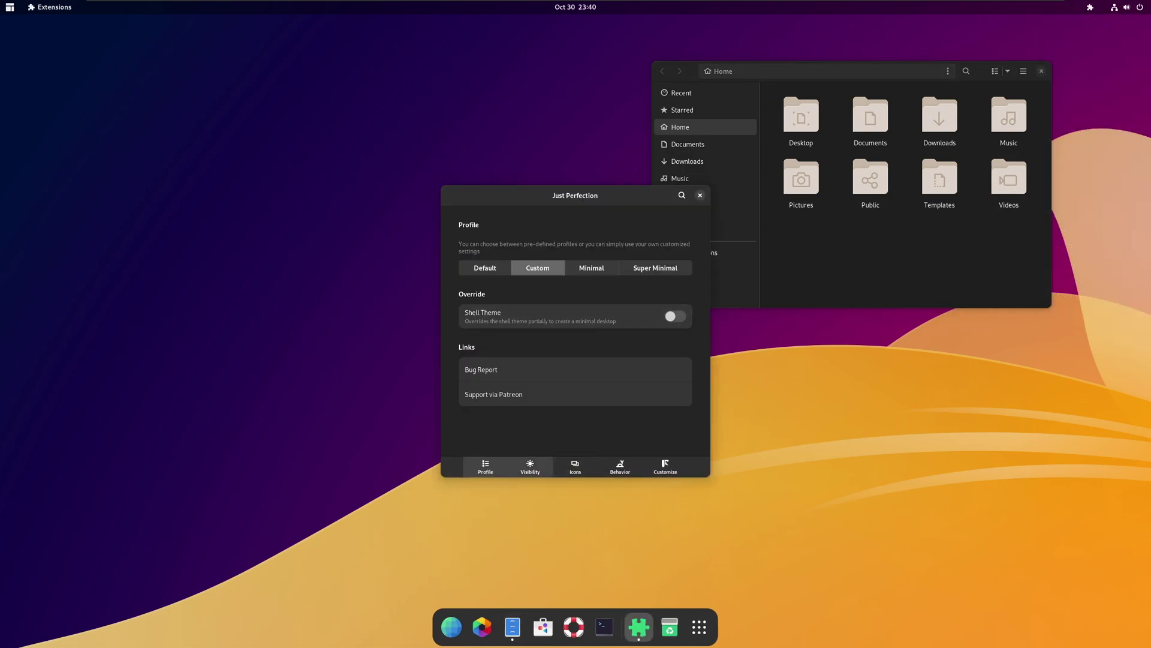
Step: Turn off the App Menu in Just Perfection's visibility settings and look through the remaining options
{"action": "left_click", "coordinate": [530, 467]}
{"action": "left_click", "coordinate": [674, 321]}
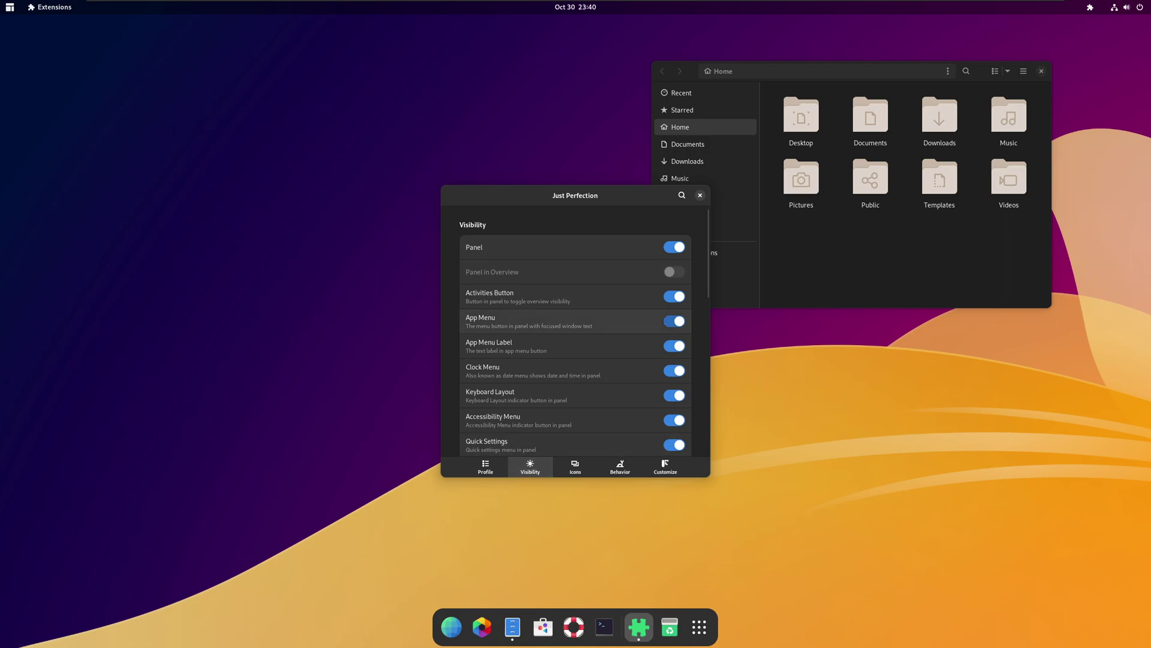
{"action": "scroll", "coordinate": [674, 321], "scroll_direction": "down", "scroll_amount": 5}
{"action": "scroll", "coordinate": [575, 330], "scroll_direction": "down", "scroll_amount": 4}
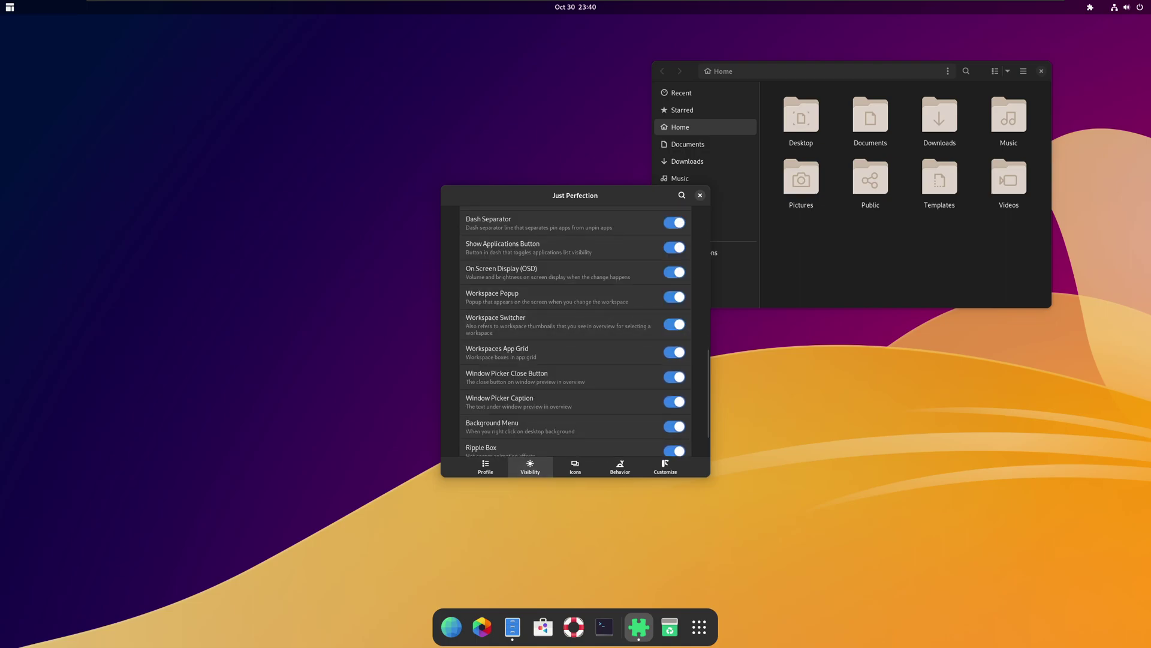
Step: In Just Perfection's customization settings, set the panel icon size to 3px and the panel button padding size to 0px
{"action": "left_click", "coordinate": [665, 466]}
{"action": "scroll", "coordinate": [575, 331], "scroll_direction": "down", "scroll_amount": 1}
{"action": "scroll", "coordinate": [575, 331], "scroll_direction": "up", "scroll_amount": 1}
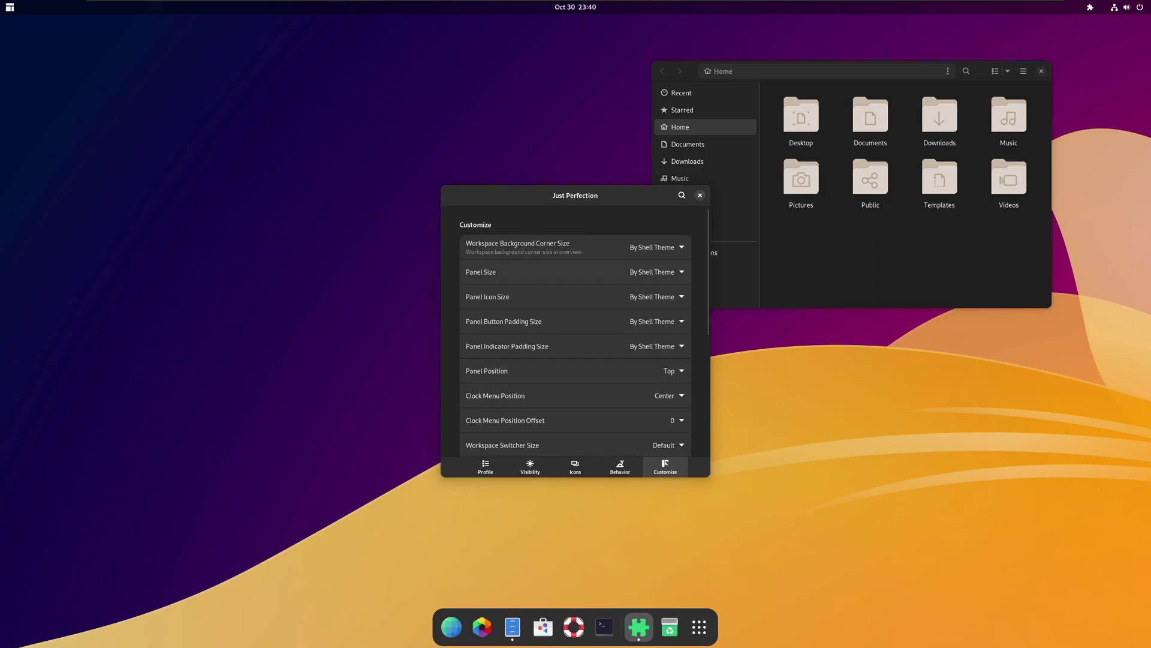
{"action": "left_click", "coordinate": [672, 297]}
{"action": "left_click", "coordinate": [682, 365]}
{"action": "left_click", "coordinate": [671, 321]}
{"action": "left_click", "coordinate": [678, 357]}
Step: Set the clock menu position to Right with a position offset of 9
{"action": "scroll", "coordinate": [671, 360], "scroll_direction": "down", "scroll_amount": 2}
{"action": "left_click", "coordinate": [671, 334]}
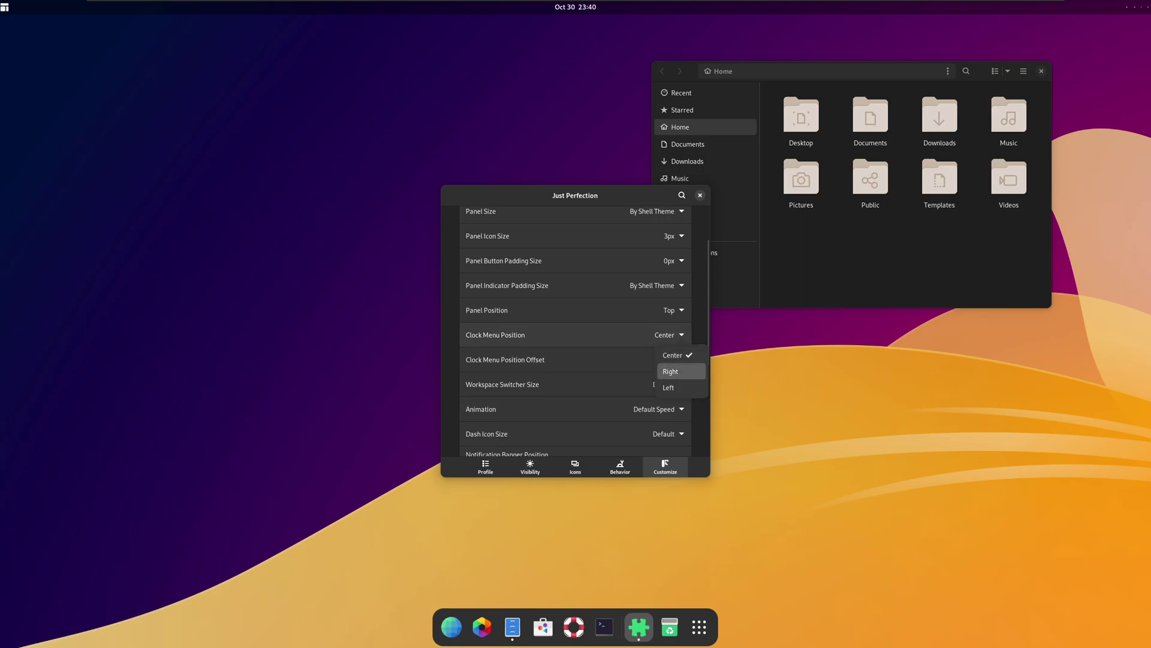
{"action": "left_click", "coordinate": [677, 371]}
{"action": "left_click", "coordinate": [672, 359]}
{"action": "left_click", "coordinate": [665, 525]}
Step: Set the dash icon size to 32px and close the Just Perfection preferences
{"action": "scroll", "coordinate": [599, 360], "scroll_direction": "down", "scroll_amount": 3}
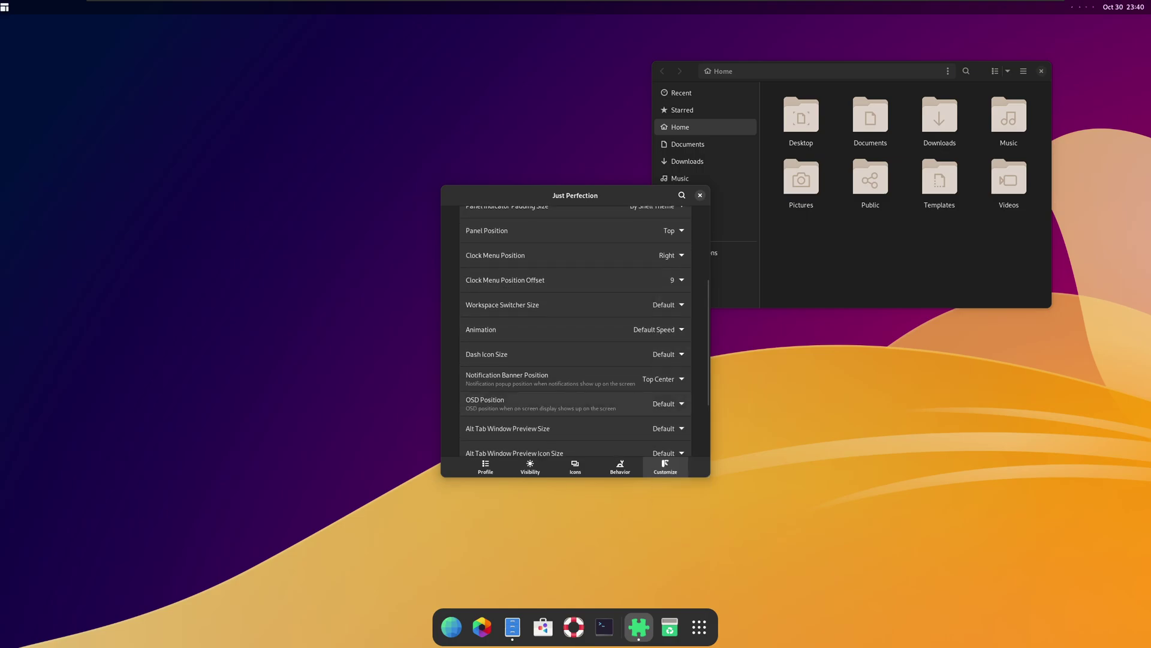
{"action": "left_click", "coordinate": [671, 324]}
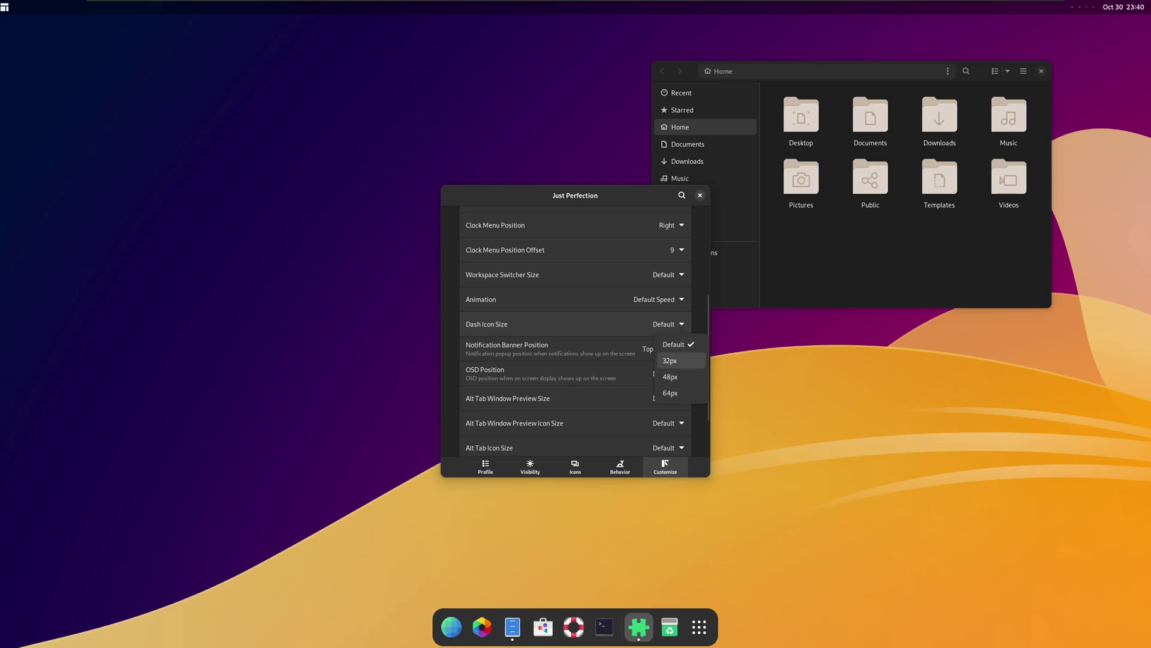
{"action": "left_click", "coordinate": [681, 377]}
{"action": "scroll", "coordinate": [575, 329], "scroll_direction": "down", "scroll_amount": 2}
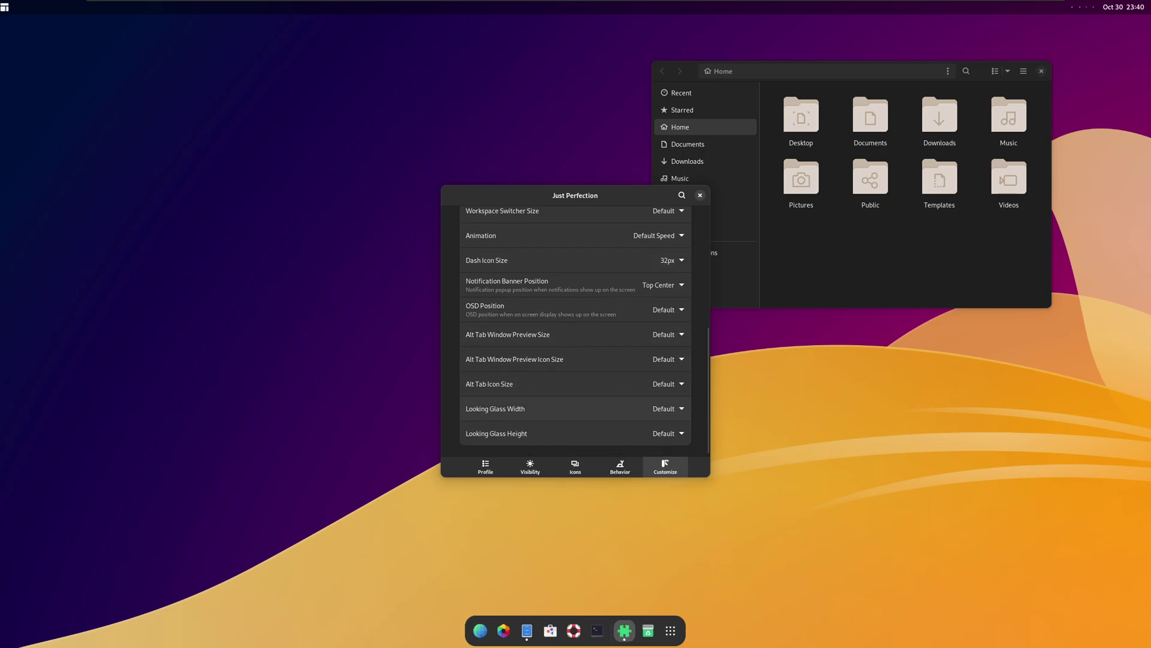
{"action": "left_click", "coordinate": [700, 195]}
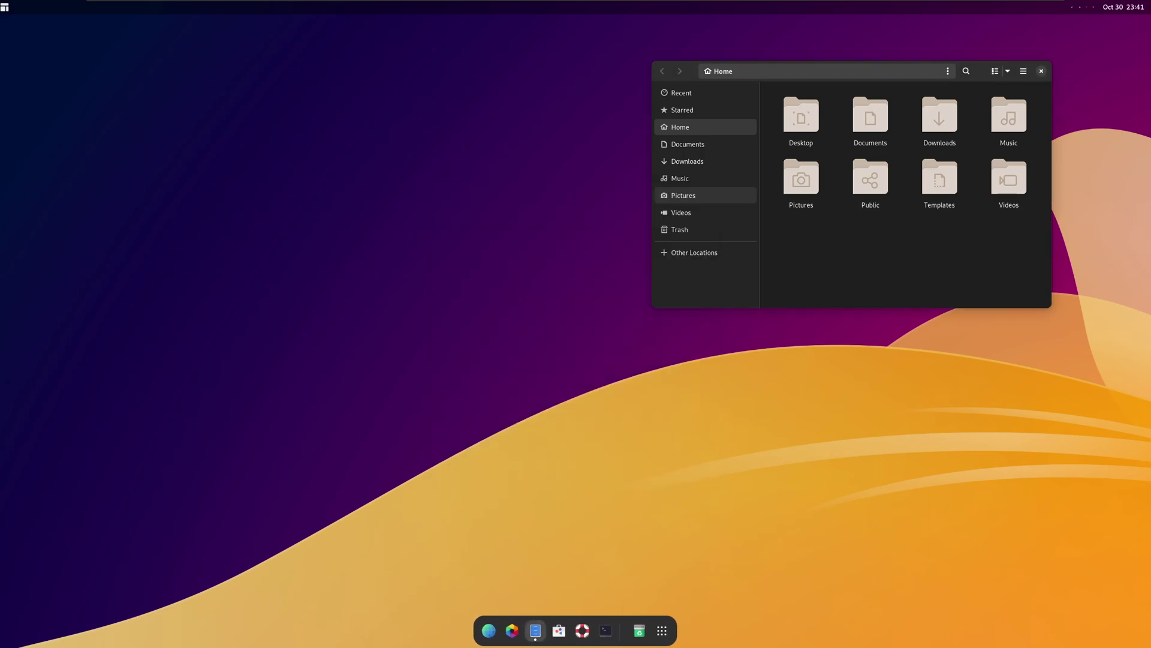
Step: Disable Just Perfection from the extension list and enable it again to compare the panel layouts
{"action": "left_click", "coordinate": [1087, 7]}
{"action": "left_click", "coordinate": [1072, 6]}
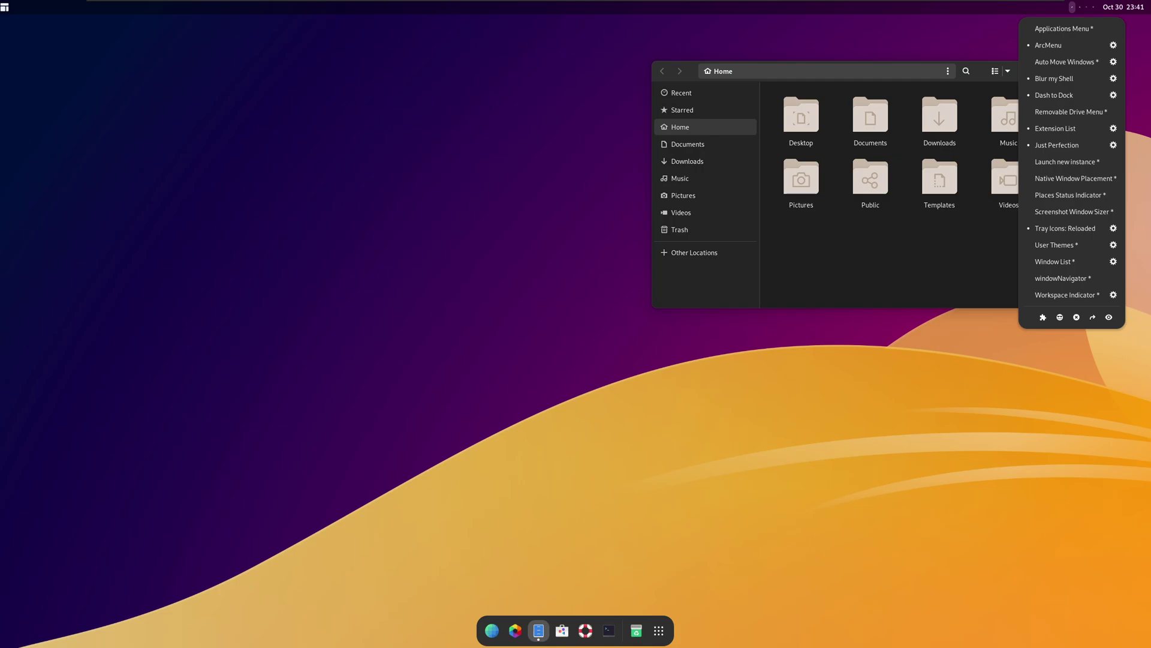
{"action": "left_click", "coordinate": [1059, 145]}
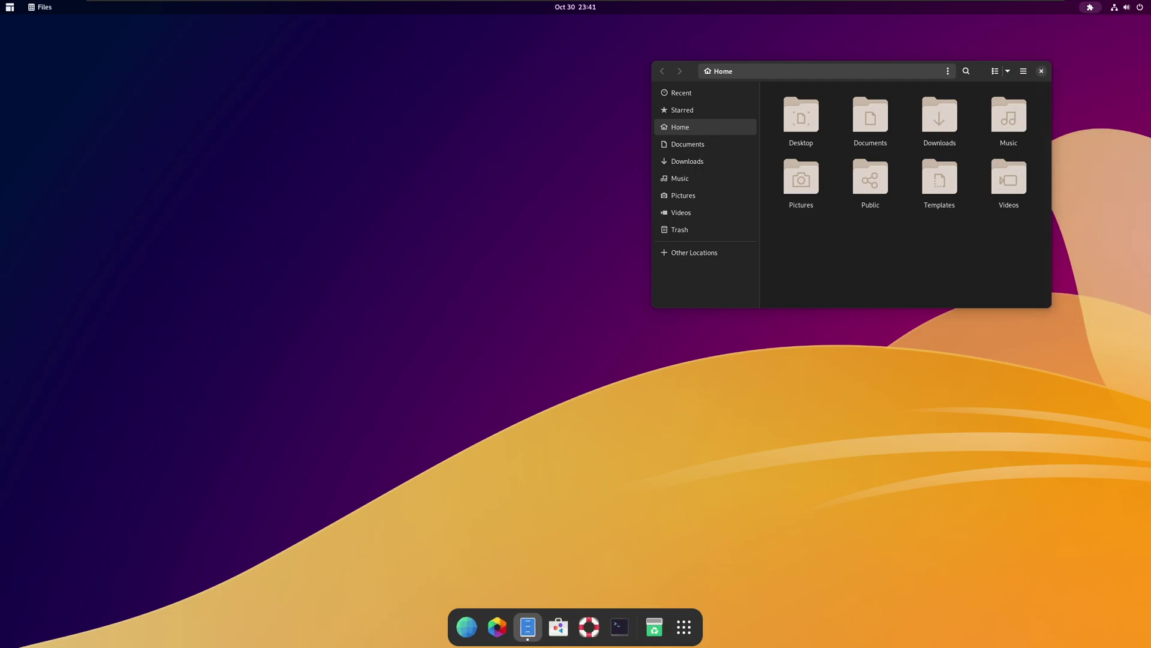
{"action": "left_click", "coordinate": [1091, 7]}
{"action": "left_click", "coordinate": [1076, 145]}
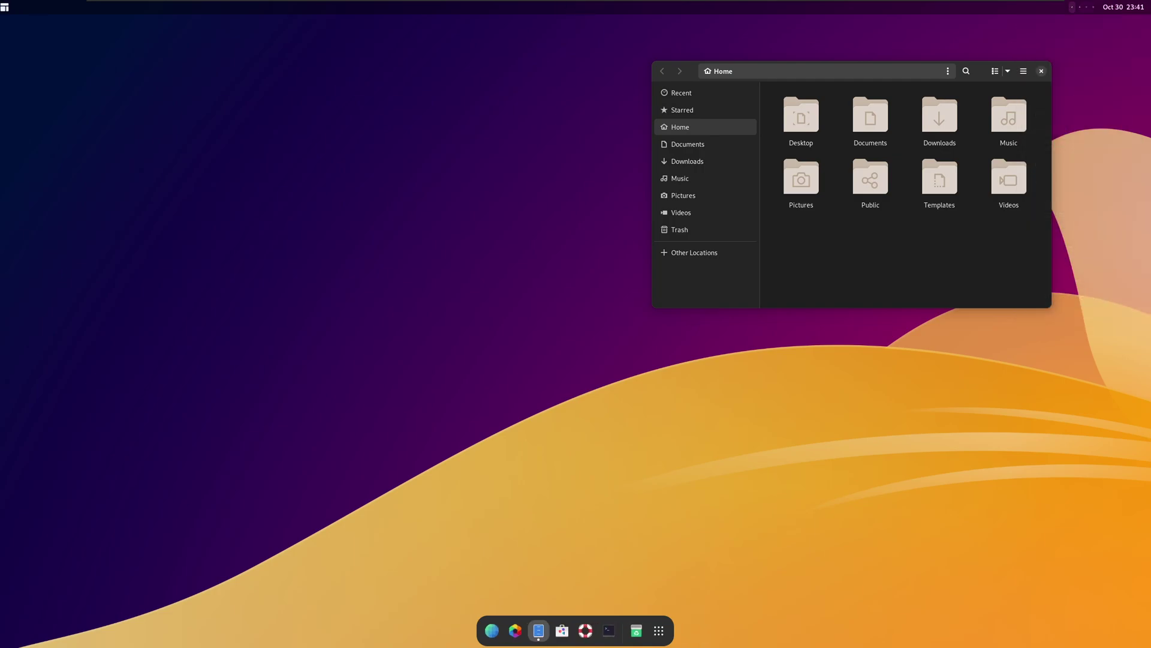
Step: Open the Tray Icons: Reloaded preferences and set the tray icons limit to 8
{"action": "left_click", "coordinate": [1087, 6]}
{"action": "mouse_move", "coordinate": [1072, 7]}
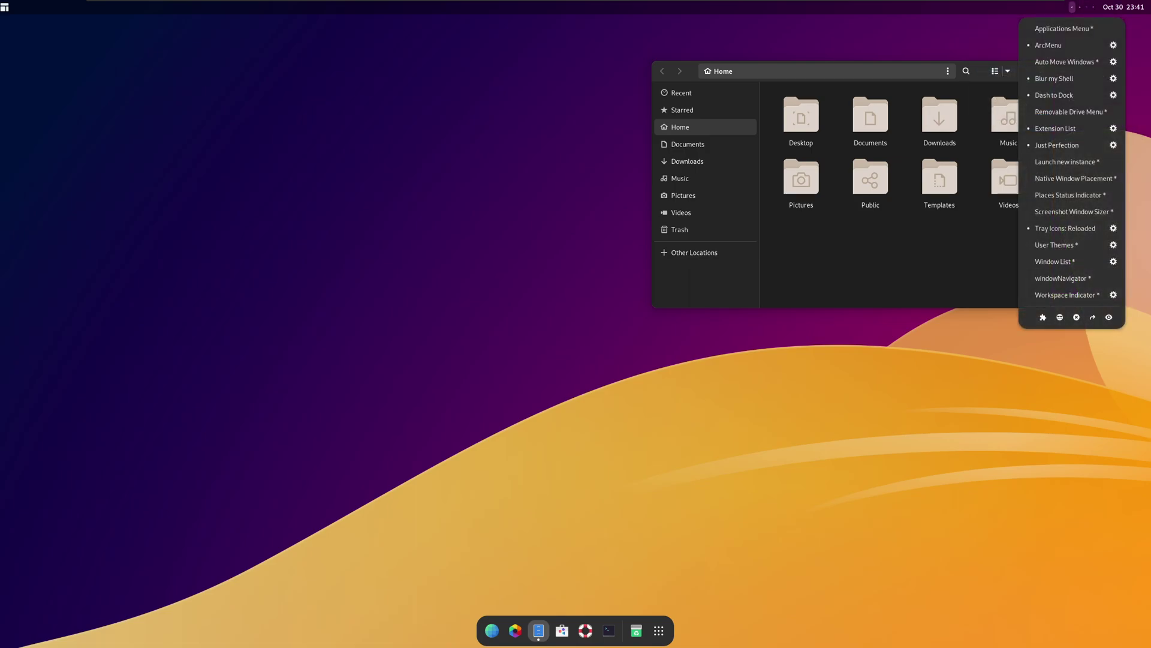
{"action": "left_click", "coordinate": [1113, 228]}
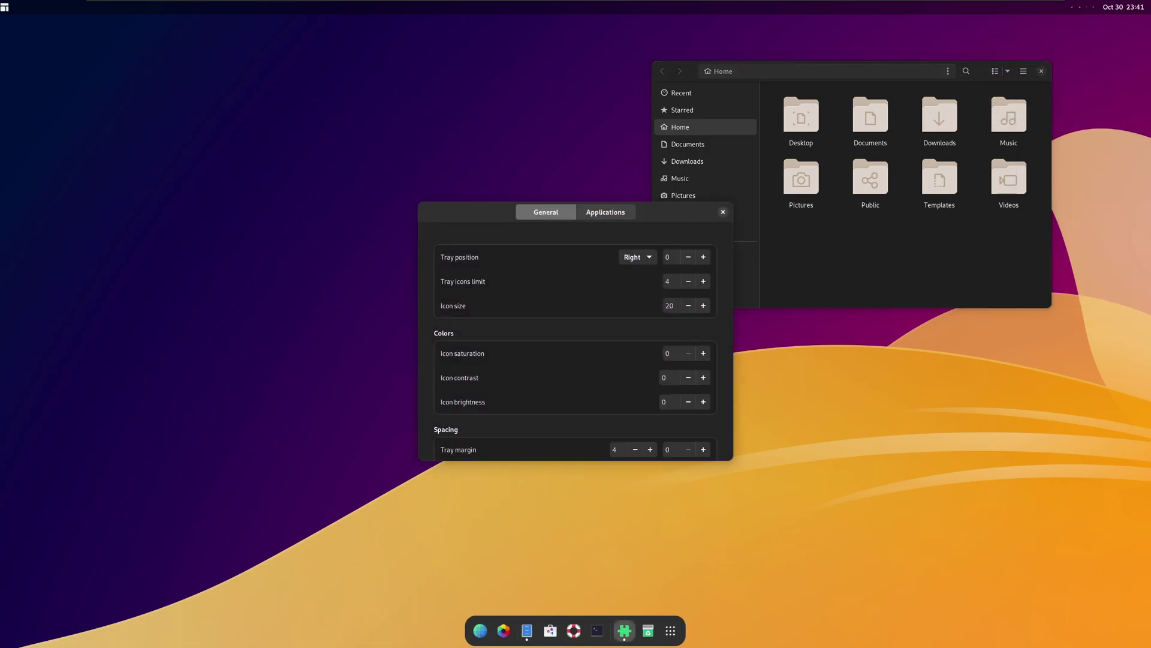
{"action": "left_click", "coordinate": [688, 281]}
{"action": "left_click", "coordinate": [688, 281]}
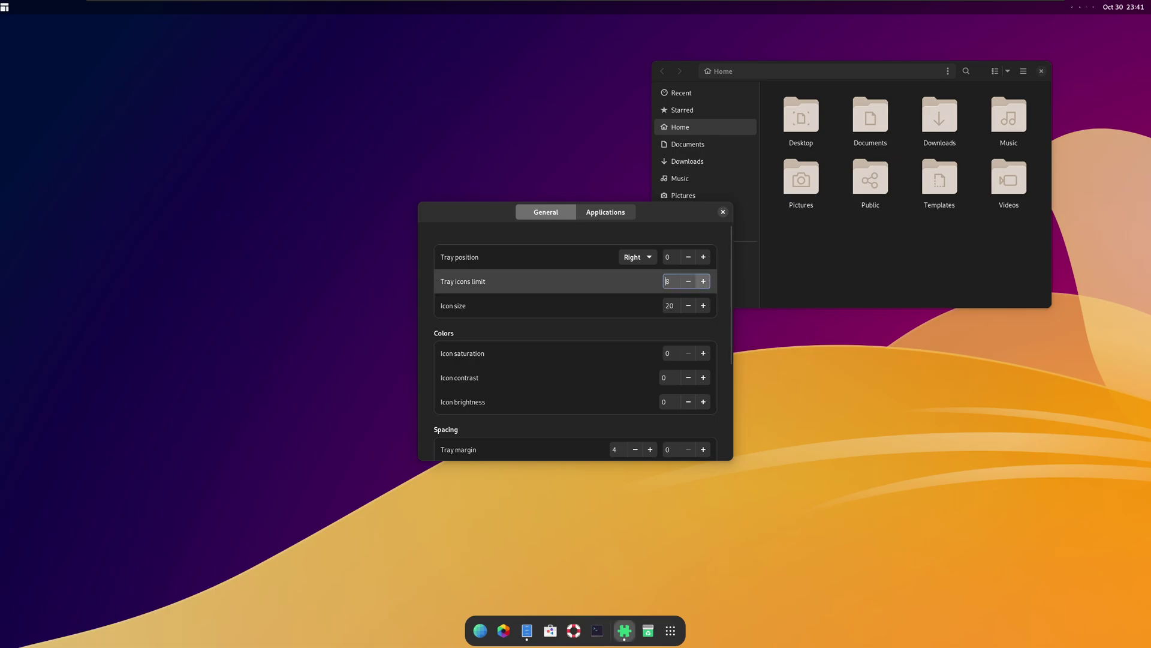
Step: Set the first tray margin value to 0 in the Tray Icons: Reloaded spacing settings
{"action": "left_click", "coordinate": [635, 449]}
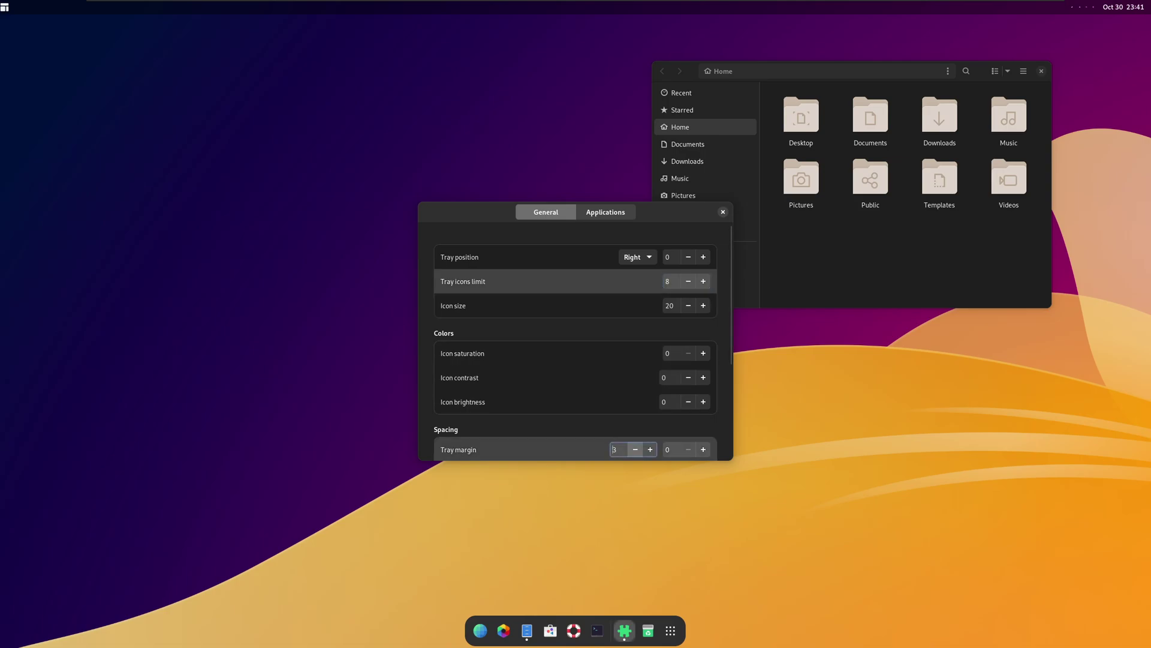
{"action": "left_click", "coordinate": [636, 449]}
{"action": "left_click", "coordinate": [635, 449]}
{"action": "left_click", "coordinate": [635, 449]}
{"action": "scroll", "coordinate": [575, 336], "scroll_direction": "down", "scroll_amount": 5}
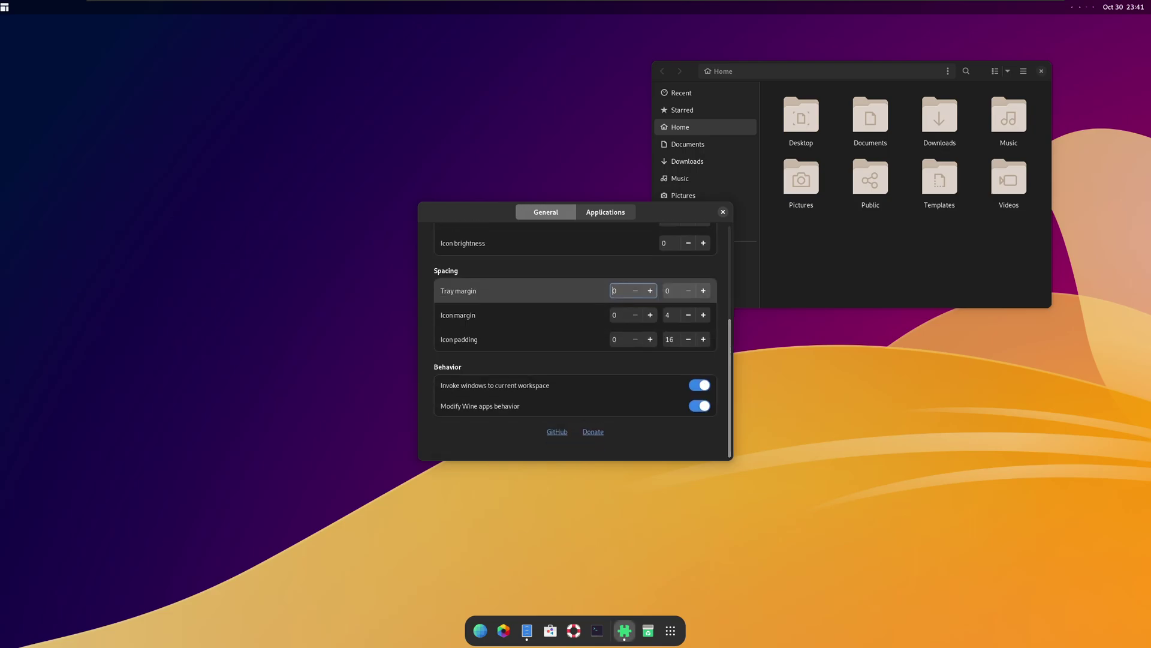
Step: Set the second icon margin and icon padding values to 0 and close the Tray Icons: Reloaded preferences
{"action": "left_click", "coordinate": [688, 315]}
{"action": "left_click", "coordinate": [688, 315]}
{"action": "left_click", "coordinate": [688, 315]}
{"action": "left_click", "coordinate": [688, 314]}
{"action": "left_click", "coordinate": [688, 339]}
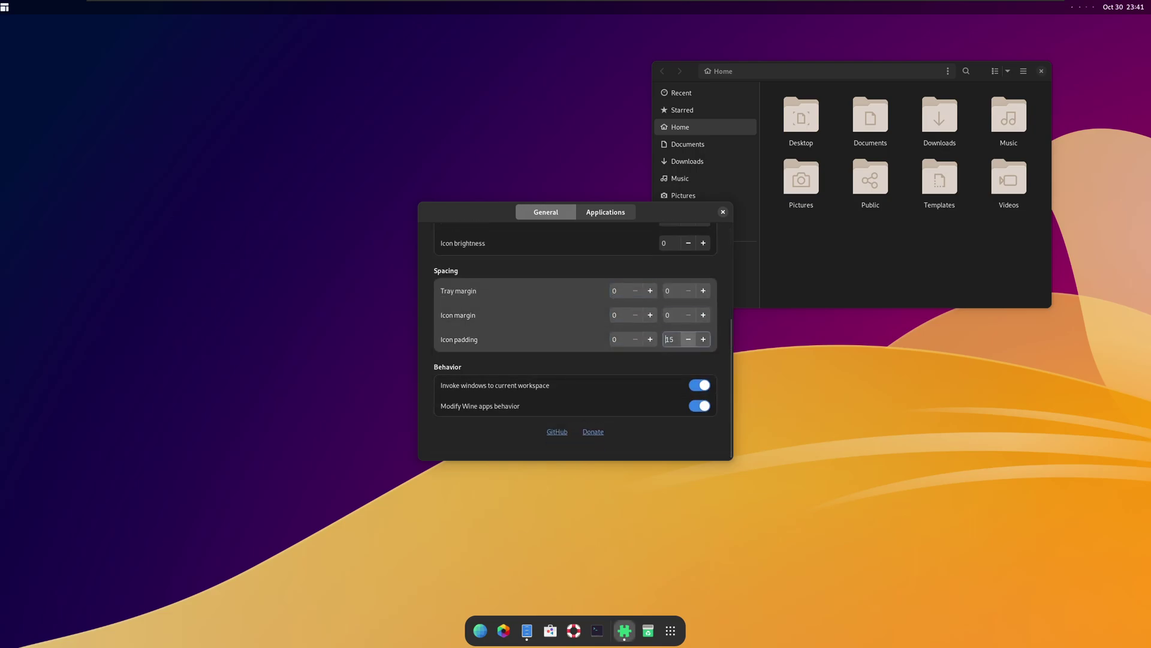
{"action": "left_click", "coordinate": [688, 338]}
{"action": "left_click", "coordinate": [688, 339]}
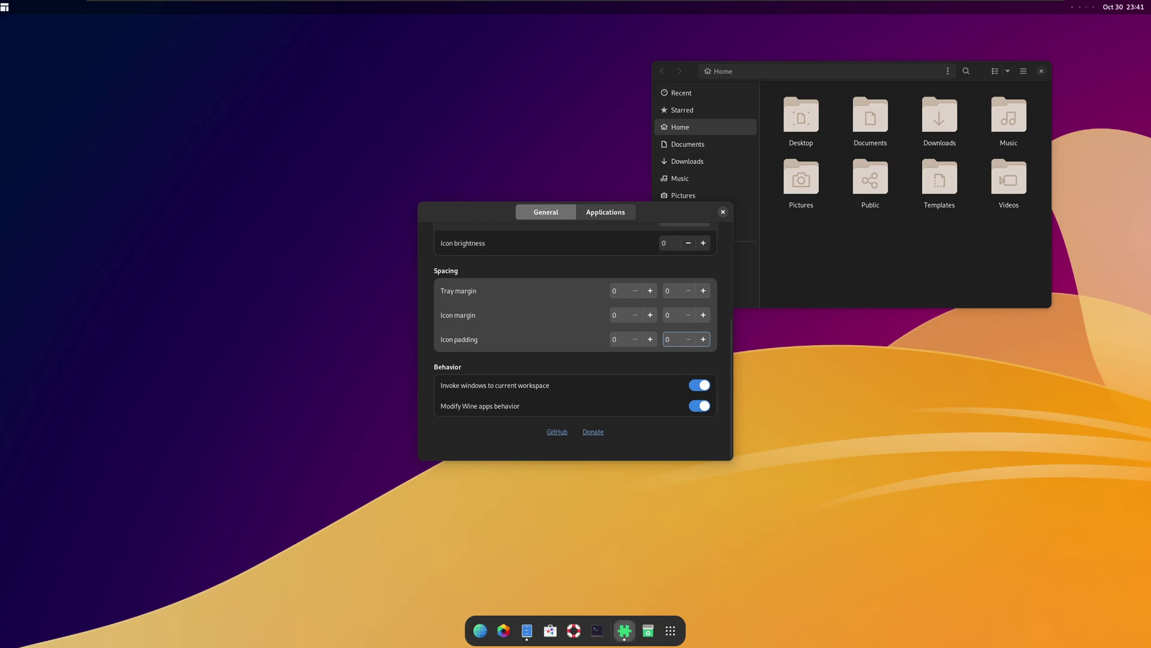
{"action": "left_click", "coordinate": [723, 211]}
Step: Open the Customize page of the Just Perfection preferences from the extension list
{"action": "left_click", "coordinate": [1086, 7]}
{"action": "left_click", "coordinate": [1087, 6]}
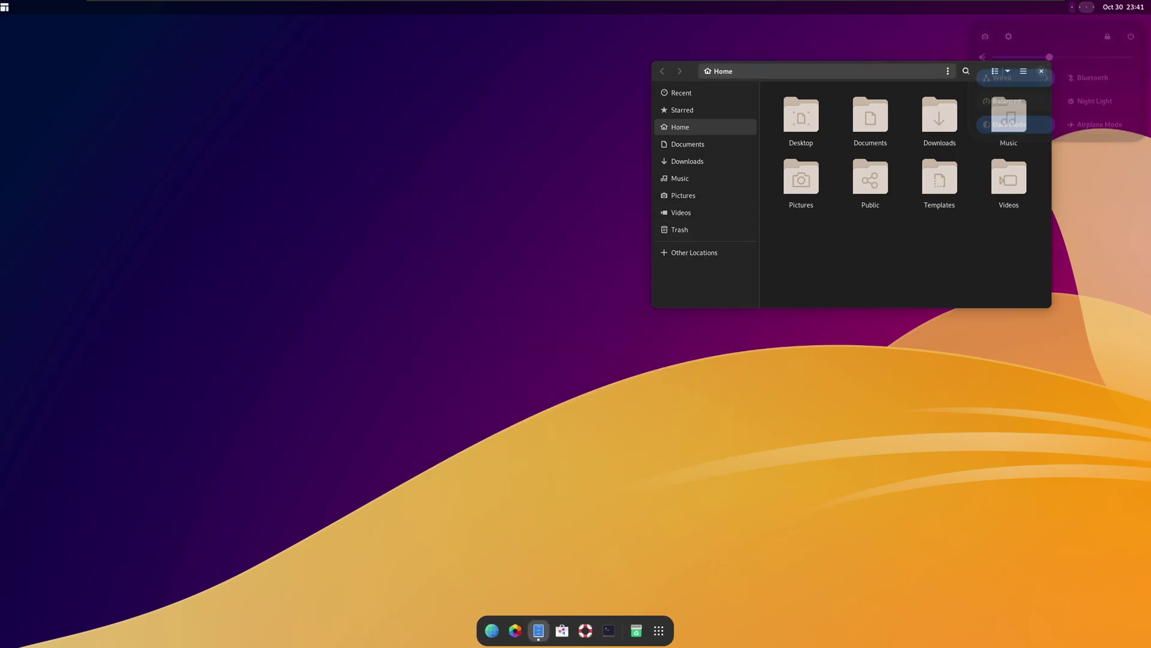
{"action": "left_click", "coordinate": [1072, 7]}
{"action": "mouse_move", "coordinate": [1087, 7]}
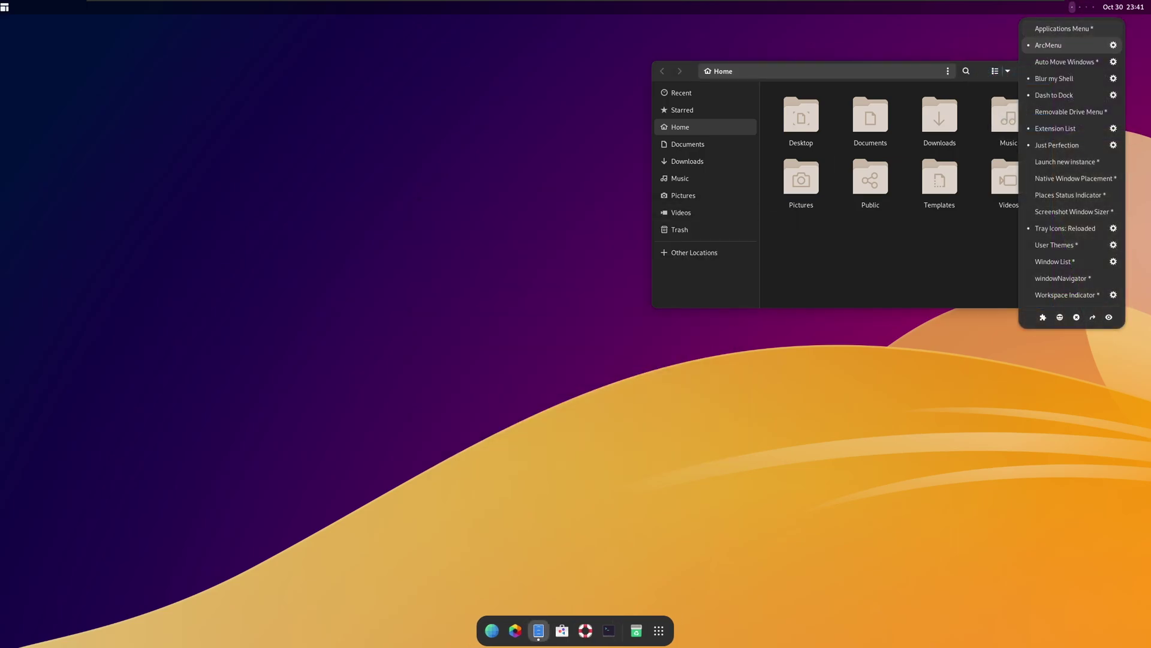
{"action": "left_click", "coordinate": [1113, 146]}
{"action": "left_click", "coordinate": [665, 467]}
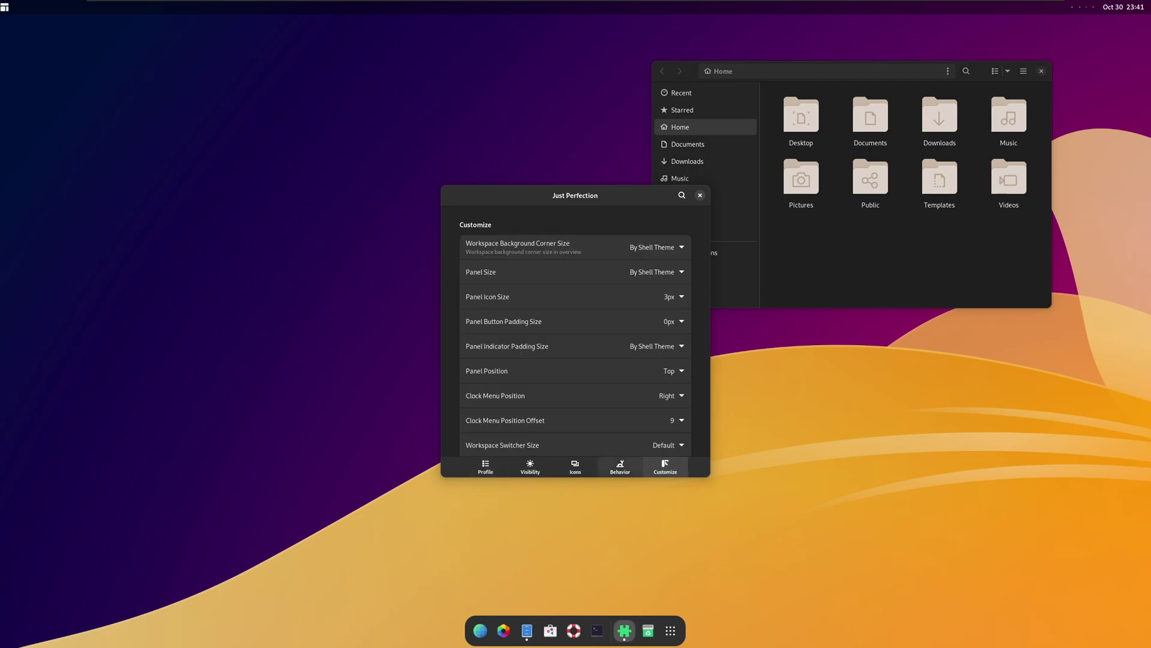
Step: Try a panel button padding size of 1px and reset it to By Shell Theme
{"action": "left_click", "coordinate": [671, 321]}
{"action": "left_click", "coordinate": [666, 373]}
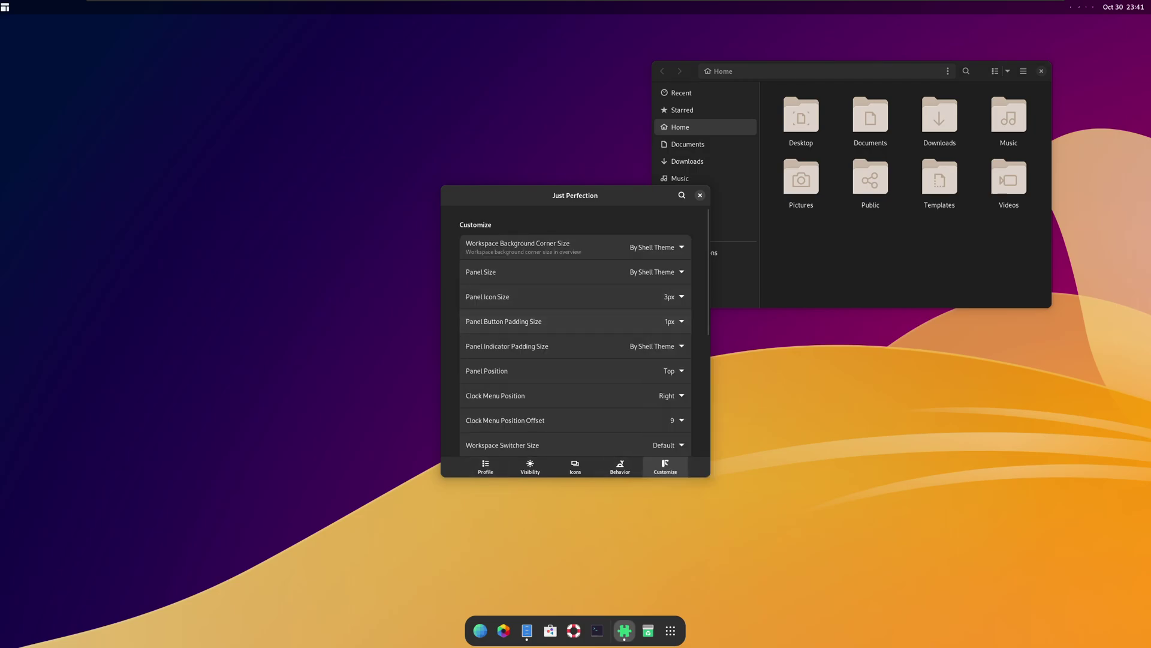
{"action": "left_click", "coordinate": [672, 322]}
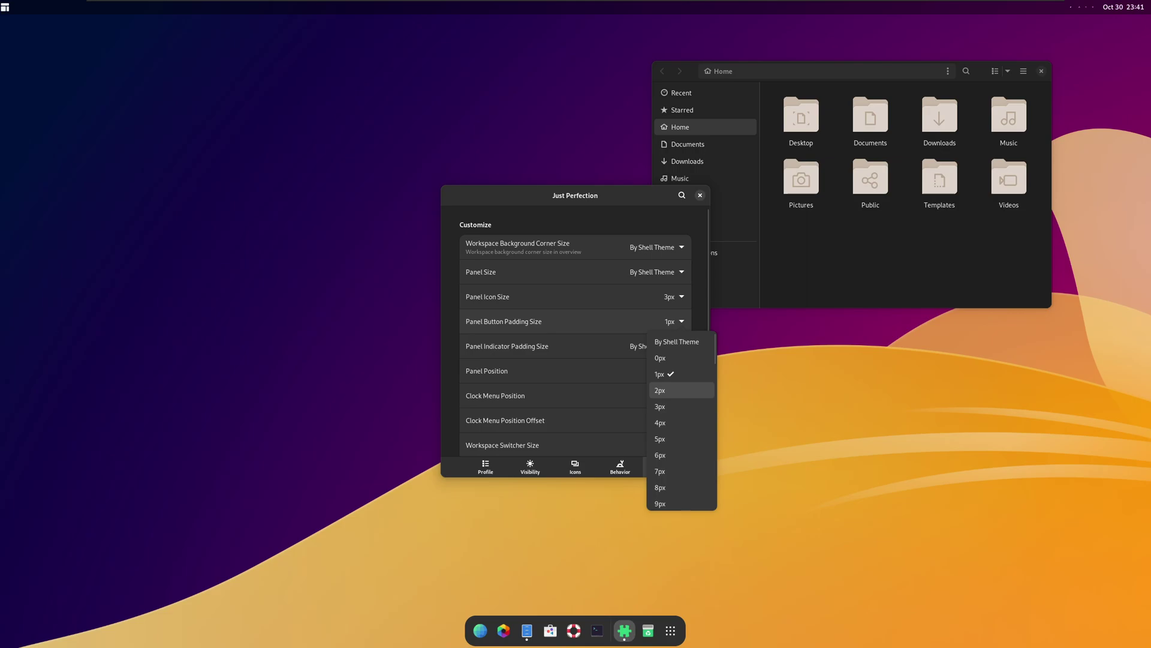
{"action": "left_click", "coordinate": [671, 340]}
Step: Set the panel icon size to By Shell Theme and panel button padding size to 0px, and close the Just Perfection preferences
{"action": "left_click", "coordinate": [671, 296]}
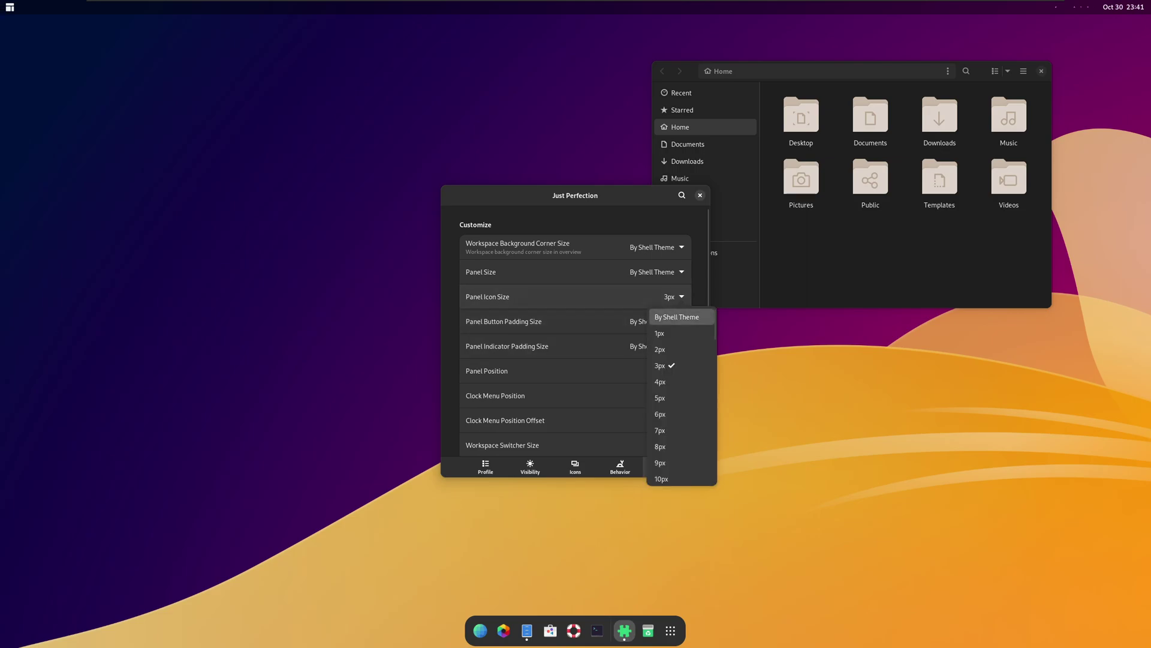
{"action": "left_click", "coordinate": [672, 314]}
{"action": "left_click", "coordinate": [672, 321]}
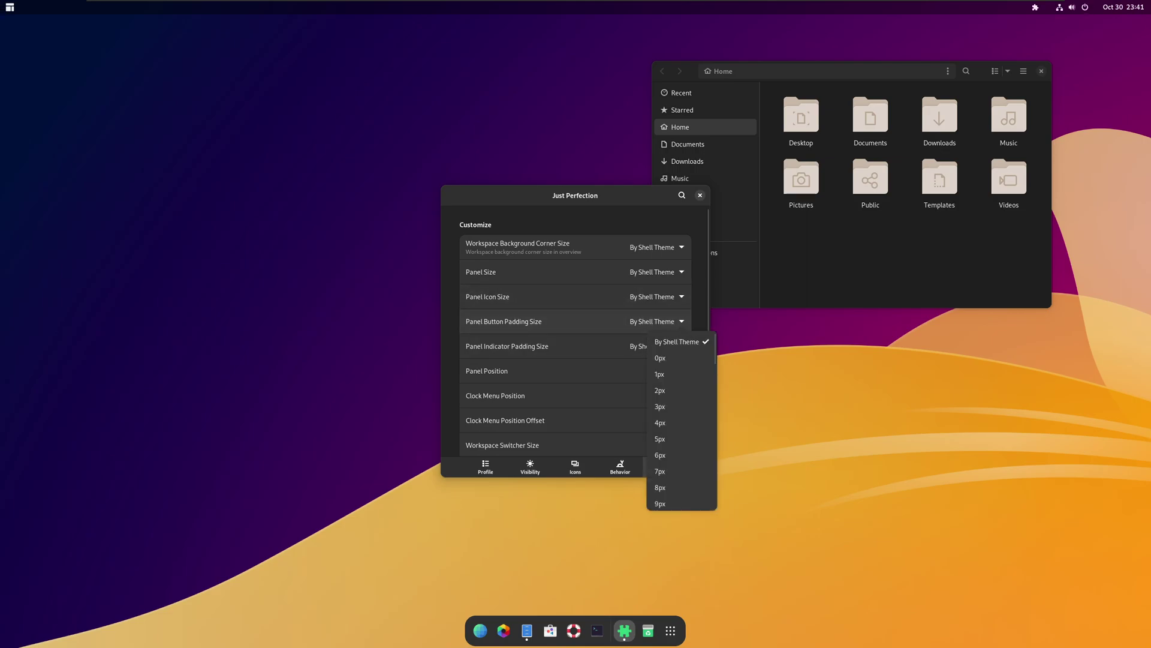
{"action": "left_click", "coordinate": [665, 357]}
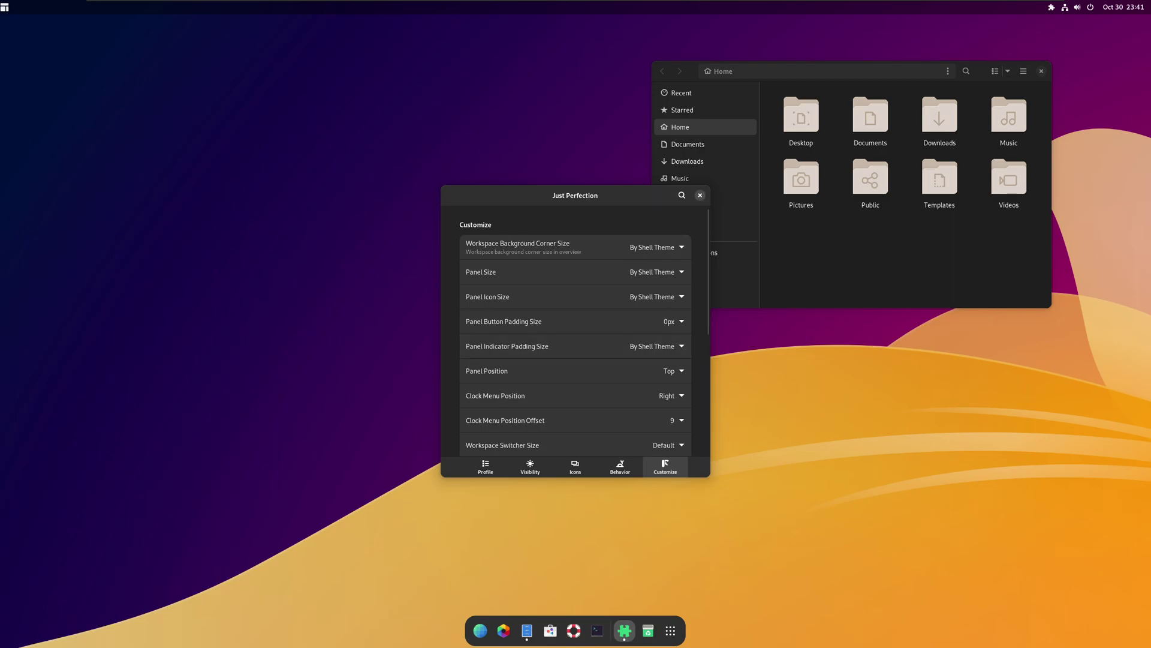
{"action": "left_click", "coordinate": [700, 195]}
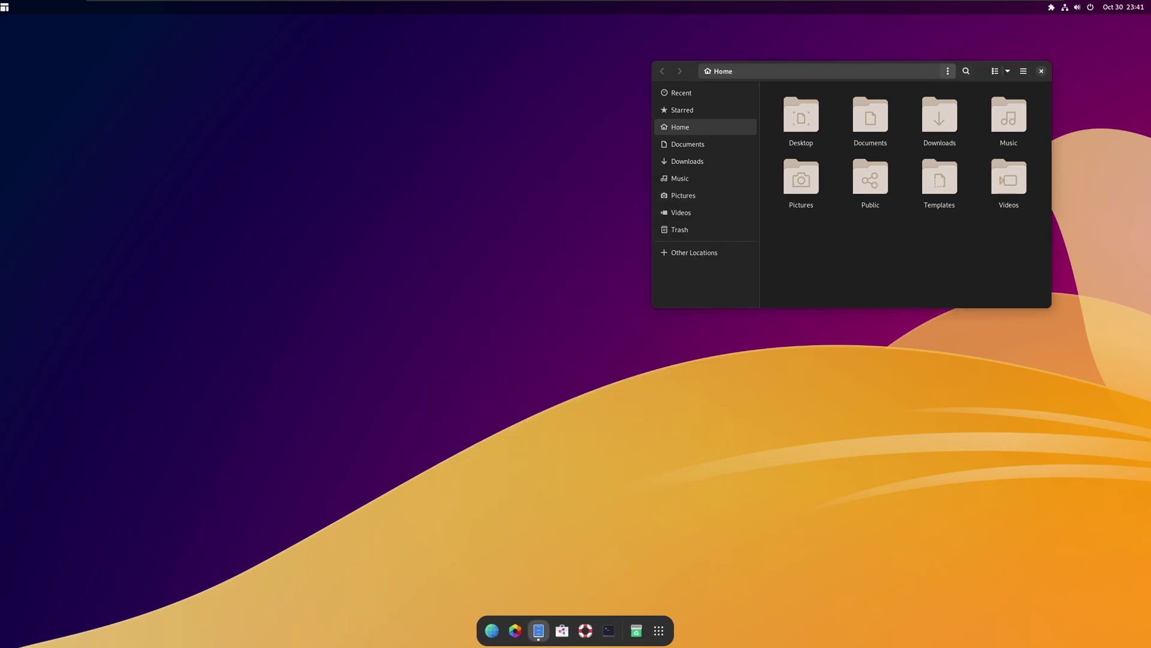
Step: Close the Files window and open ArcMenu's Button Settings
{"action": "left_click_drag", "start_coordinate": [981, 70], "coordinate": [482, 166]}
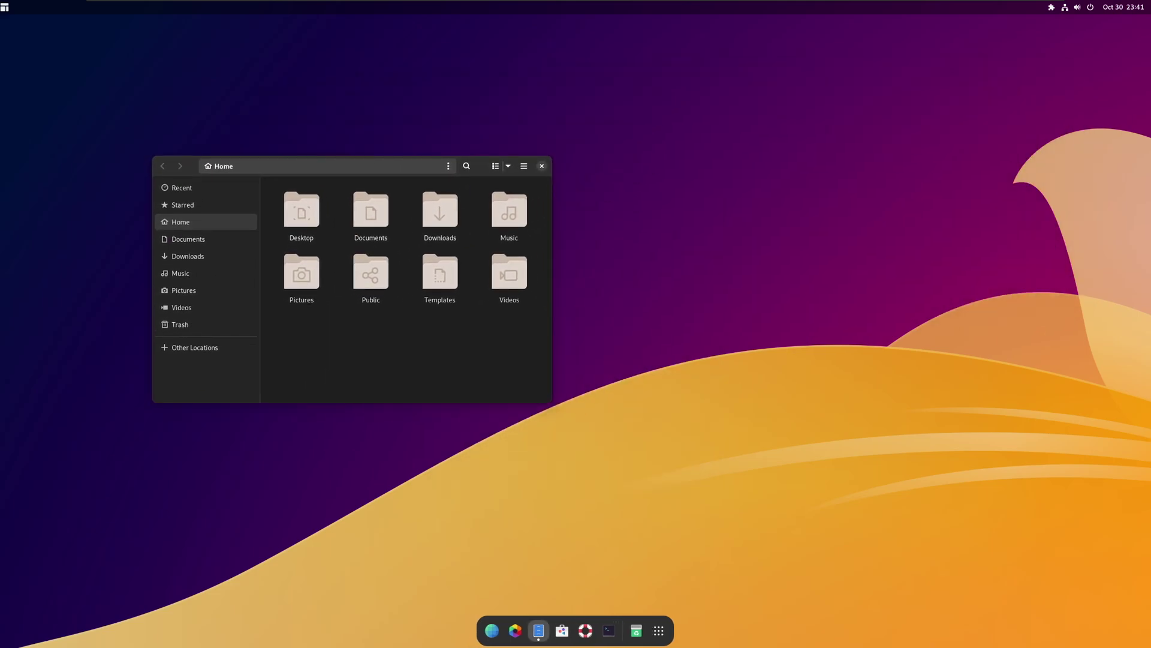
{"action": "key", "text": "alt+F4"}
{"action": "right_click", "coordinate": [5, 7]}
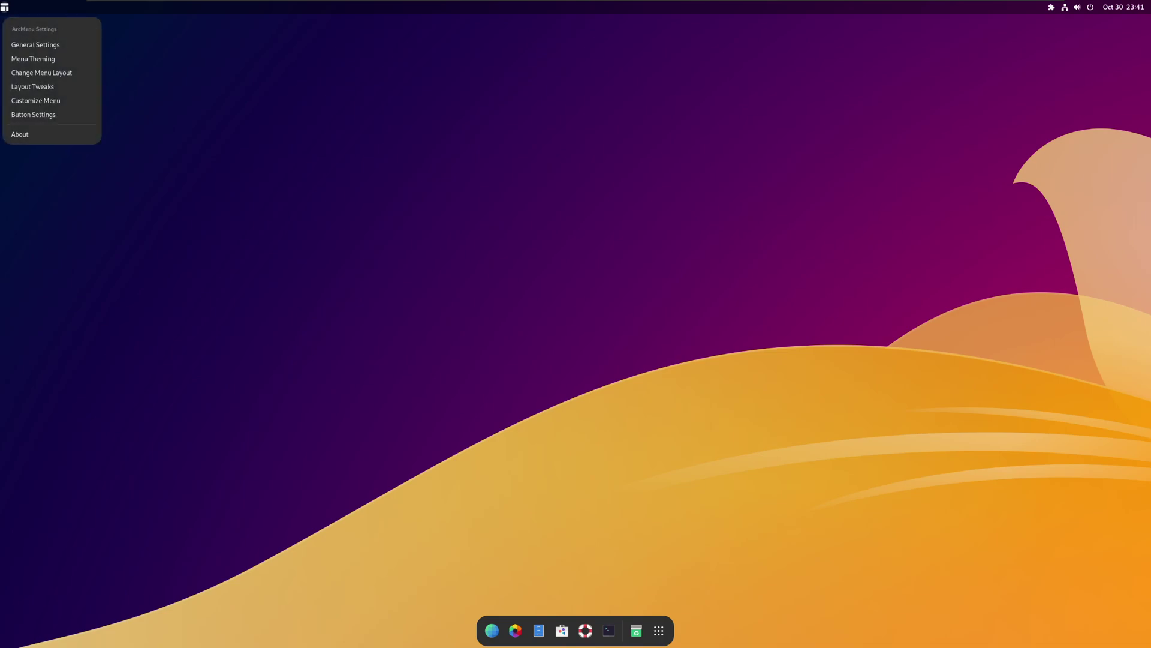
{"action": "key", "text": "Down"}
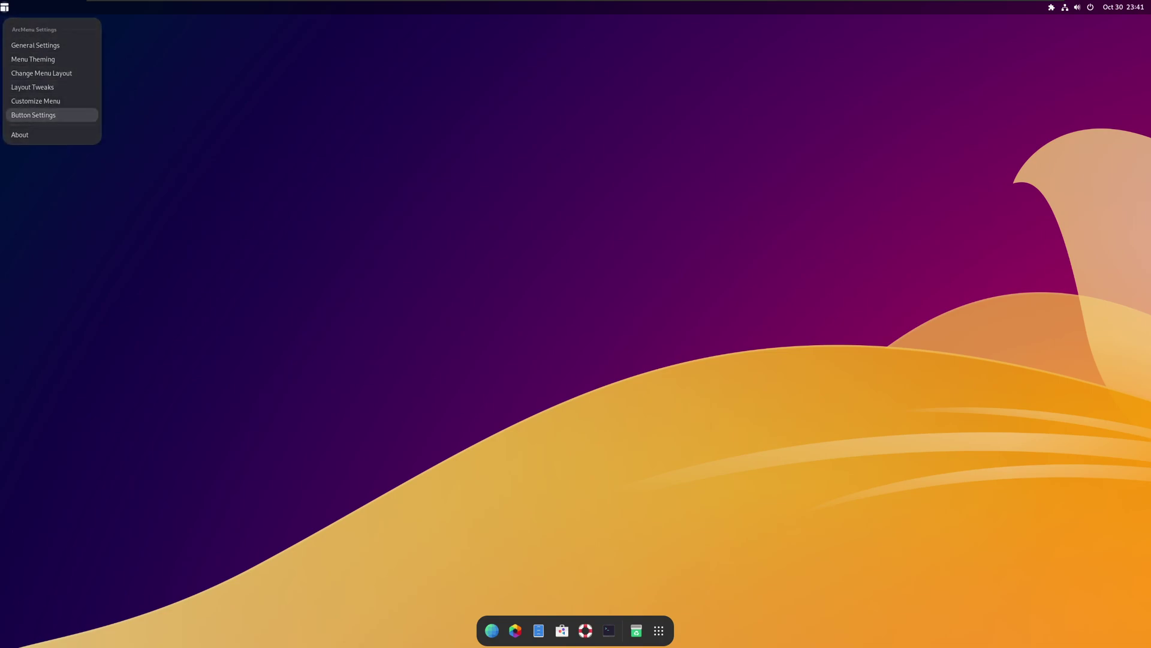
{"action": "key", "text": "Return"}
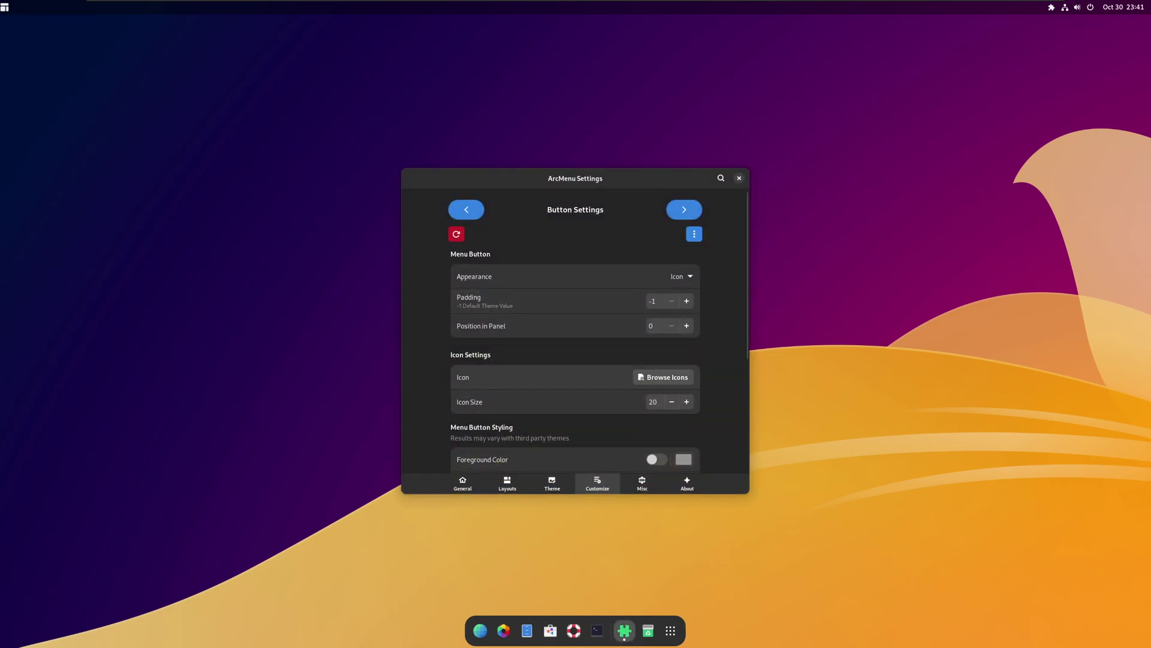
Step: Browse the distro and ArcMenu icons for the menu button and try the curved, pointed A-shaped icon
{"action": "left_click", "coordinate": [662, 376]}
{"action": "left_click", "coordinate": [575, 250]}
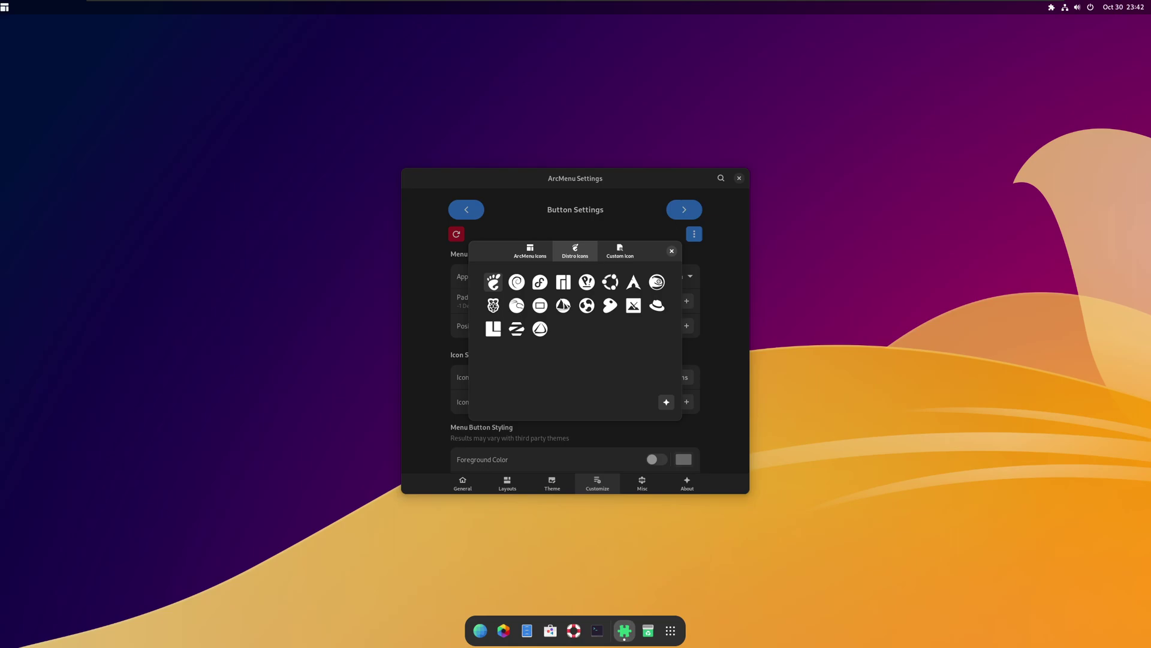
{"action": "left_click", "coordinate": [530, 251]}
{"action": "scroll", "coordinate": [574, 340], "scroll_direction": "down", "scroll_amount": 3}
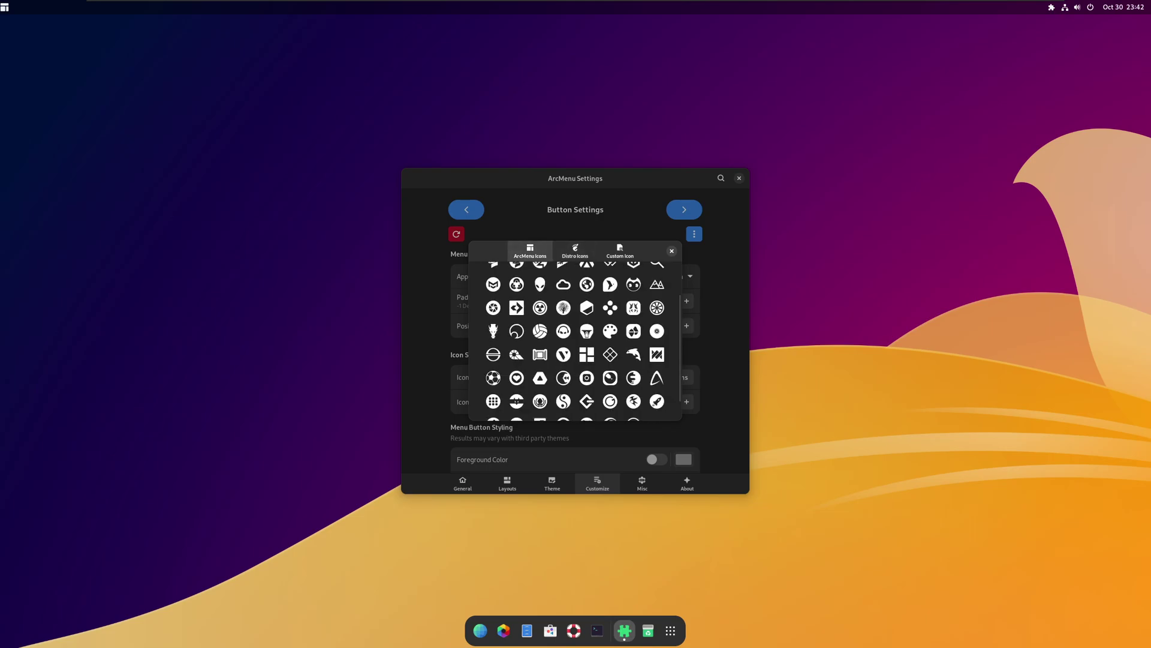
{"action": "left_click", "coordinate": [657, 353]}
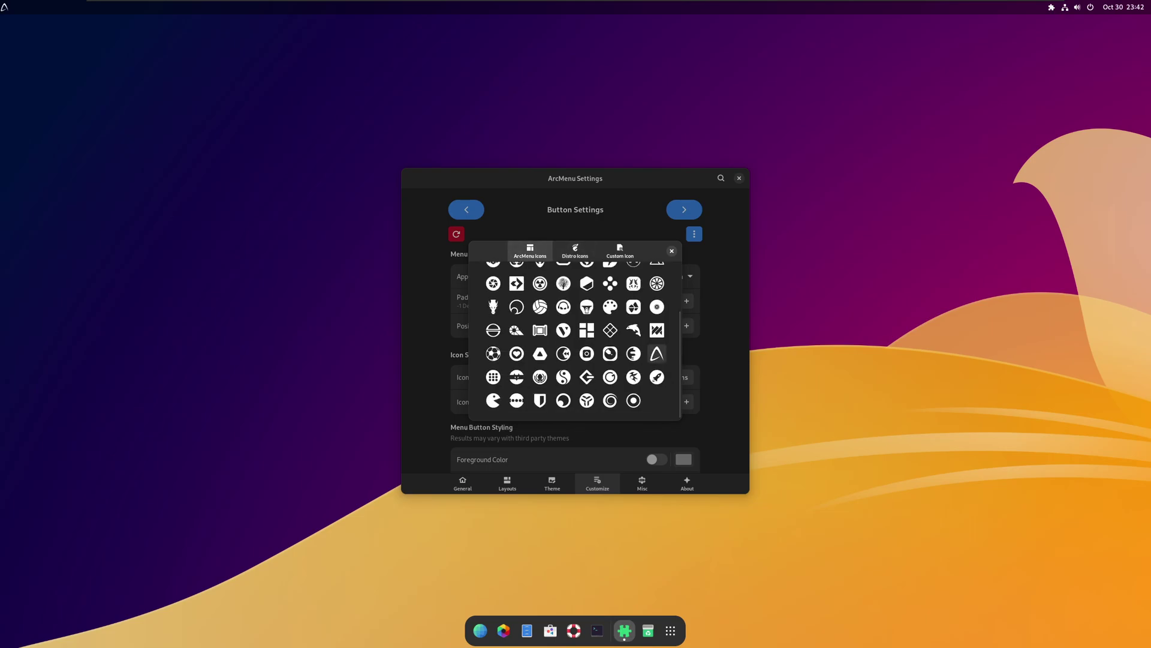
Step: Change the menu button icon to the round V icon and close the ArcMenu settings
{"action": "scroll", "coordinate": [576, 341], "scroll_direction": "up", "scroll_amount": 2}
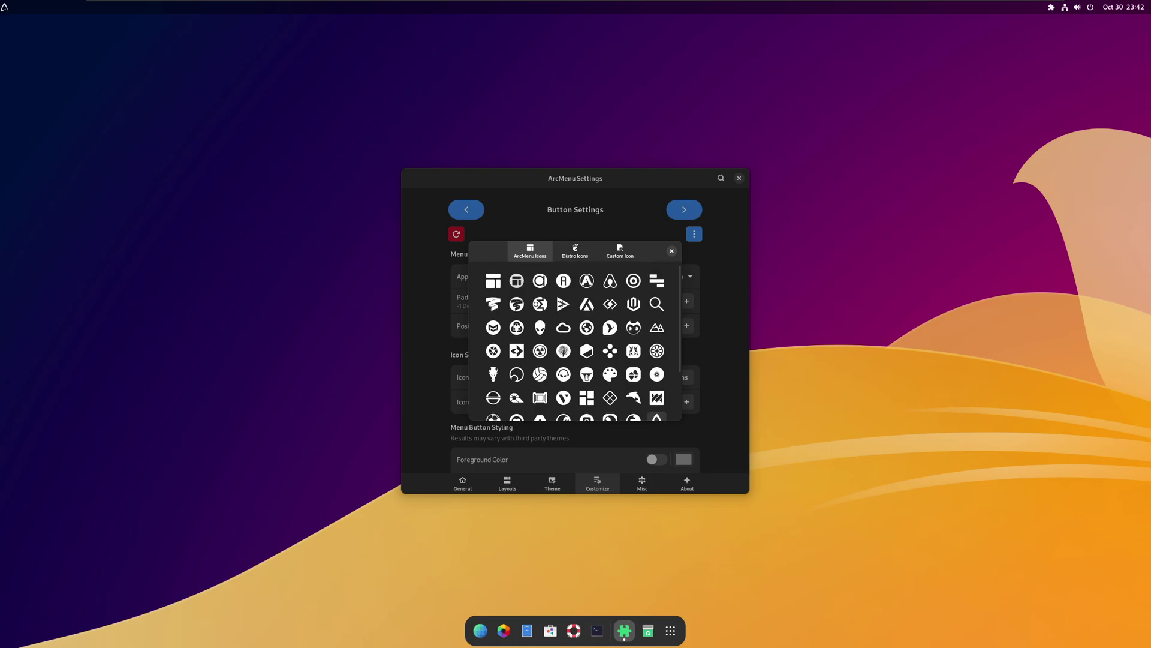
{"action": "scroll", "coordinate": [575, 342], "scroll_direction": "down", "scroll_amount": 2}
{"action": "scroll", "coordinate": [576, 341], "scroll_direction": "up", "scroll_amount": 2}
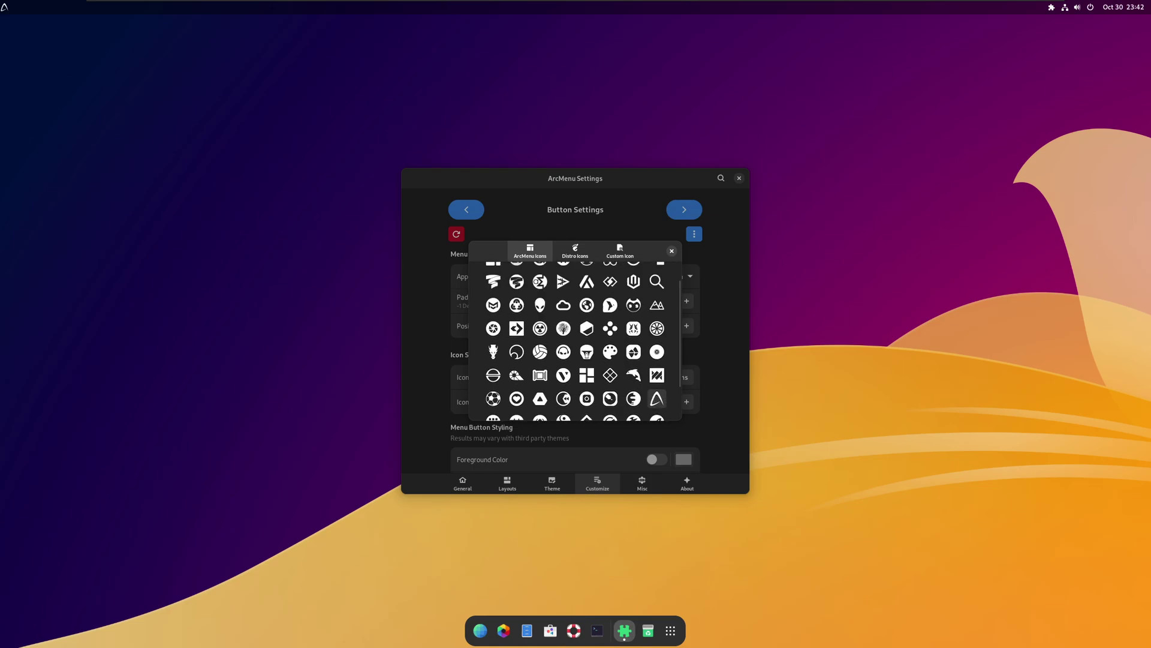
{"action": "scroll", "coordinate": [576, 341], "scroll_direction": "down", "scroll_amount": 2}
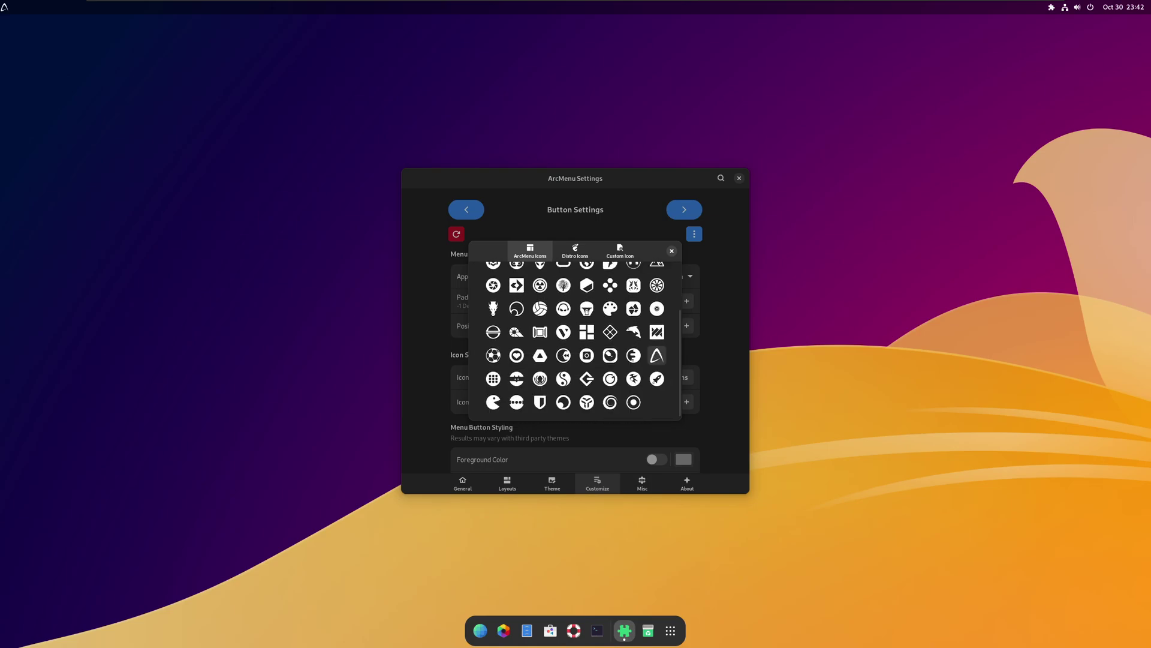
{"action": "left_click", "coordinate": [563, 332]}
{"action": "left_click", "coordinate": [671, 251]}
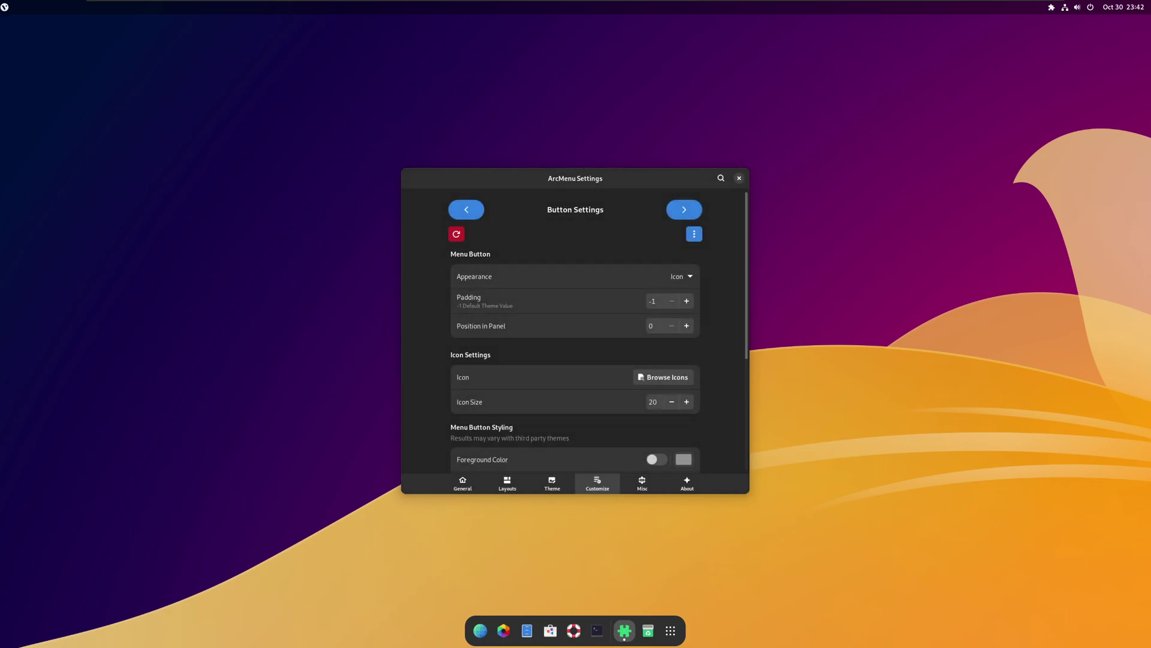
{"action": "left_click", "coordinate": [739, 179]}
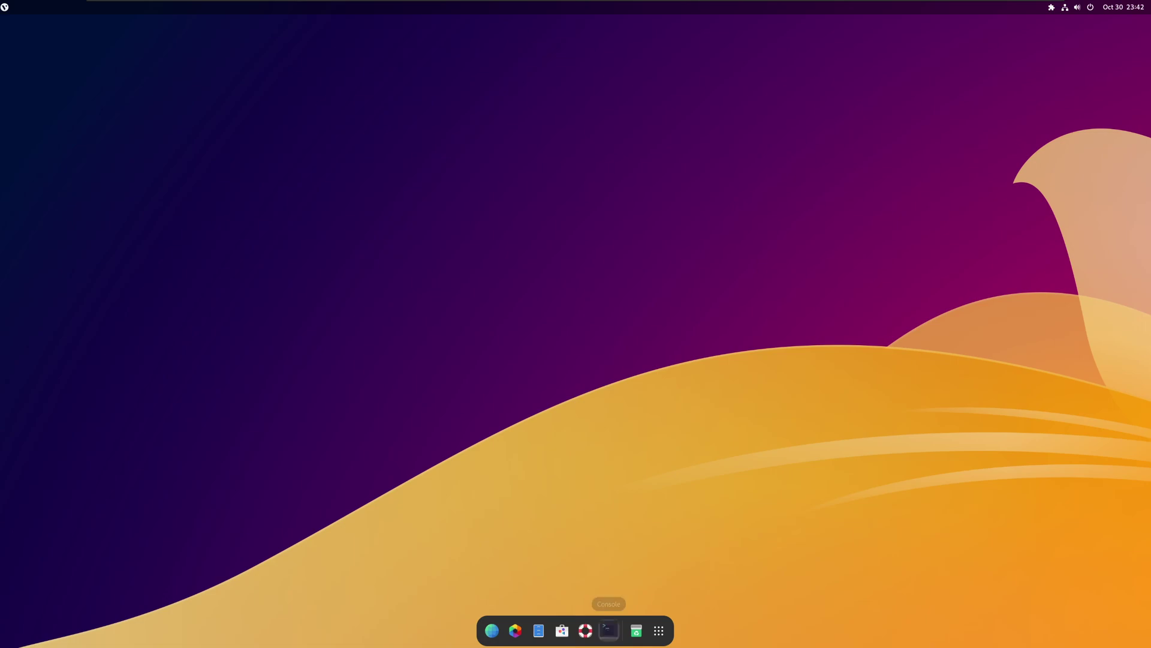
Step: Try to install Discord by running "sudo apt install discord" in Console and entering the account password
{"action": "left_click", "coordinate": [609, 630]}
{"action": "type", "text": "sudo"}
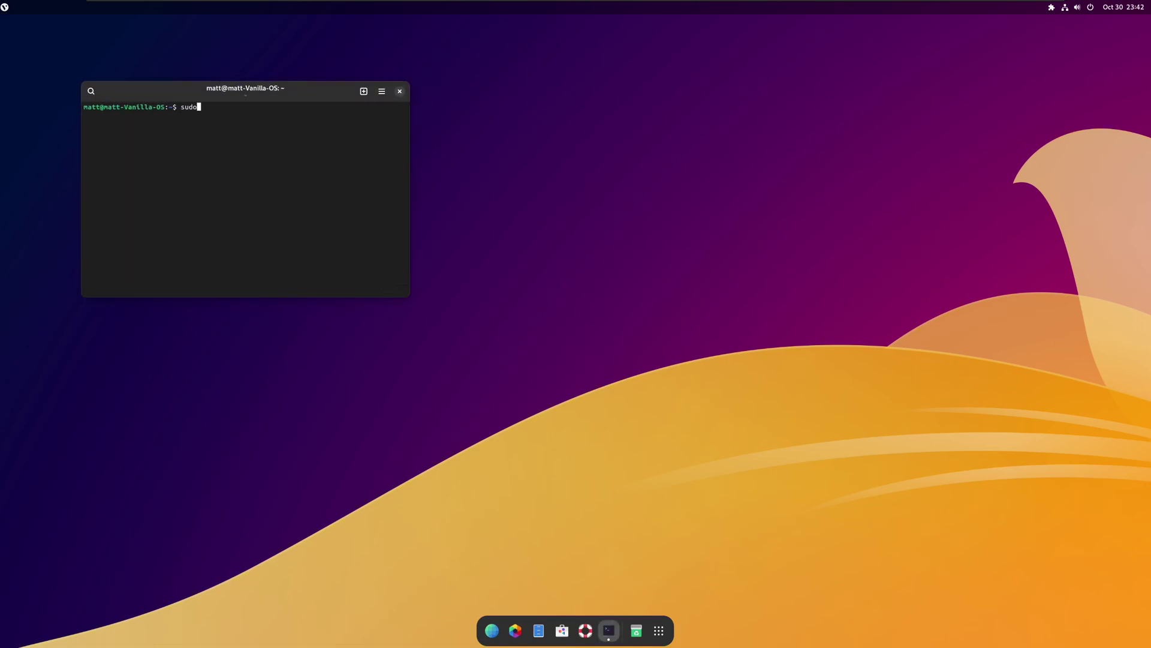
{"action": "type", "text": " apt install discord"}
{"action": "key", "text": "Return"}
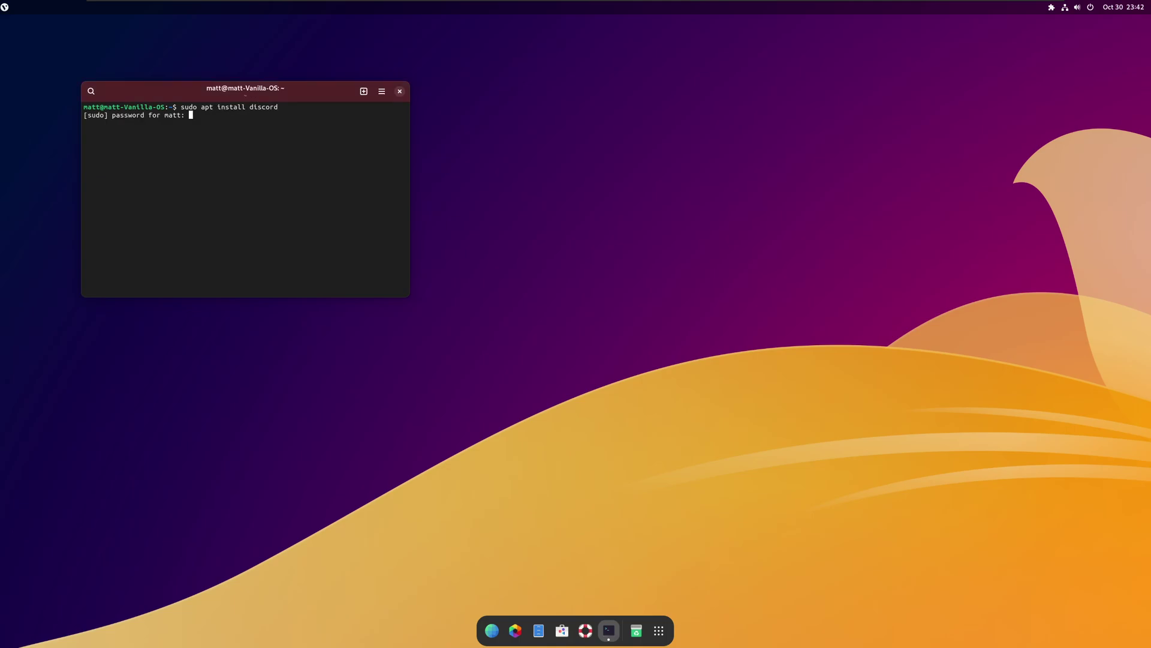
{"action": "key", "text": "Return"}
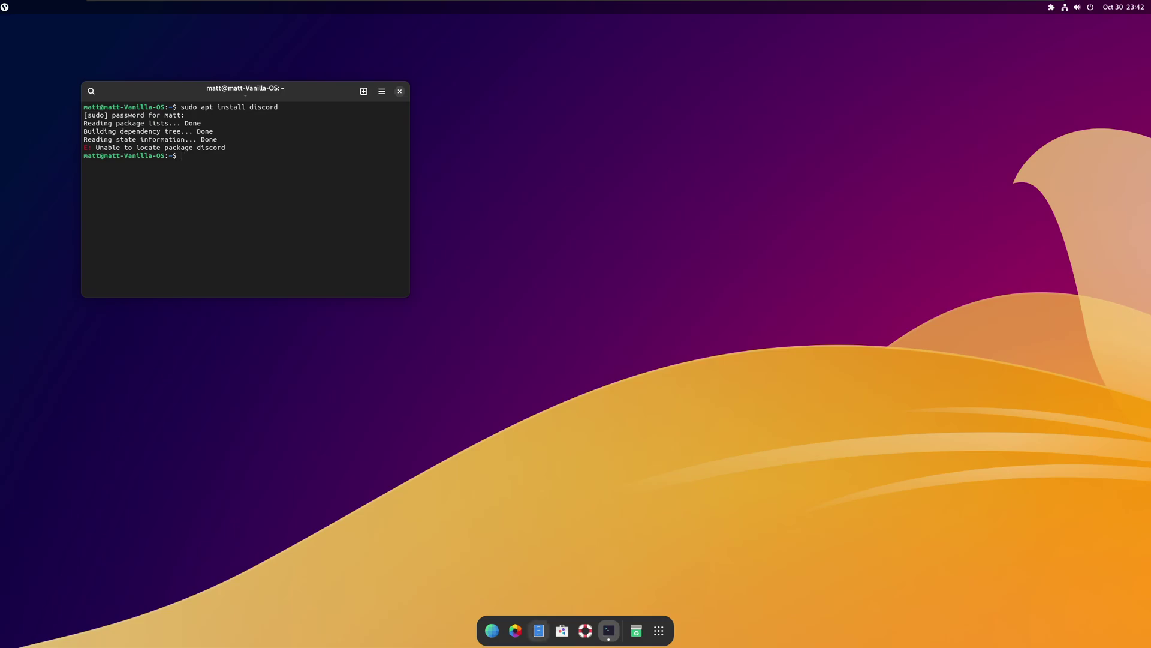
Step: Open discord.com in the web browser
{"action": "left_click", "coordinate": [492, 630]}
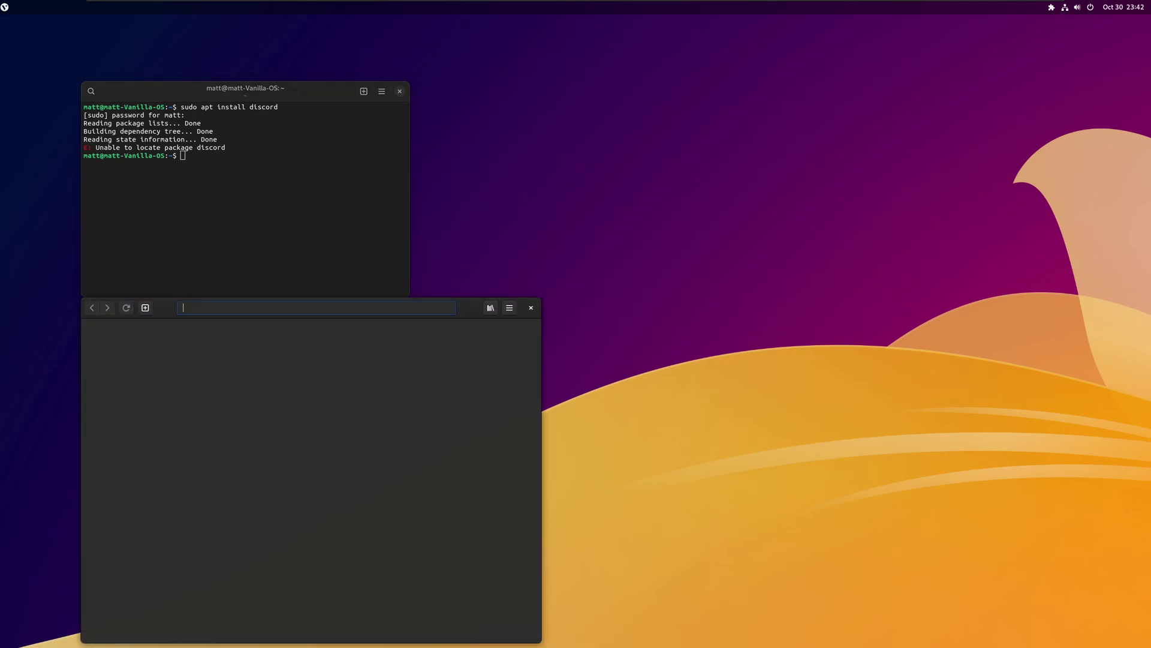
{"action": "type", "text": "discord.c"}
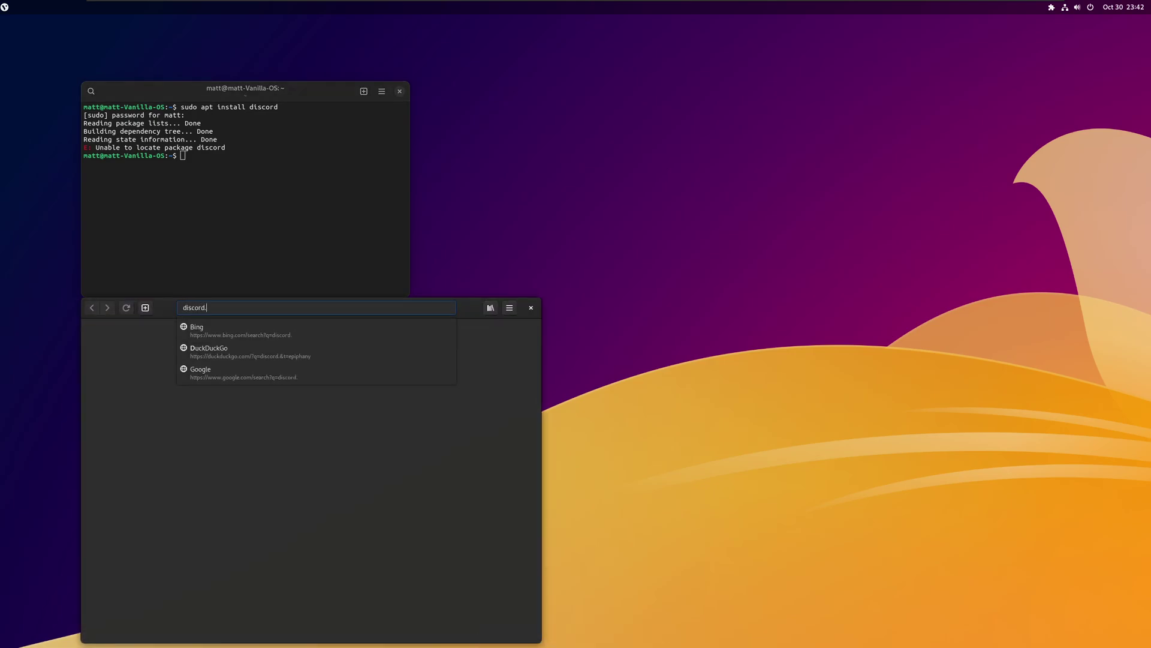
{"action": "key", "text": "BackSpace"}
{"action": "key", "text": "BackSpace"}
{"action": "type", "text": ".com"}
{"action": "key", "text": "Return"}
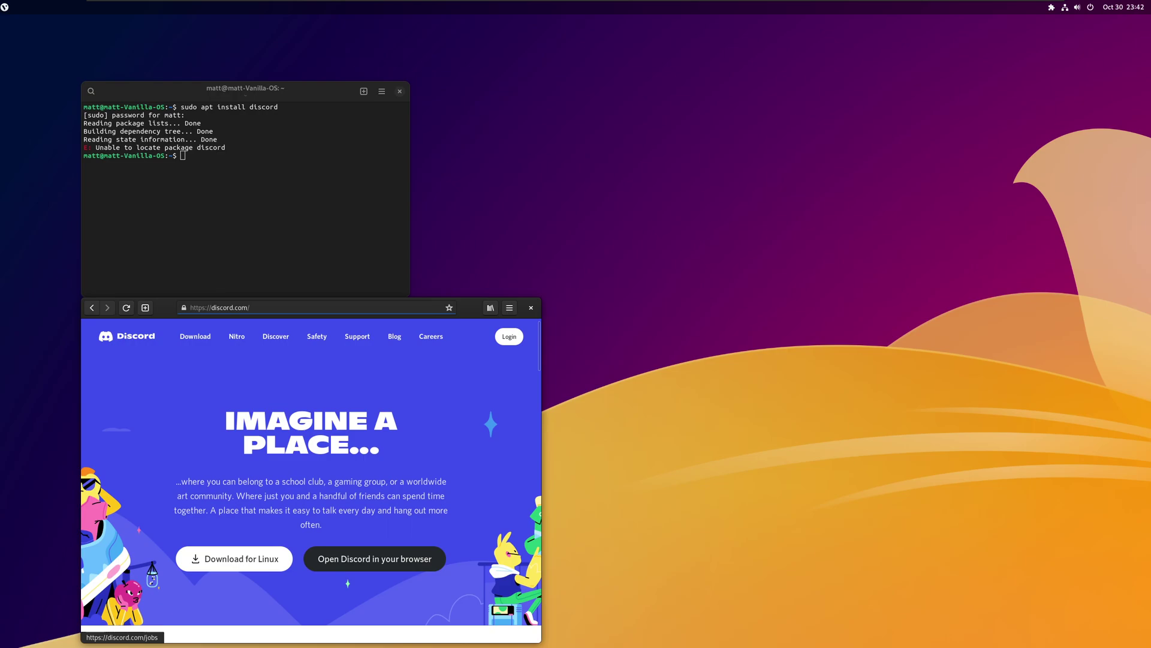
Step: Move the browser window higher on the desktop and download the Linux deb package of Discord
{"action": "left_click_drag", "start_coordinate": [468, 308], "coordinate": [557, 116]}
{"action": "left_click", "coordinate": [323, 366]}
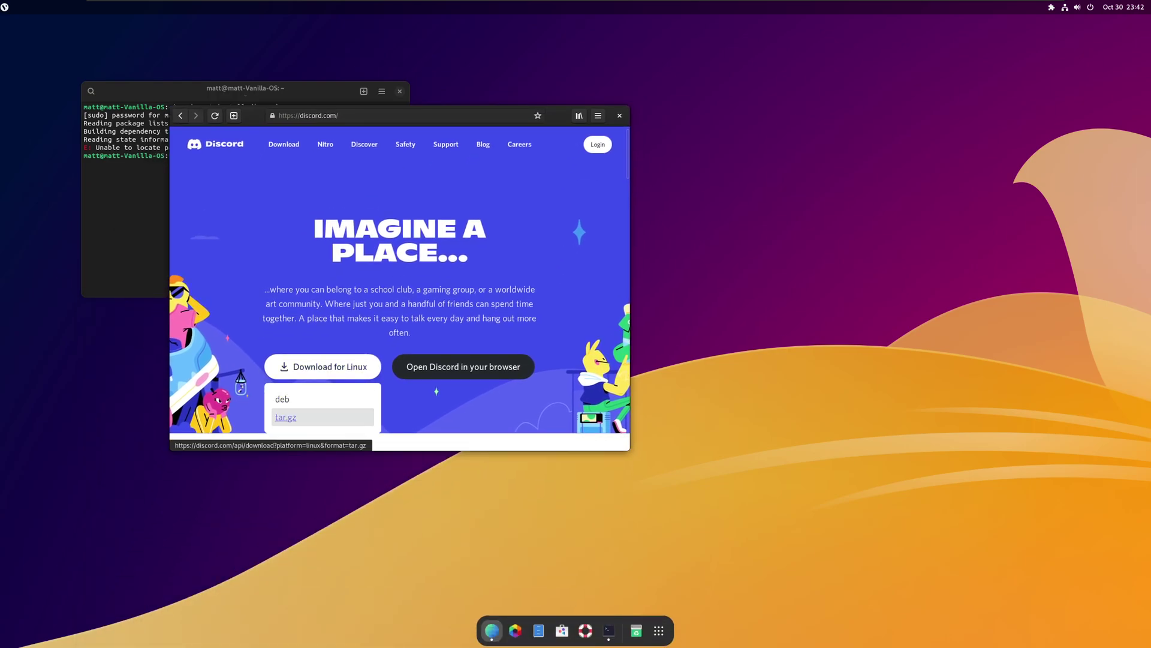
{"action": "left_click", "coordinate": [285, 416]}
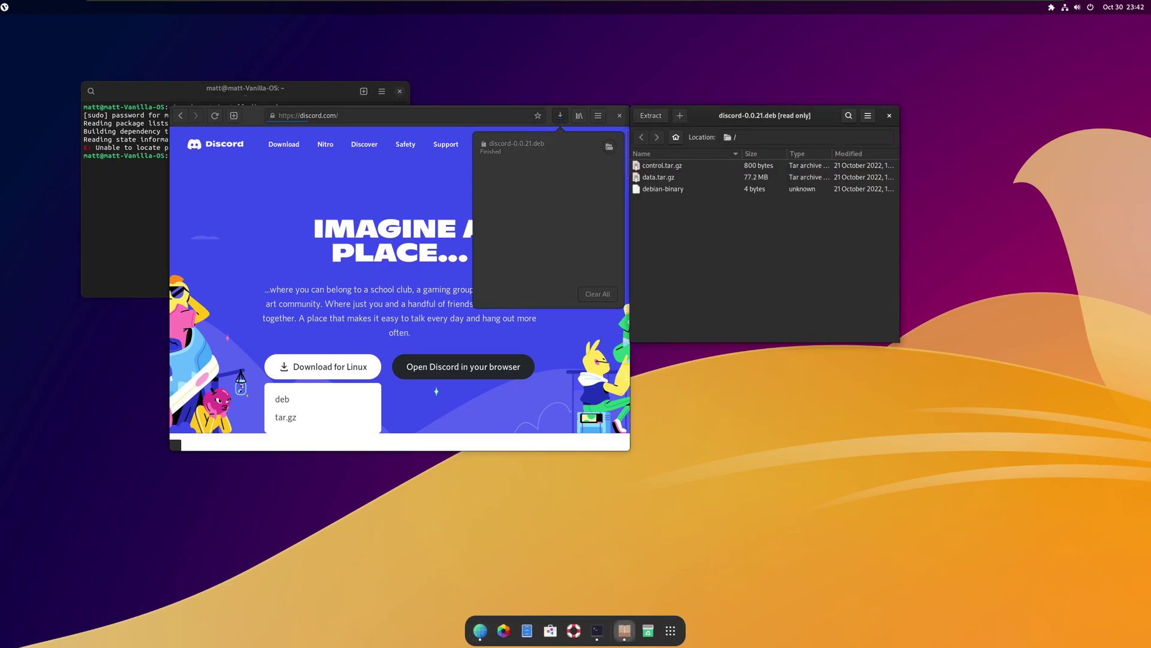
Step: Close the archive window and open discord-0.0.21.deb from the Downloads folder with Software Install
{"action": "key", "text": "alt+F4"}
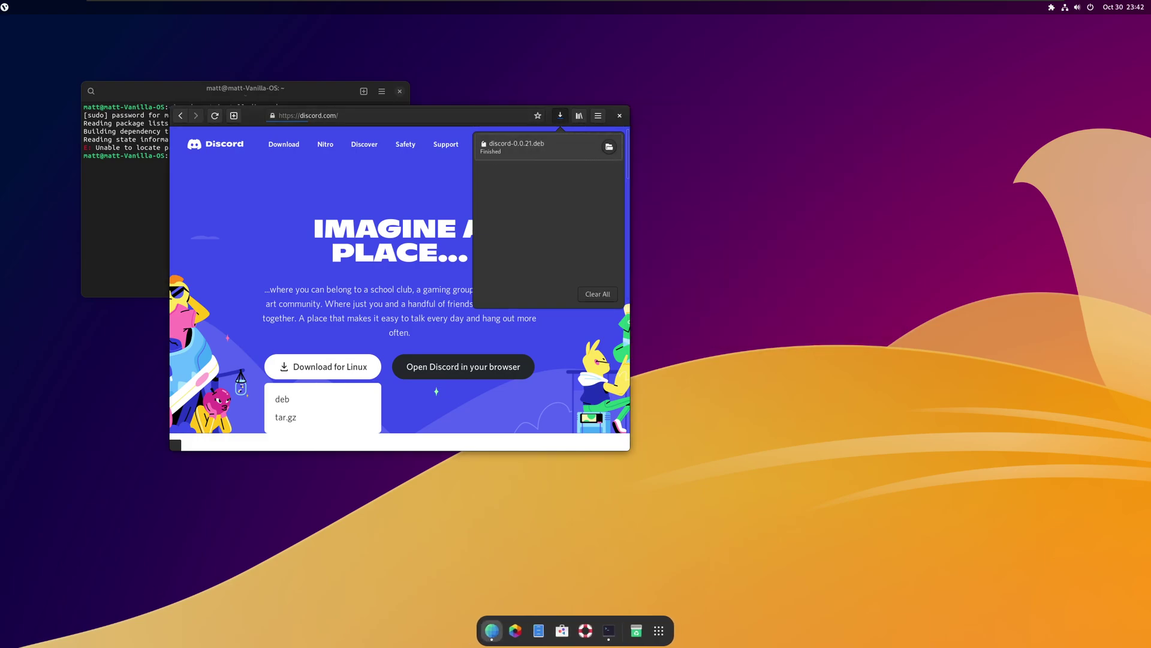
{"action": "left_click", "coordinate": [608, 146]}
{"action": "right_click", "coordinate": [779, 165]}
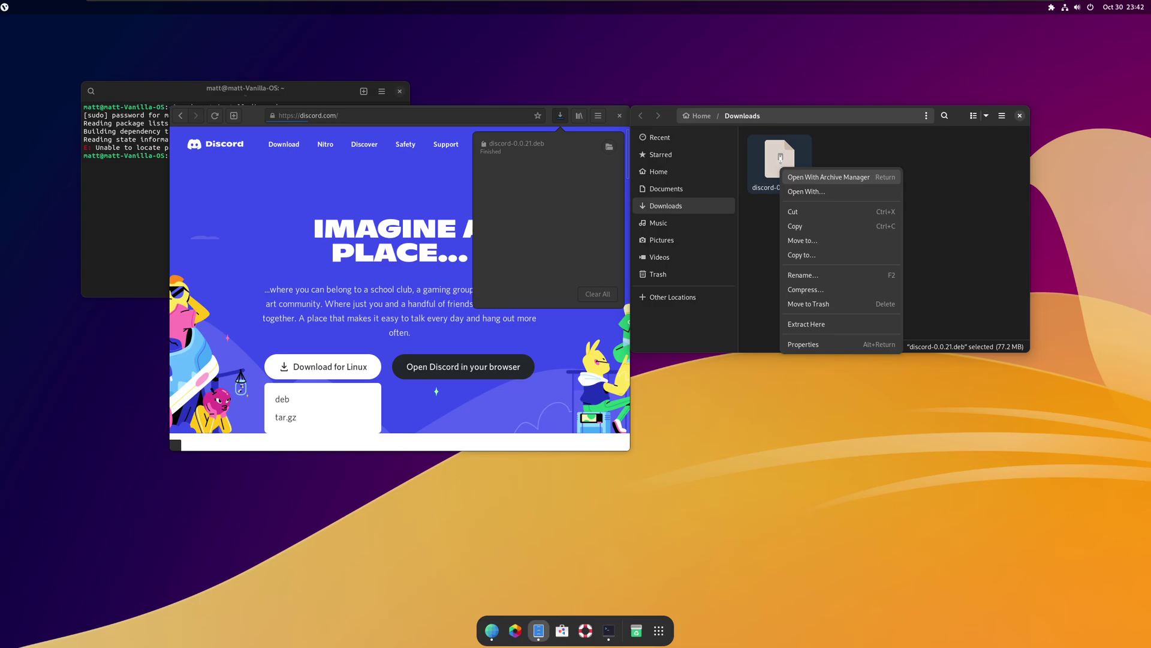
{"action": "left_click", "coordinate": [839, 190]}
{"action": "left_click", "coordinate": [788, 205]}
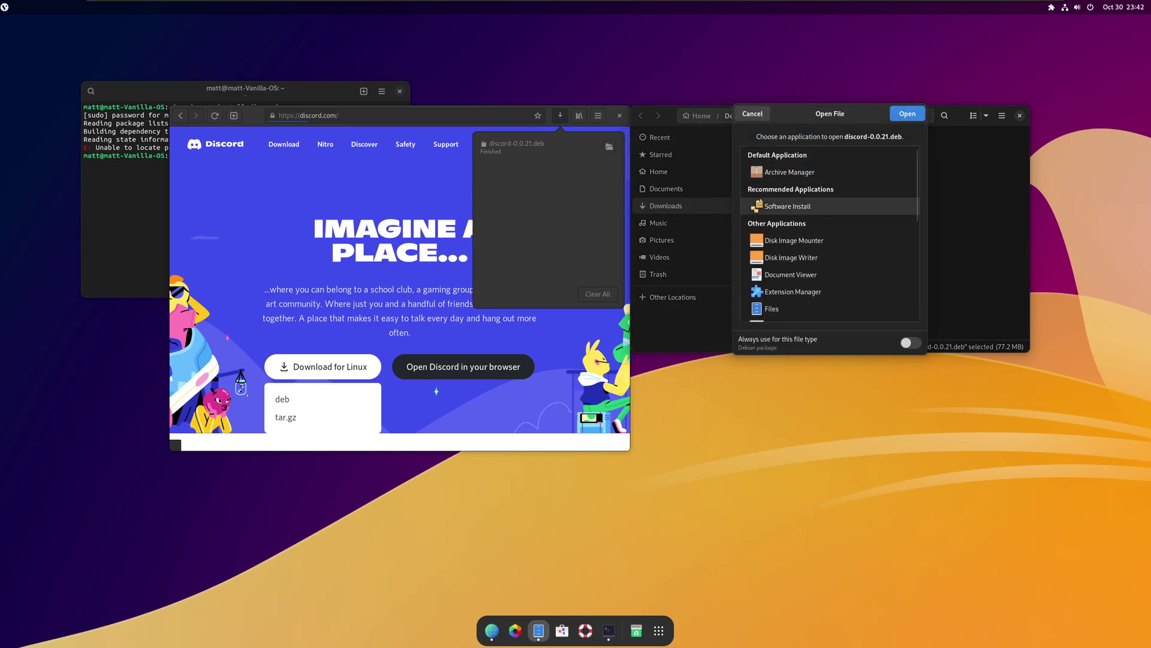
{"action": "left_click", "coordinate": [913, 111]}
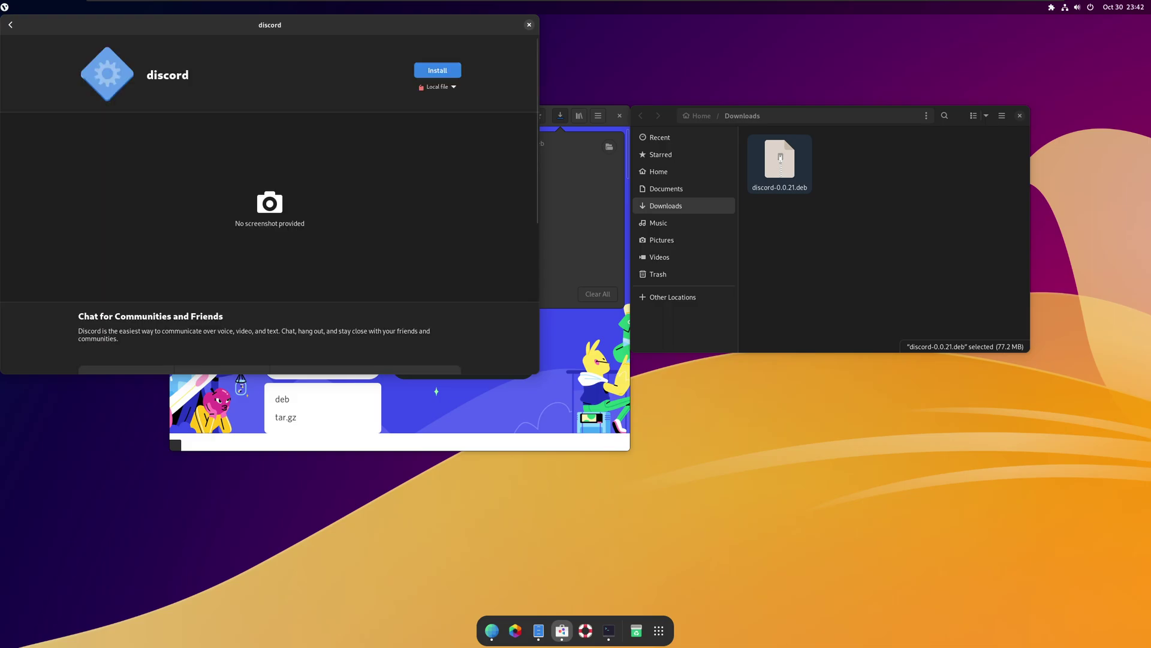
Step: Install the local Discord package, authenticating with the account password, and close the software window
{"action": "left_click", "coordinate": [437, 70]}
{"action": "type", "text": "••••"}
{"action": "key", "text": "Return"}
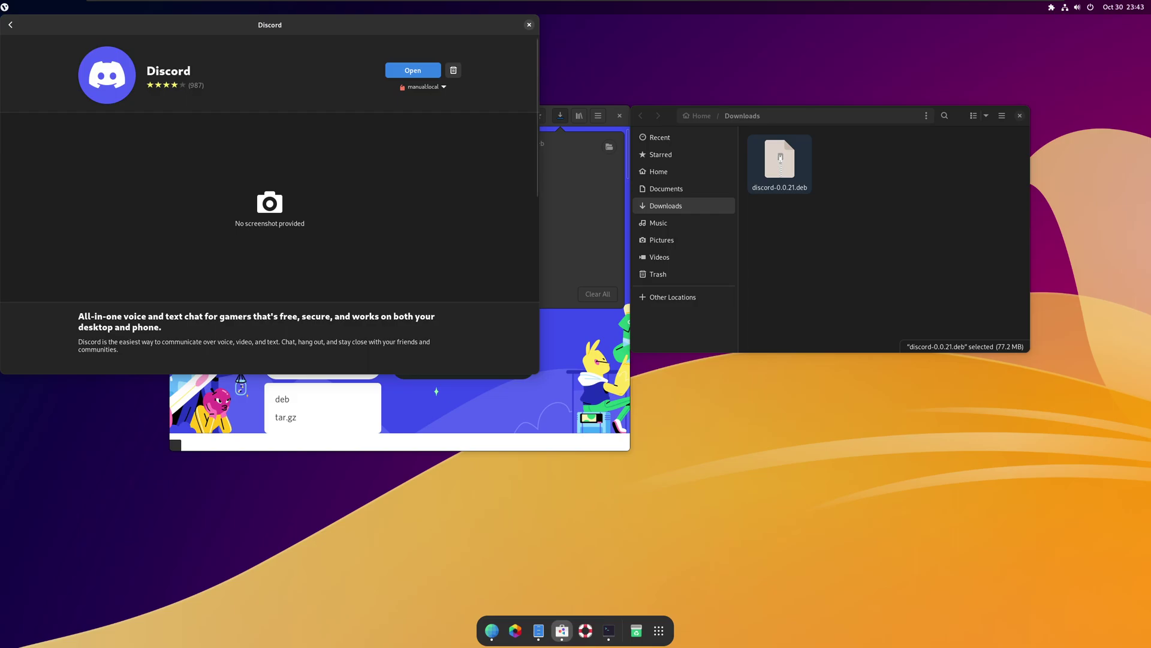
{"action": "left_click", "coordinate": [528, 25]}
Step: Make Software Install the application always used for Debian packages, using discord-0.0.21.deb, and check its default open option
{"action": "right_click", "coordinate": [774, 178]}
{"action": "key", "text": "Down"}
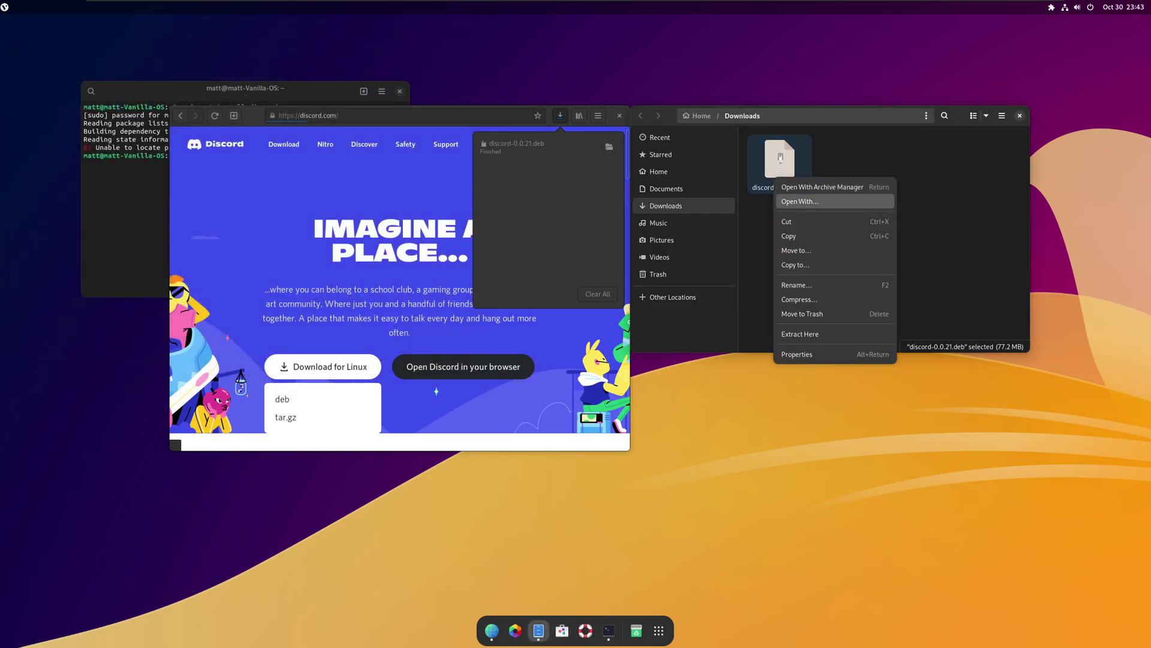
{"action": "key", "text": "Return"}
{"action": "key", "text": "Down"}
{"action": "key", "text": "Tab"}
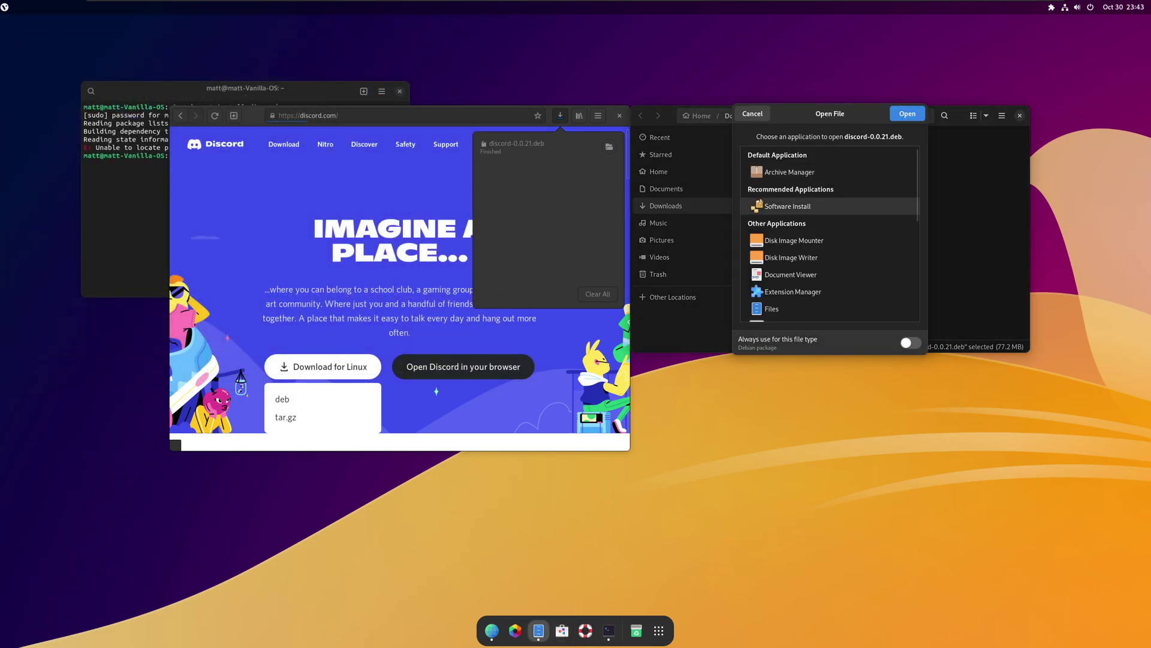
{"action": "key", "text": "space"}
{"action": "key", "text": "Return"}
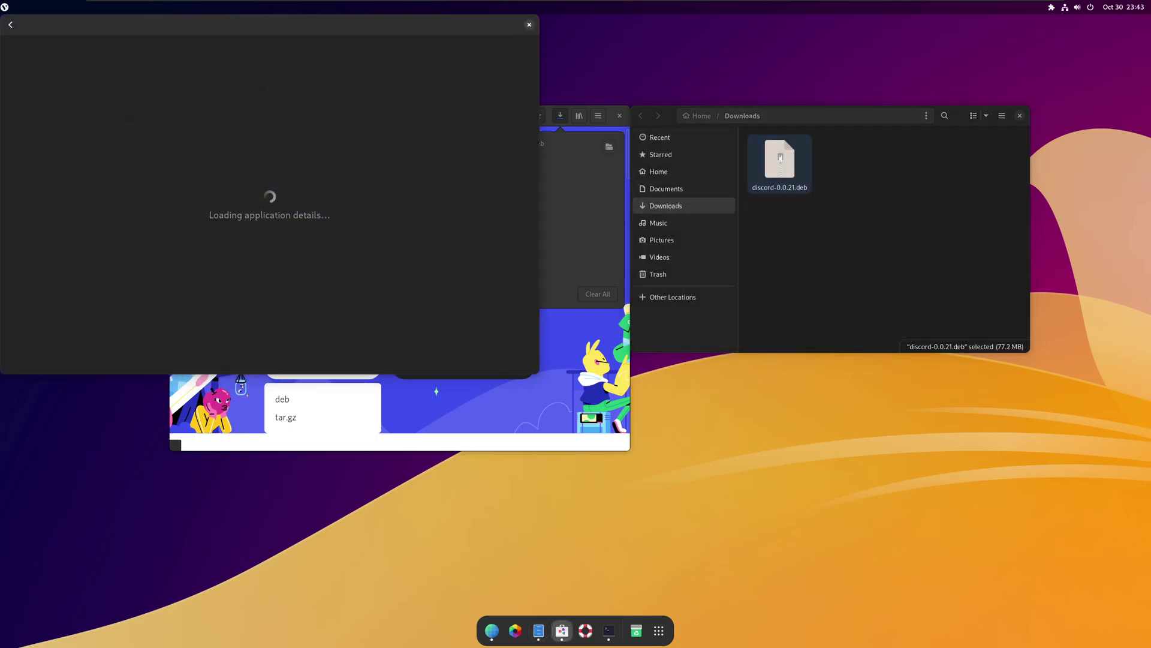
{"action": "key", "text": "ctrl+q"}
{"action": "key", "text": "shift+F10"}
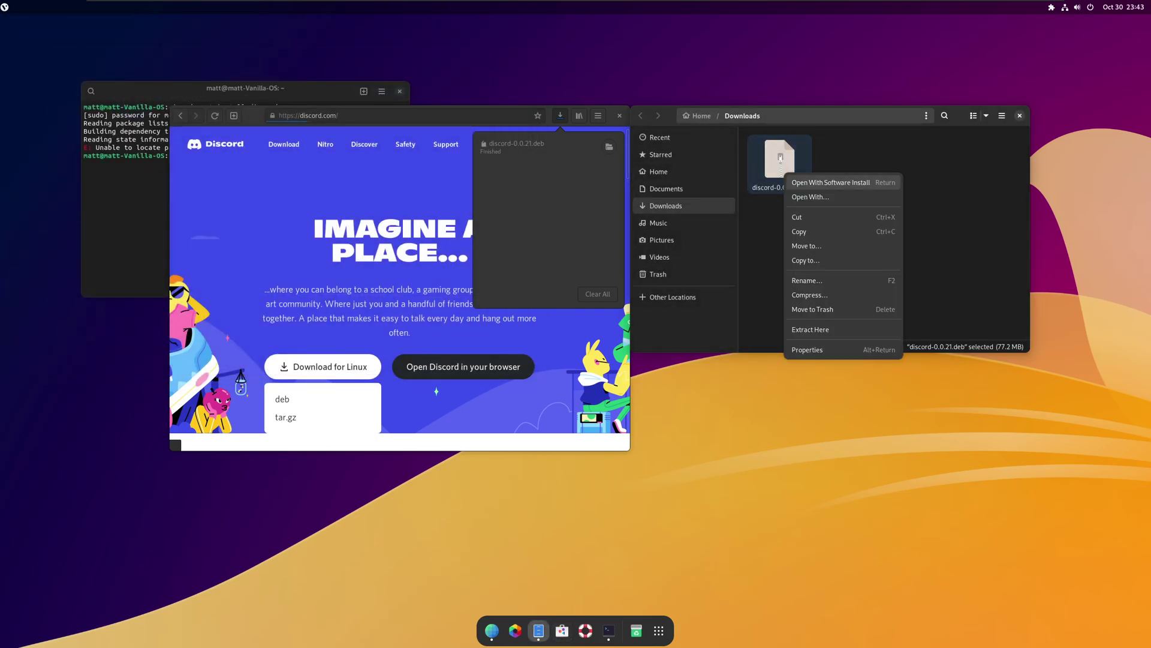
{"action": "key", "text": "Return"}
{"action": "key", "text": "alt+Tab"}
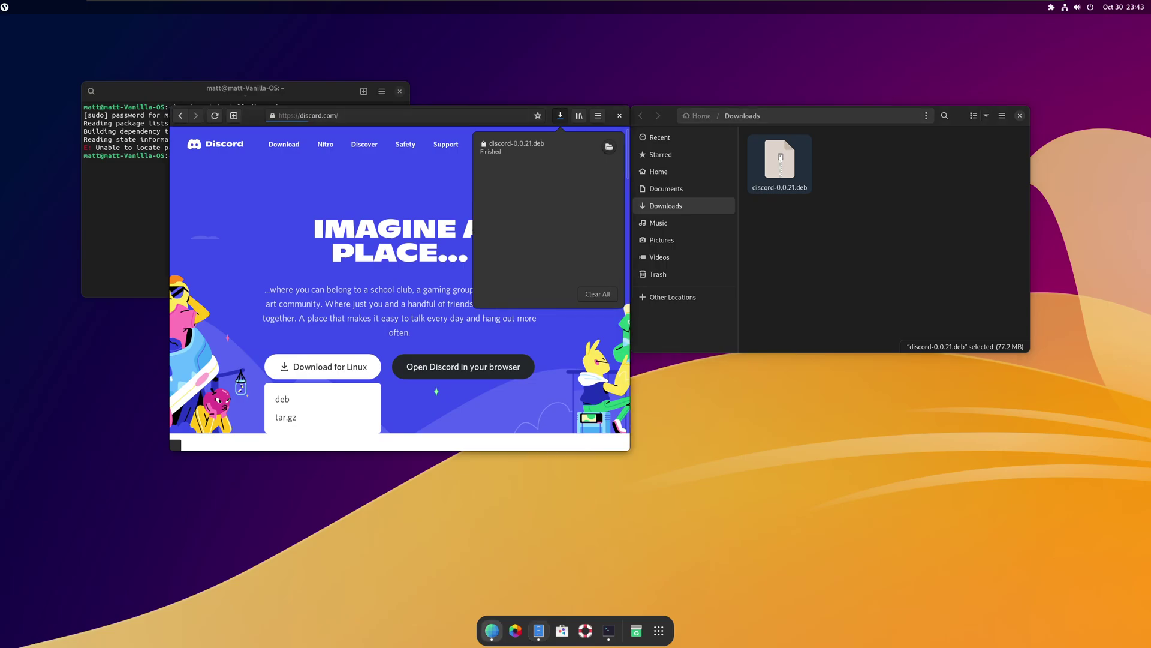
Step: Close the web browser, the Console and the Downloads folder window
{"action": "key", "text": "alt+F4"}
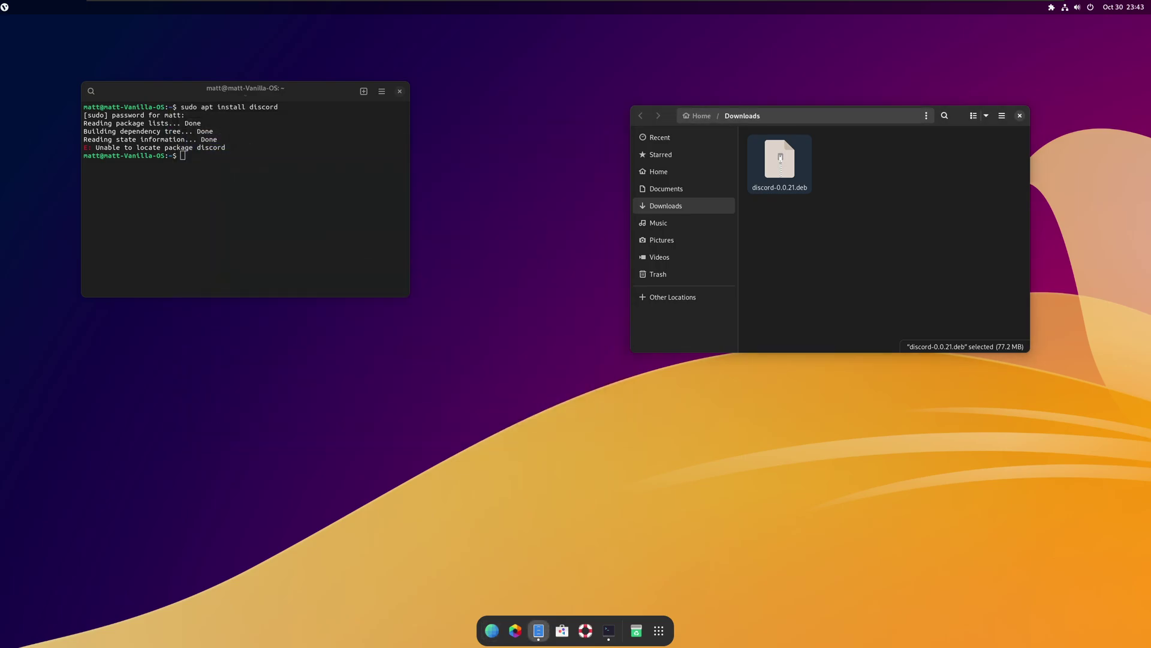
{"action": "left_click", "coordinate": [399, 91]}
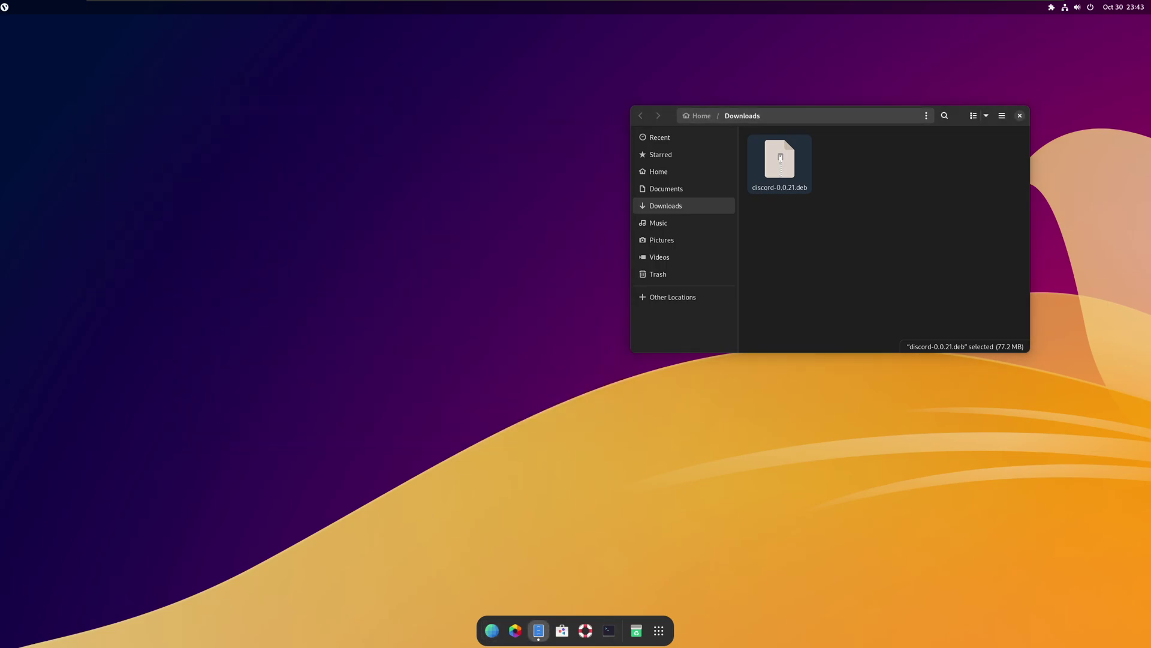
{"action": "left_click", "coordinate": [1020, 115]}
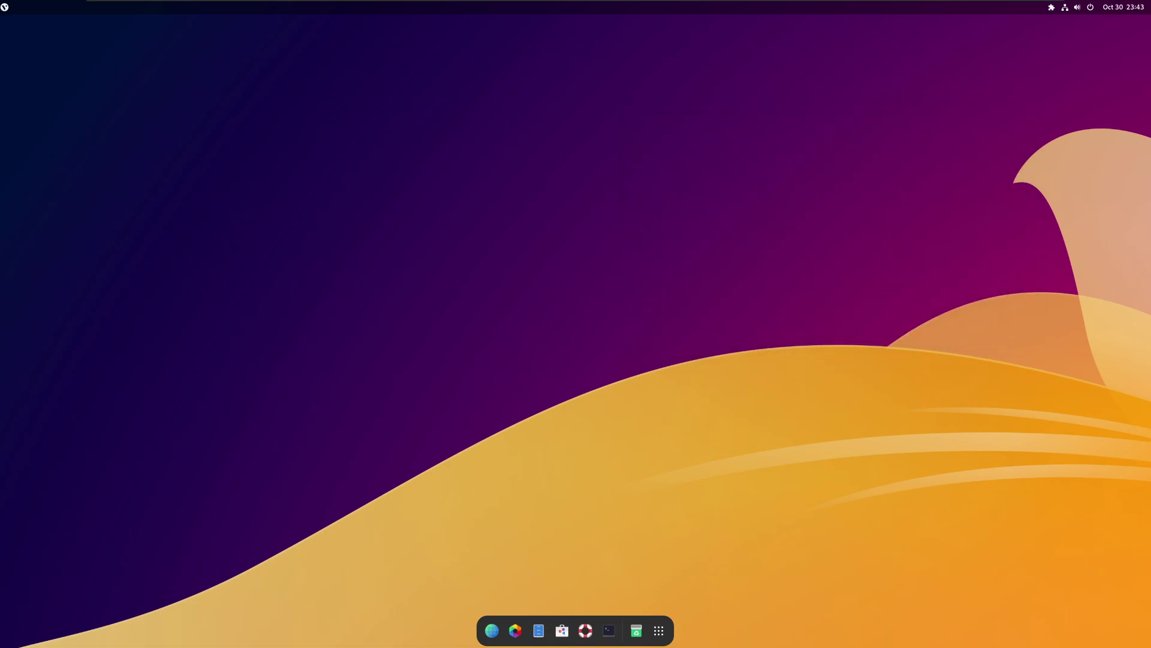
Step: In the Blur my Shell settings, enable Dash to Dock blur with customized properties: brightness 1.00 and sigma 15
{"action": "left_click", "coordinate": [1078, 8]}
{"action": "mouse_move", "coordinate": [1052, 8]}
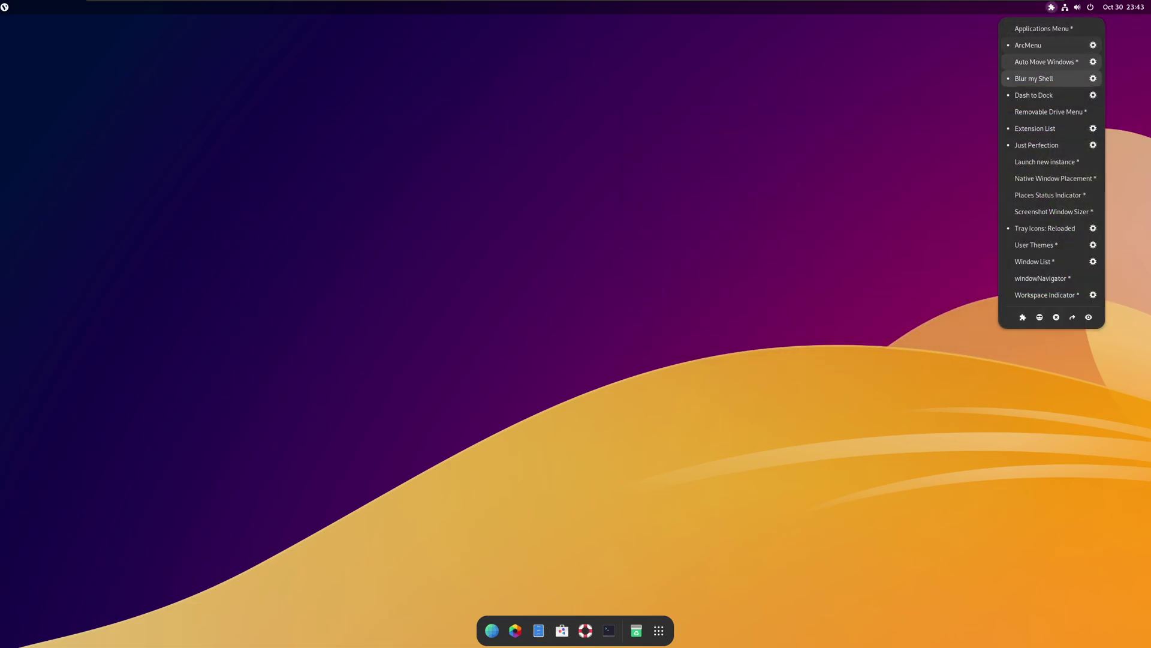
{"action": "left_click", "coordinate": [1092, 79]}
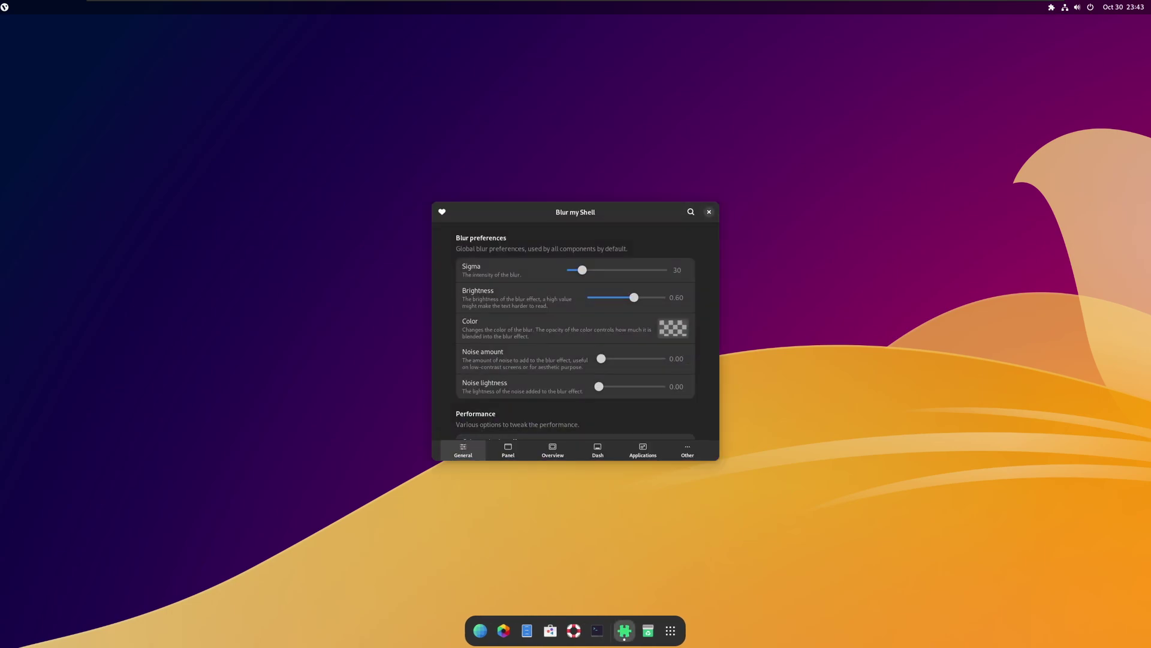
{"action": "left_click", "coordinate": [597, 450]}
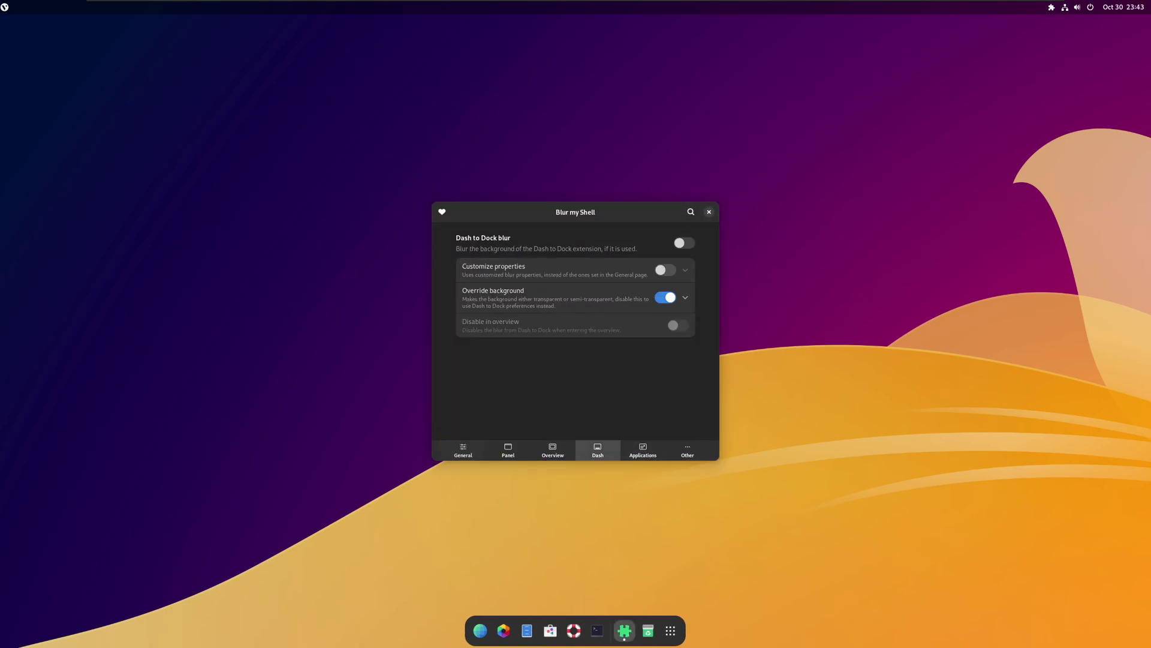
{"action": "left_click", "coordinate": [684, 243]}
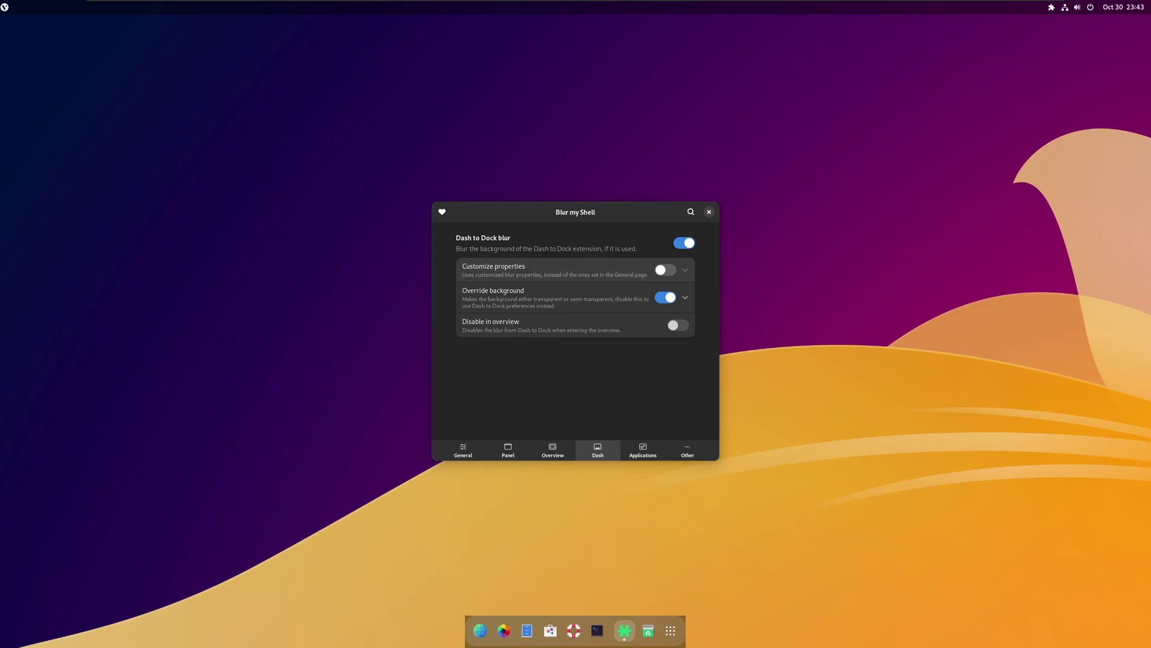
{"action": "left_click", "coordinate": [665, 270]}
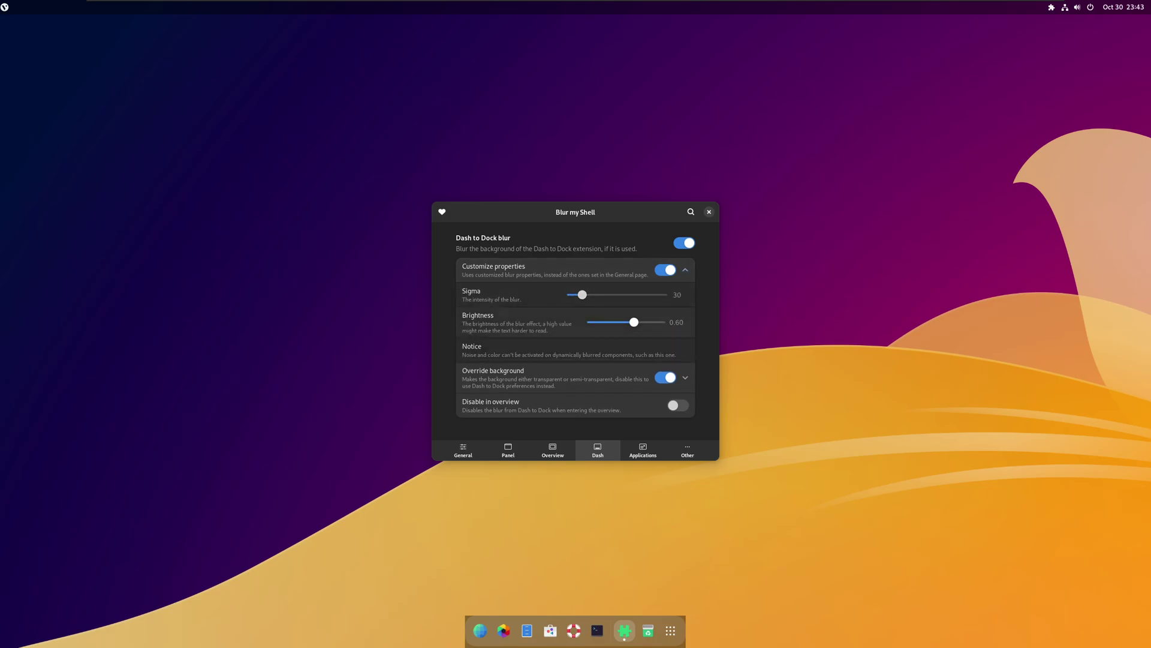
{"action": "left_click_drag", "start_coordinate": [634, 322], "coordinate": [665, 322]}
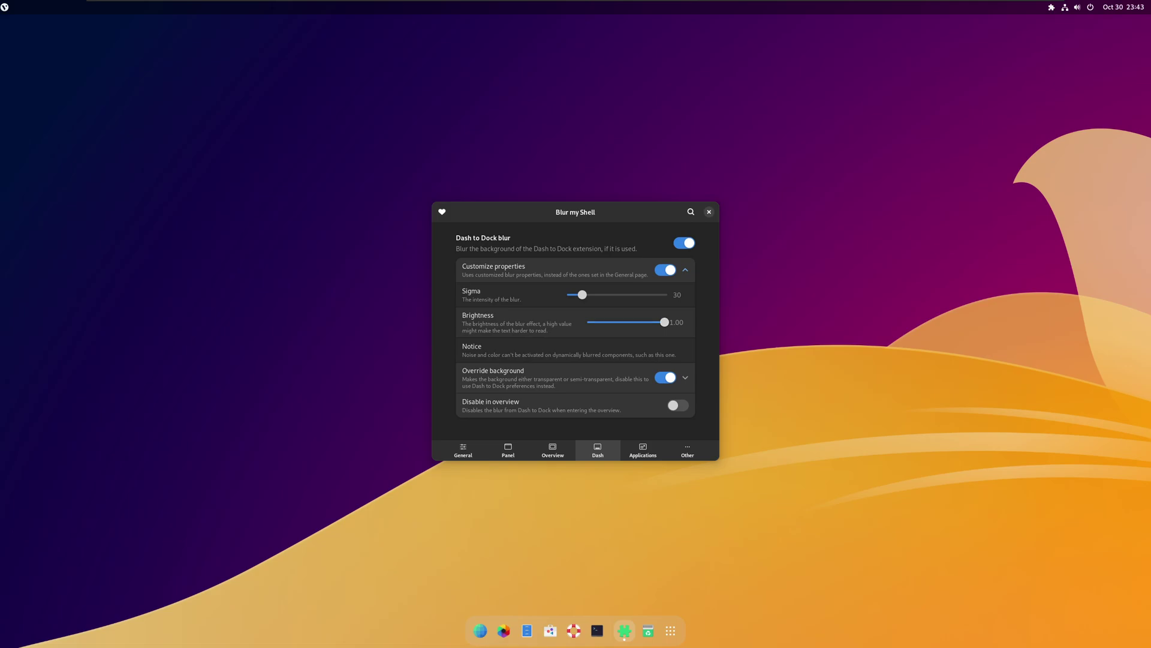
{"action": "left_click_drag", "start_coordinate": [582, 294], "coordinate": [575, 295]}
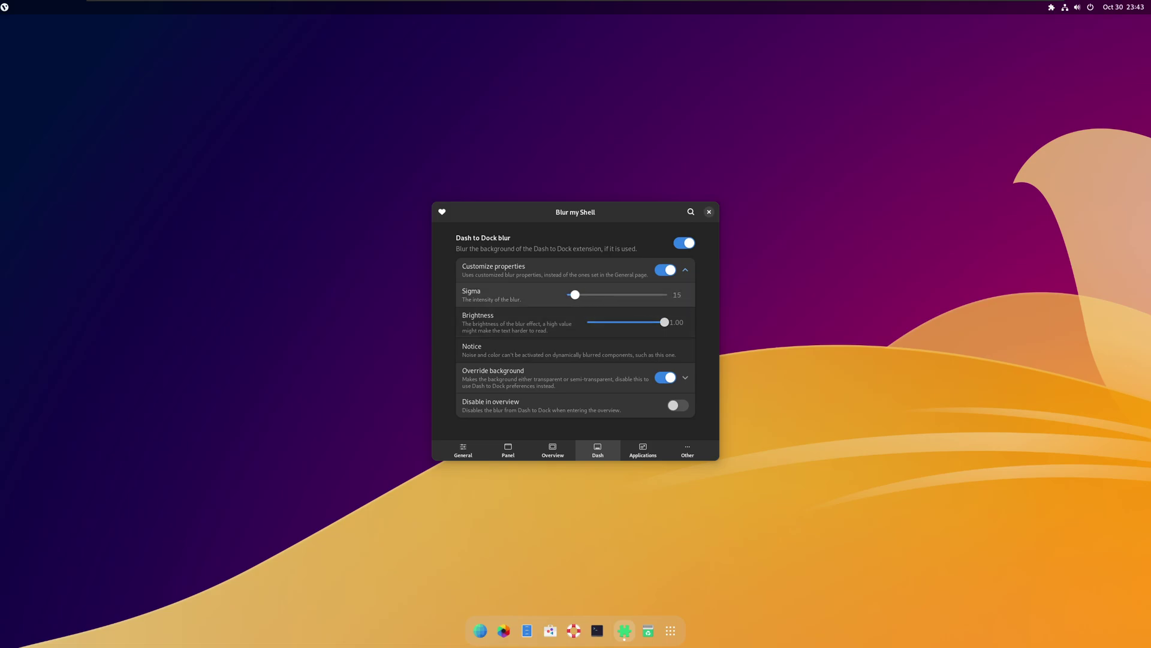
Step: Set the overview components style to Dark and close the Blur my Shell settings
{"action": "left_click", "coordinate": [552, 449]}
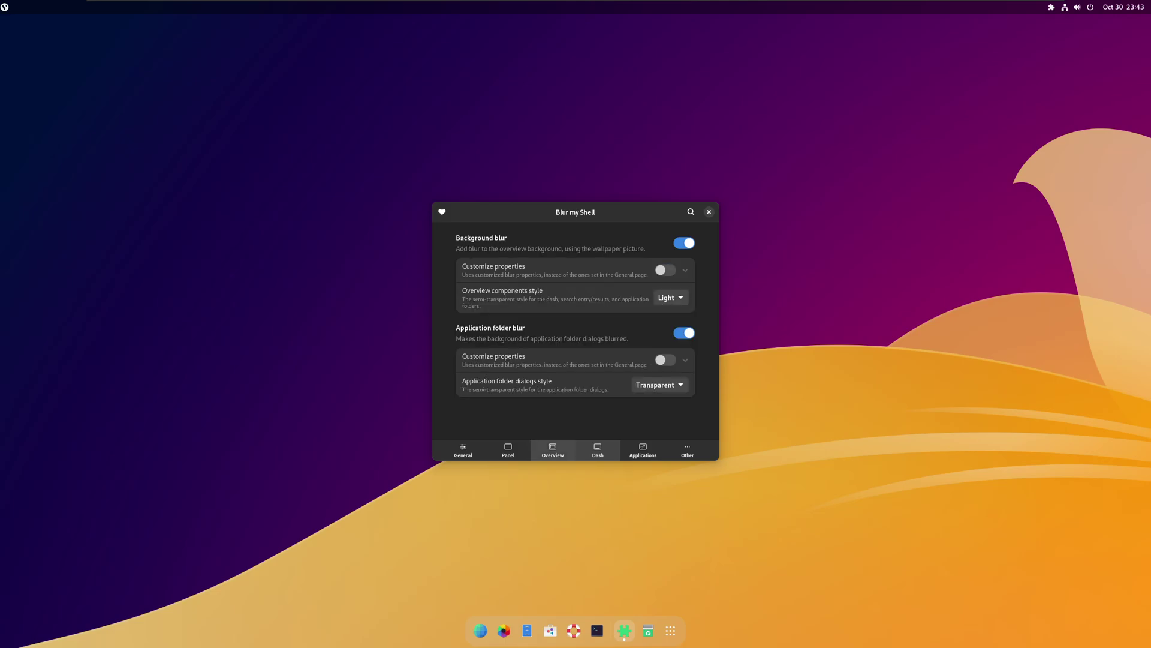
{"action": "left_click", "coordinate": [671, 298]}
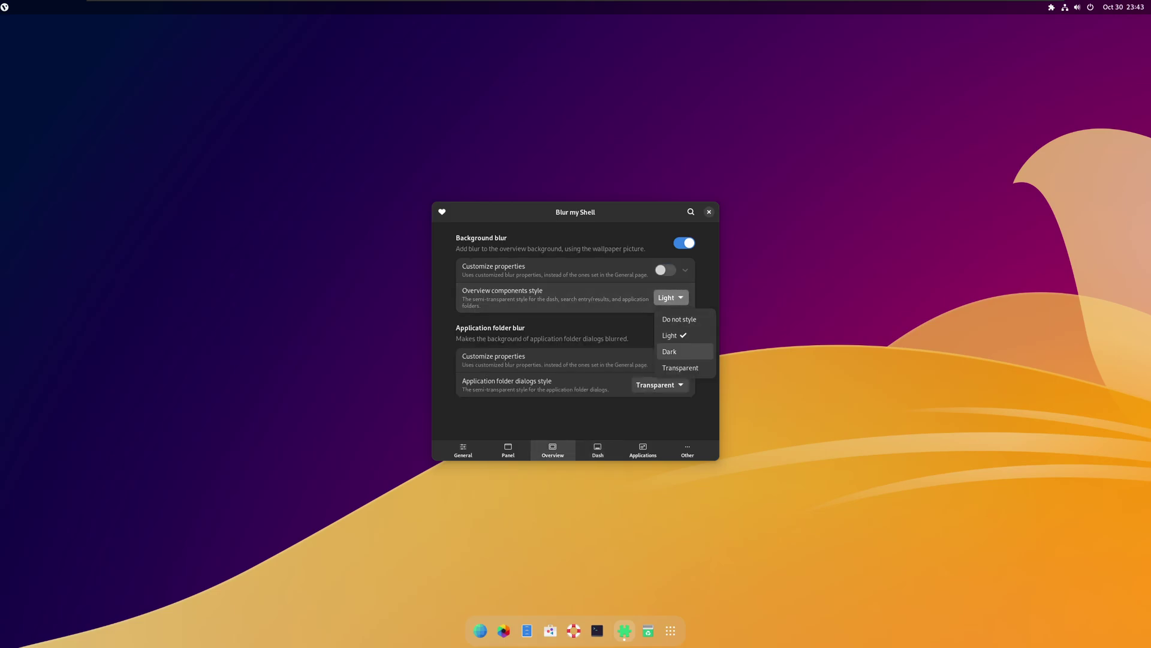
{"action": "left_click", "coordinate": [672, 352]}
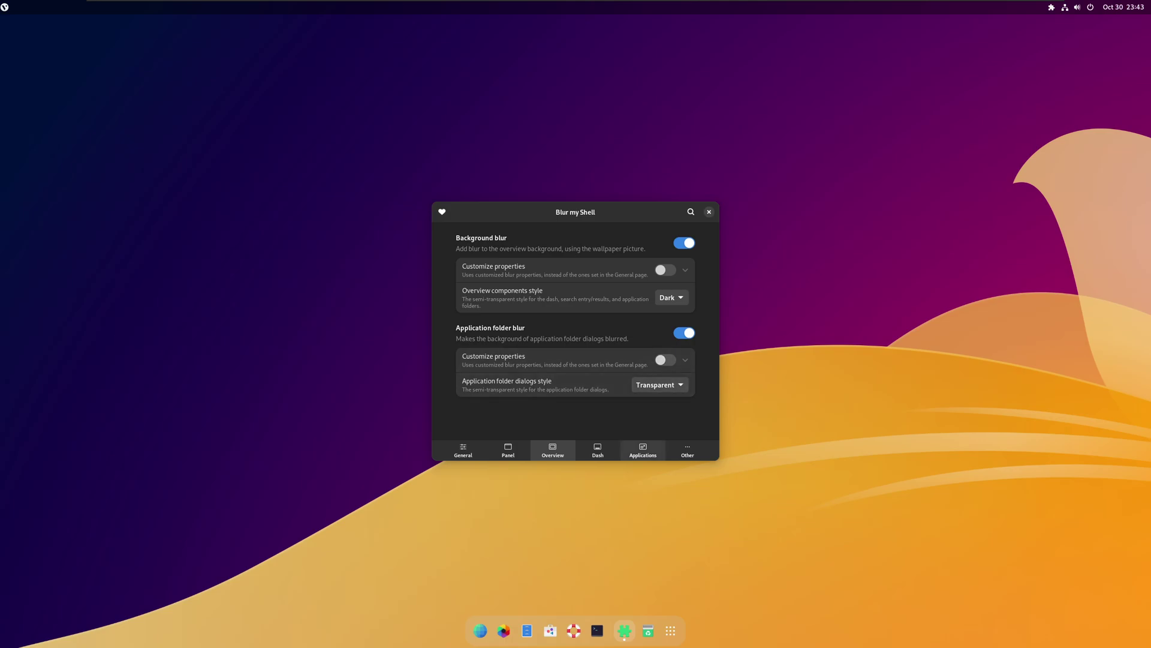
{"action": "left_click", "coordinate": [598, 449]}
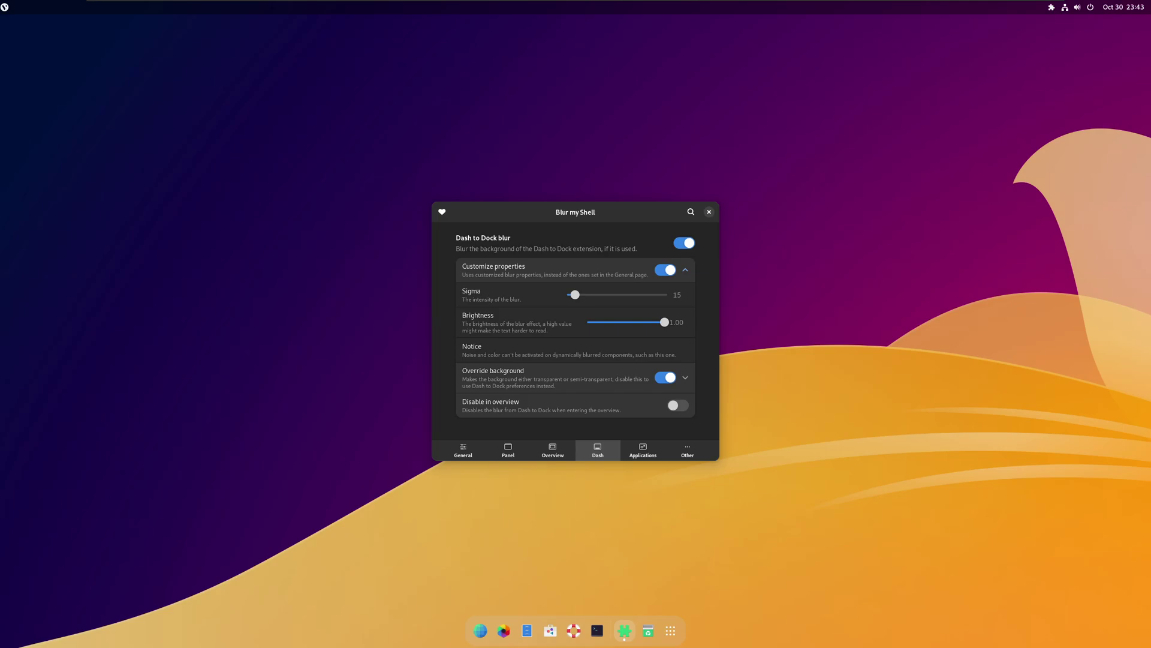
{"action": "left_click", "coordinate": [709, 211]}
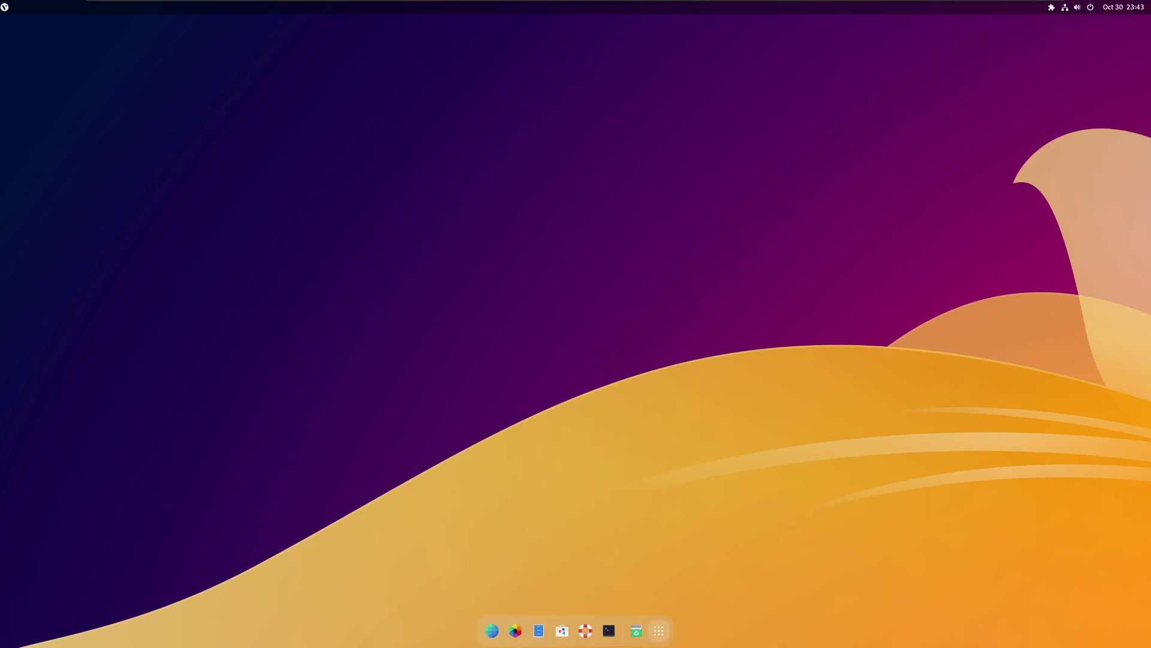
Step: Open and close the application overview repeatedly to check the appearance of the blurred dock
{"action": "left_click", "coordinate": [659, 630]}
{"action": "left_click", "coordinate": [659, 630]}
{"action": "left_click", "coordinate": [659, 631]}
{"action": "left_click", "coordinate": [658, 631]}
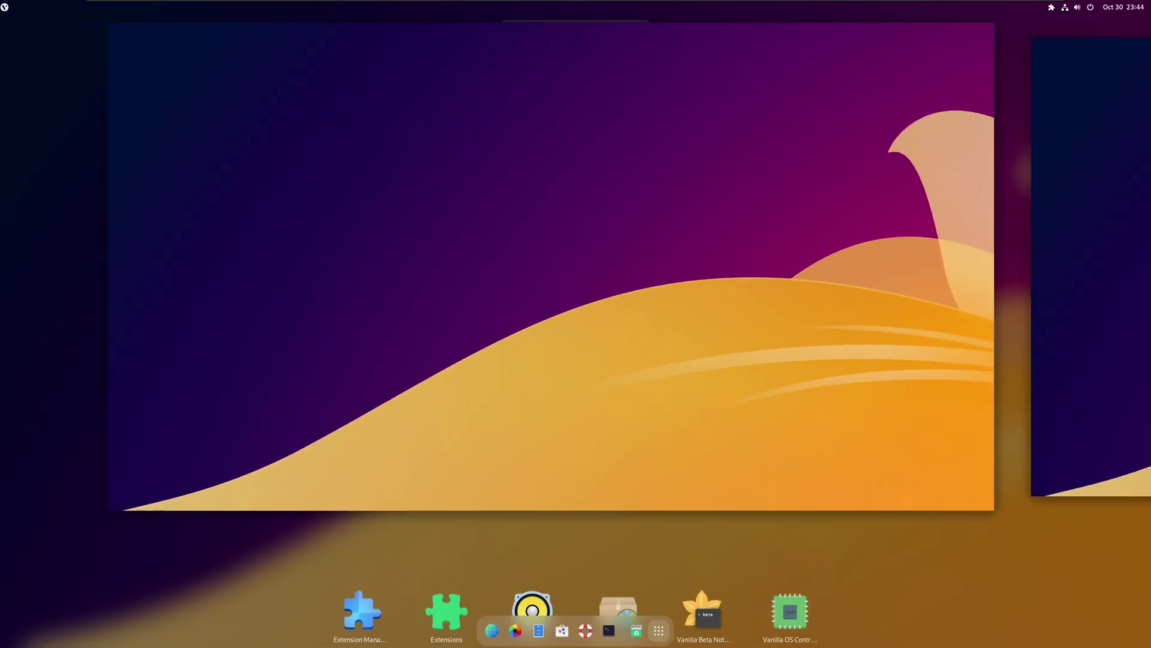
Step: In the Dash to Dock appearance settings, enable a custom dash color and choose the very dark grey just above black
{"action": "left_click", "coordinate": [1078, 7]}
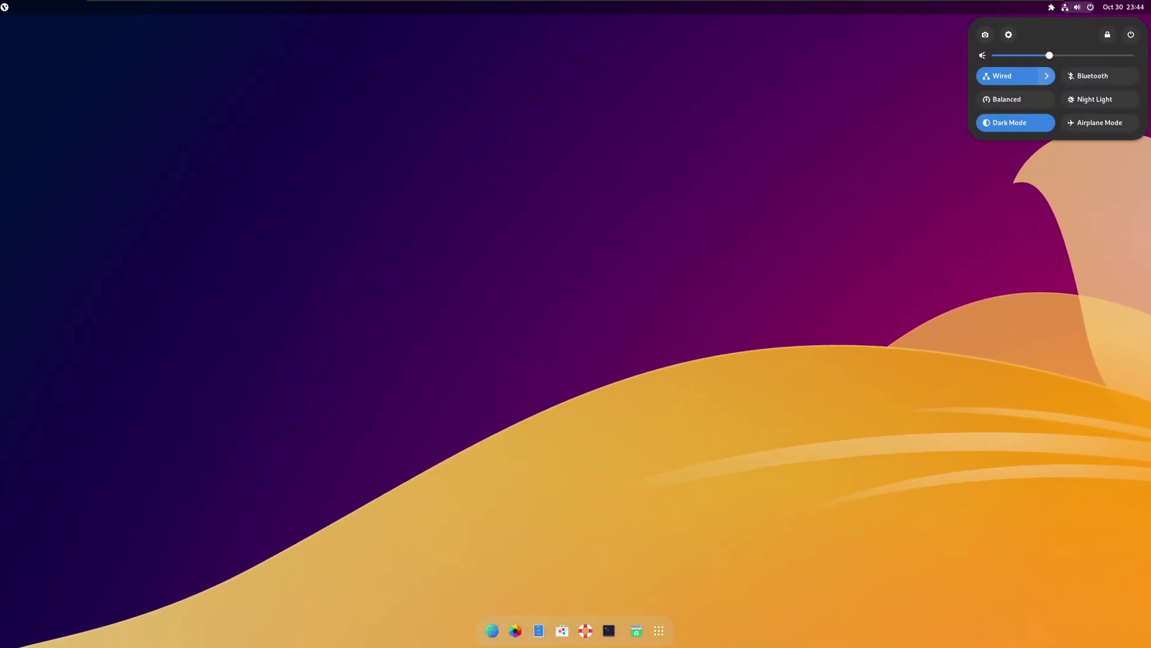
{"action": "mouse_move", "coordinate": [1051, 7]}
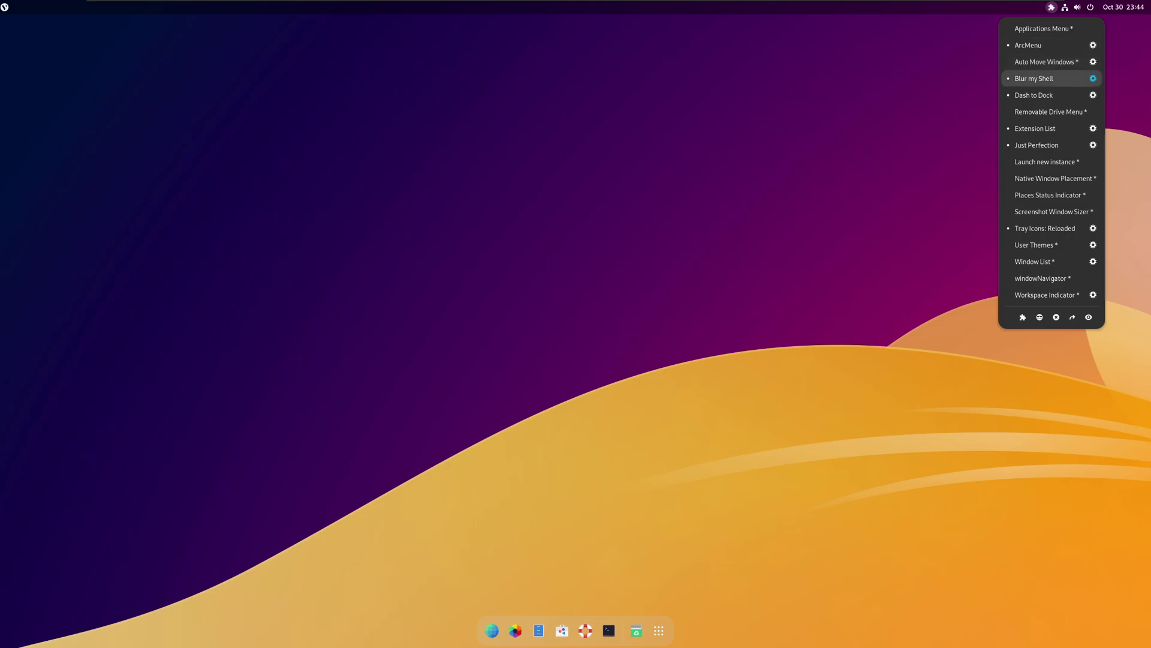
{"action": "left_click", "coordinate": [1093, 94]}
{"action": "left_click", "coordinate": [610, 172]}
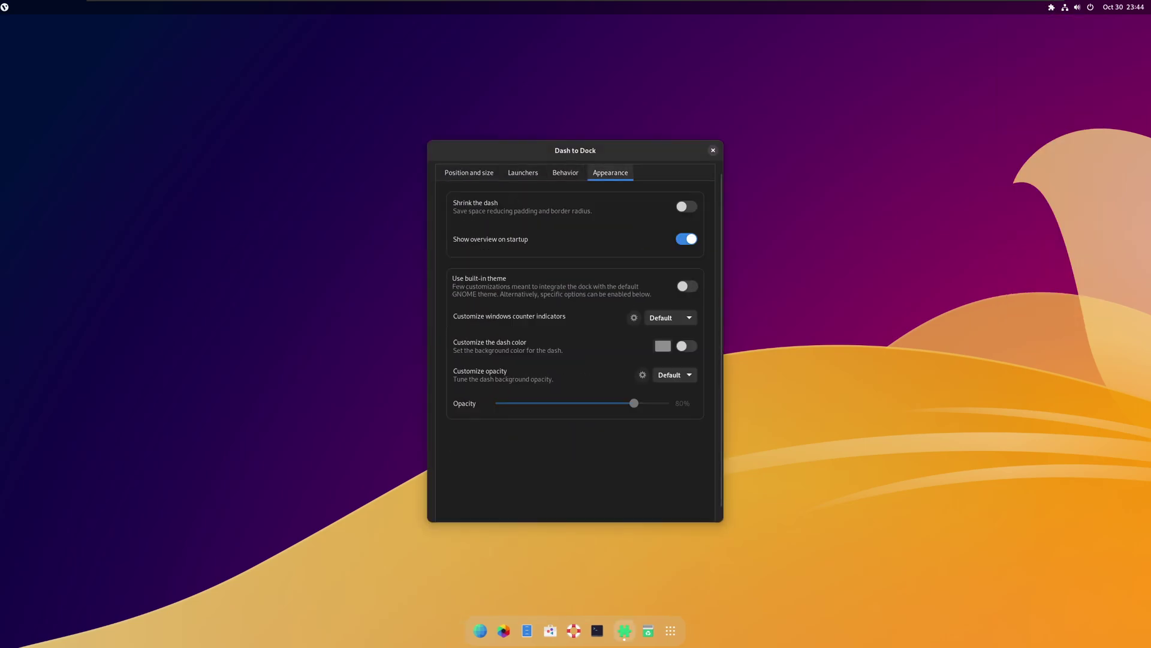
{"action": "left_click", "coordinate": [686, 346]}
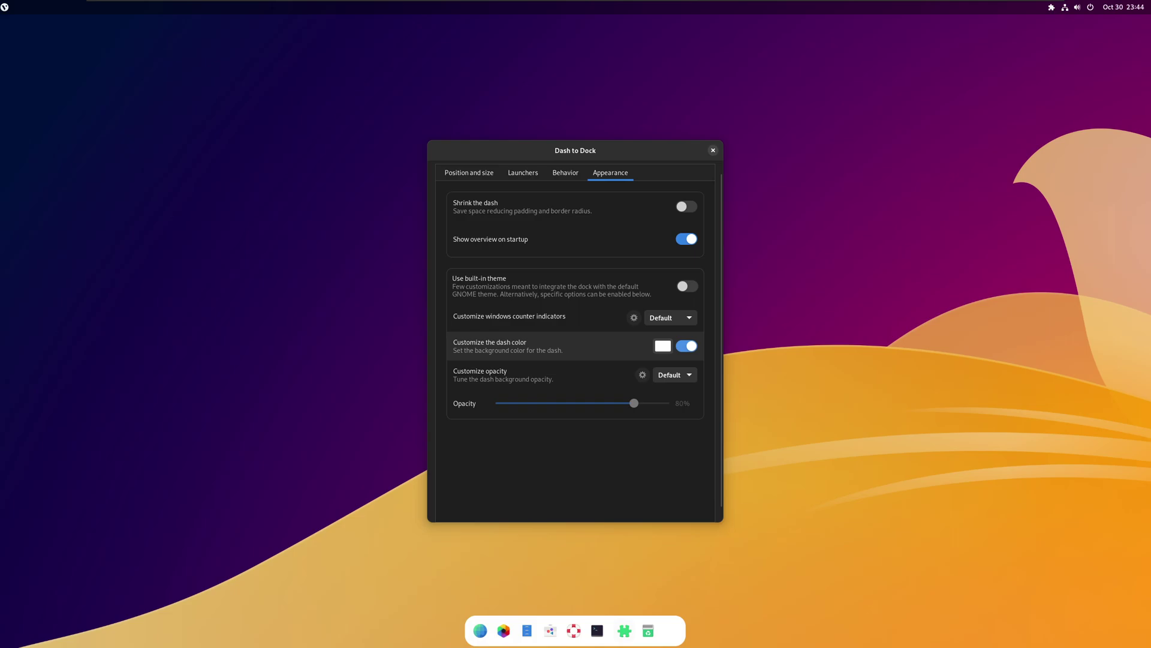
{"action": "left_click", "coordinate": [663, 346]}
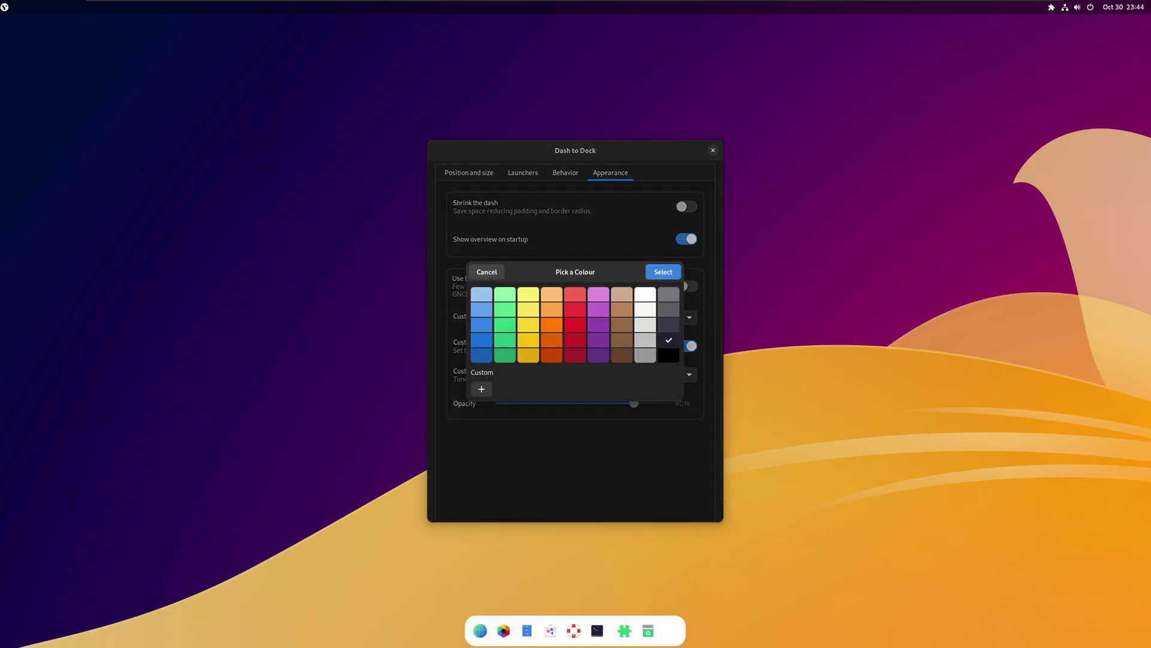
{"action": "left_click", "coordinate": [662, 271]}
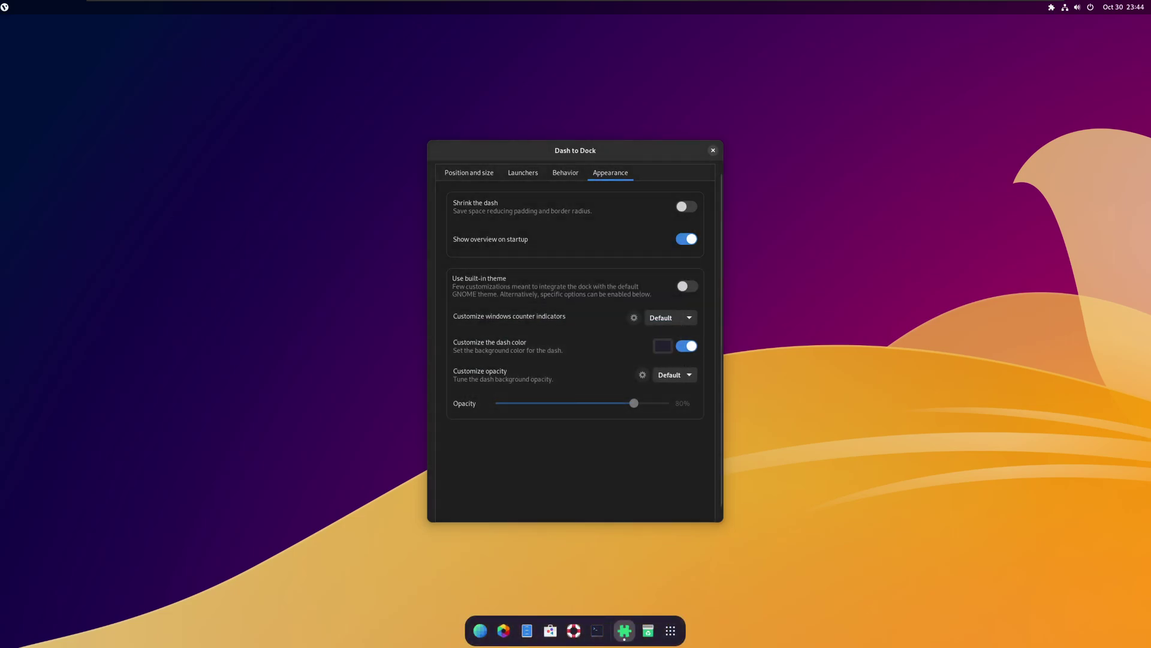
Step: Set the dash opacity to Fixed at 36% and move the settings window slightly down and to the left
{"action": "left_click", "coordinate": [674, 375]}
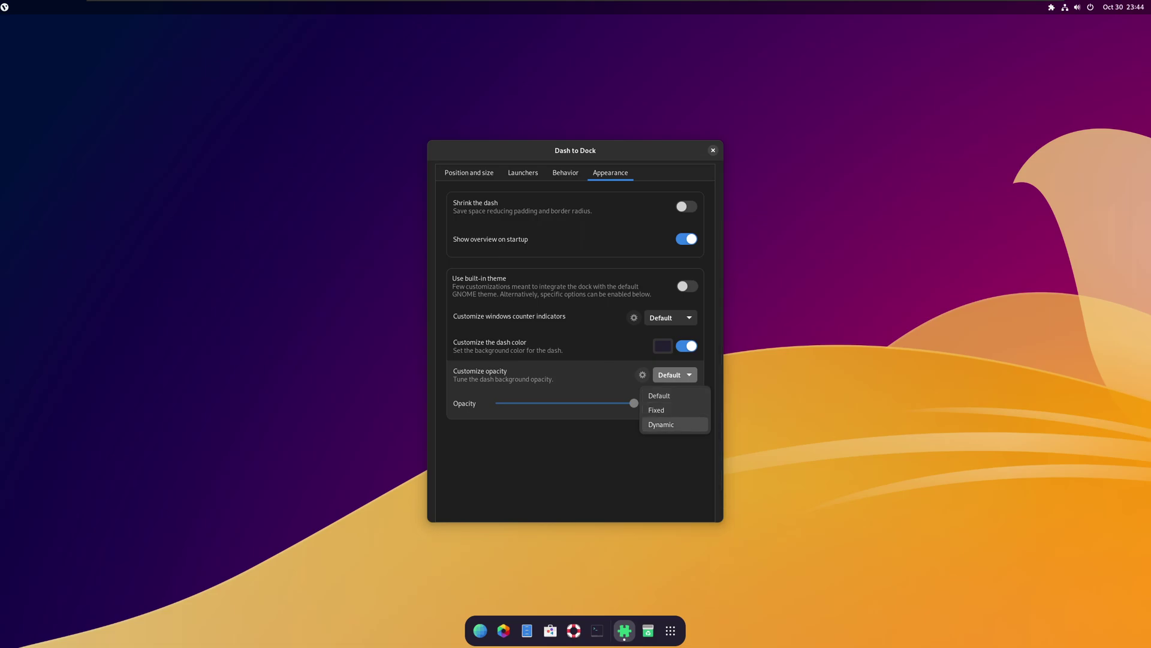
{"action": "left_click", "coordinate": [675, 410]}
{"action": "left_click_drag", "start_coordinate": [634, 403], "coordinate": [558, 403]}
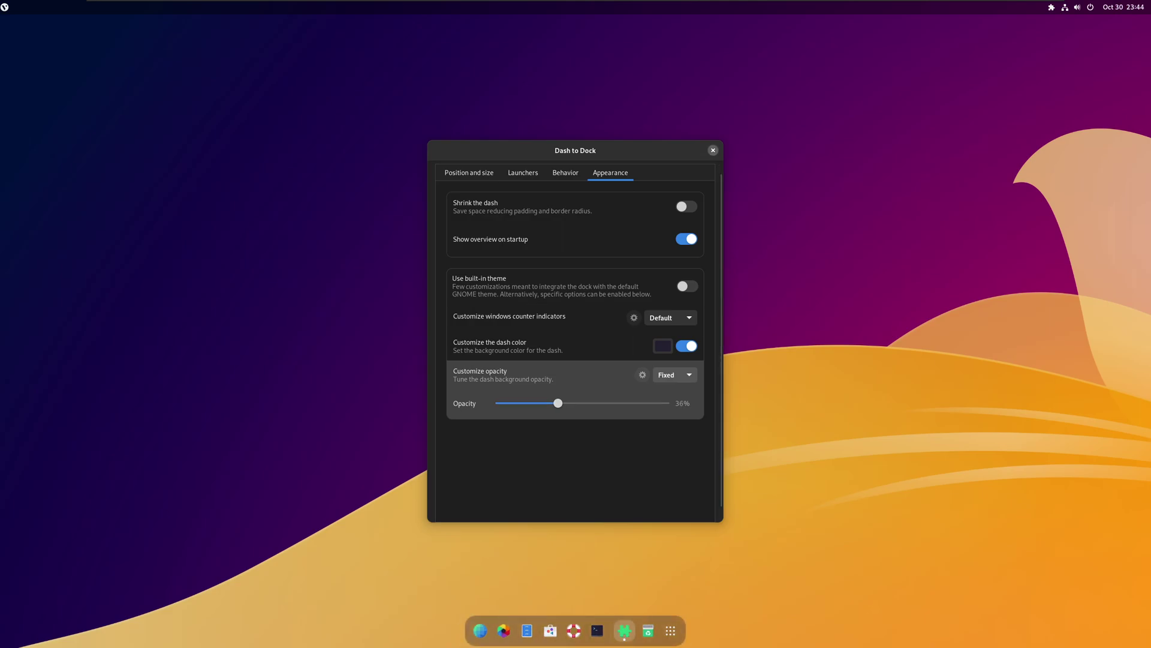
{"action": "mouse_move", "coordinate": [575, 150]}
{"action": "left_mouse_down"}
{"action": "mouse_move", "coordinate": [573, 174]}
{"action": "mouse_move", "coordinate": [566, 161]}
{"action": "left_mouse_up"}
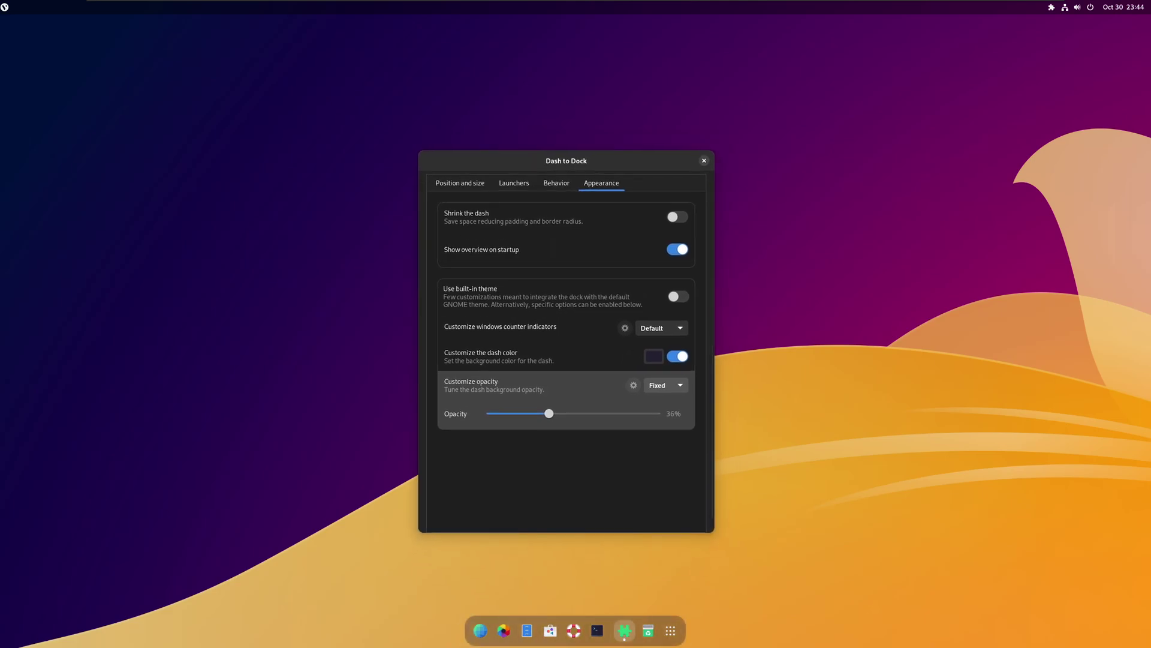
Step: Close the Dash to Dock settings, open the terminal and try to run neofetch
{"action": "left_click", "coordinate": [704, 160]}
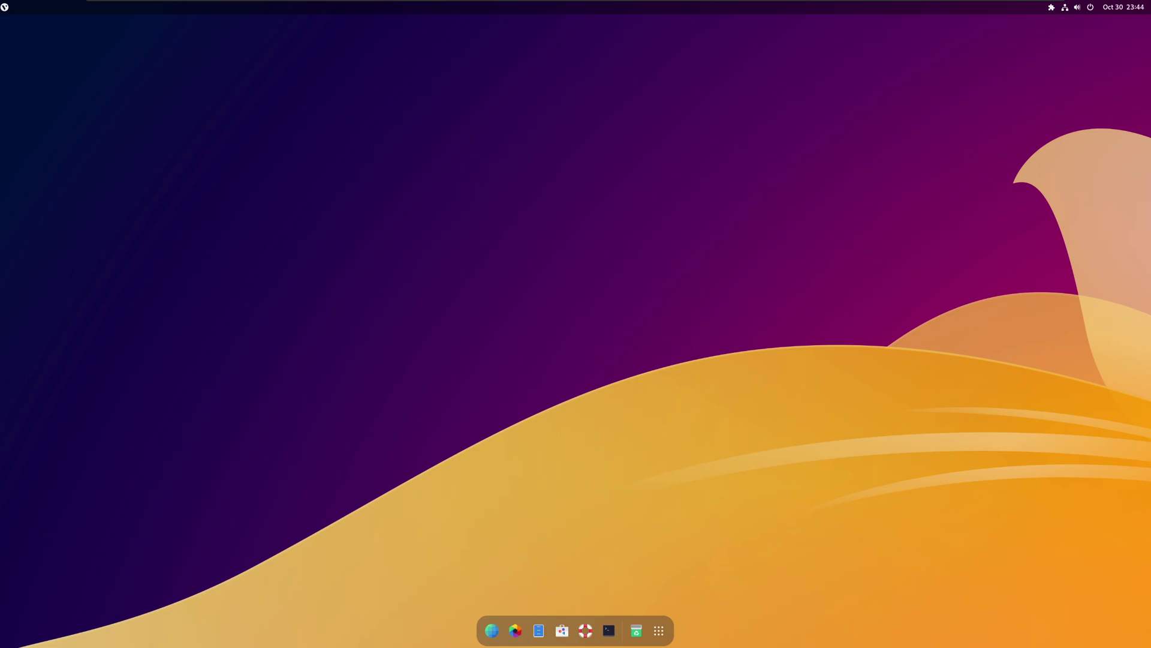
{"action": "left_click", "coordinate": [609, 631]}
{"action": "type", "text": "n"}
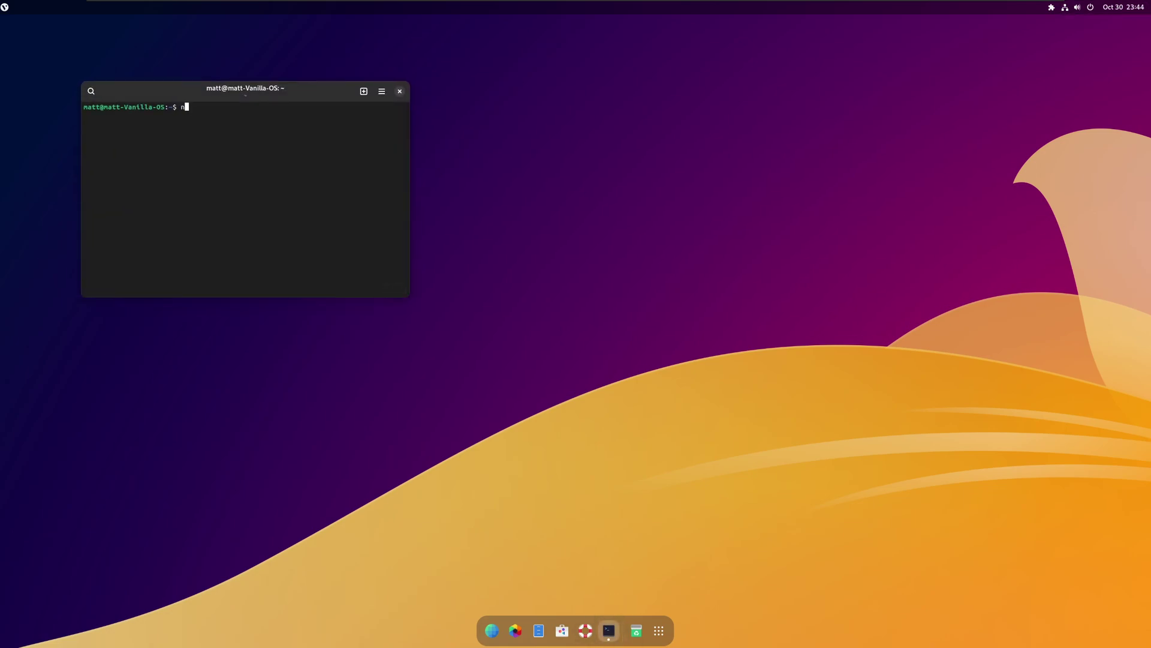
{"action": "type", "text": "eofetch"}
{"action": "key", "text": "Return"}
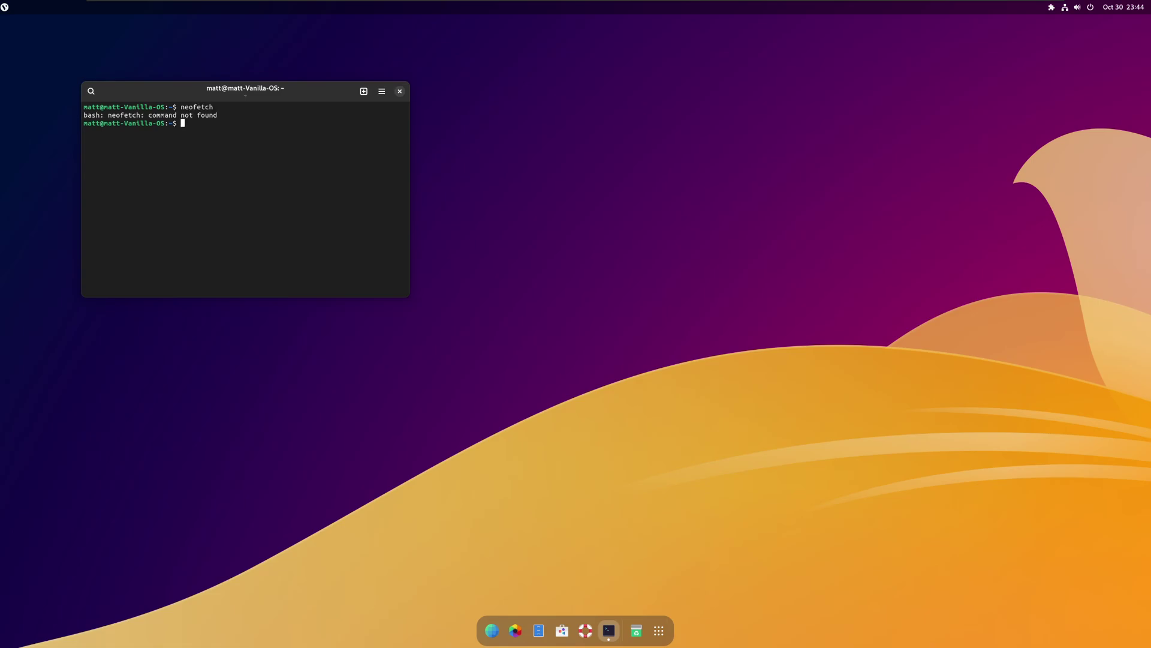
Step: Install neofetch with "sudo apt install neofetch", entering the account password and accepting the installation
{"action": "type", "text": "sudo apt install neofetch"}
{"action": "key", "text": "Return"}
{"action": "key", "text": "Return"}
{"action": "type", "text": "y"}
{"action": "key", "text": "Return"}
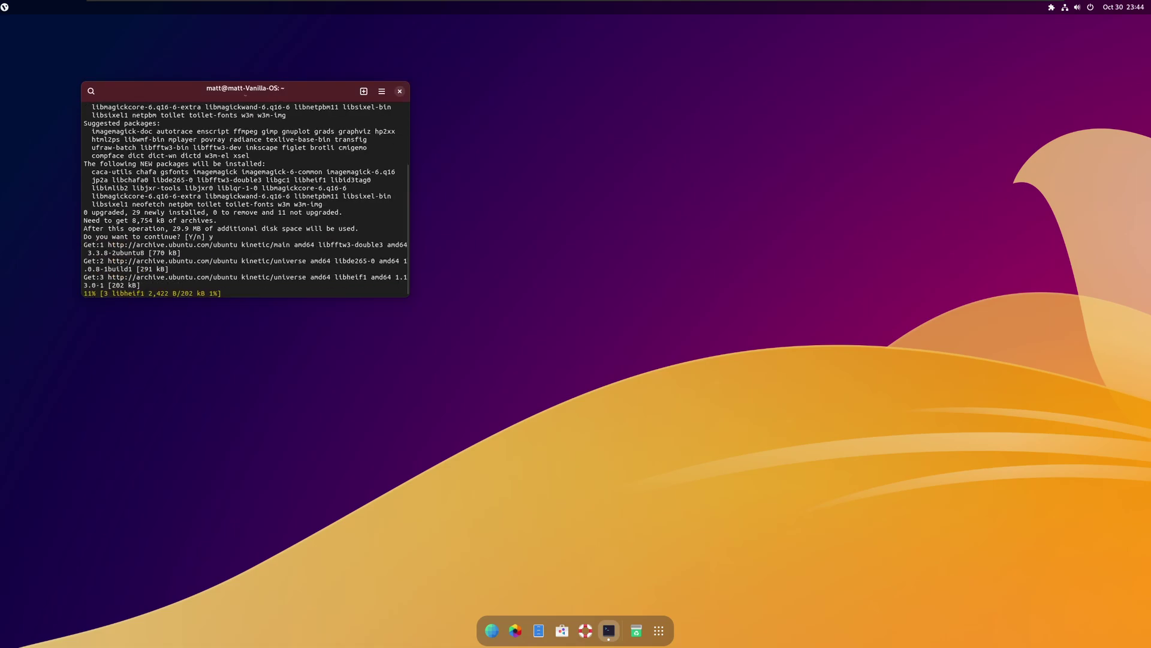
Step: Move the terminal window slightly down and to the right, and check its theme and zoom options while packages install
{"action": "left_click_drag", "start_coordinate": [245, 92], "coordinate": [265, 100]}
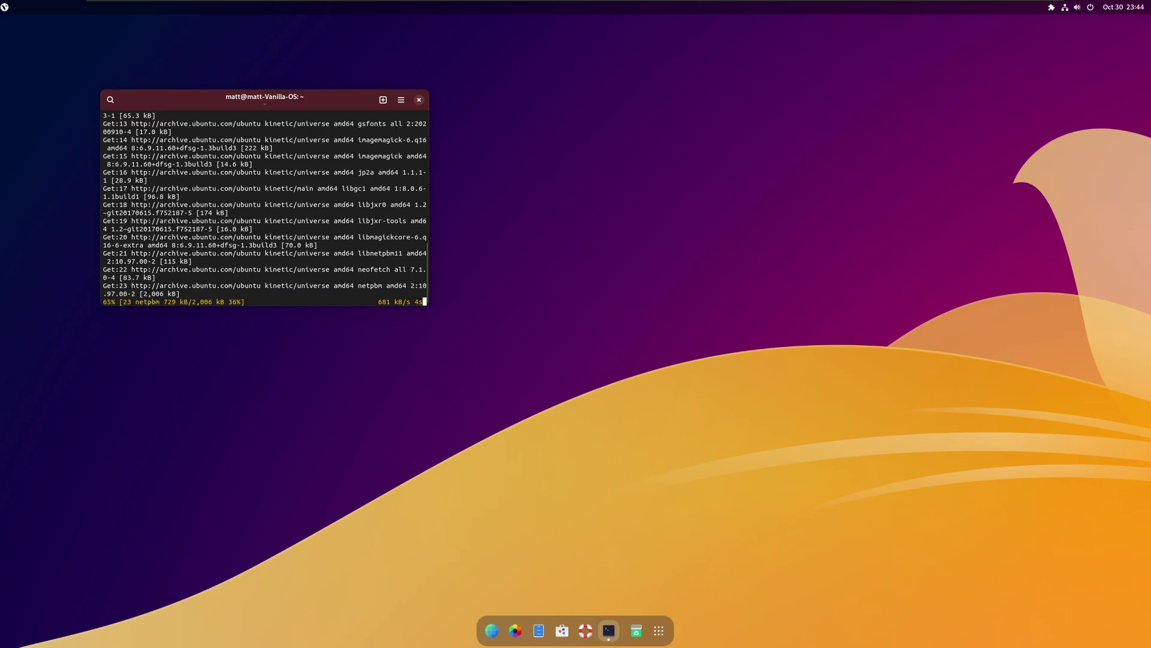
{"action": "left_click", "coordinate": [401, 99]}
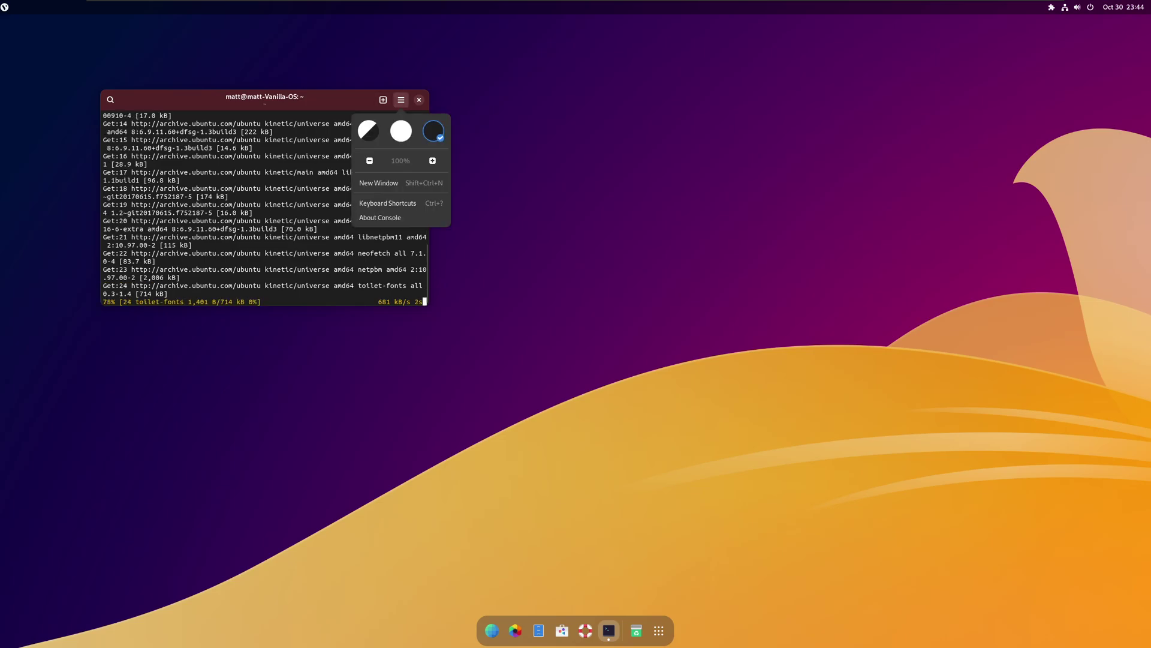
{"action": "key", "text": "Escape"}
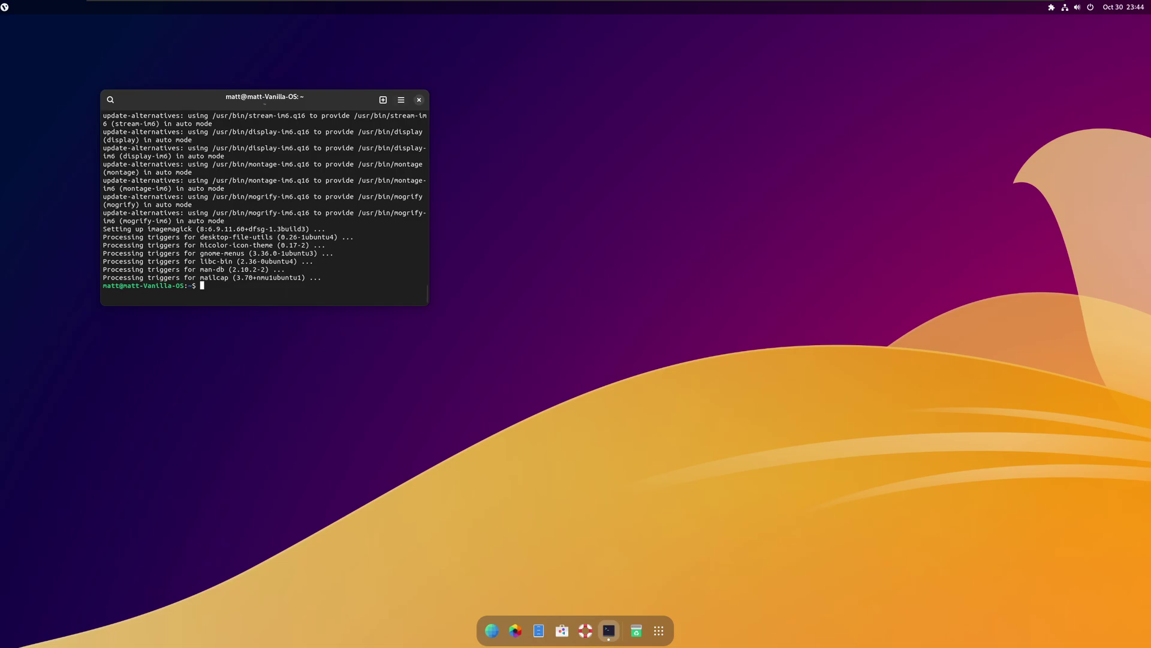
Step: Run neofetch in a cleared terminal to review the system information, and close the terminal
{"action": "type", "text": "clear"}
{"action": "key", "text": "Return"}
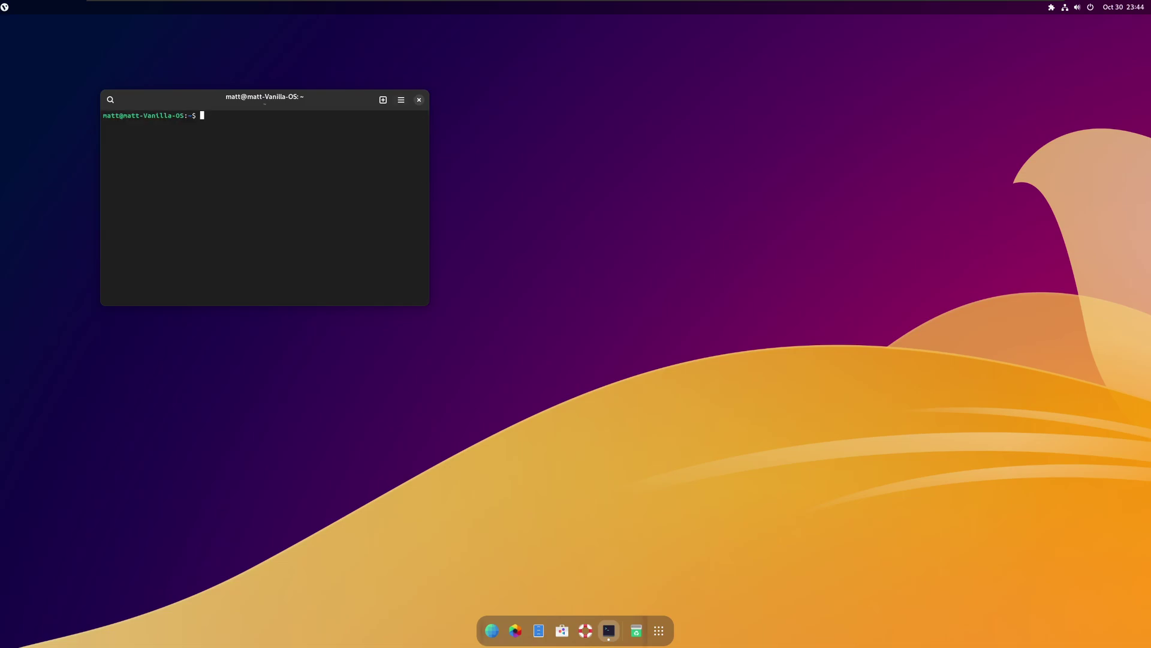
{"action": "type", "text": "neofetch"}
{"action": "key", "text": "Return"}
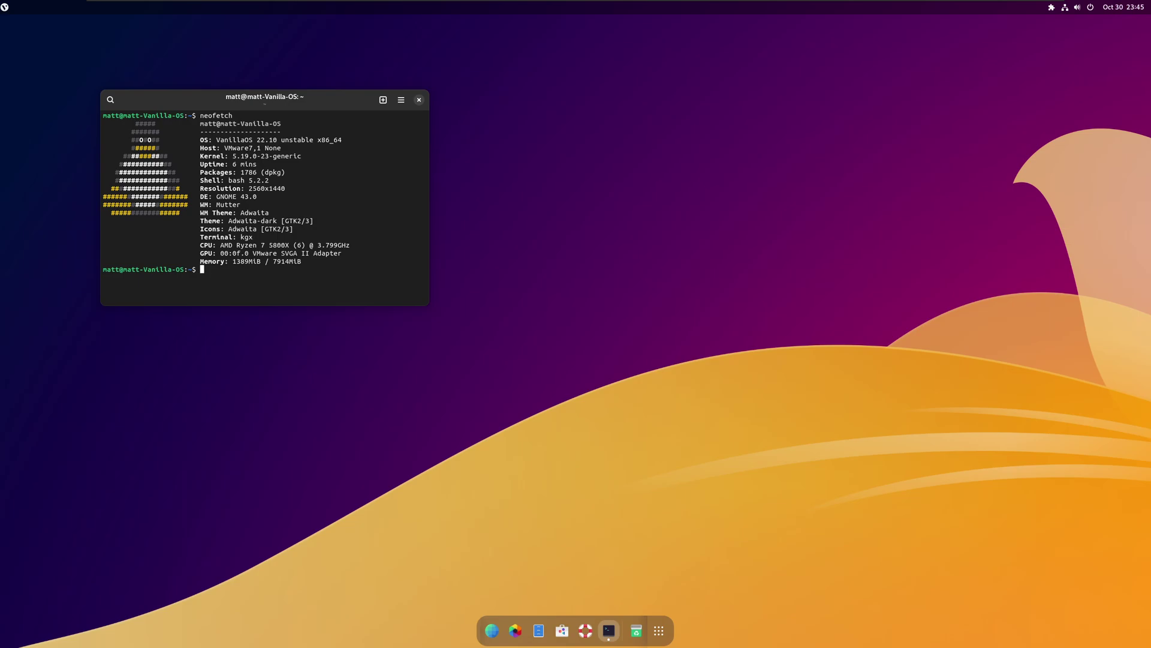
{"action": "type", "text": "s"}
{"action": "key", "text": "alt+F4"}
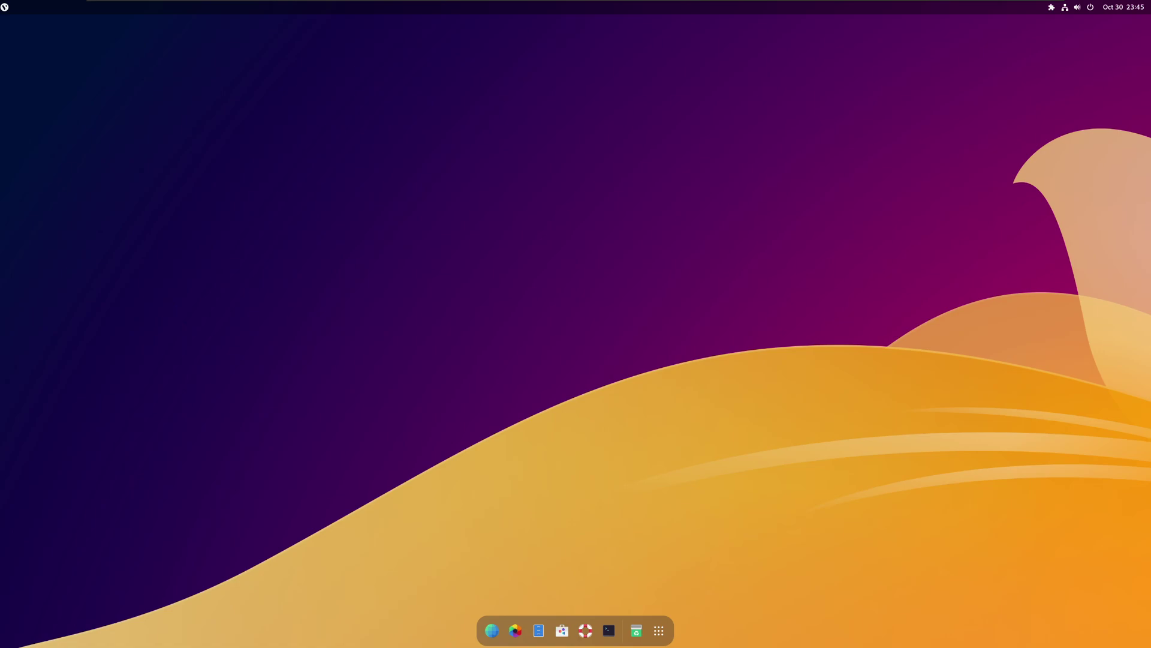
Step: Open the activities overview and switch to the next workspace and back
{"action": "key", "text": "super"}
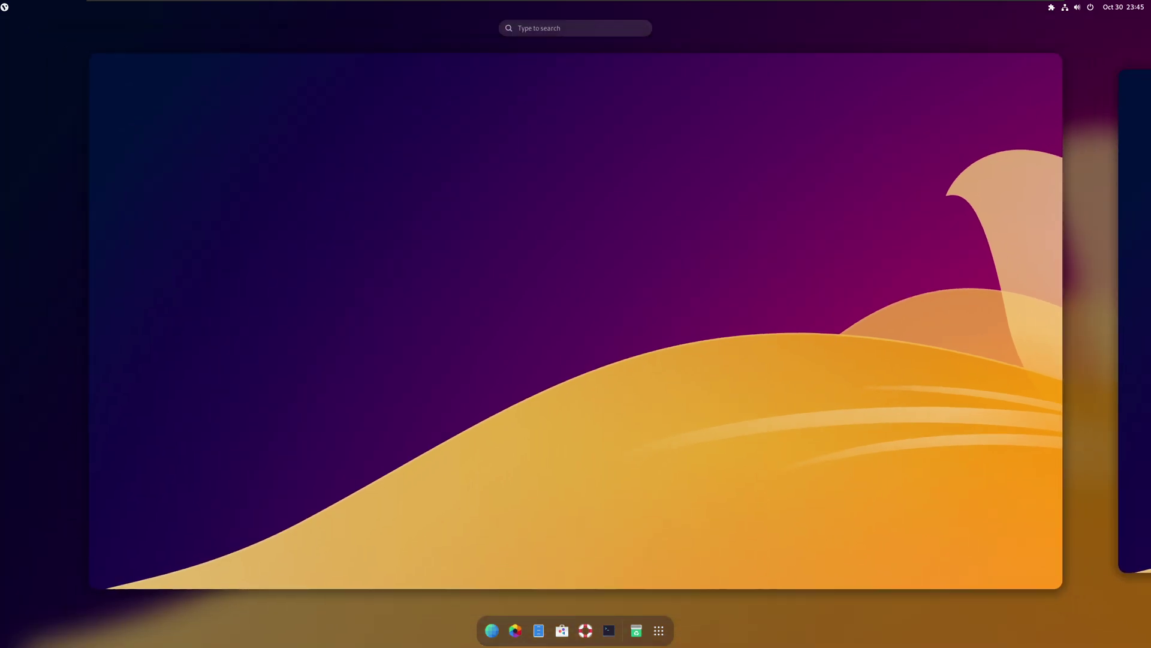
{"action": "key", "text": "ctrl+alt+Right"}
{"action": "key", "text": "ctrl+alt+Left"}
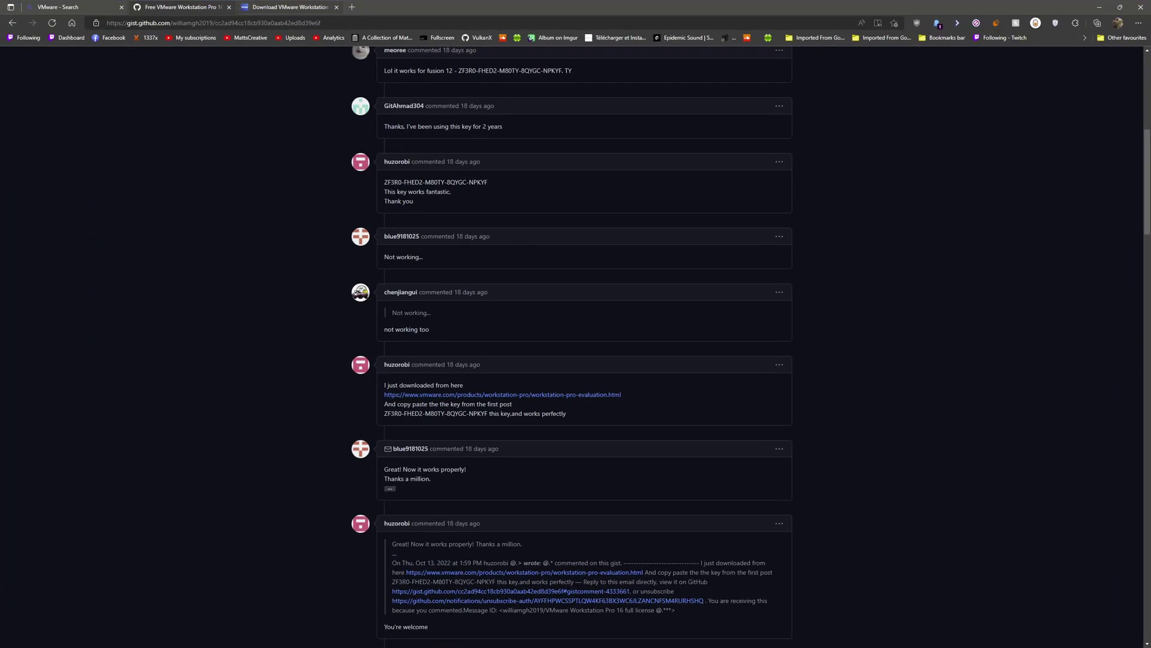
Step: In Microsoft Edge, close the two extra VMware tabs and reopen the VanillaOS kinetic build page from the browsing history
{"action": "left_click", "coordinate": [229, 7]}
{"action": "left_click", "coordinate": [229, 7]}
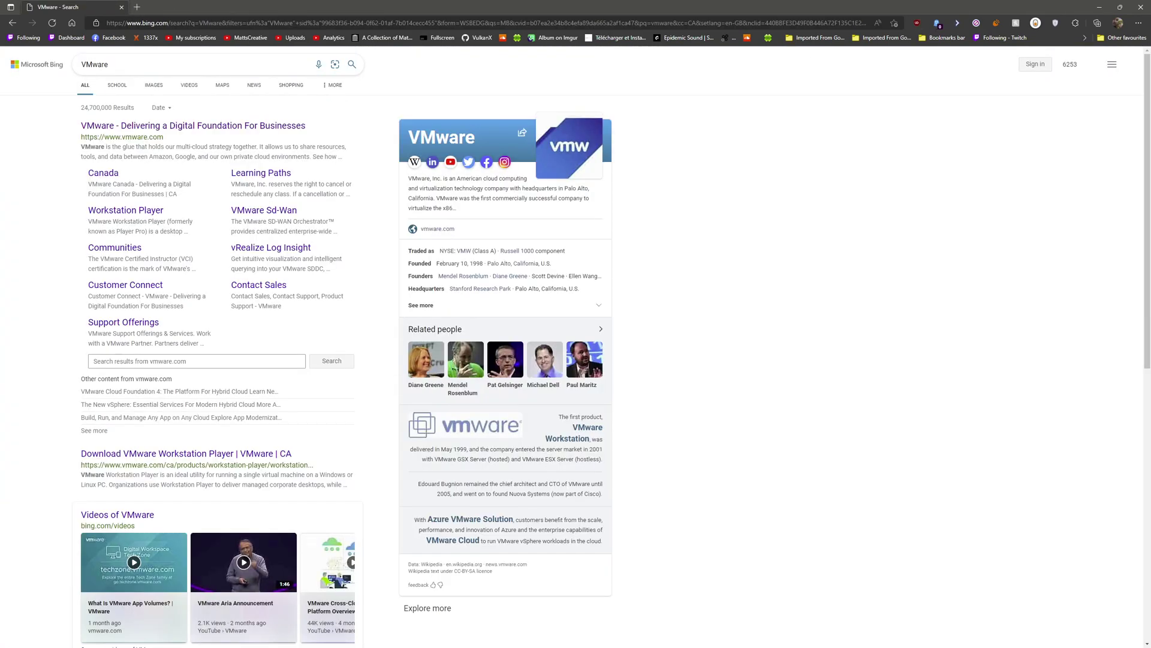
{"action": "left_click", "coordinate": [1138, 23]}
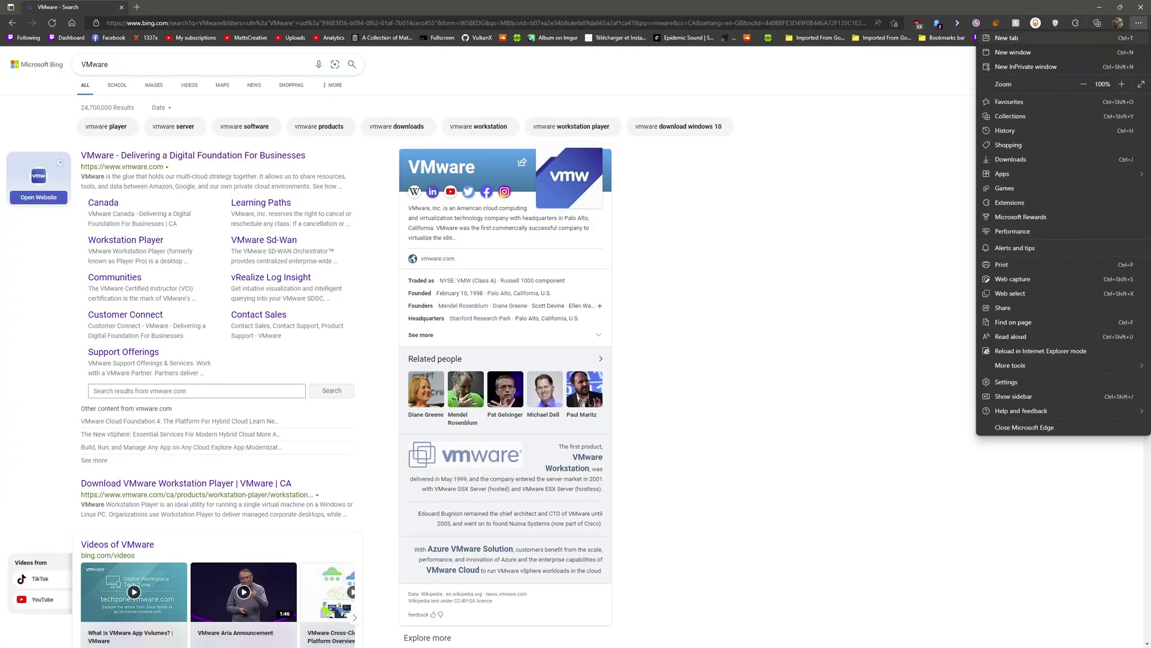
{"action": "left_click", "coordinate": [1005, 130]}
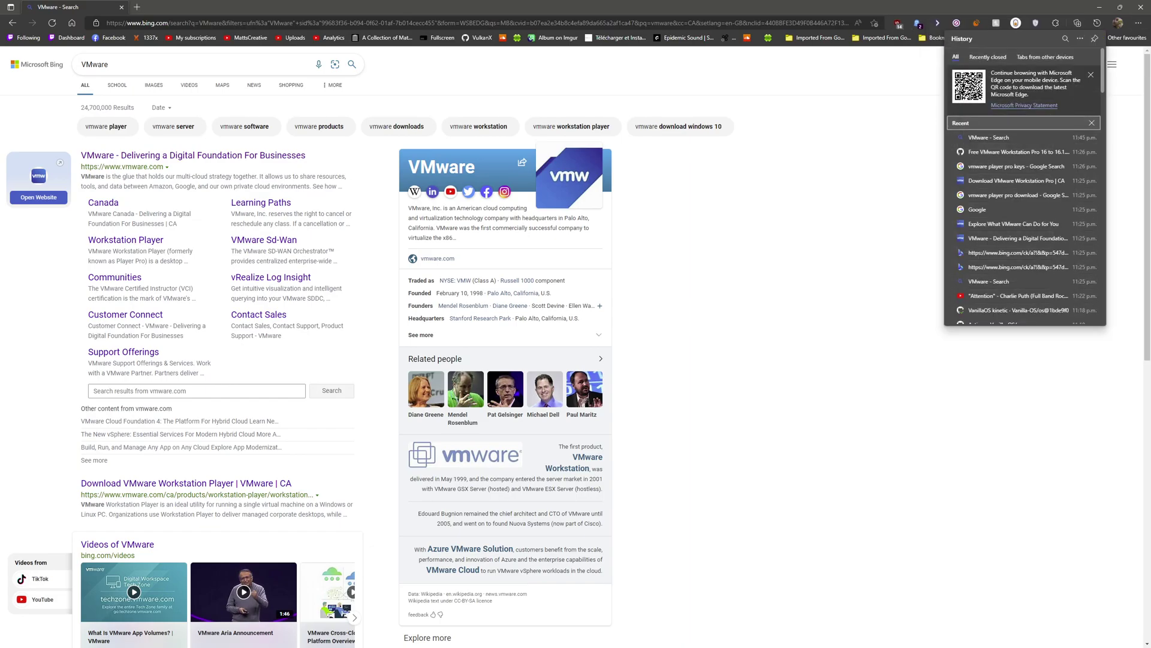
{"action": "scroll", "coordinate": [1019, 240], "scroll_direction": "down", "scroll_amount": 3}
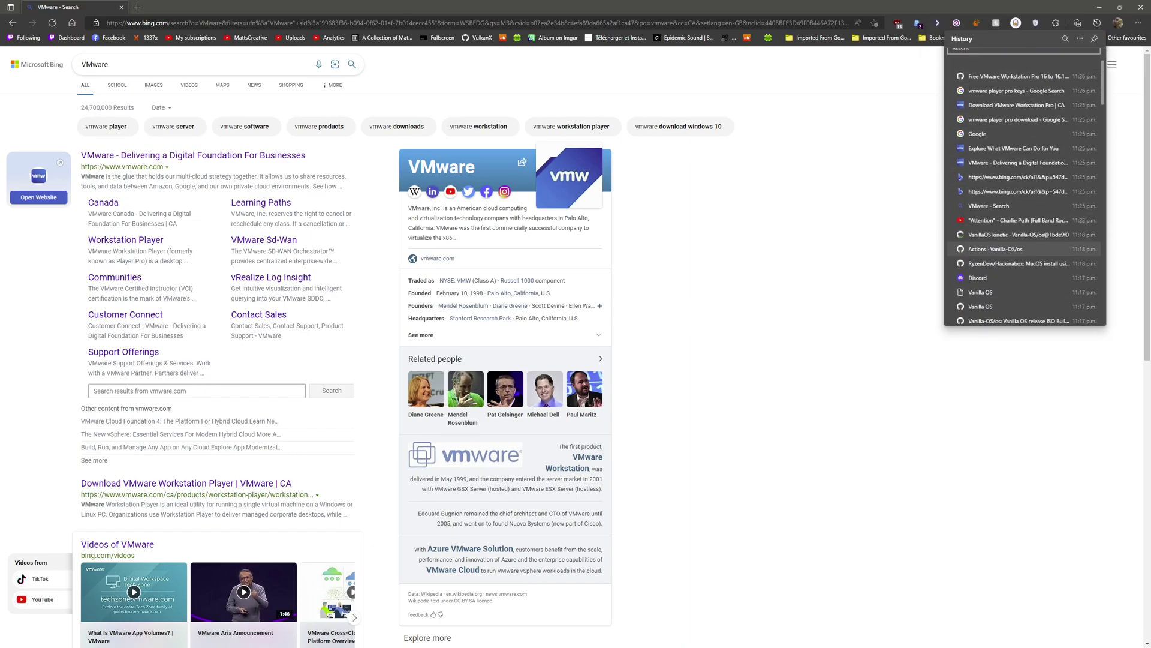
{"action": "left_click", "coordinate": [1013, 228]}
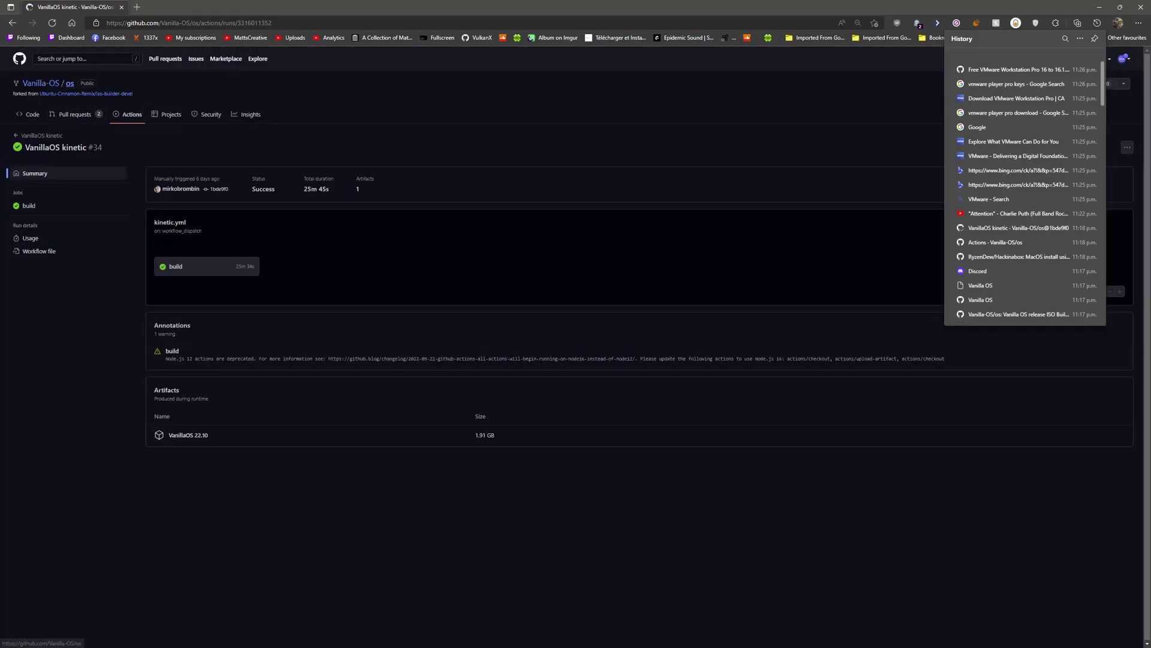
Step: Look over the Vanilla-OS os repository on GitHub and open the official vanillaos.org website through the organization page
{"action": "left_click", "coordinate": [70, 82]}
{"action": "scroll", "coordinate": [576, 348], "scroll_direction": "down", "scroll_amount": 2}
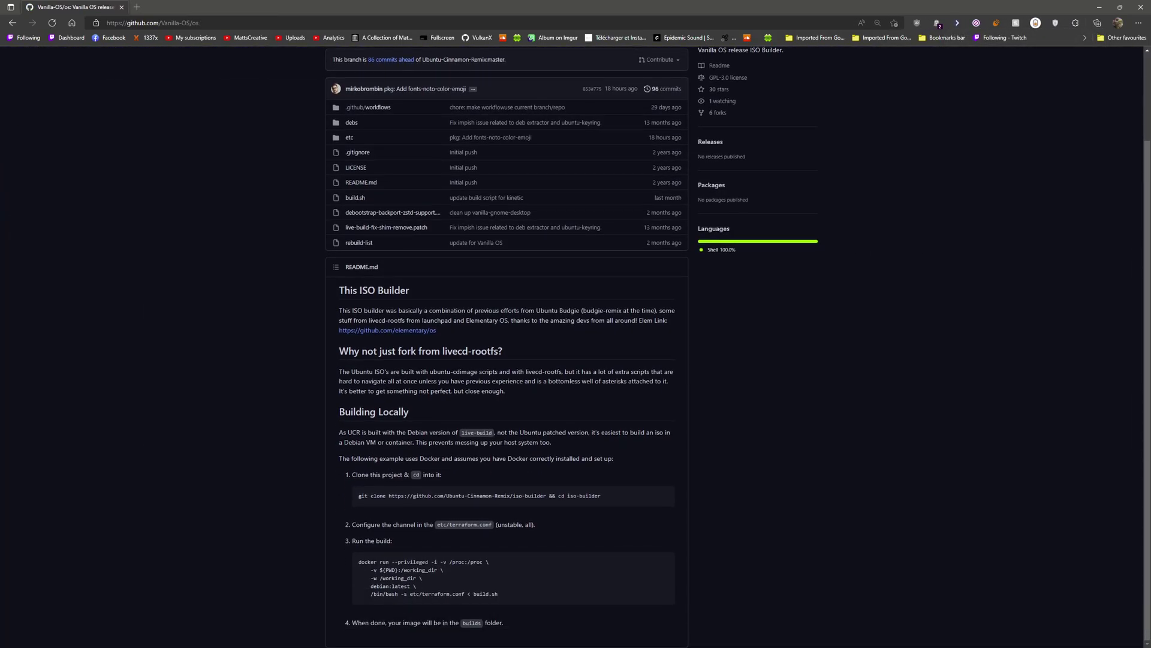
{"action": "scroll", "coordinate": [575, 347], "scroll_direction": "up", "scroll_amount": 2}
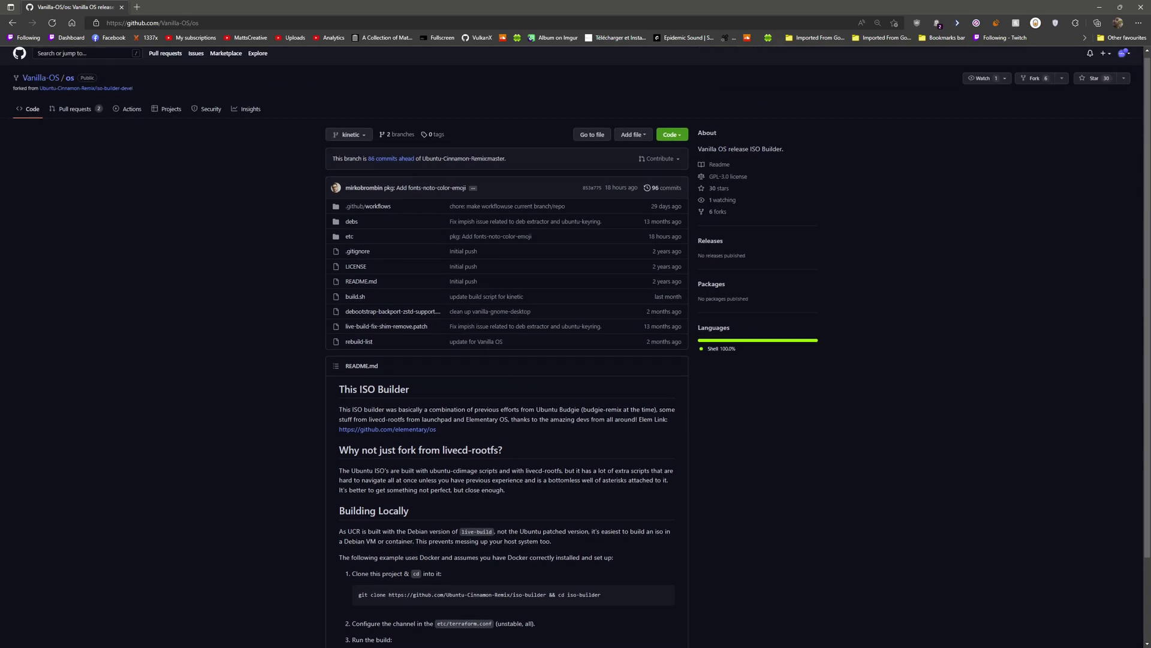
{"action": "left_click", "coordinate": [41, 82]}
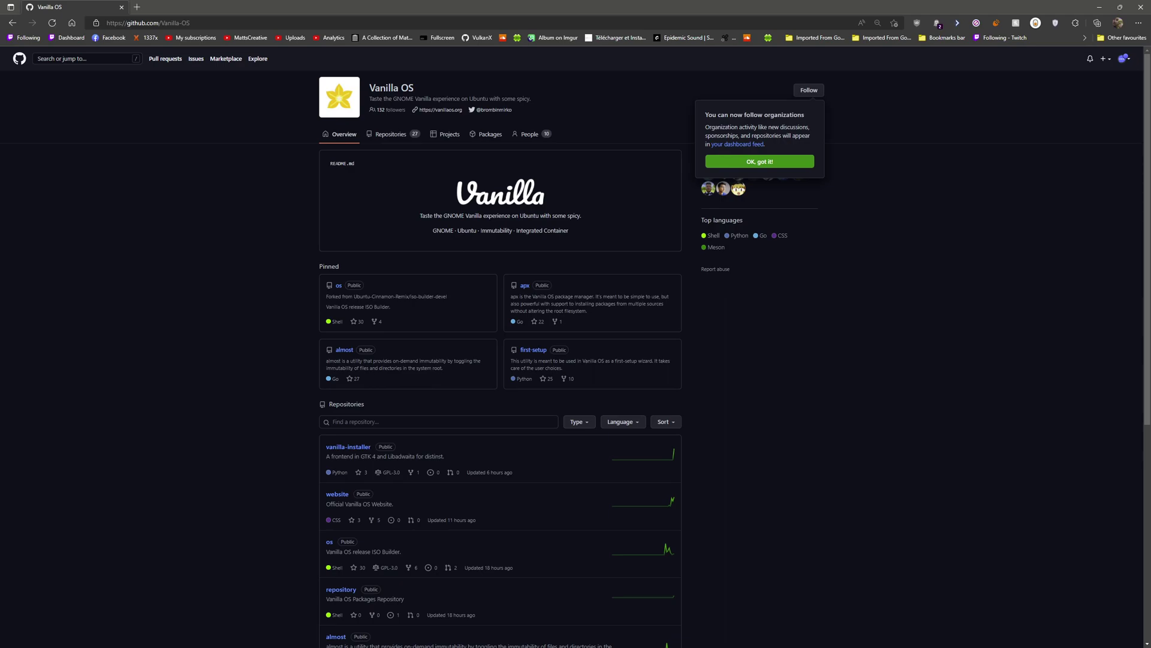
{"action": "left_click", "coordinate": [441, 110]}
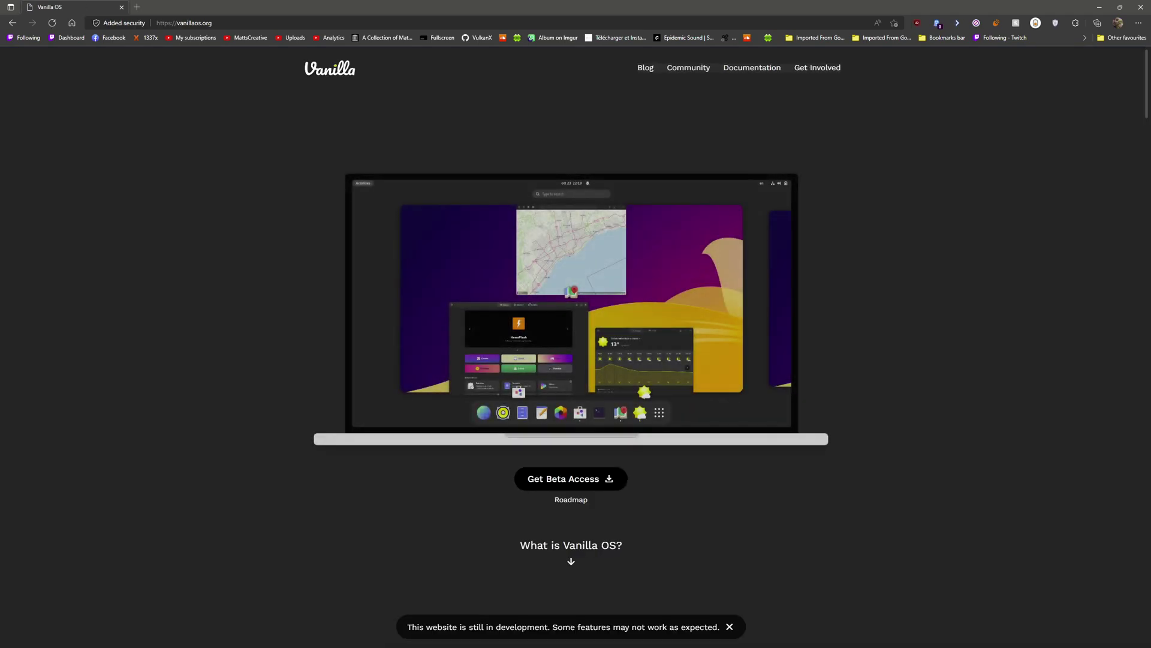
Step: Read through the Vanilla OS homepage sections on updates, work, gaming, the application catalog, package choice and immutability
{"action": "scroll", "coordinate": [571, 360], "scroll_direction": "down", "scroll_amount": 4}
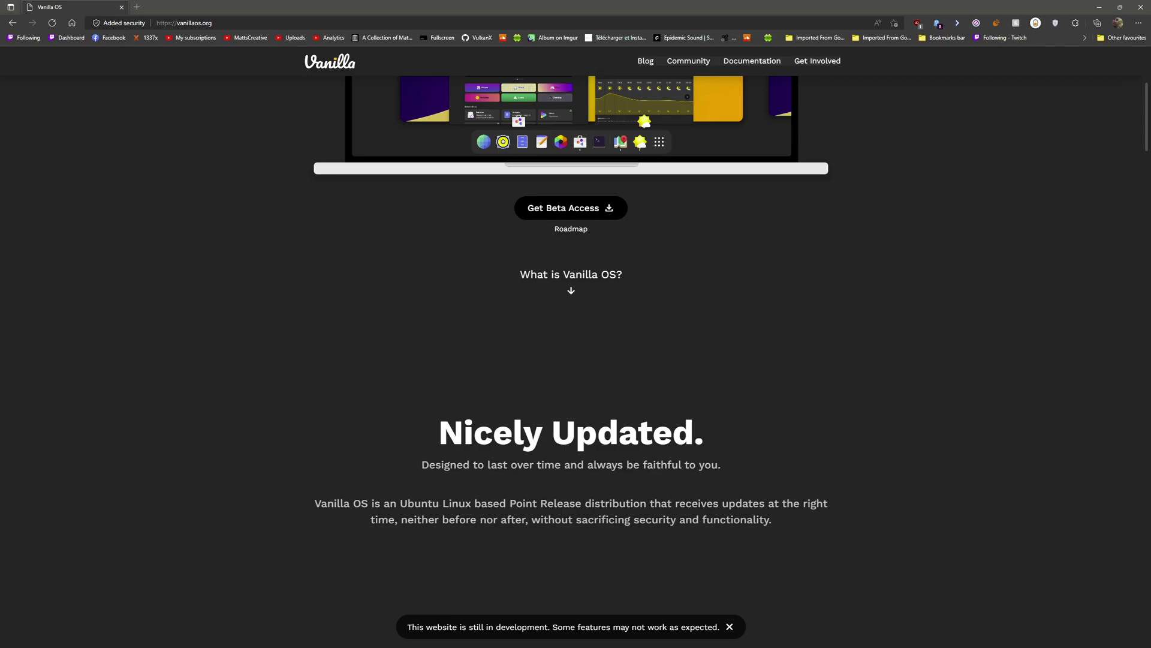
{"action": "scroll", "coordinate": [571, 360], "scroll_direction": "down", "scroll_amount": 4}
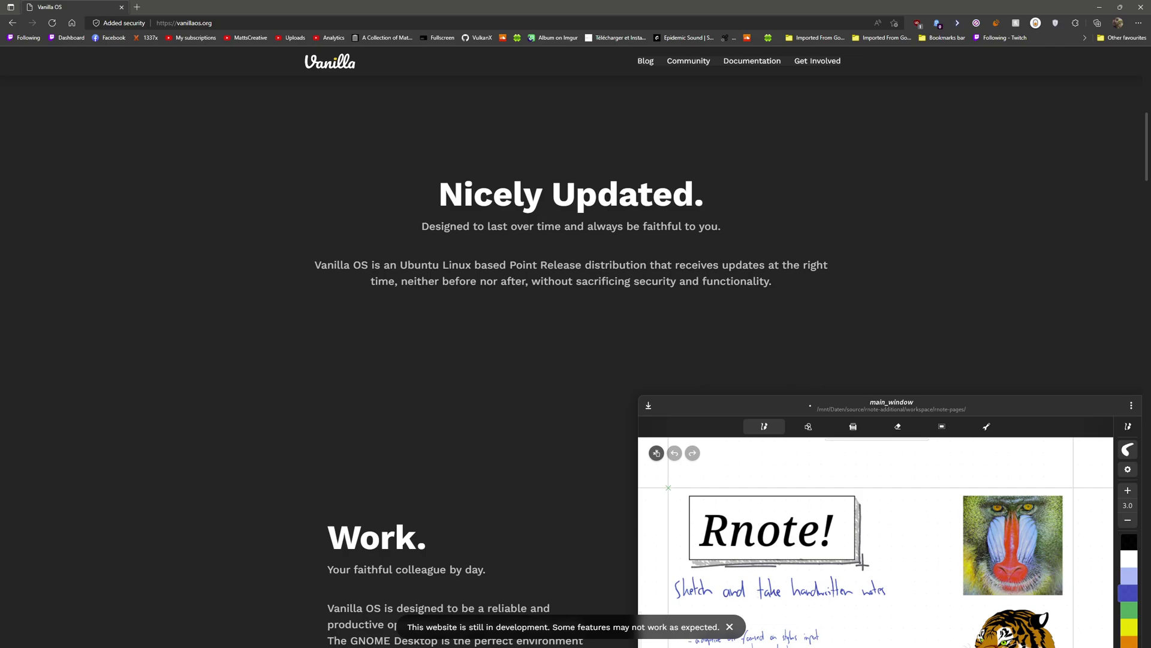
{"action": "scroll", "coordinate": [575, 360], "scroll_direction": "down", "scroll_amount": 3}
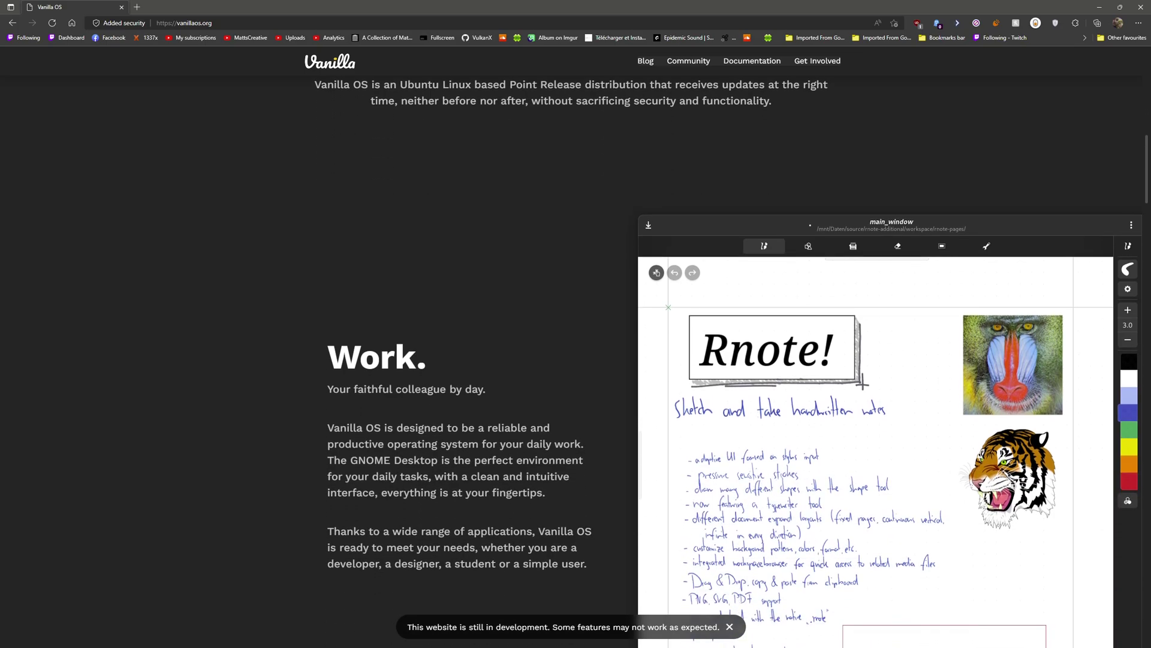
{"action": "scroll", "coordinate": [575, 360], "scroll_direction": "down", "scroll_amount": 10}
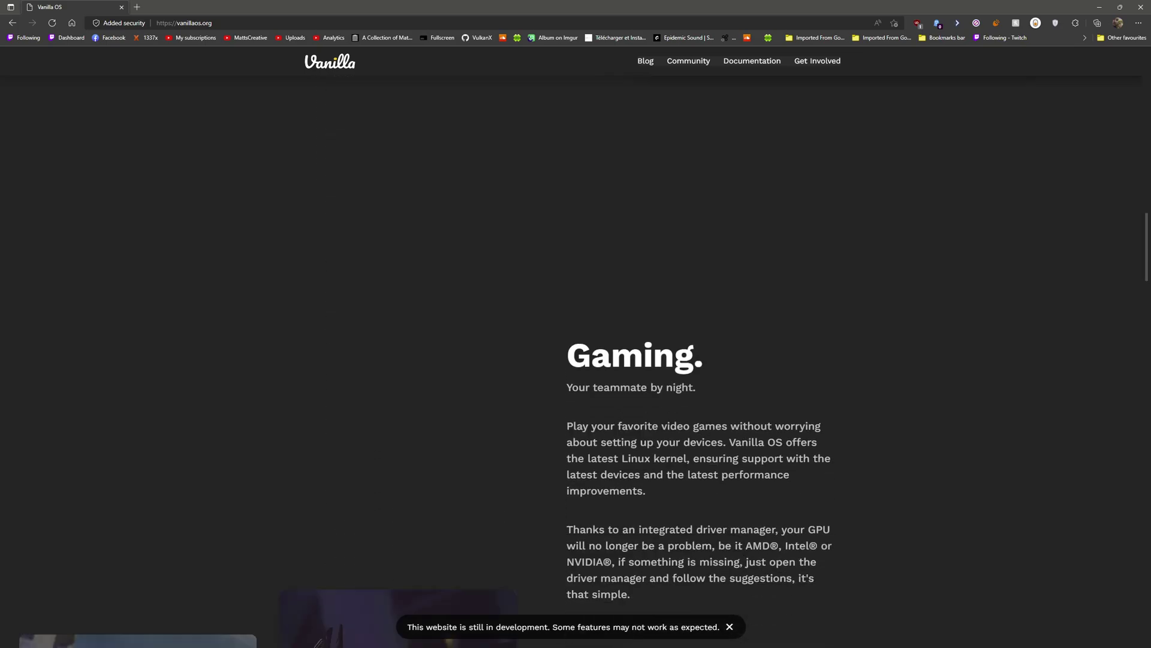
{"action": "scroll", "coordinate": [576, 360], "scroll_direction": "down", "scroll_amount": 3}
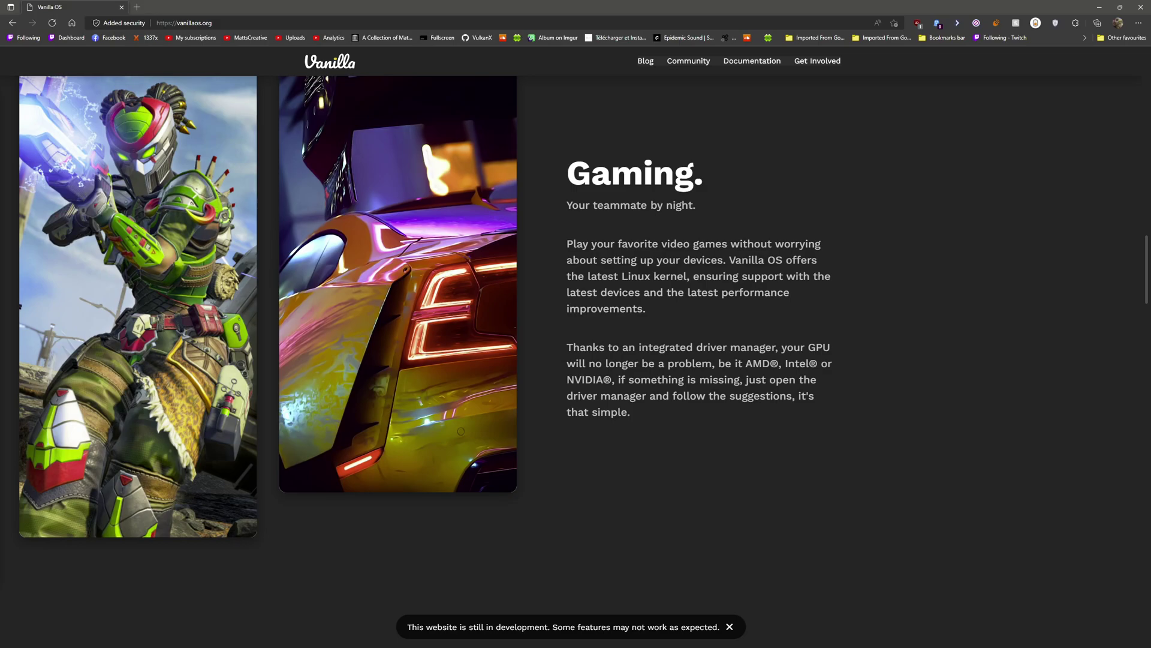
{"action": "scroll", "coordinate": [460, 431], "scroll_direction": "down", "scroll_amount": 15}
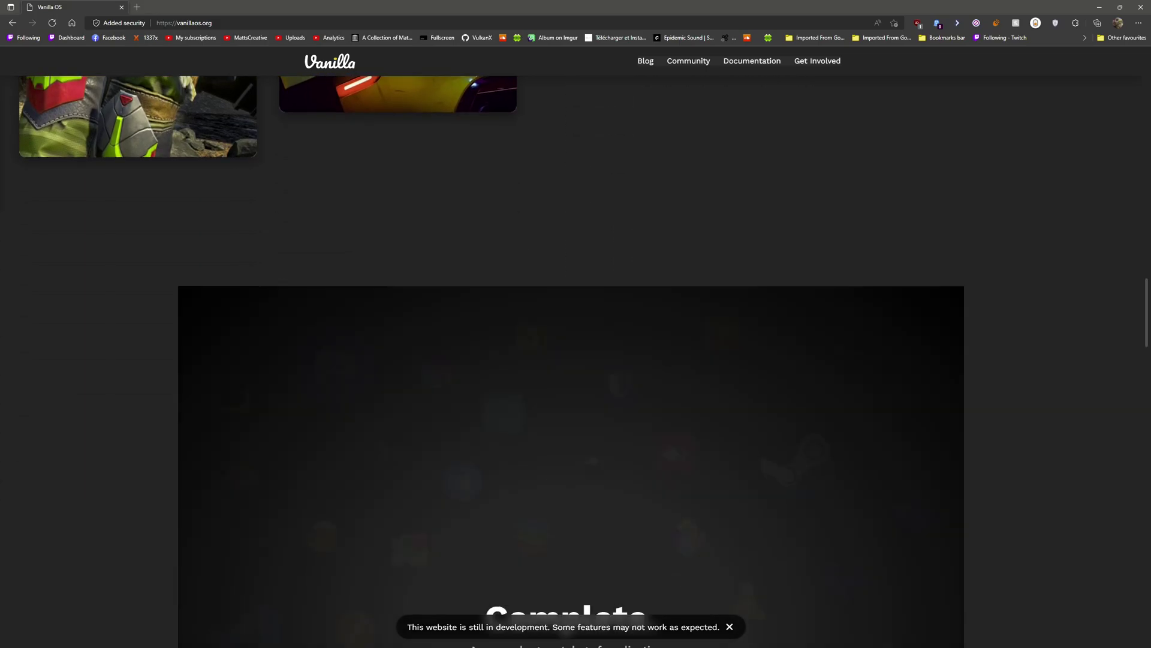
{"action": "scroll", "coordinate": [571, 360], "scroll_direction": "up", "scroll_amount": 7}
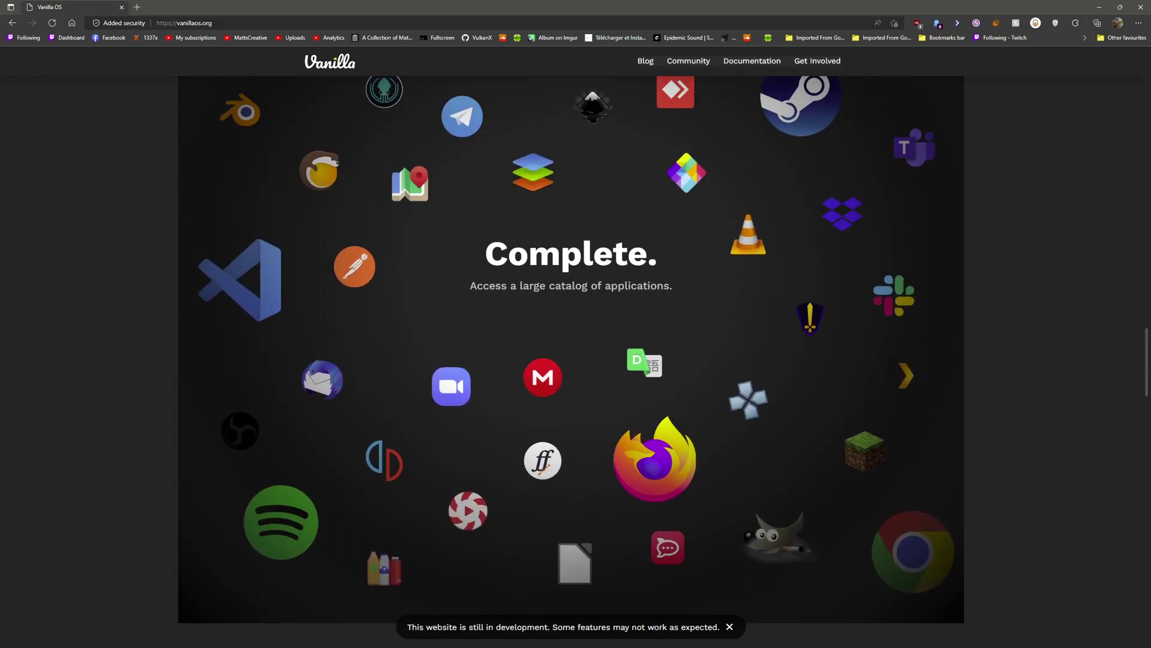
{"action": "scroll", "coordinate": [571, 360], "scroll_direction": "down", "scroll_amount": 1}
{"action": "scroll", "coordinate": [571, 360], "scroll_direction": "down", "scroll_amount": 5}
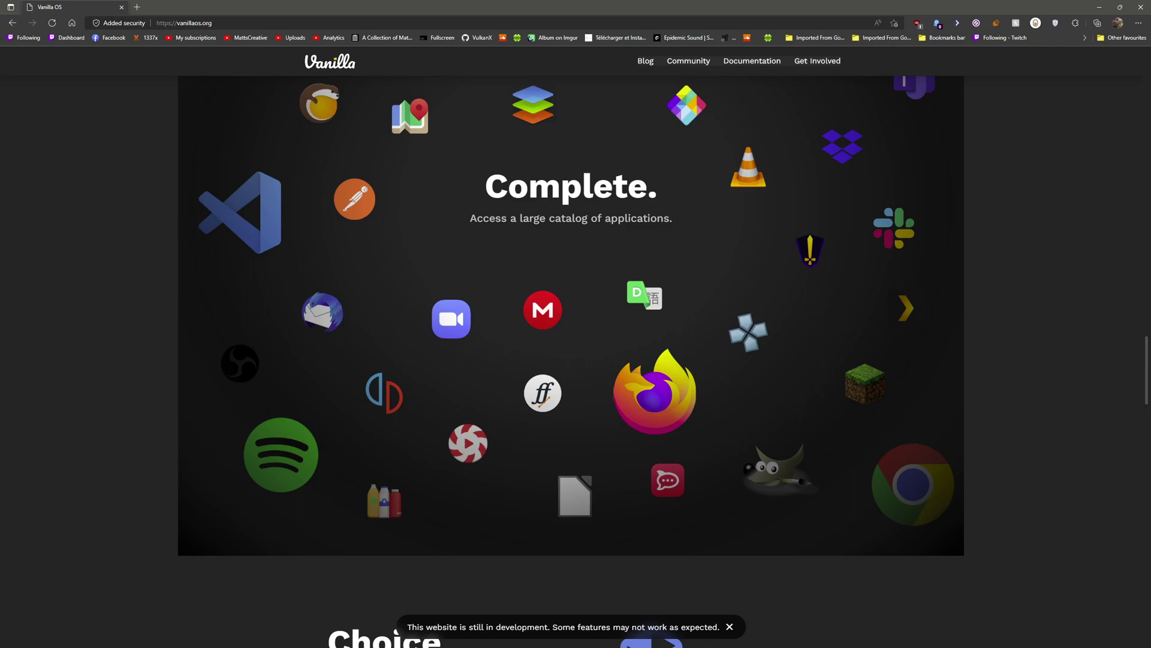
{"action": "scroll", "coordinate": [571, 360], "scroll_direction": "up", "scroll_amount": 5}
{"action": "scroll", "coordinate": [570, 360], "scroll_direction": "down", "scroll_amount": 12}
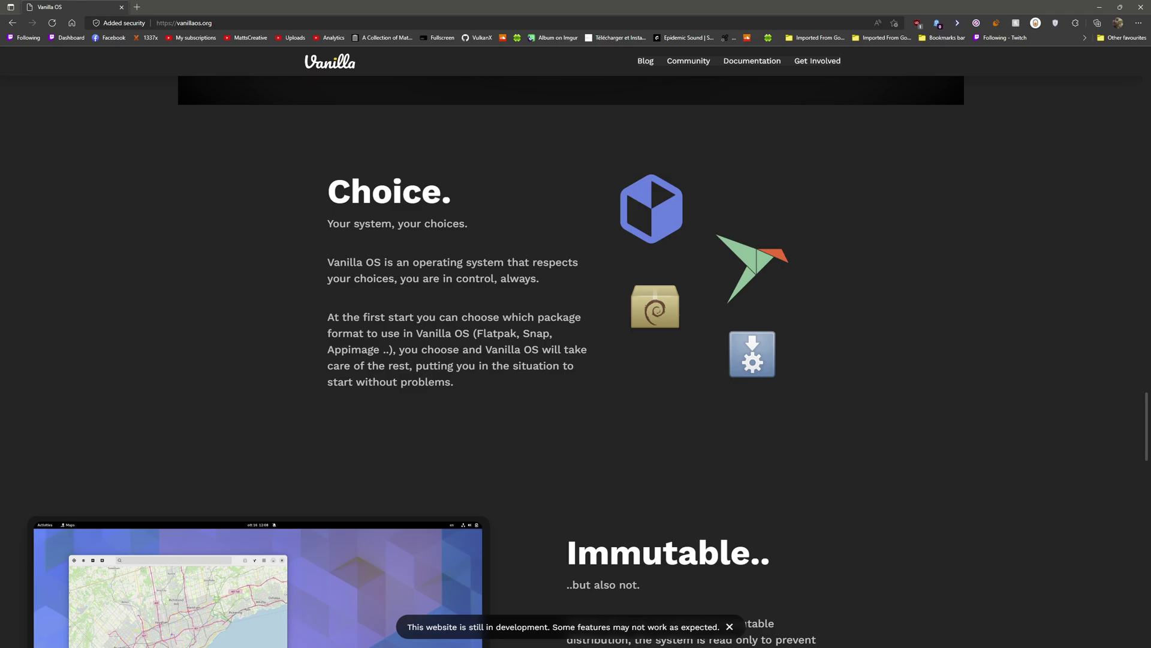
{"action": "scroll", "coordinate": [575, 360], "scroll_direction": "down", "scroll_amount": 6}
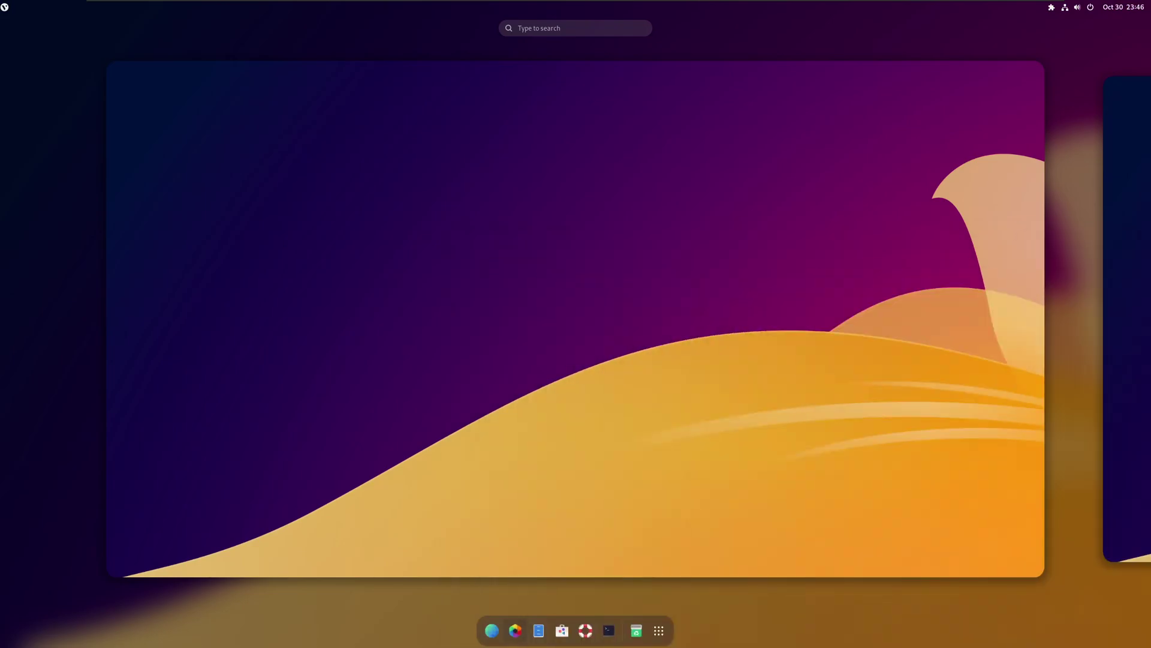
Step: Switch back to the Vanilla OS virtual machine, open a terminal and try to install Discord with "apx install discord"
{"action": "left_click", "coordinate": [609, 630]}
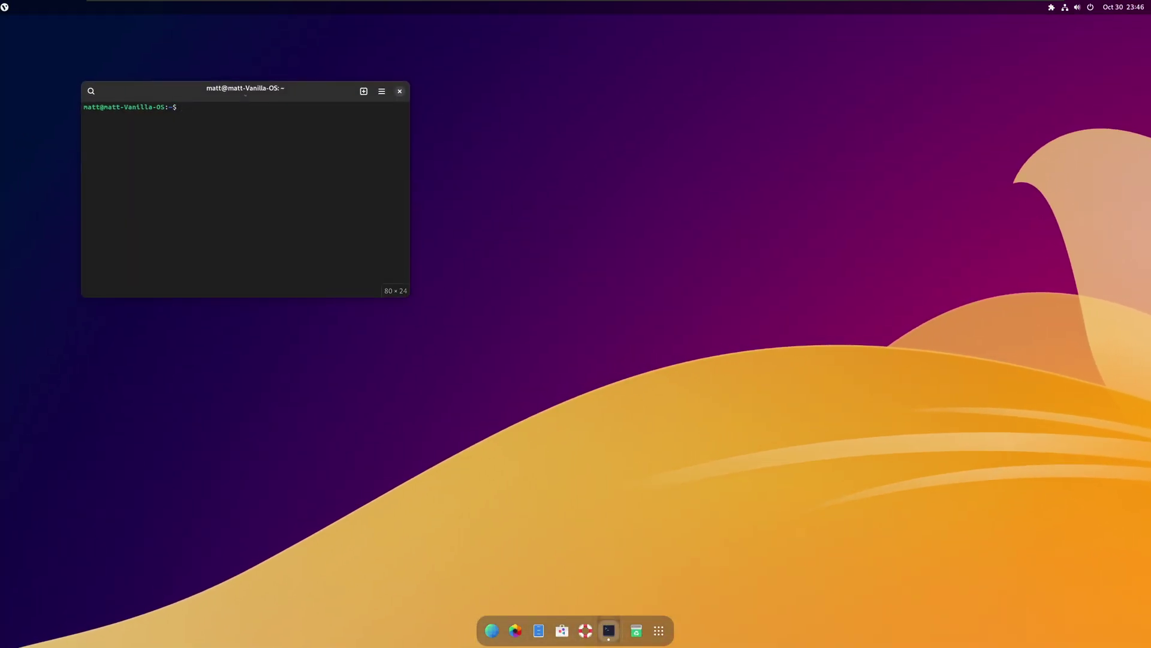
{"action": "type", "text": "apx install discord"}
{"action": "key", "text": "Return"}
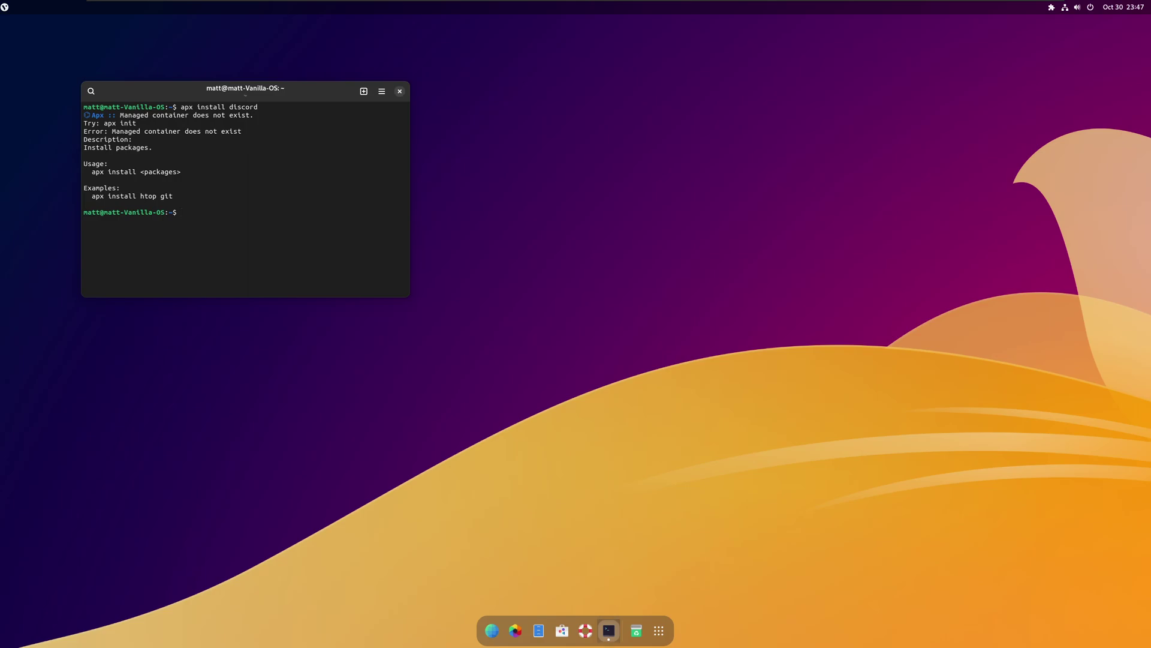
Step: Reuse the previous command with a different package name to try "apx install cider"
{"action": "key", "text": "Up"}
{"action": "key", "text": "BackSpace"}
{"action": "key", "text": "BackSpace"}
{"action": "key", "text": "BackSpace"}
{"action": "key", "text": "BackSpace"}
{"action": "key", "text": "BackSpace"}
{"action": "key", "text": "BackSpace"}
{"action": "key", "text": "BackSpace"}
{"action": "key", "text": "BackSpace"}
{"action": "type", "text": "cider"}
{"action": "key", "text": "Return"}
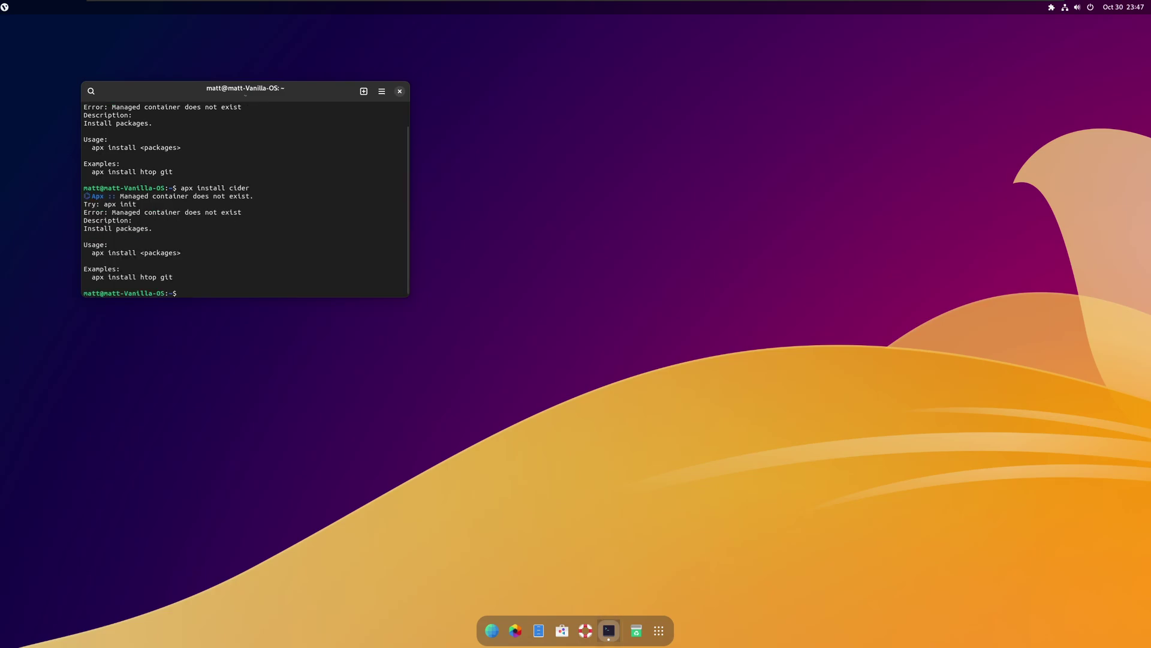
Step: Reuse the previous install command with other package names to try "apx install htop git"
{"action": "key", "text": "Up"}
{"action": "key", "text": "BackSpace"}
{"action": "key", "text": "BackSpace"}
{"action": "key", "text": "BackSpace"}
{"action": "key", "text": "BackSpace"}
{"action": "key", "text": "BackSpace"}
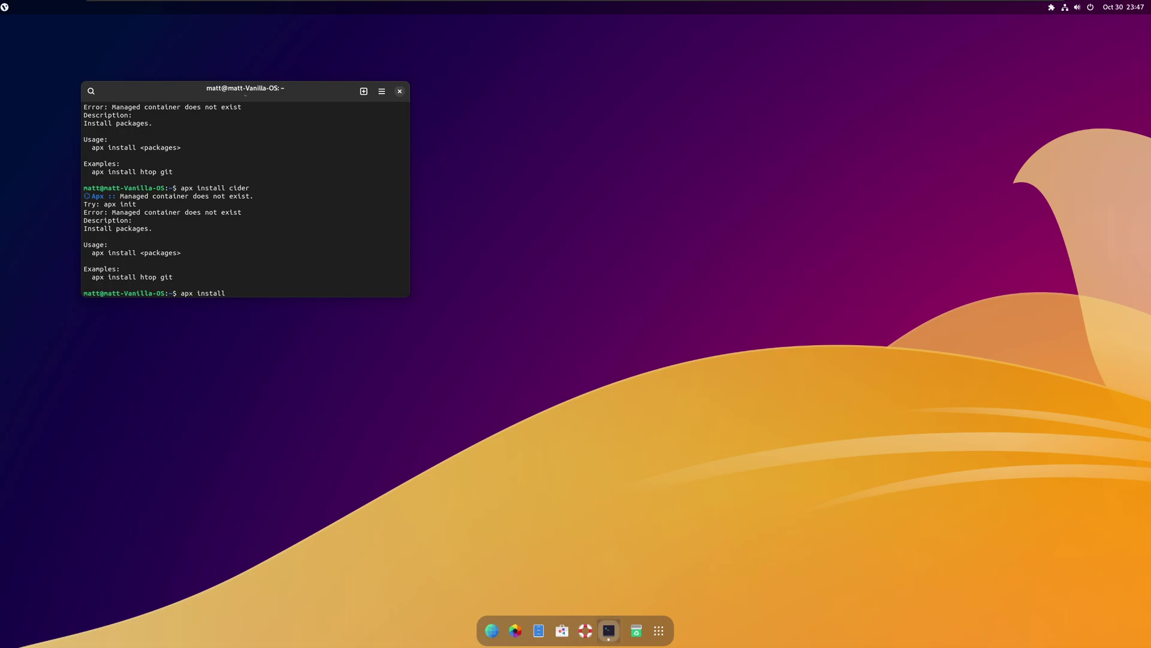
{"action": "type", "text": "htop -g"}
{"action": "key", "text": "BackSpace"}
{"action": "key", "text": "BackSpace"}
{"action": "type", "text": "git"}
{"action": "key", "text": "Return"}
Step: Replace the recalled command with "apx install git", run it, and close the terminal
{"action": "key", "text": "Up"}
{"action": "key", "text": "BackSpace"}
{"action": "key", "text": "BackSpace"}
{"action": "key", "text": "BackSpace"}
{"action": "key", "text": "BackSpace"}
{"action": "key", "text": "BackSpace"}
{"action": "key", "text": "BackSpace"}
{"action": "key", "text": "BackSpace"}
{"action": "key", "text": "BackSpace"}
{"action": "key", "text": "BackSpace"}
{"action": "key", "text": "BackSpace"}
{"action": "key", "text": "BackSpace"}
{"action": "key", "text": "BackSpace"}
{"action": "key", "text": "BackSpace"}
{"action": "key", "text": "BackSpace"}
{"action": "key", "text": "BackSpace"}
{"action": "key", "text": "BackSpace"}
{"action": "key", "text": "BackSpace"}
{"action": "key", "text": "BackSpace"}
{"action": "key", "text": "BackSpace"}
{"action": "key", "text": "BackSpace"}
{"action": "type", "text": "apx install ht"}
{"action": "key", "text": "BackSpace"}
{"action": "key", "text": "BackSpace"}
{"action": "type", "text": "git"}
{"action": "key", "text": "Return"}
{"action": "key", "text": "ctrl+d"}
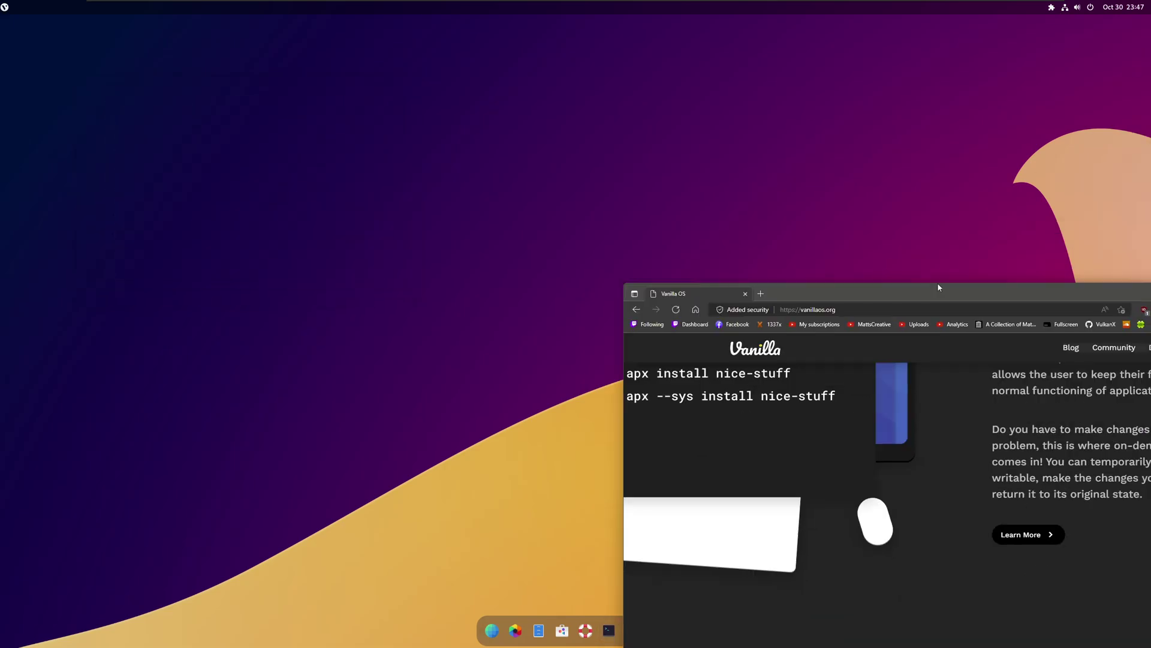
Step: Switch to the Vanilla OS website in the browser and look over its open source, Frequently Asked Questions, Technologies and Choice sections
{"action": "scroll", "coordinate": [576, 324], "scroll_direction": "down", "scroll_amount": 10}
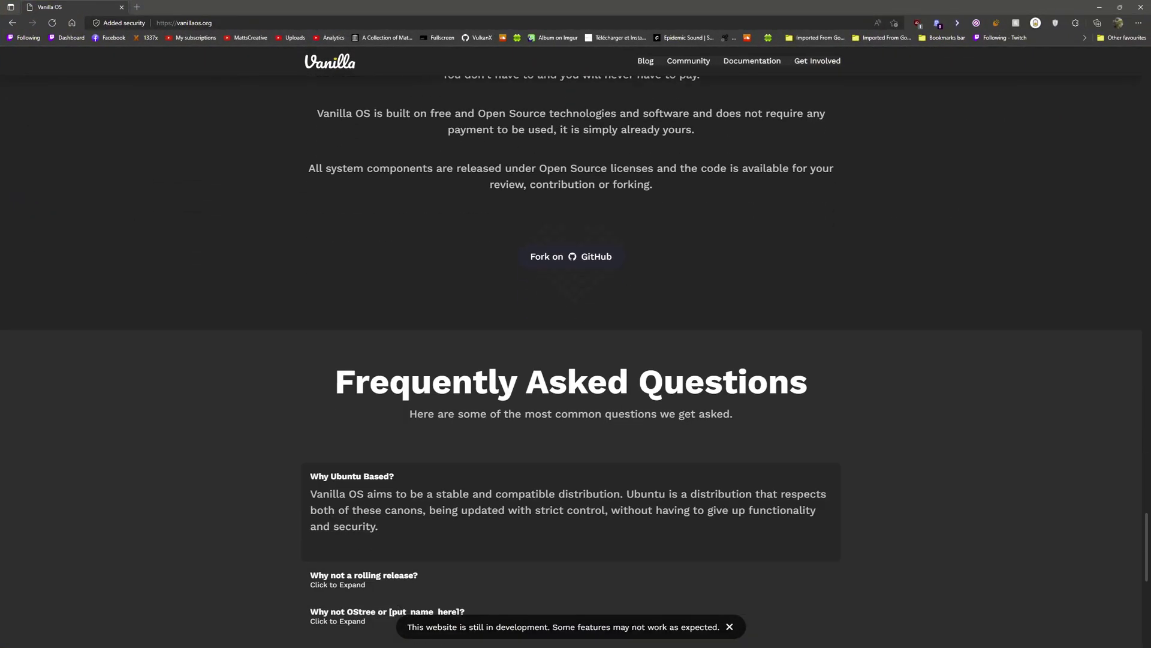
{"action": "scroll", "coordinate": [571, 349], "scroll_direction": "down", "scroll_amount": 6}
{"action": "scroll", "coordinate": [571, 350], "scroll_direction": "up", "scroll_amount": 2}
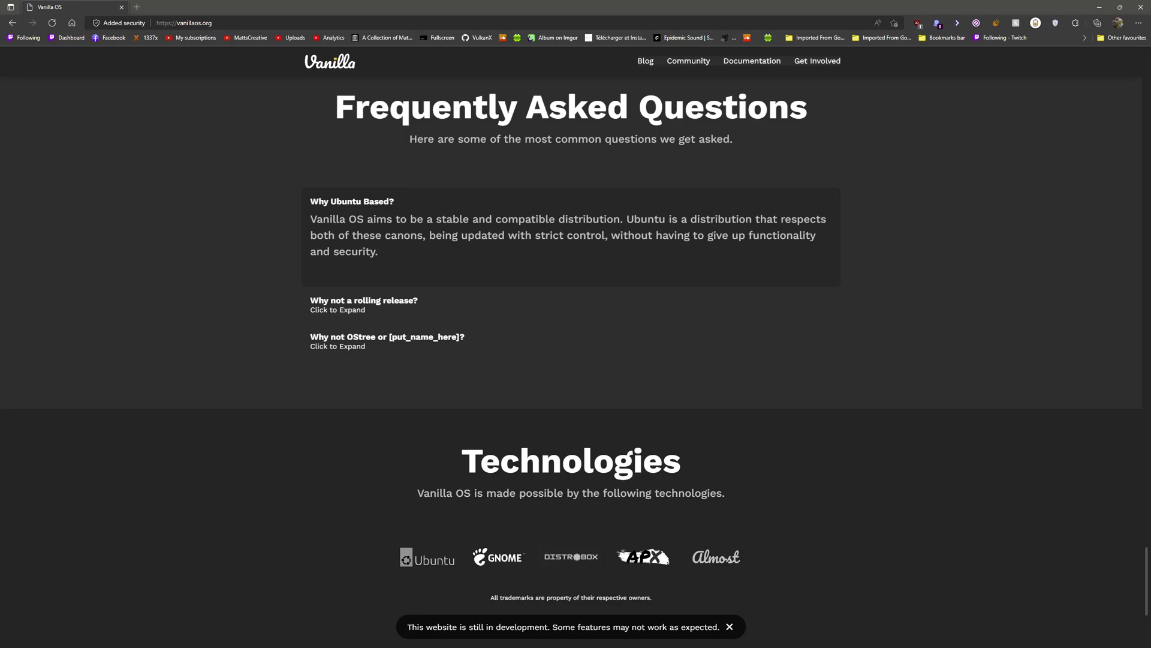
{"action": "scroll", "coordinate": [571, 362], "scroll_direction": "up", "scroll_amount": 10}
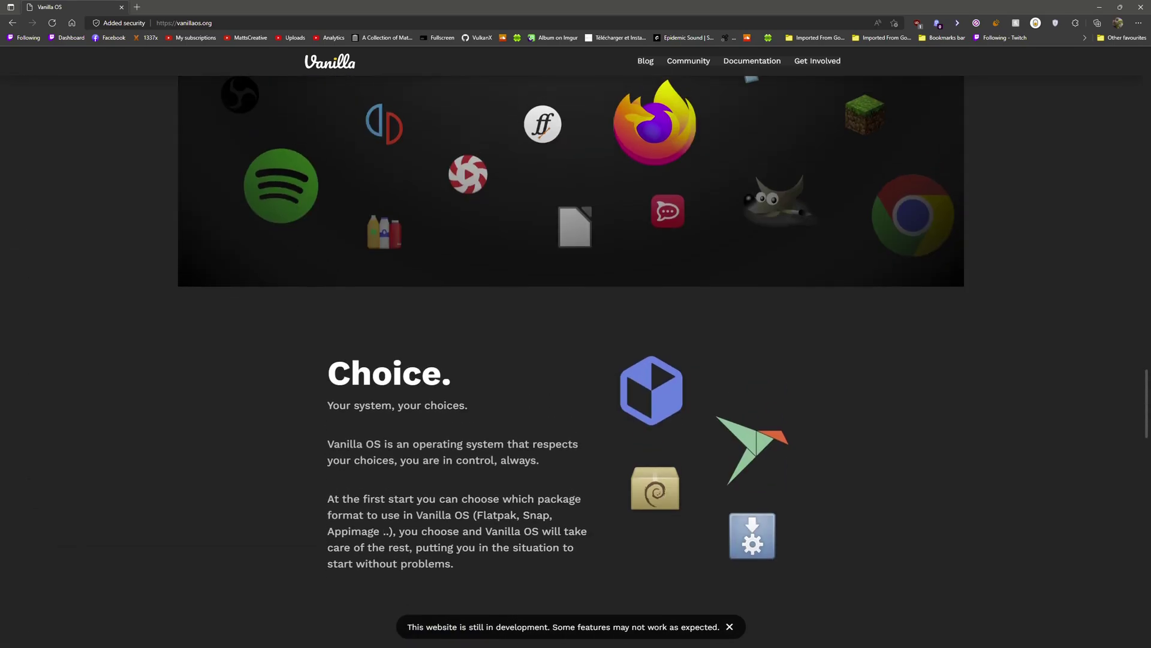
{"action": "scroll", "coordinate": [571, 354], "scroll_direction": "up", "scroll_amount": 6}
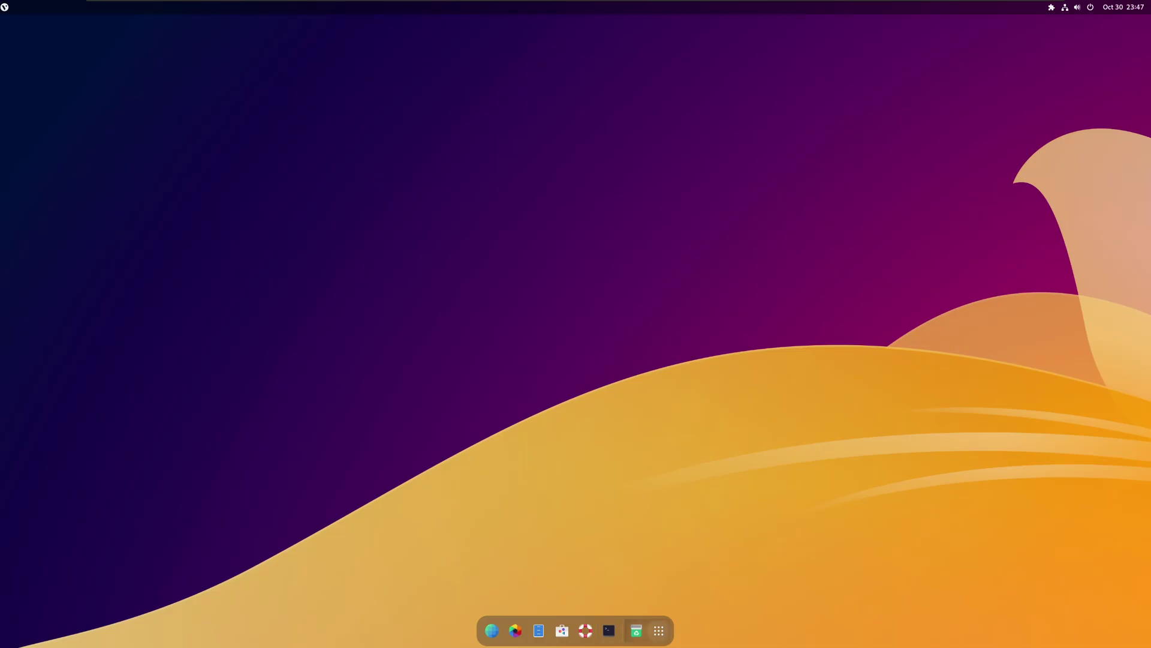
Step: Return to the virtual machine, open Vanilla OS Control Center and examine the immutability preferences, including the available default modes
{"action": "left_click", "coordinate": [658, 630]}
{"action": "left_click", "coordinate": [658, 631]}
{"action": "left_click", "coordinate": [658, 631]}
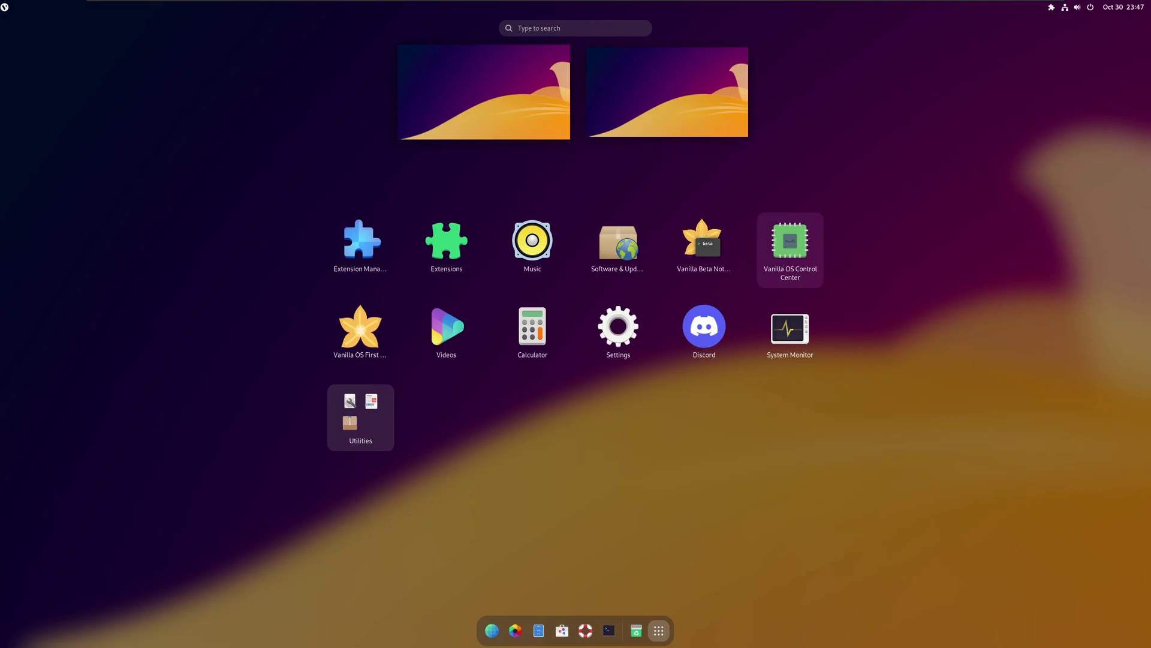
{"action": "left_click", "coordinate": [790, 249]}
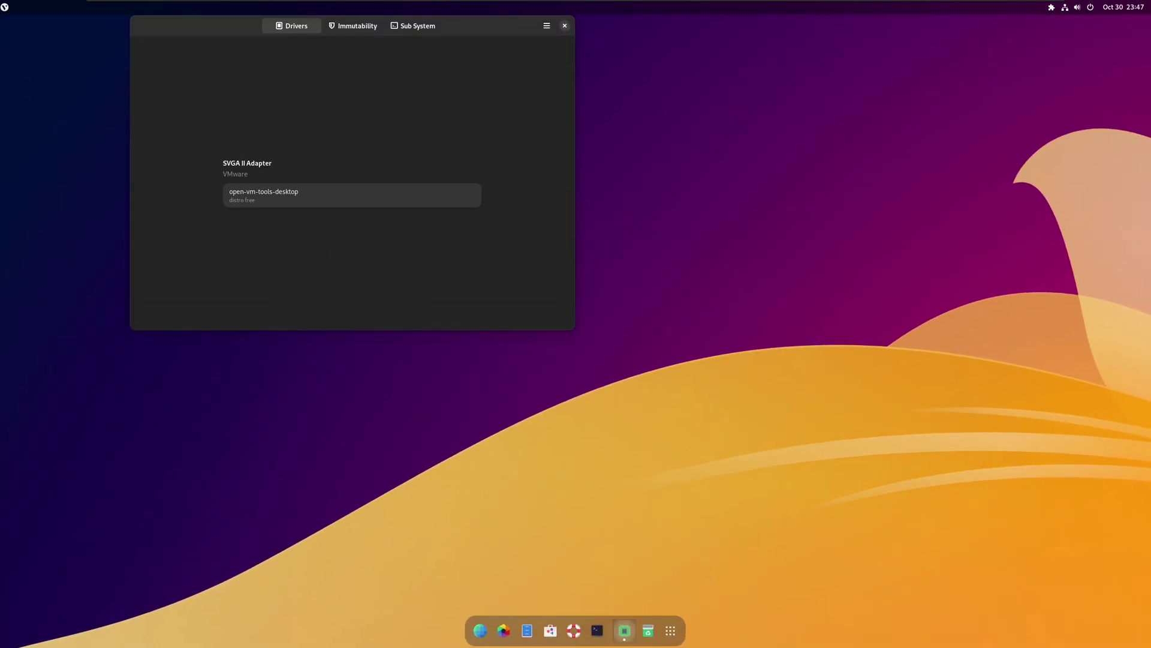
{"action": "left_click", "coordinate": [352, 26]}
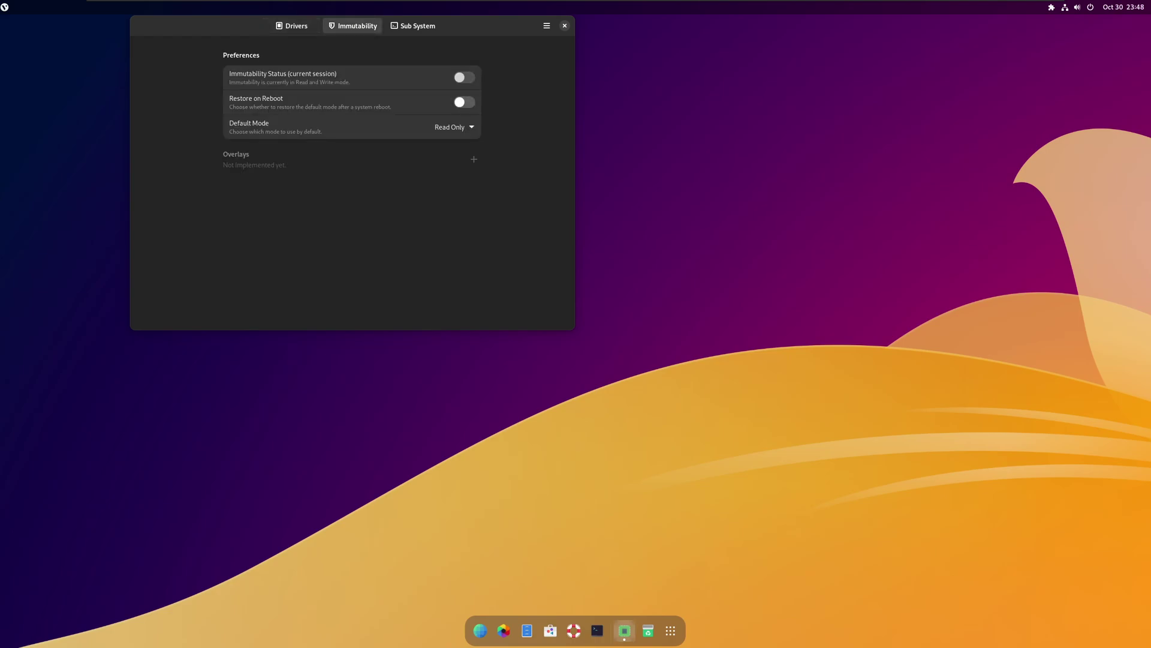
{"action": "left_click", "coordinate": [454, 126]}
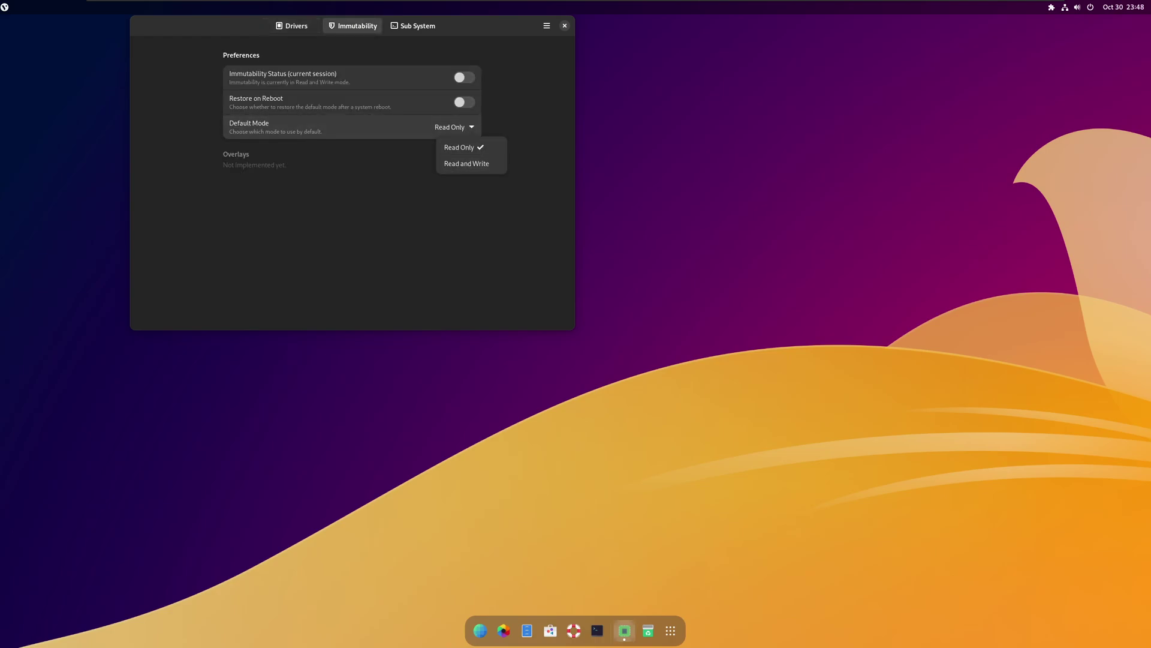
{"action": "key", "text": "Escape"}
Step: Check the Sub System's installed applications, revisit the drivers, and close the Control Center
{"action": "left_click", "coordinate": [412, 26]}
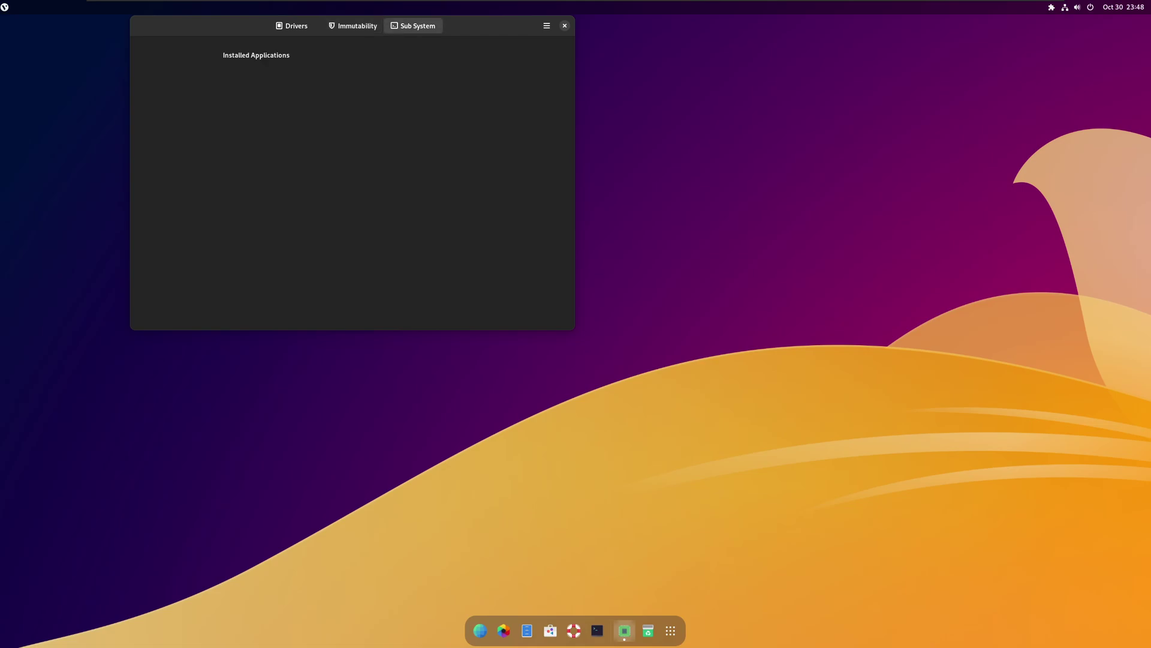
{"action": "left_click", "coordinate": [291, 26]}
{"action": "left_click", "coordinate": [564, 26]}
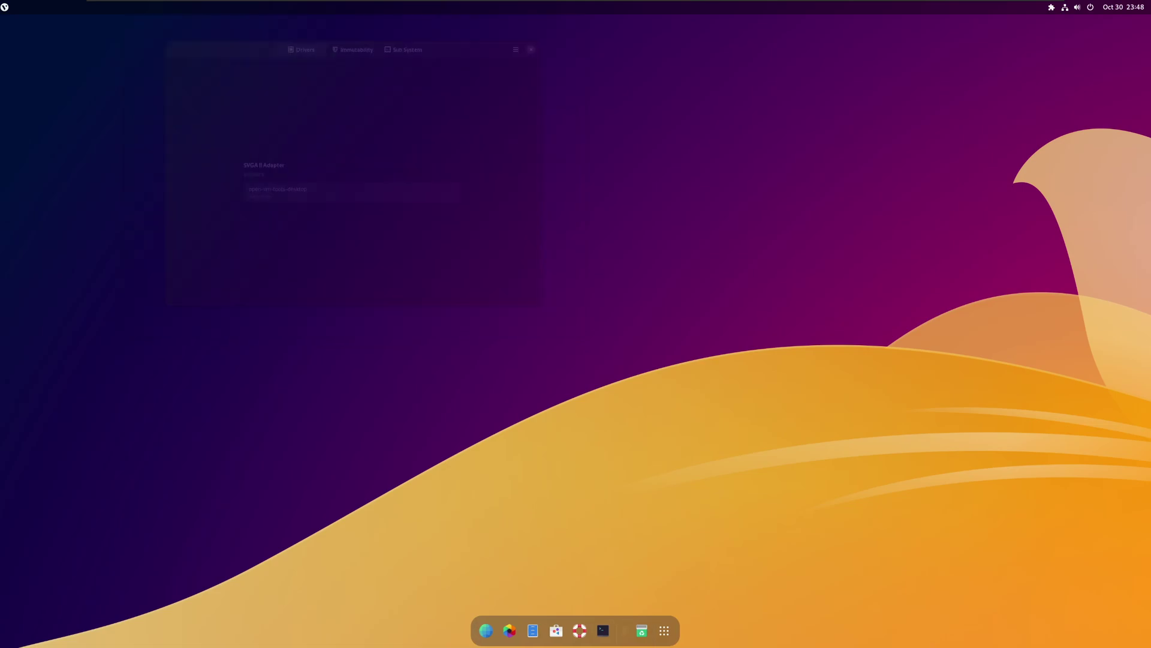
Step: Open the system Settings and examine the hardware and operating system details on the About page
{"action": "left_click", "coordinate": [659, 630]}
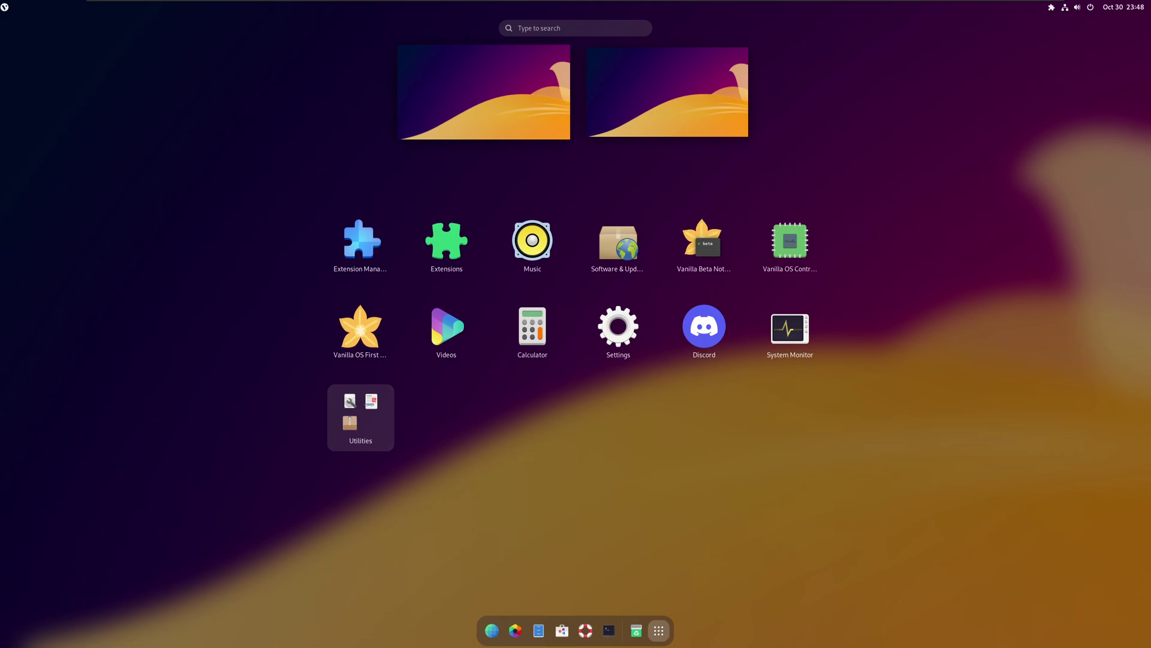
{"action": "left_click", "coordinate": [618, 327]}
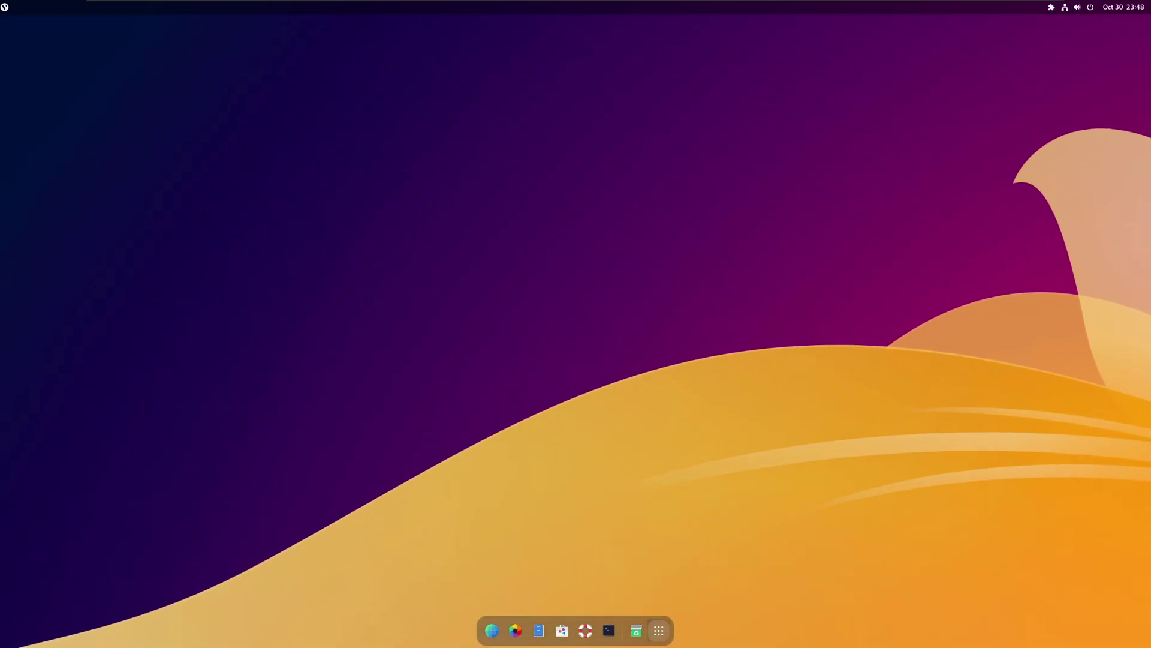
{"action": "scroll", "coordinate": [202, 379], "scroll_direction": "down", "scroll_amount": 5}
{"action": "left_click", "coordinate": [202, 443]}
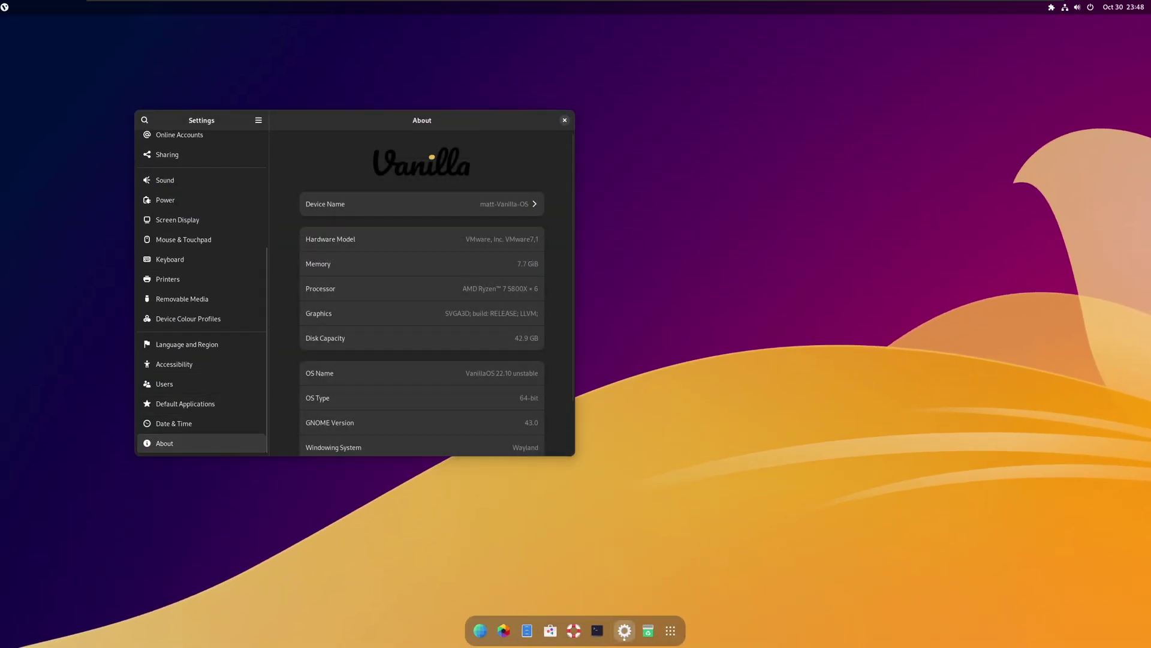
{"action": "scroll", "coordinate": [422, 291], "scroll_direction": "down", "scroll_amount": 2}
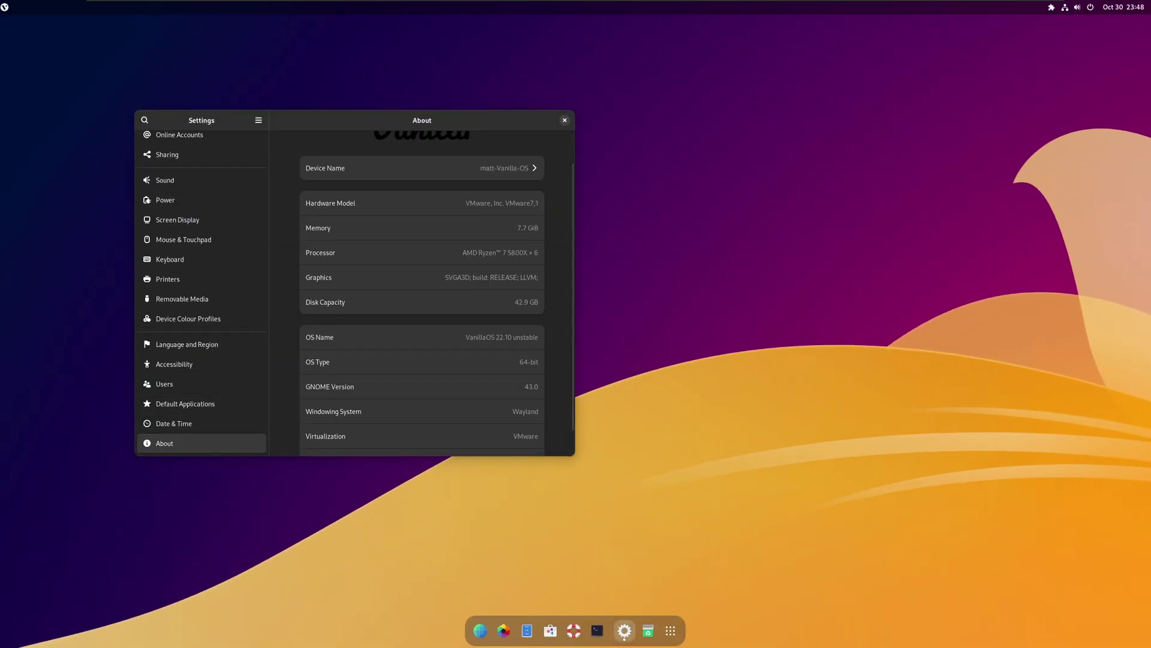